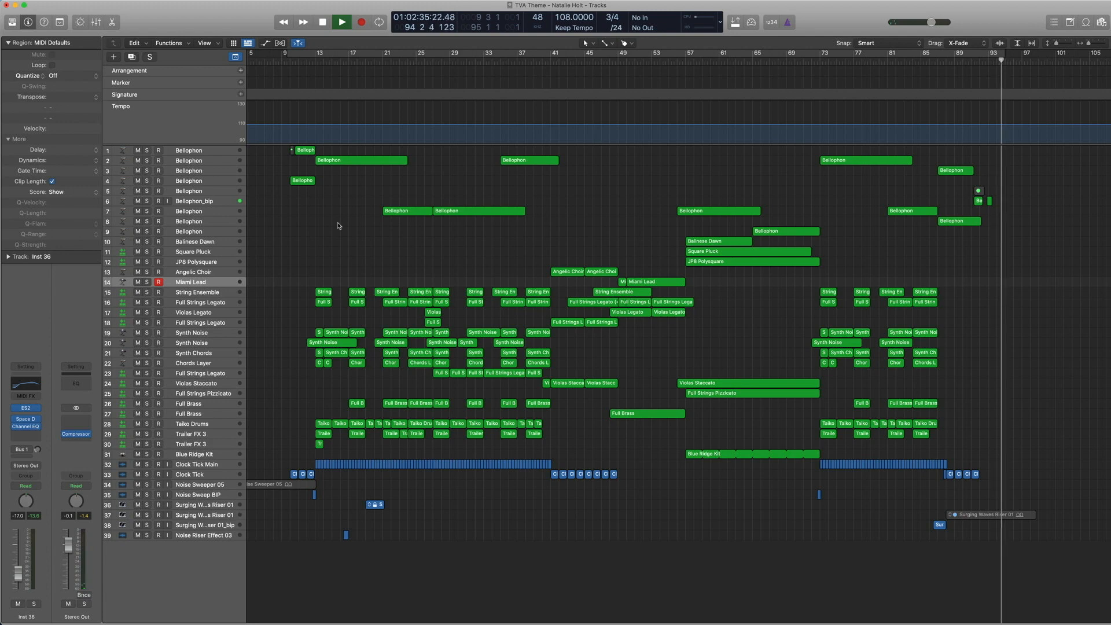
Stop playback, select the first Bellophon track and zoom in on its opening regions around bar 10
key(space)
scroll(339, 226, left, 1)
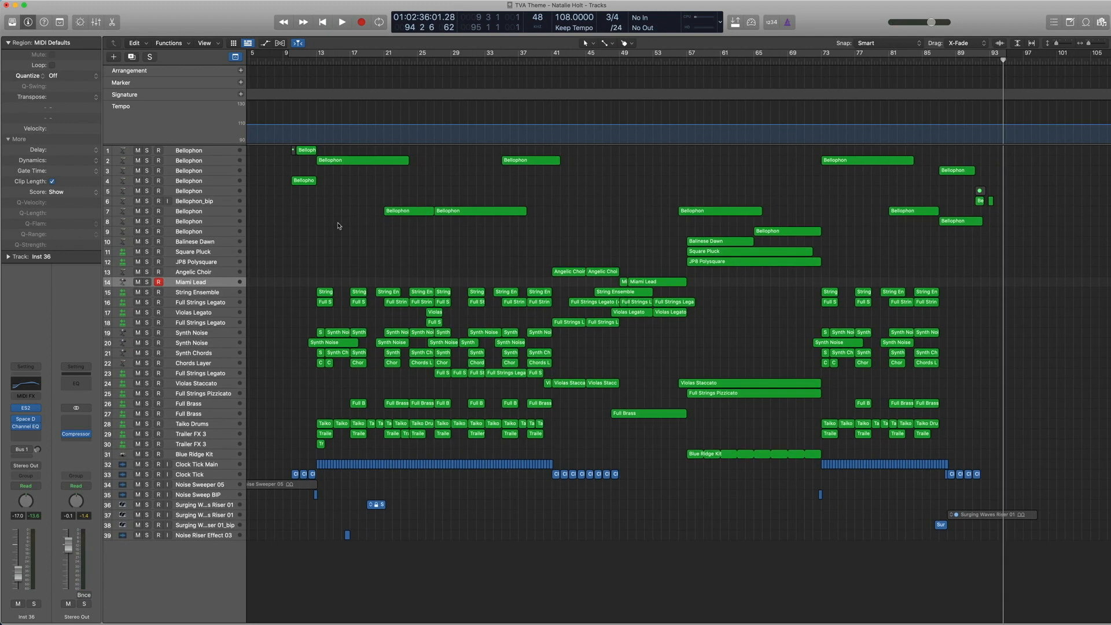
scroll(339, 225, left, 5)
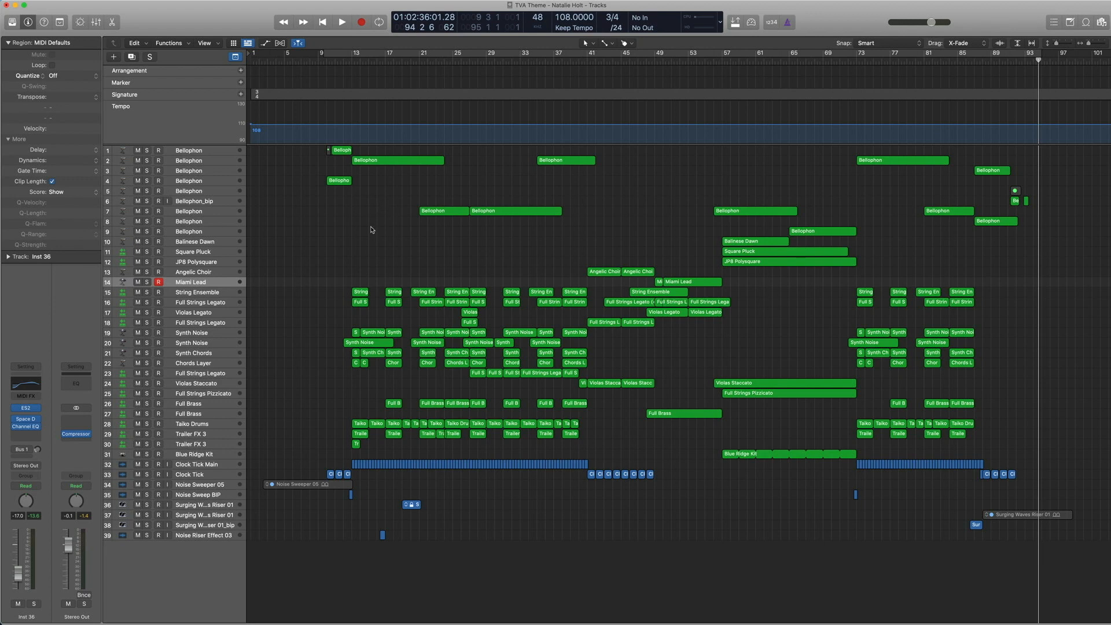
click(208, 152)
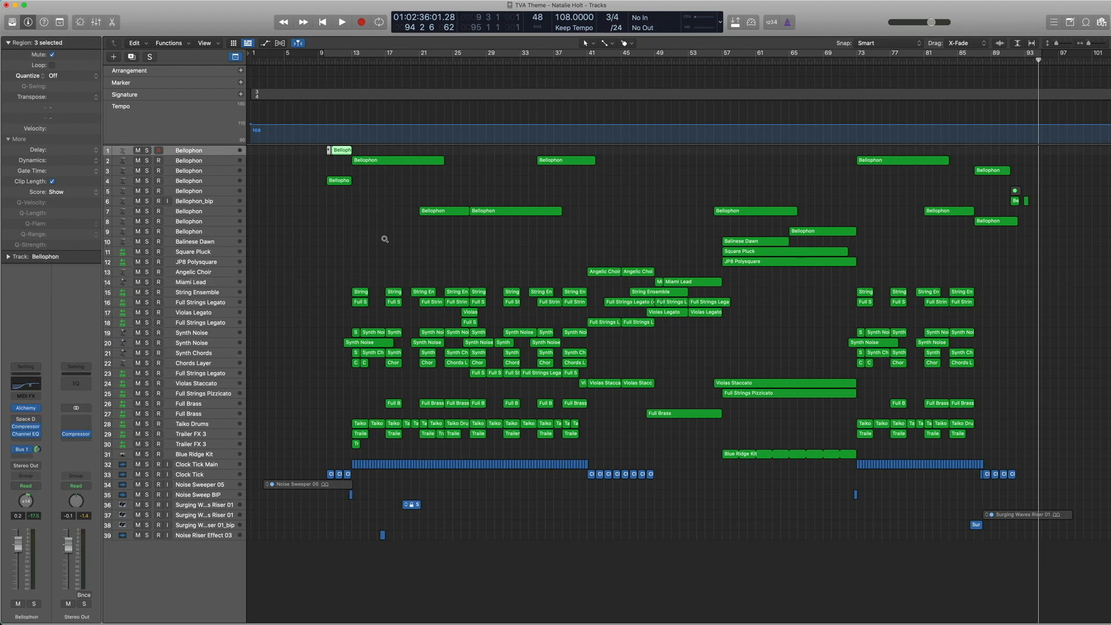
drag(401, 265, 281, 146)
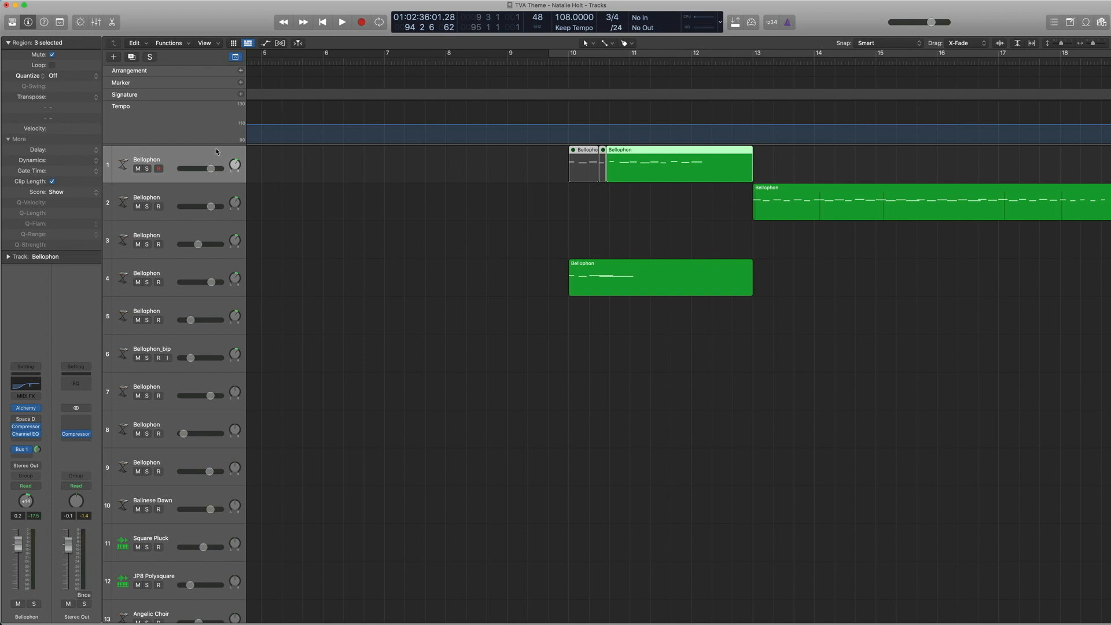
Examine the first Bellophon track's Alchemy preset and the available instrument plug-ins, and close the instrument window
click(25, 410)
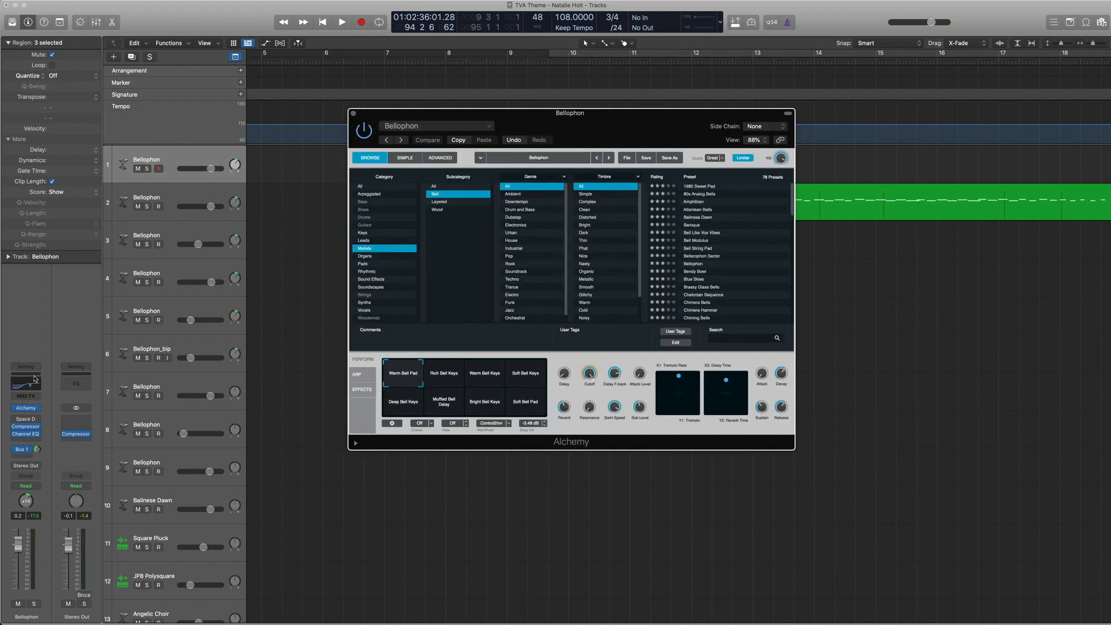
click(38, 410)
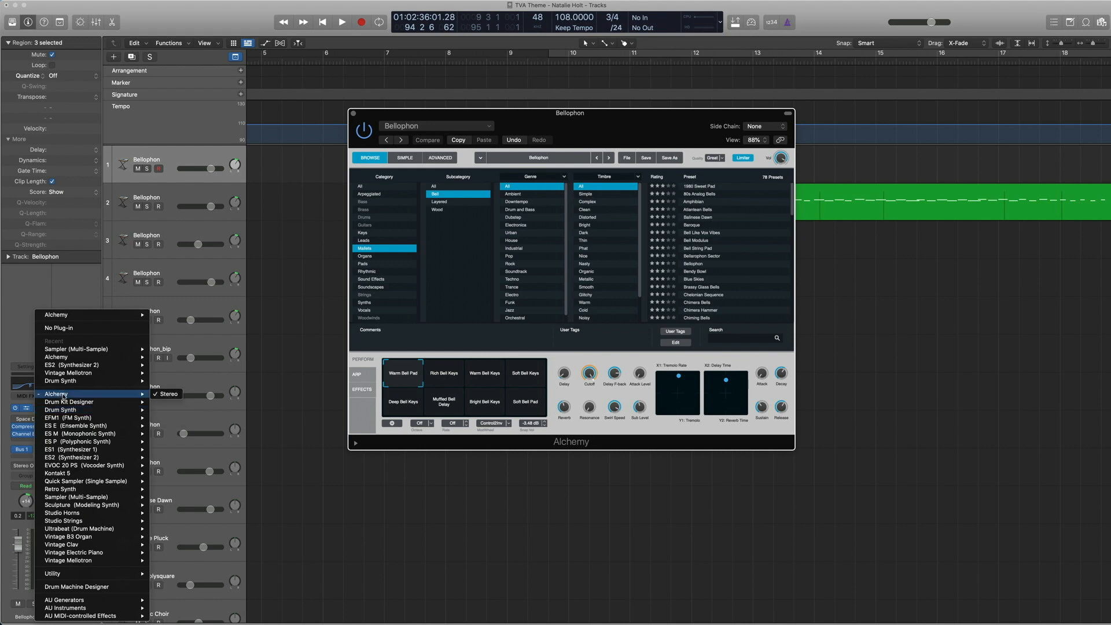
click(296, 301)
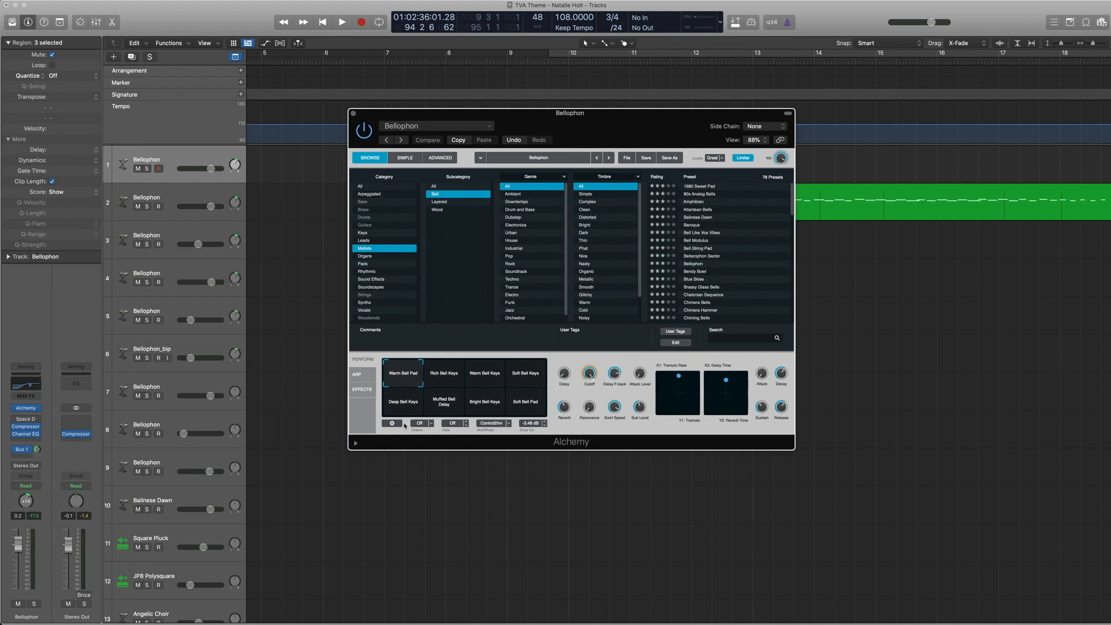
click(353, 114)
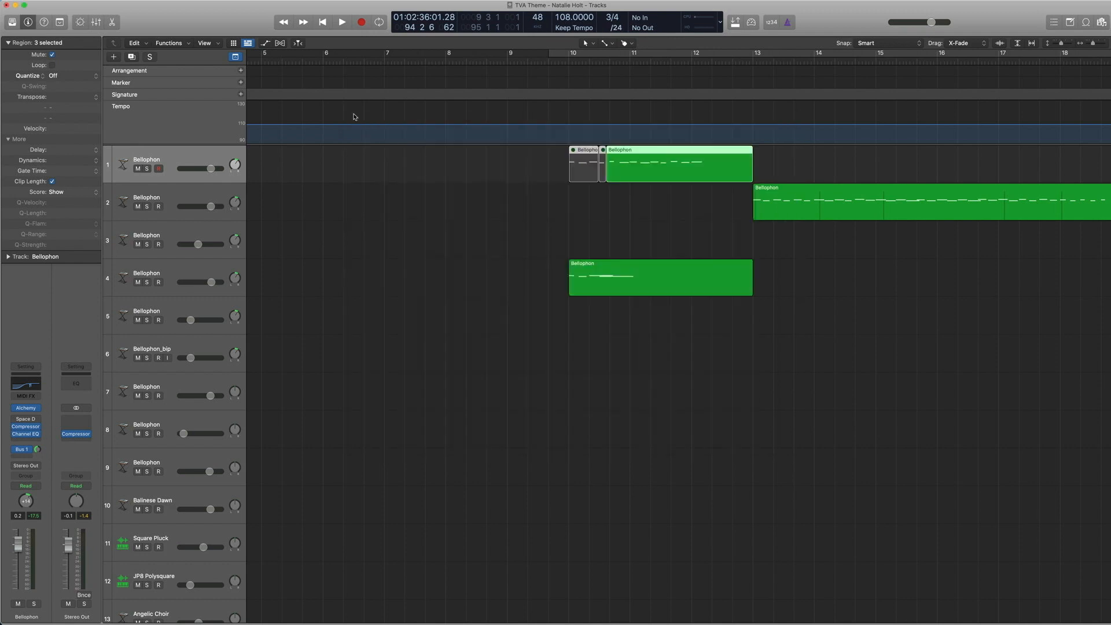
Select the Bellophon tracks 1 to 4 in turn to compare their regions and channel strips, finishing on track 4
click(452, 221)
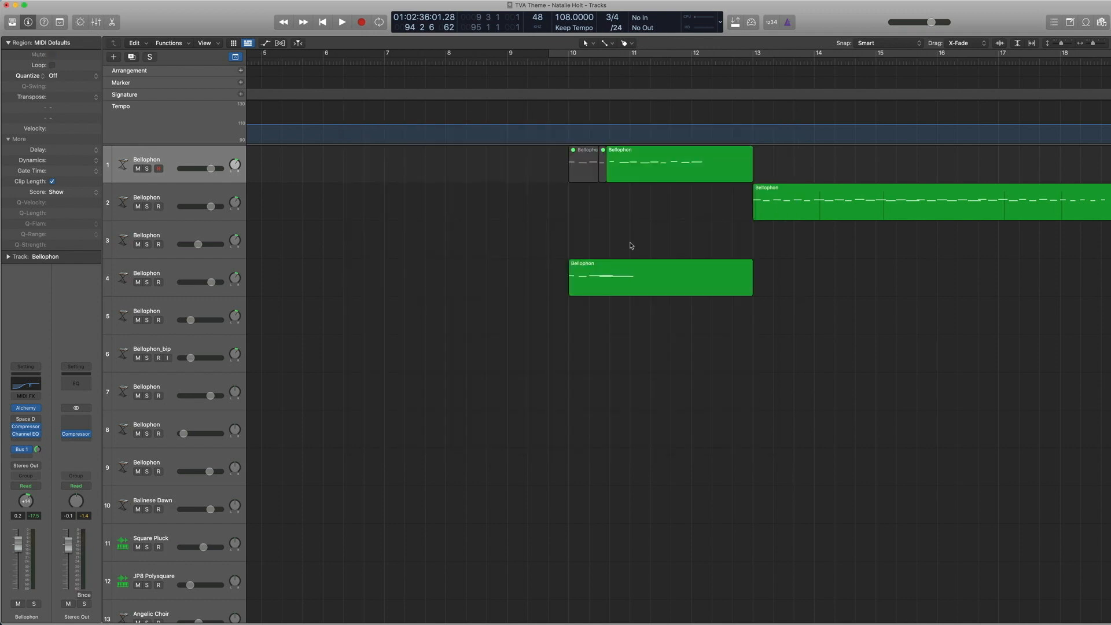
drag(872, 264, 692, 168)
click(393, 249)
click(184, 202)
click(170, 240)
click(169, 264)
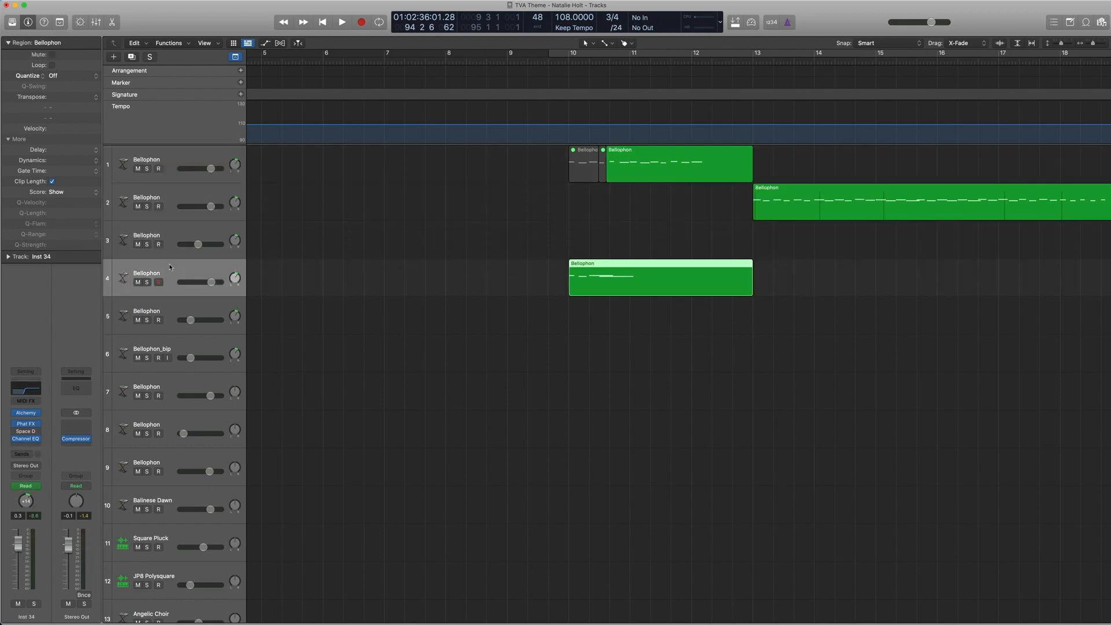
click(170, 161)
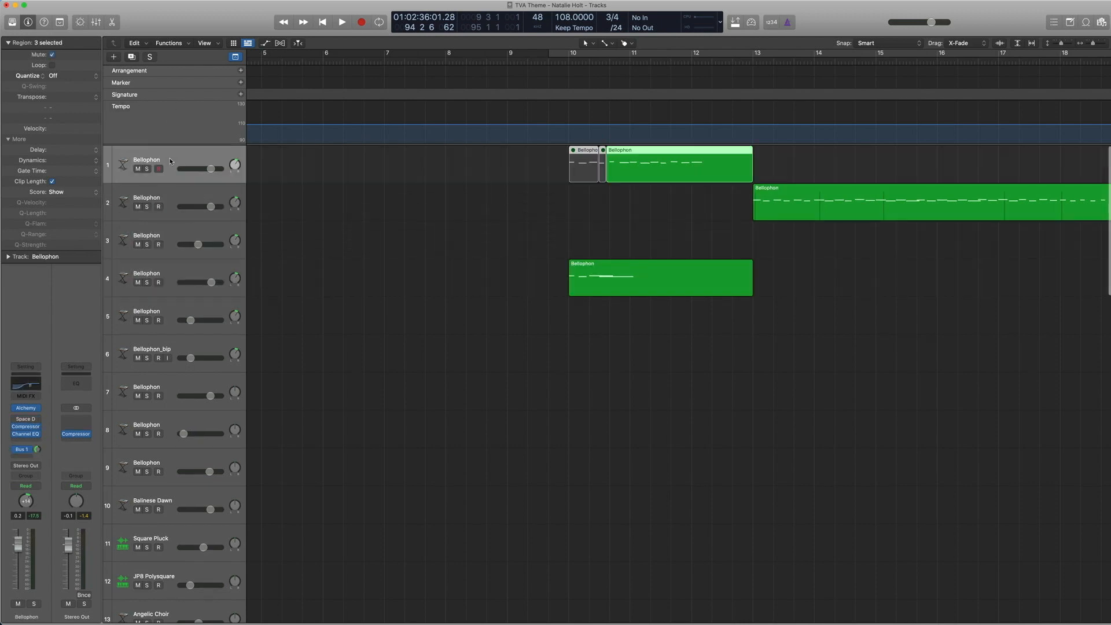
click(165, 198)
click(176, 268)
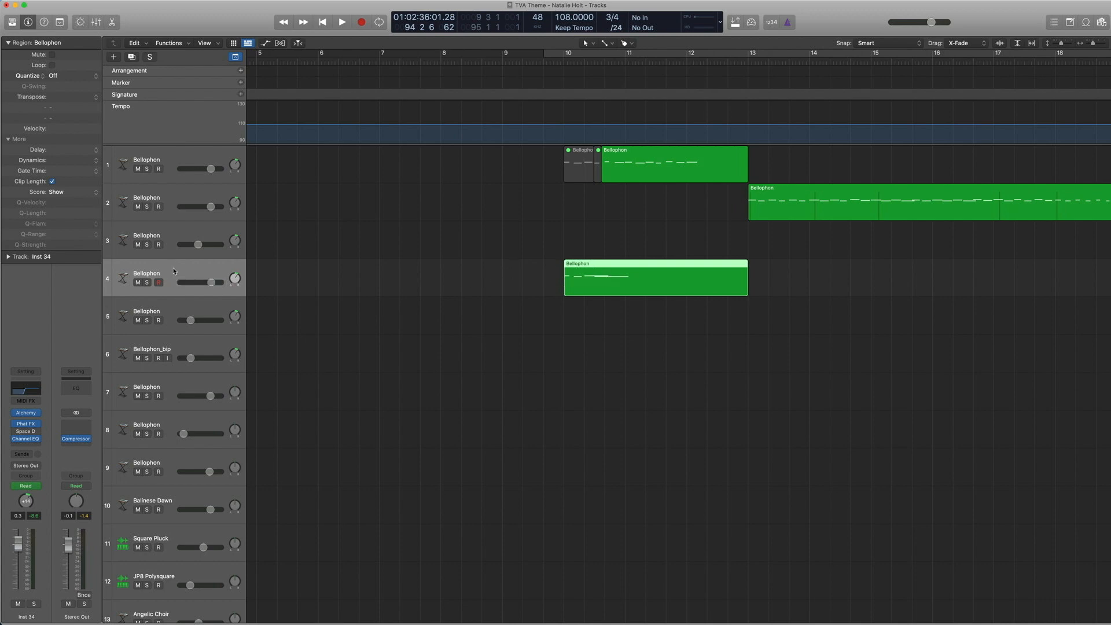
Show track automation and inspect track 4's Phat FX slot options and its Channel EQ curve
key(a)
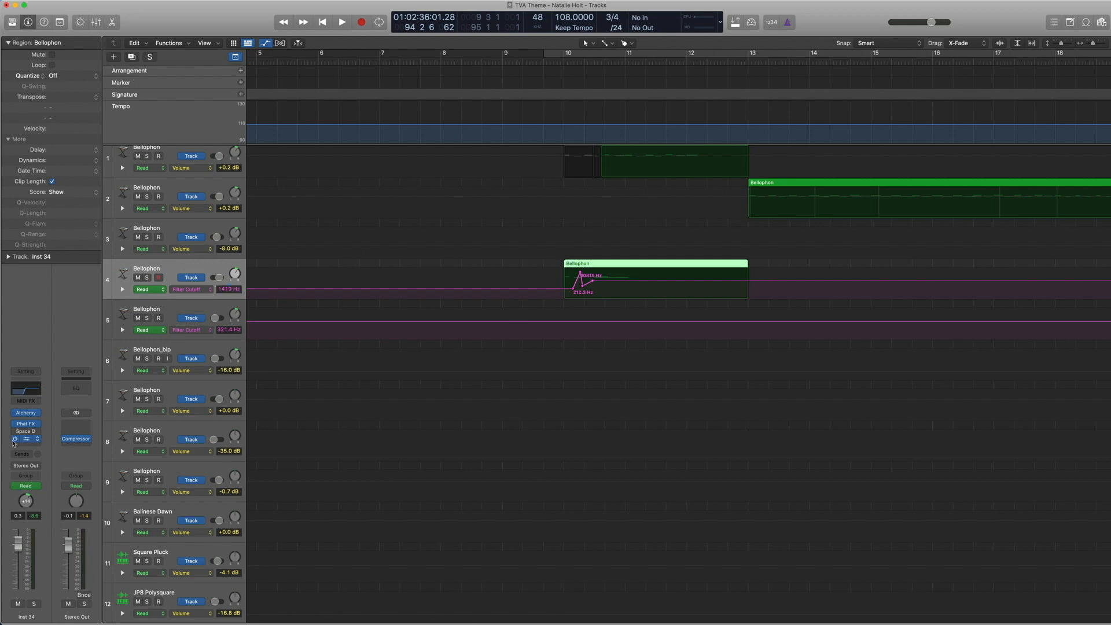
click(37, 426)
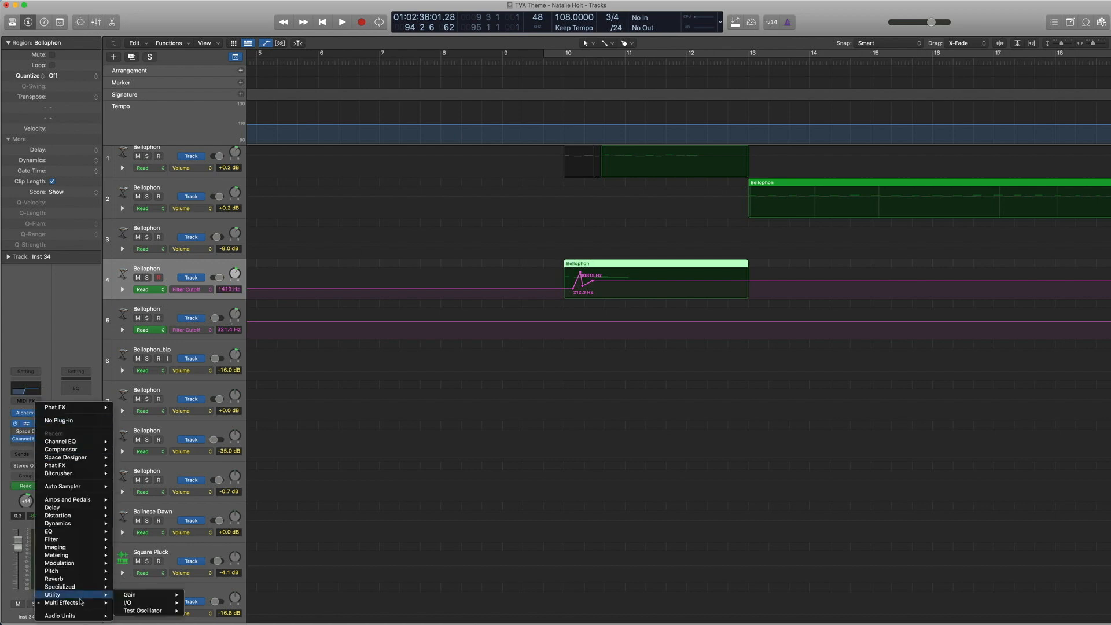
mouse_move(75, 602)
mouse_move(139, 602)
click(185, 604)
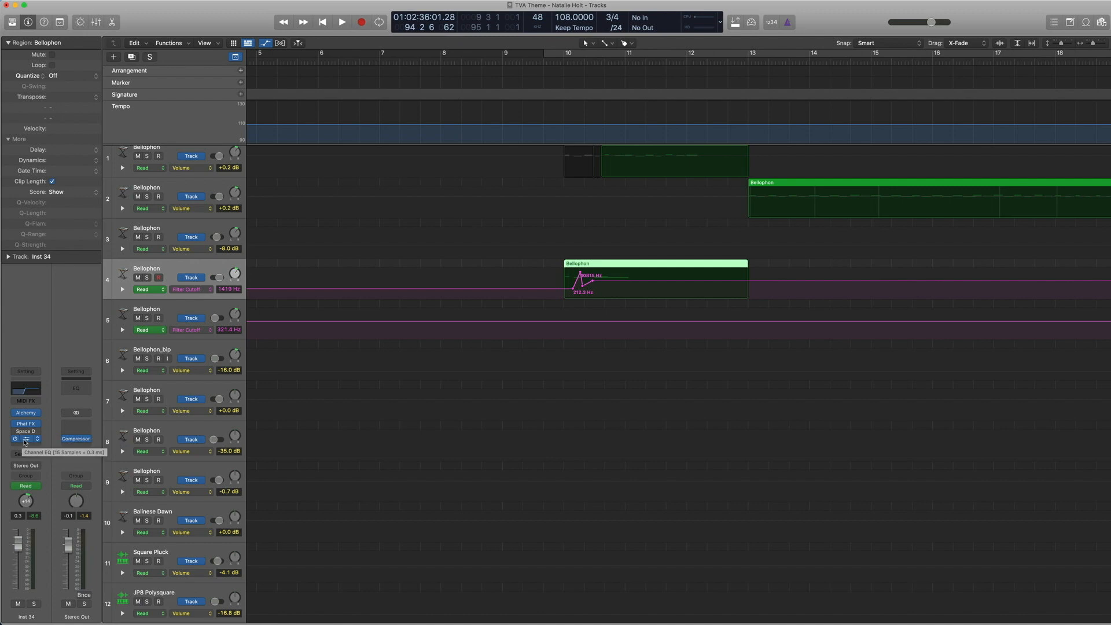
click(26, 441)
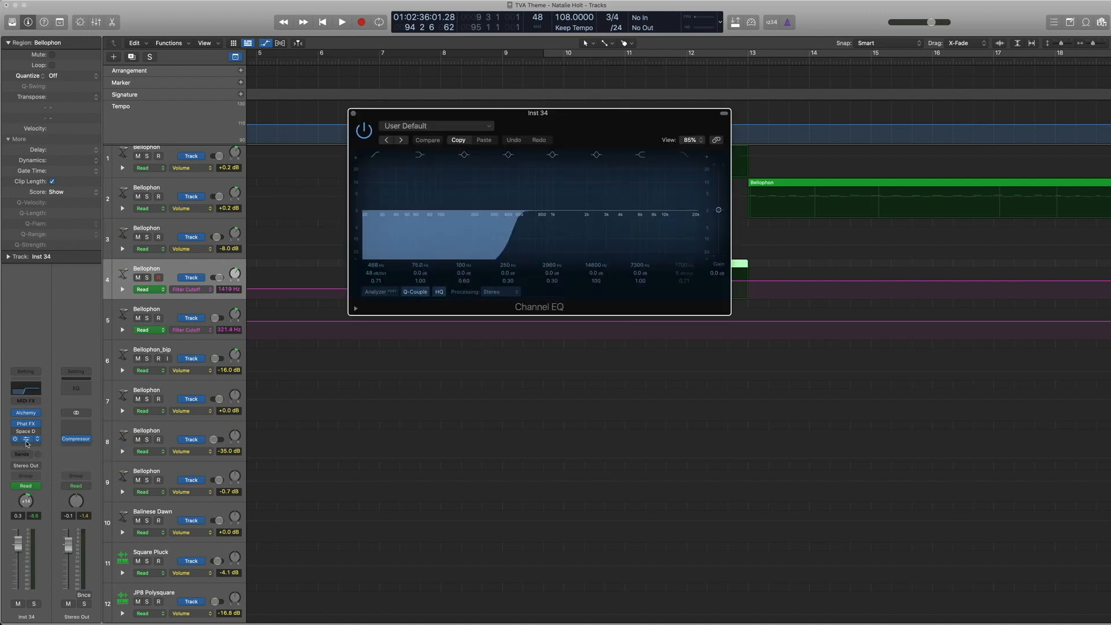
click(353, 113)
mouse_move(26, 426)
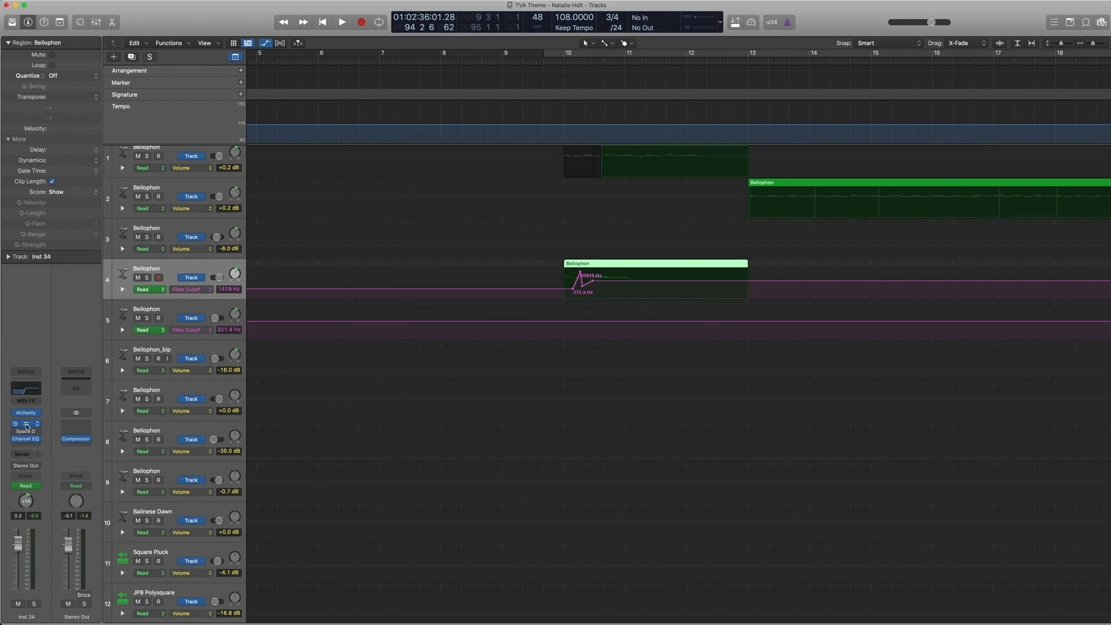
Play track 4's Bellophon region soloed from bar 10, first alone and again together with the unmuted track 1 region
click(579, 264)
double_click(565, 60)
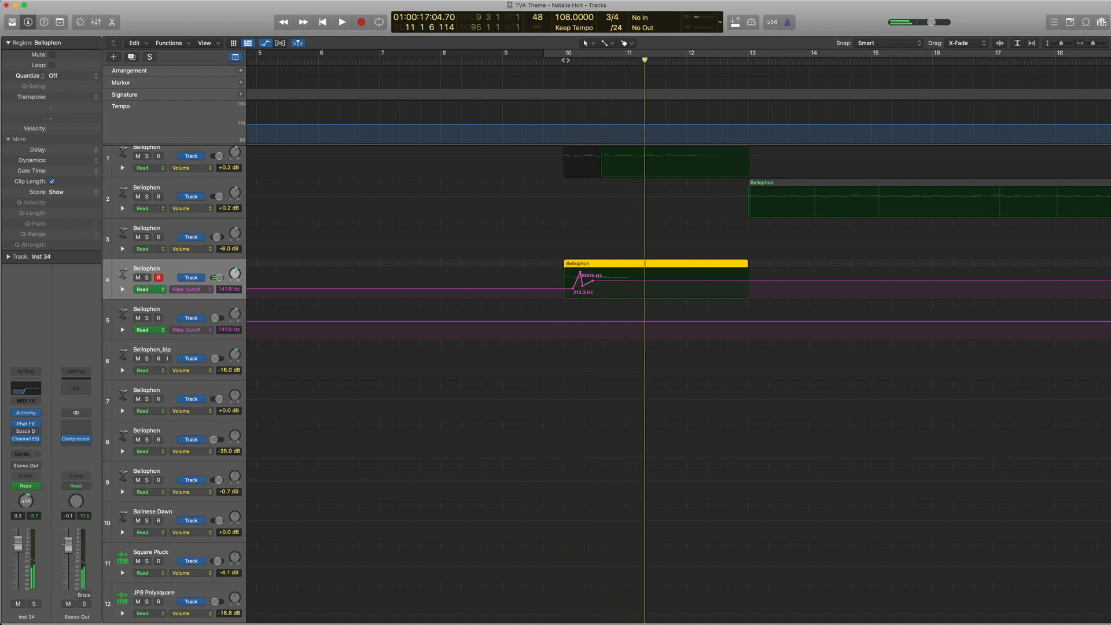
scroll(576, 277, up, 1)
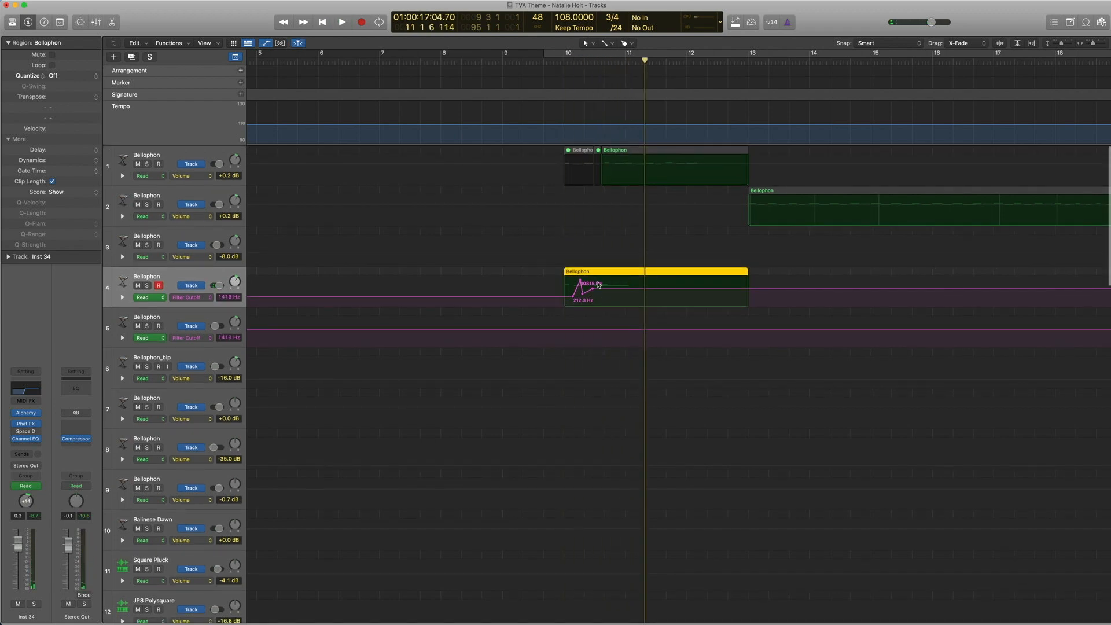
shift+click(630, 154)
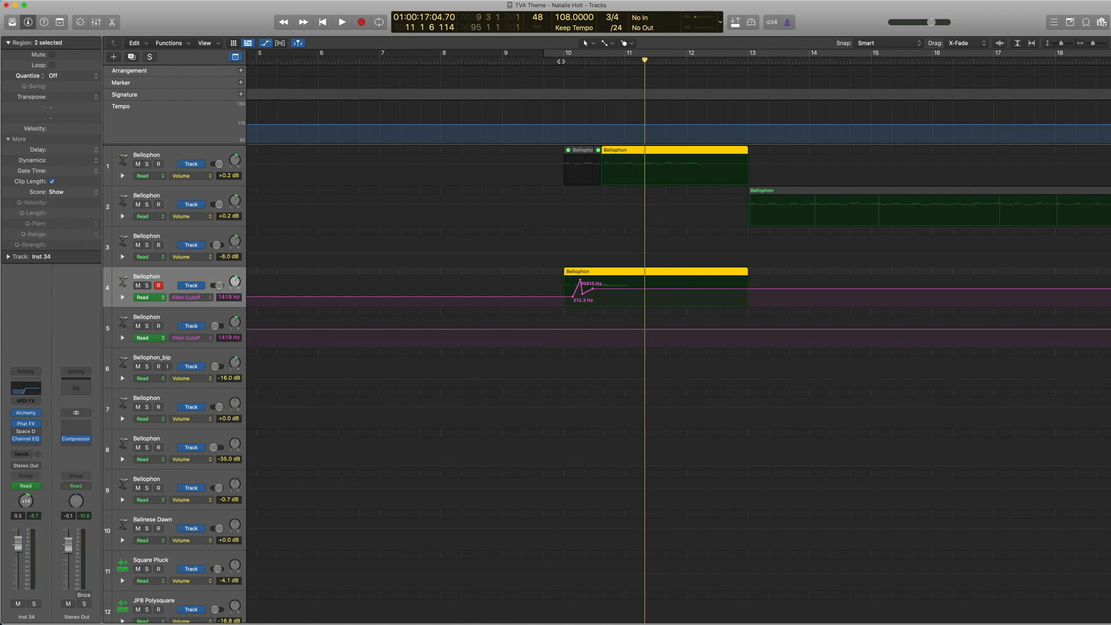
double_click(561, 61)
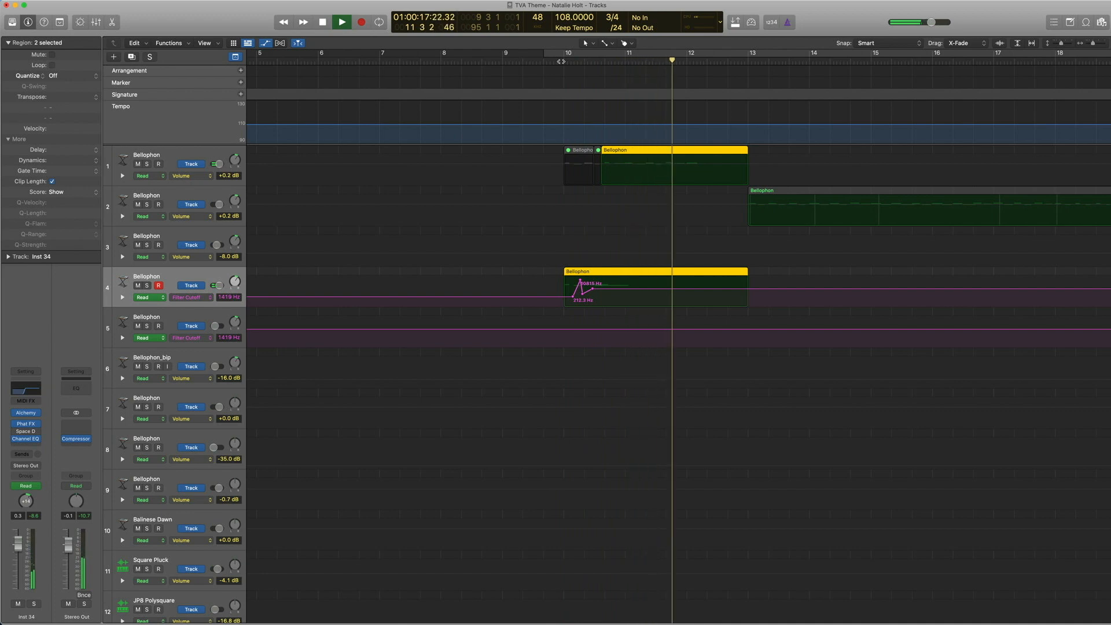
key(space)
click(546, 275)
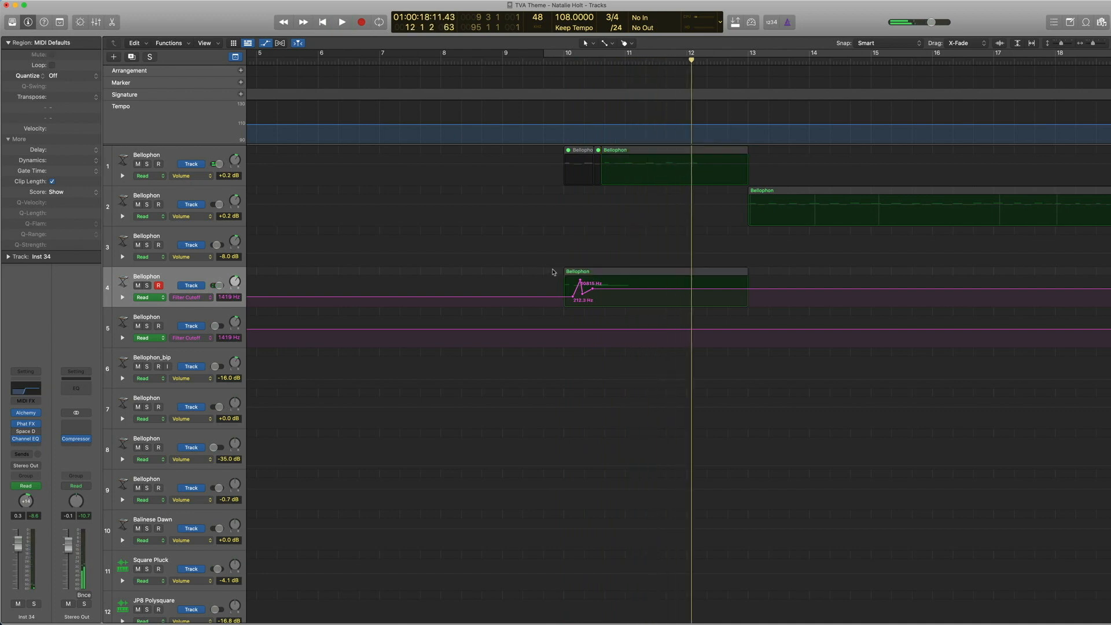
Examine the filter cutoff automation curve on track 4's region up close, along with the Phat FX settings behind it
click(590, 275)
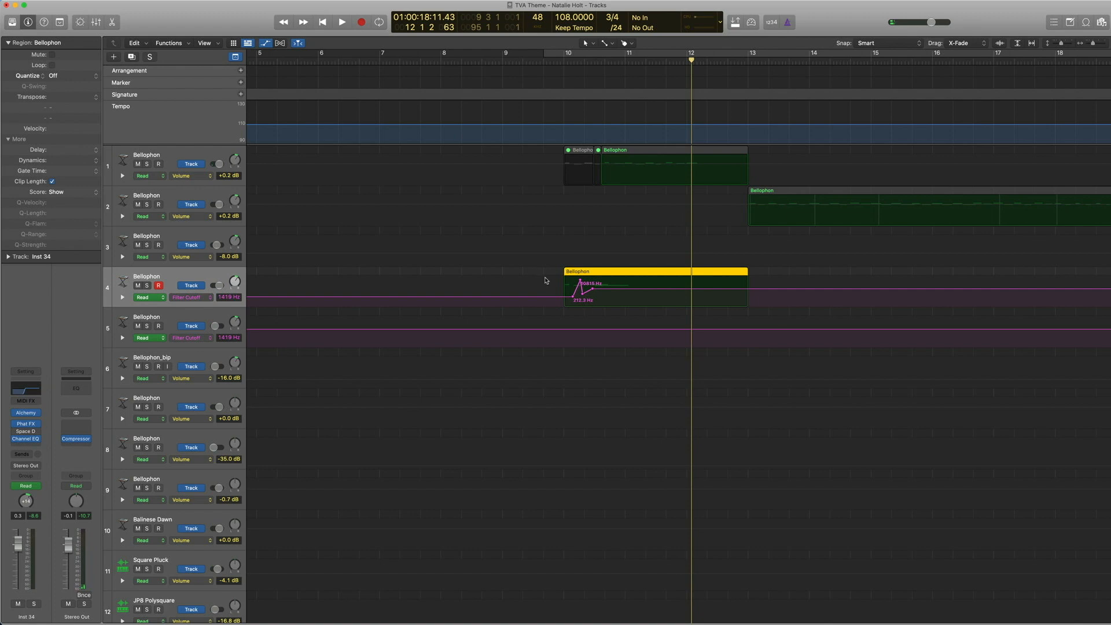
drag(544, 269, 646, 369)
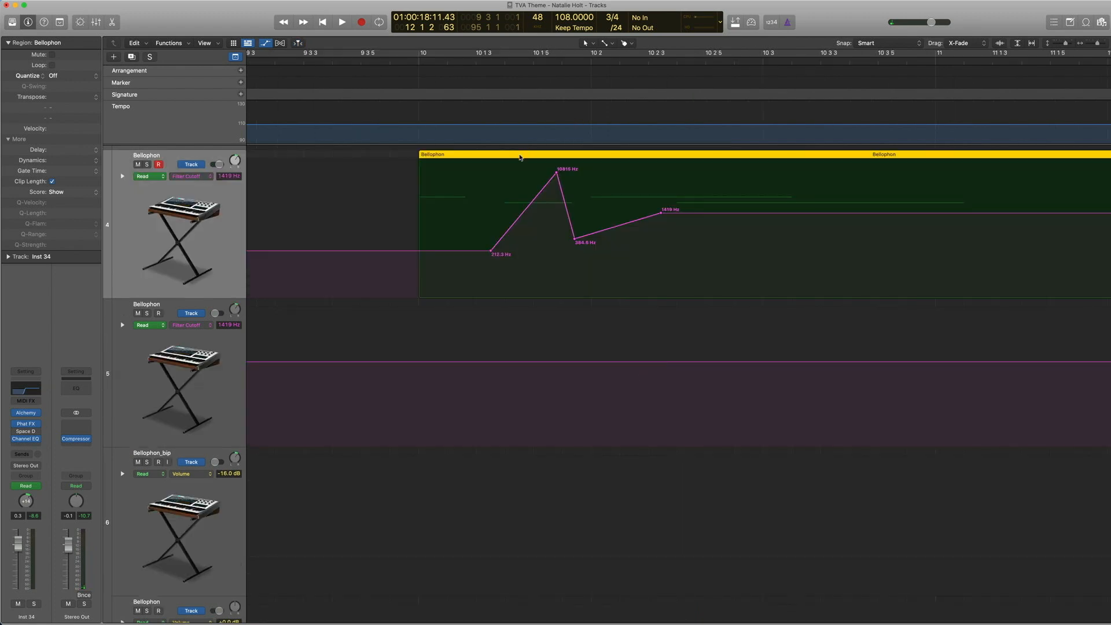
click(520, 156)
click(519, 157)
click(26, 426)
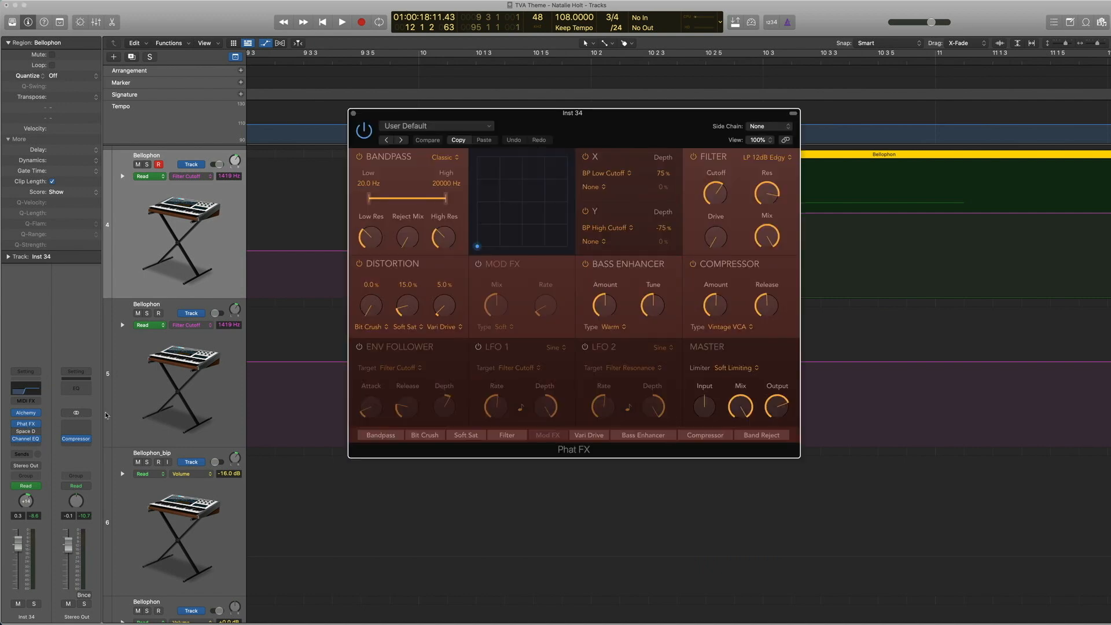
mouse_move(768, 193)
click(353, 113)
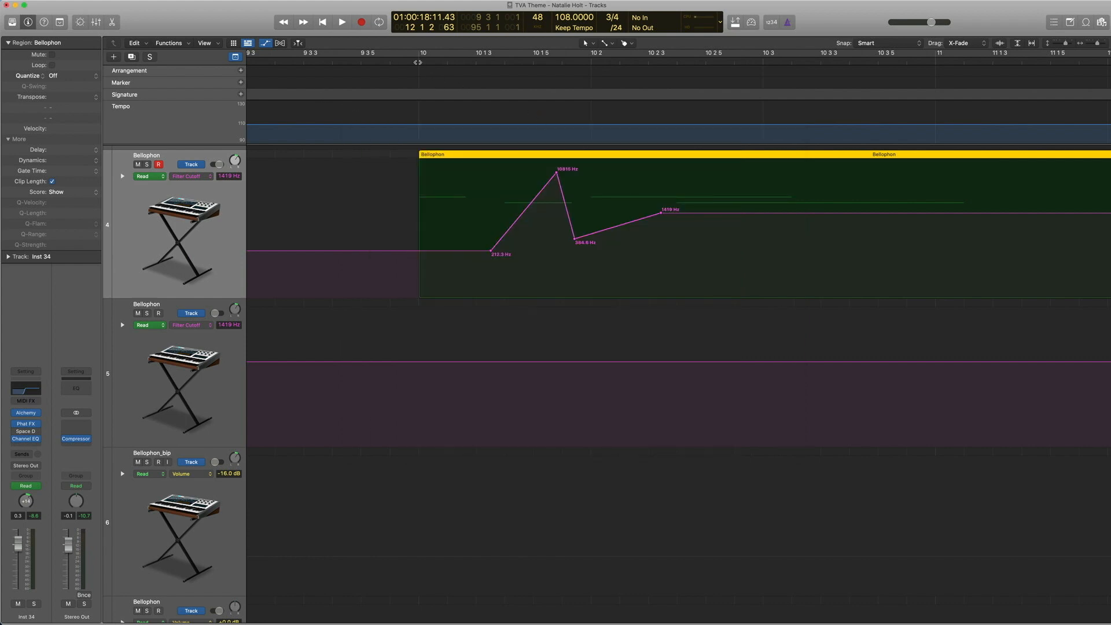
Replay only track 4's region to hear its filter cutoff sweep and return the playhead to bar 10
key(space)
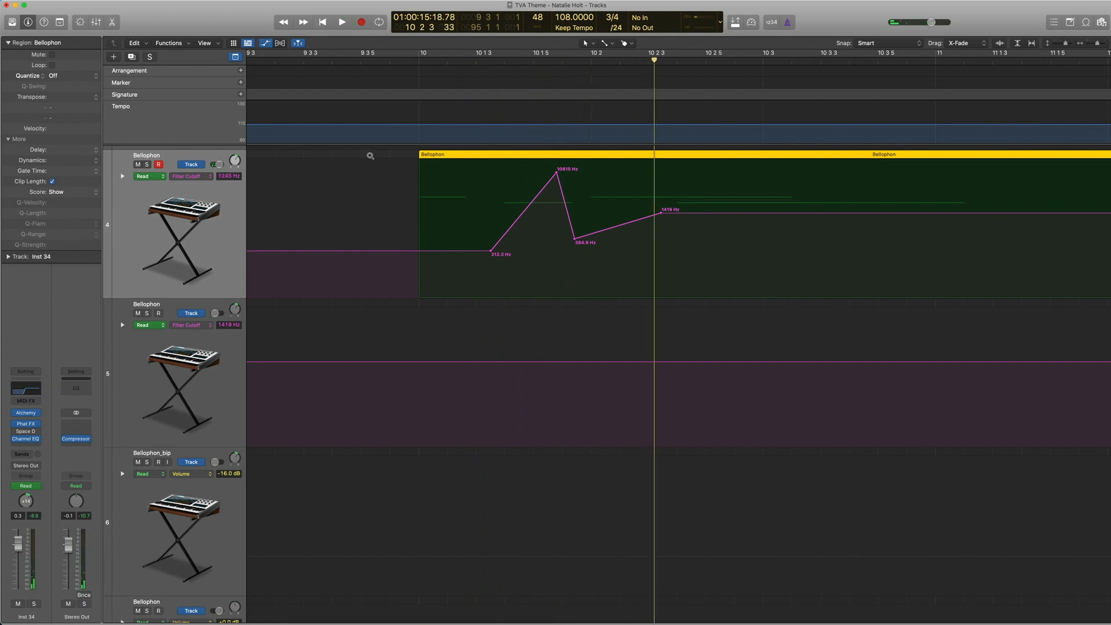
key(z)
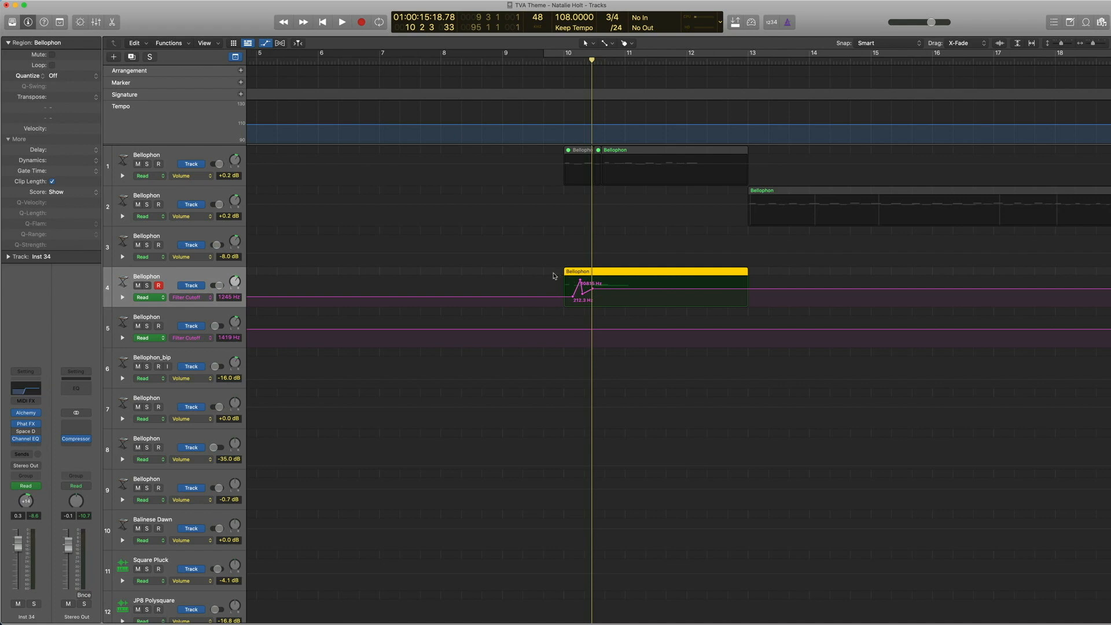
click(564, 62)
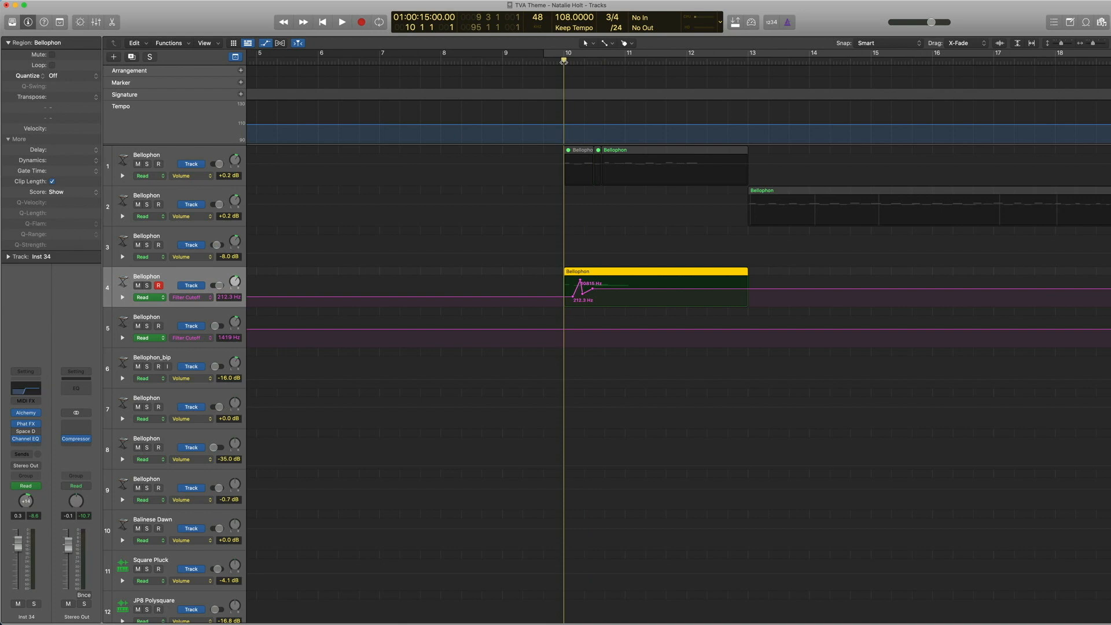
key(space)
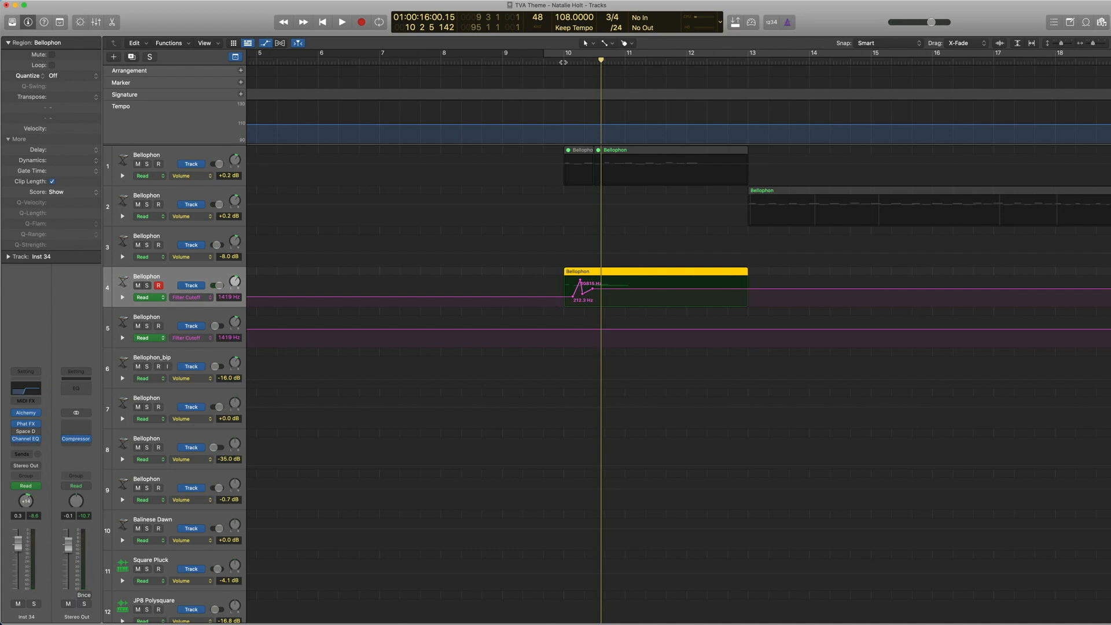
click(564, 62)
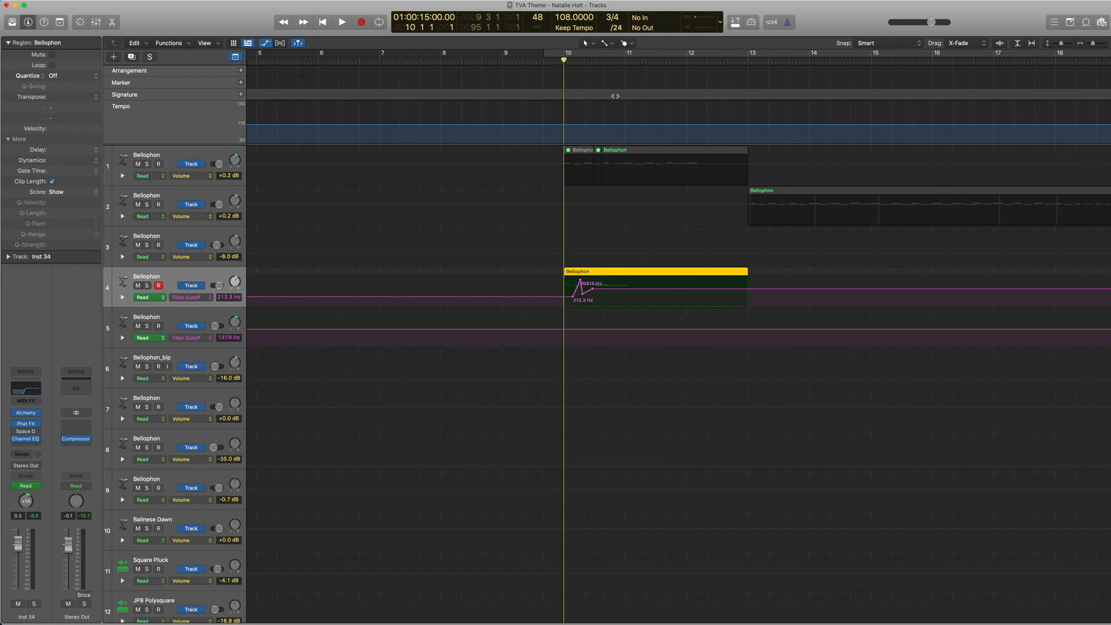
Add the unmuted track 1 region to the solo selection, play both regions from bar 10 and clear the selection
shift+click(623, 153)
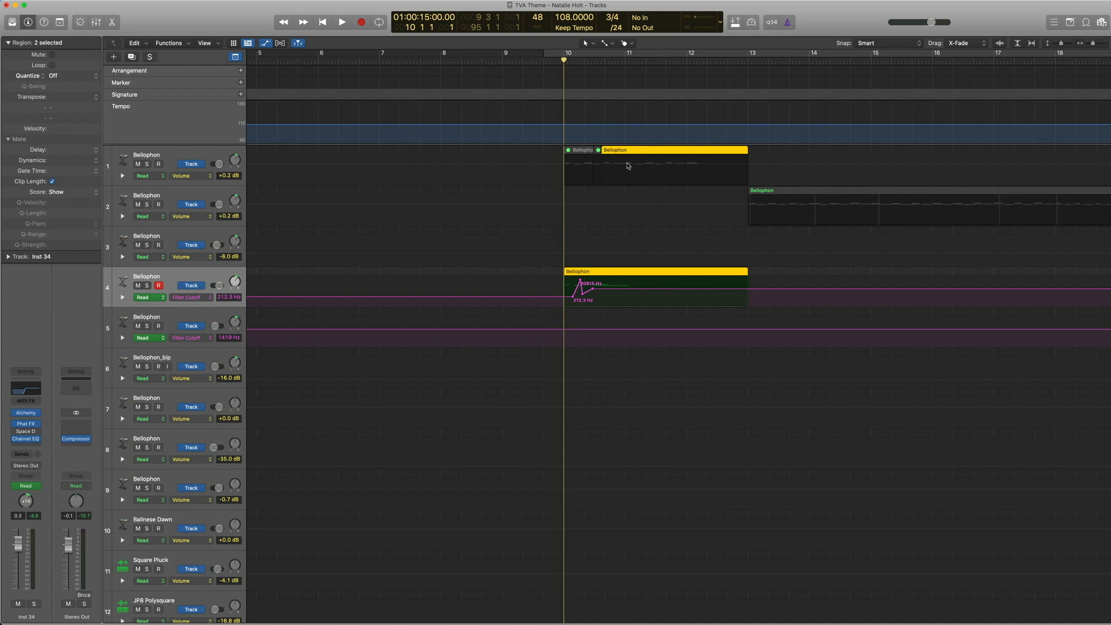
key(space)
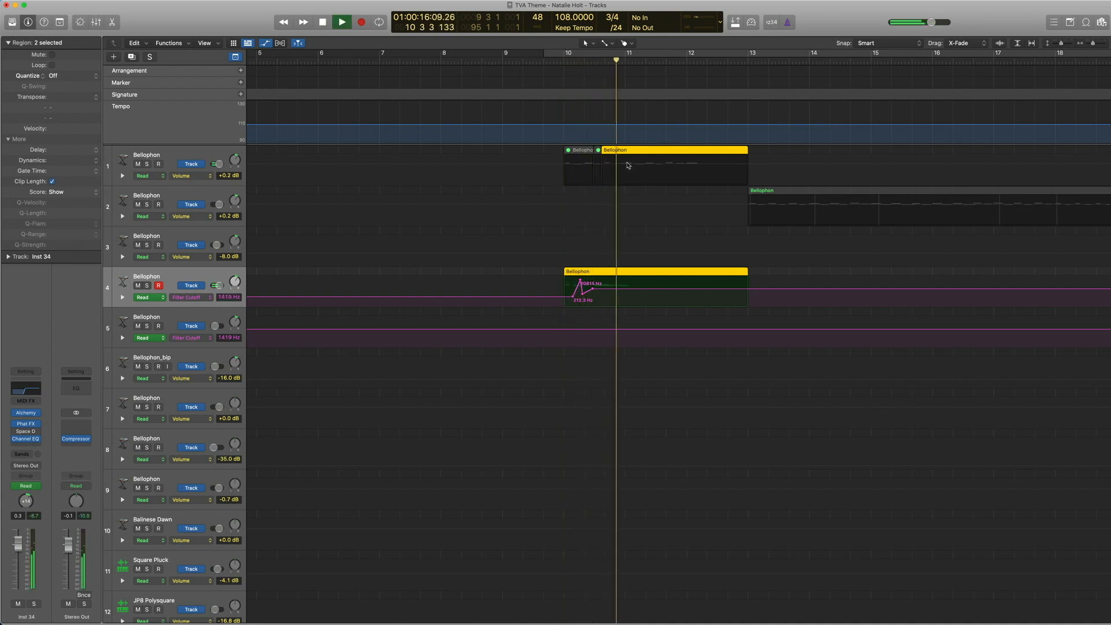
key(space)
click(543, 155)
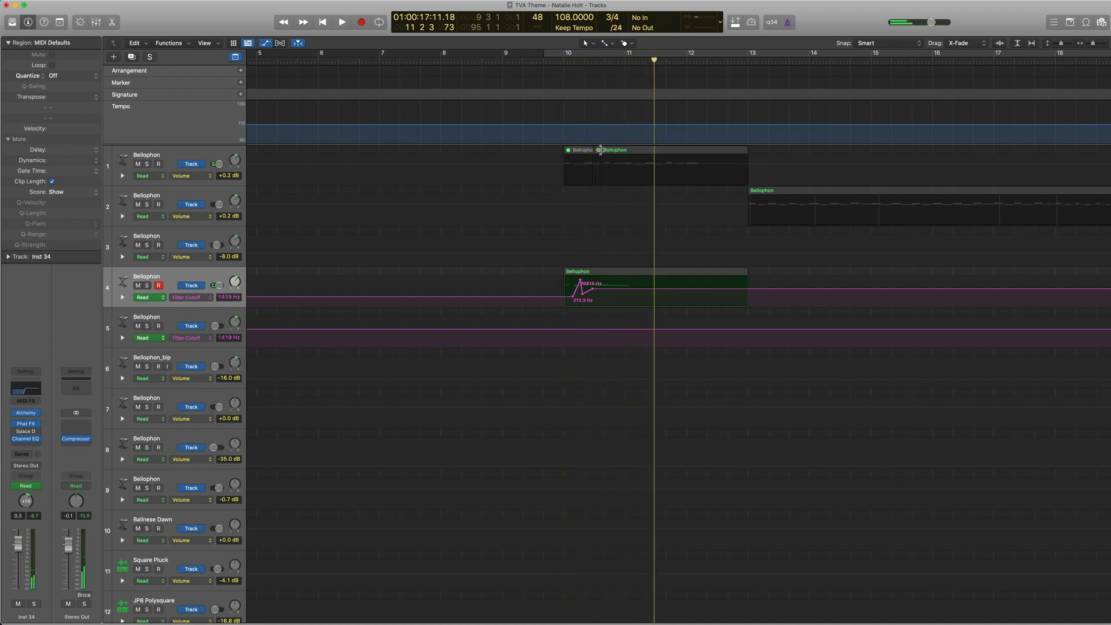
Examine track 1's Alchemy instrument and its Bellophon preset, close it and hide the track automation
click(627, 153)
click(201, 152)
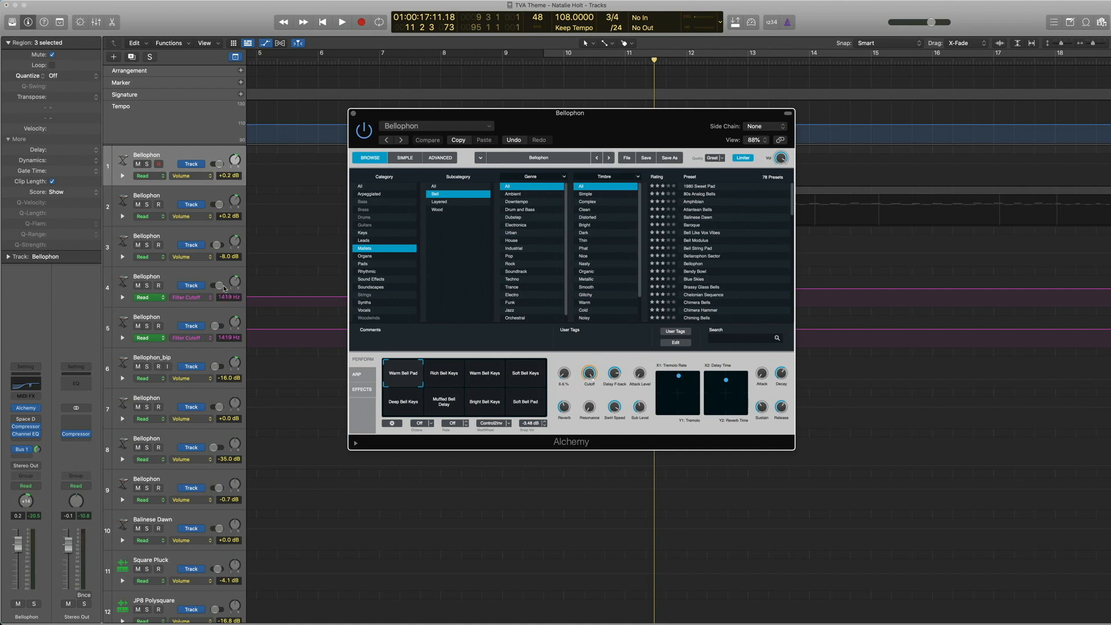
click(354, 114)
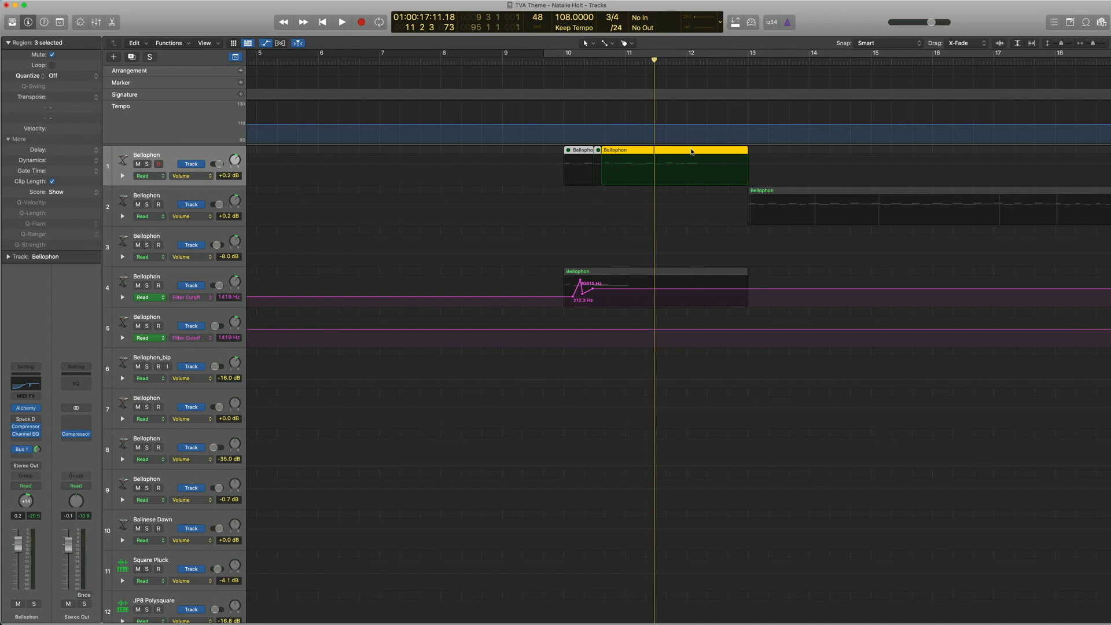
key(a)
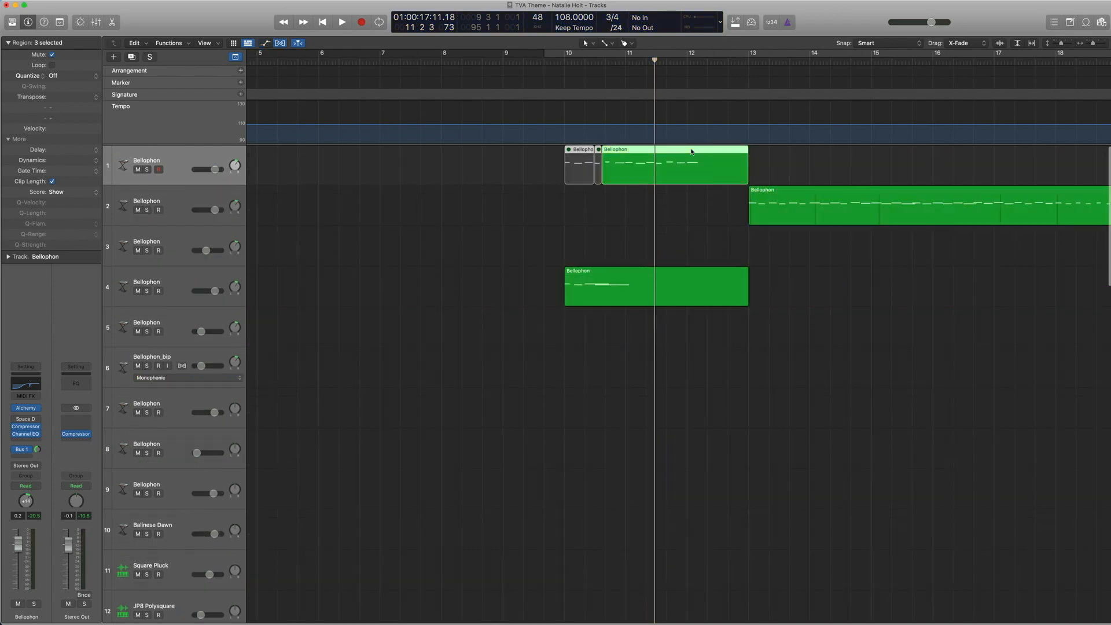
Play the unmuted track 1 Bellophon region soloed up to bar 13, stop playback and turn solo off
key(ctrl+s)
key(space)
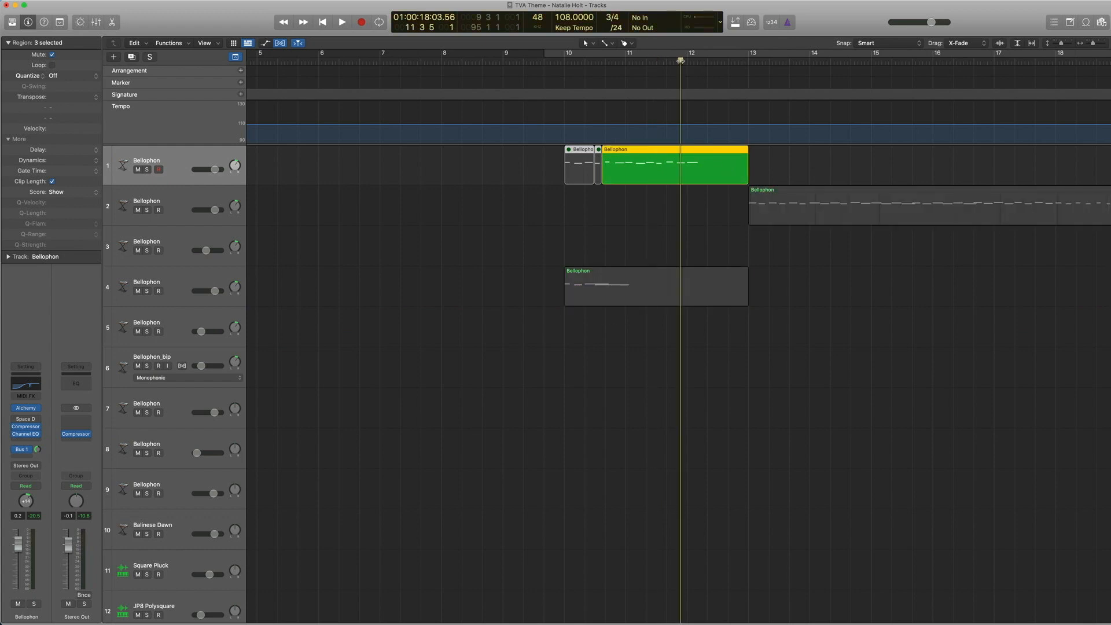
key(space)
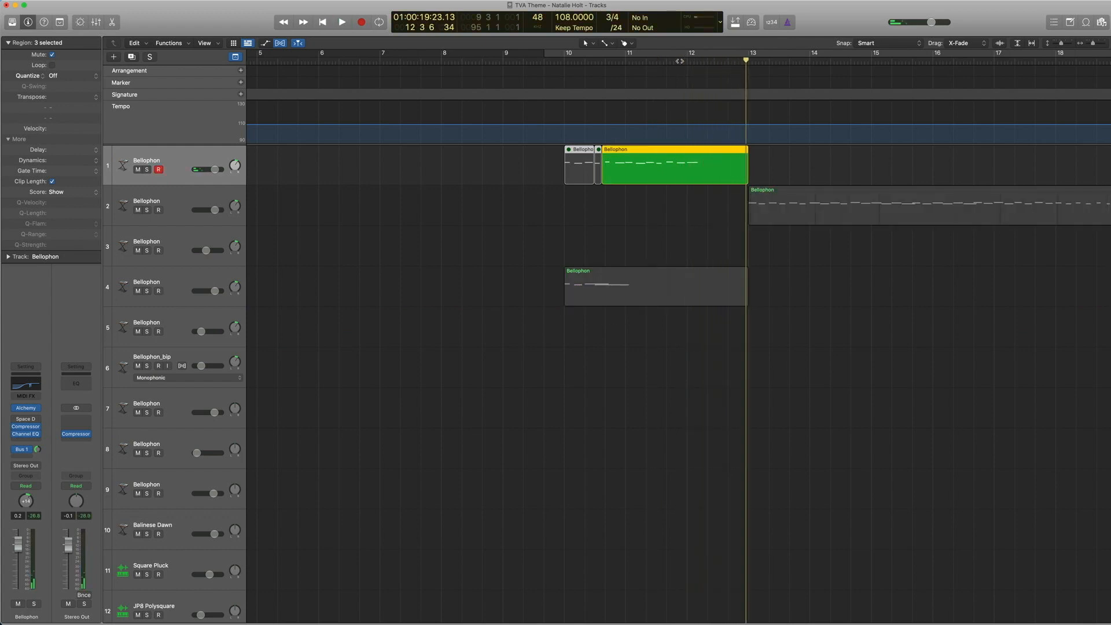
key(ctrl+s)
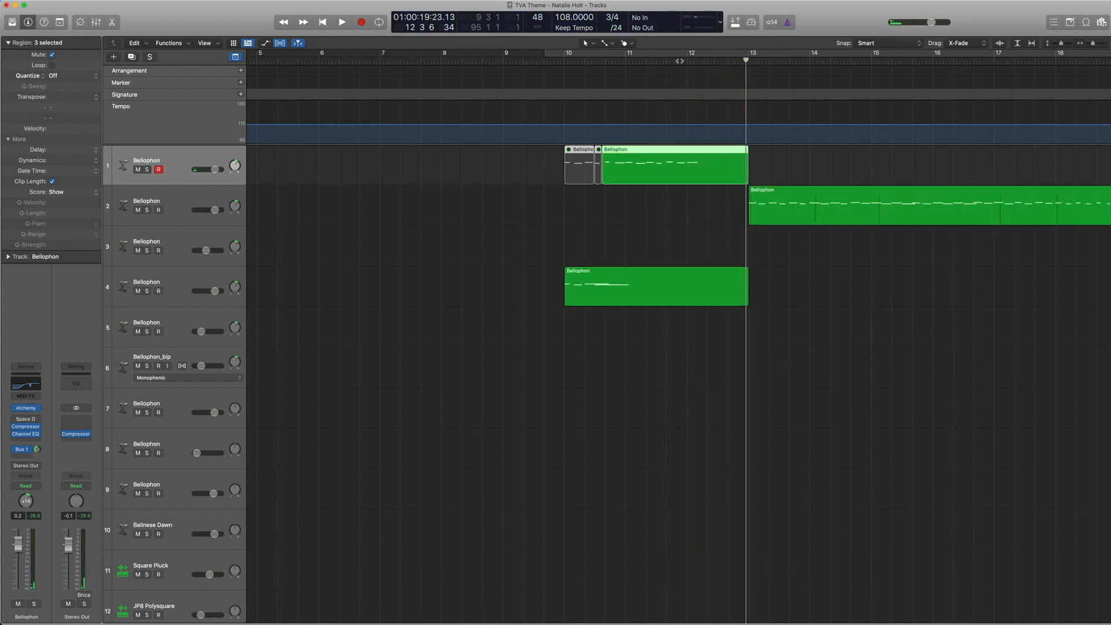
Play track 2's first Bellophon region soloed from bar 13, stop playback and turn solo off
click(765, 223)
key(ctrl+s)
key(space)
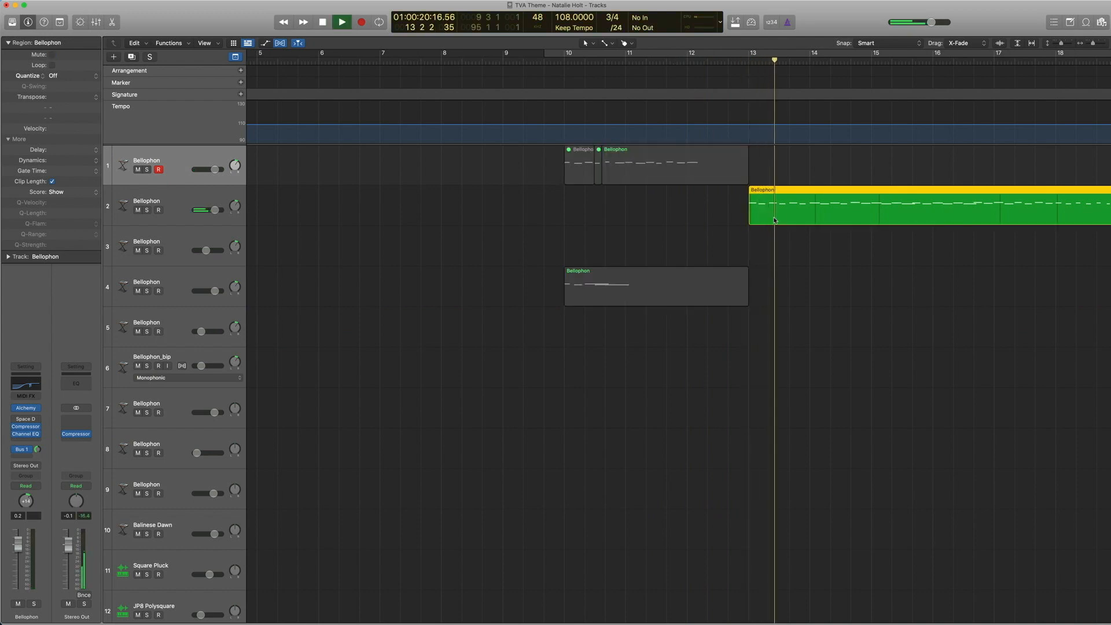
key(space)
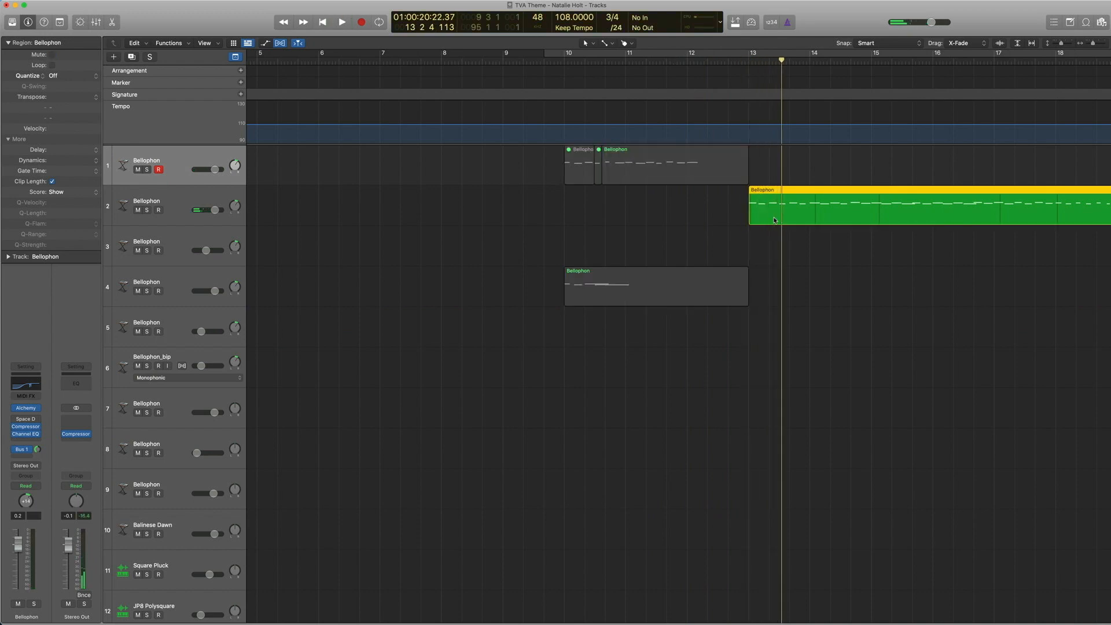
key(ctrl+s)
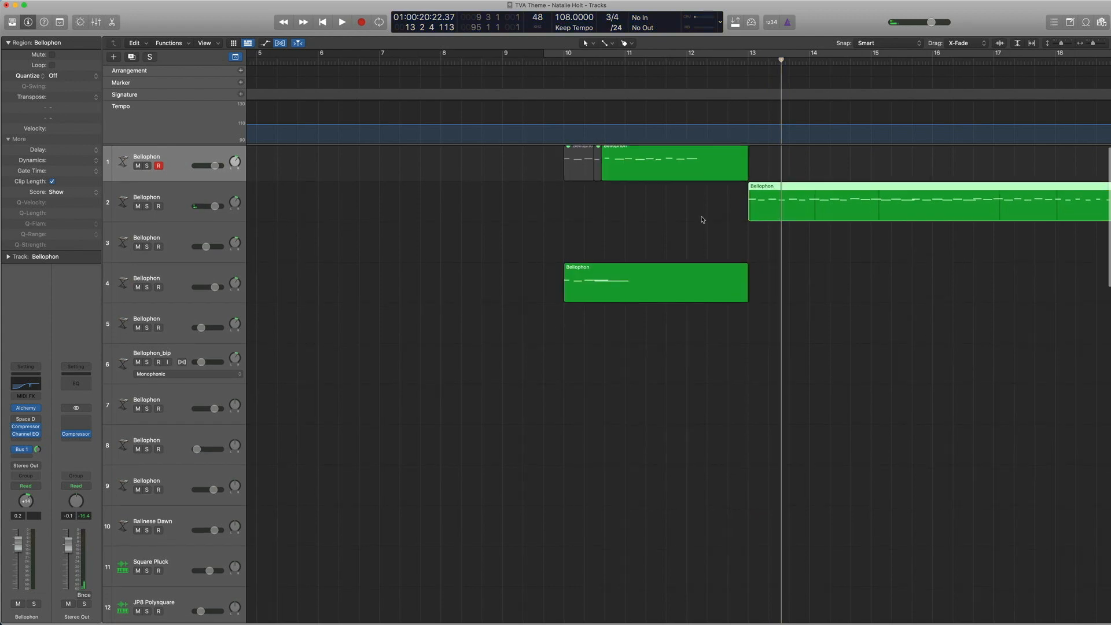
Select track 1's Bellophon regions, open the track's Channel EQ and move its window clear of the intro regions
key(z)
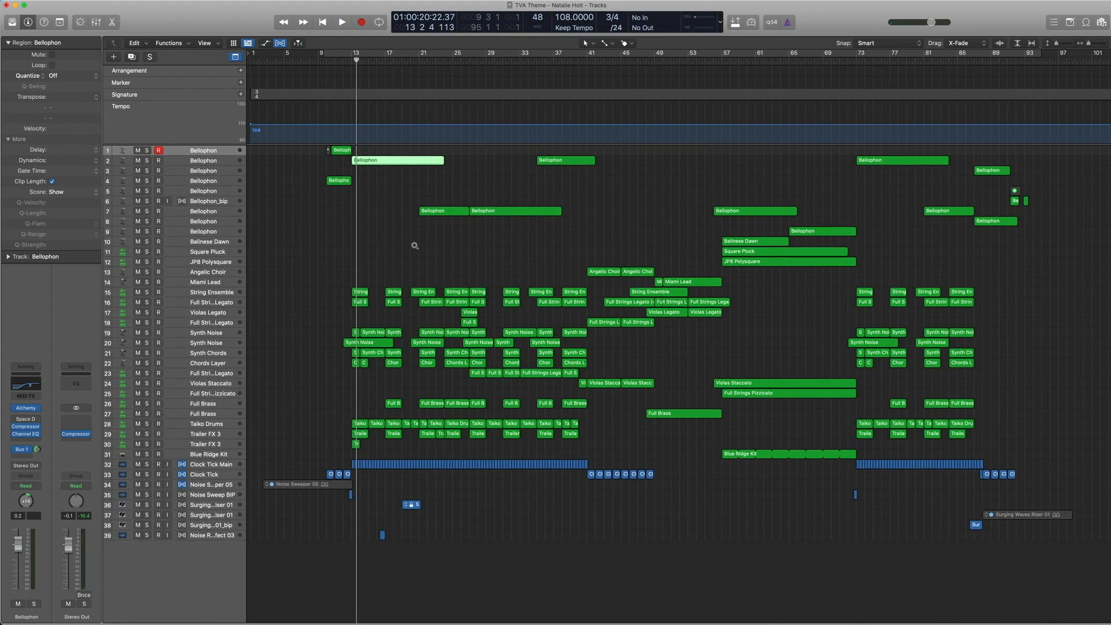
key(z)
click(178, 173)
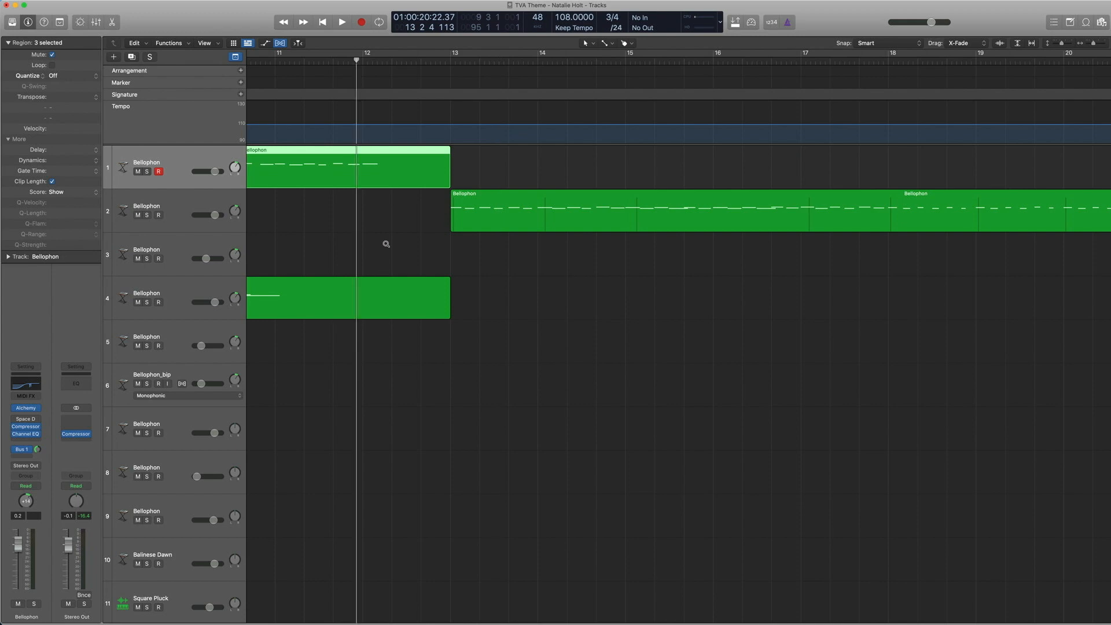
key(z)
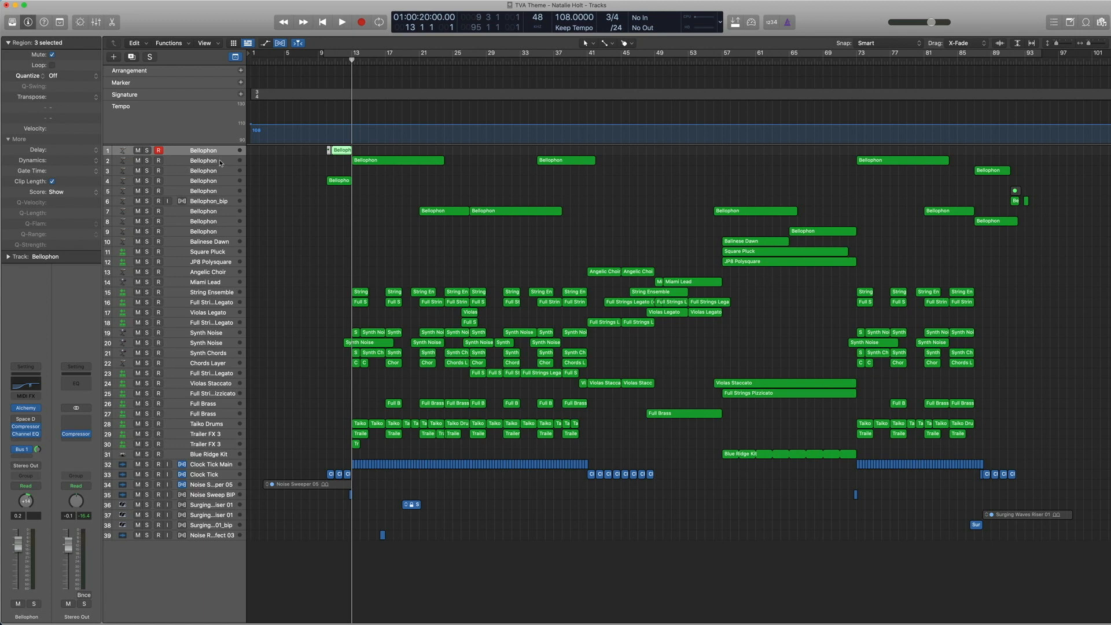
click(220, 164)
click(215, 152)
click(31, 385)
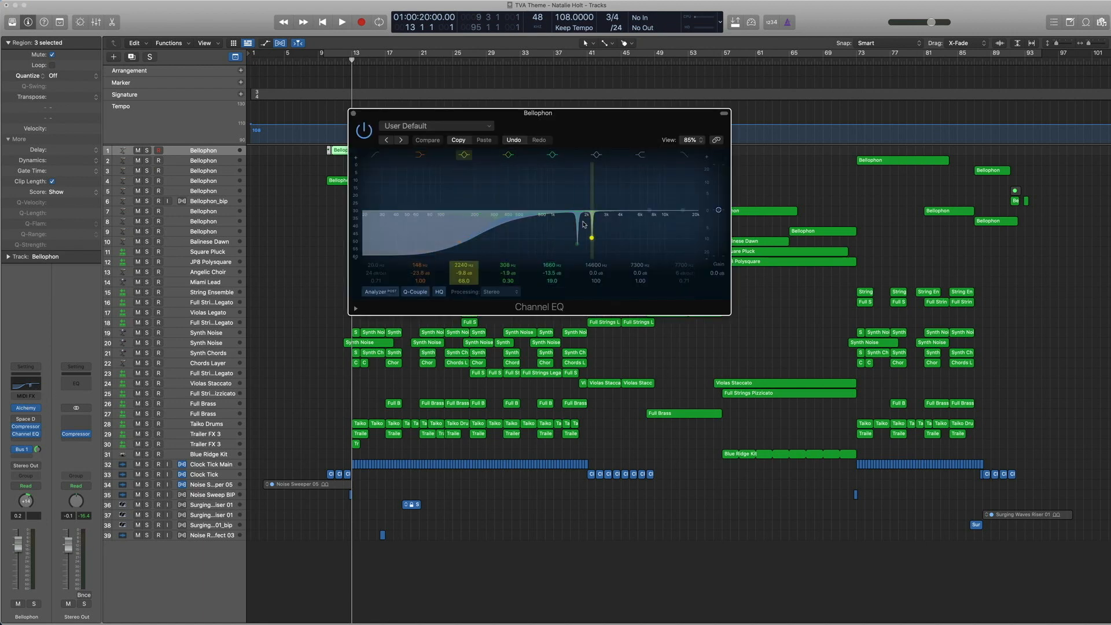
drag(557, 124, 738, 136)
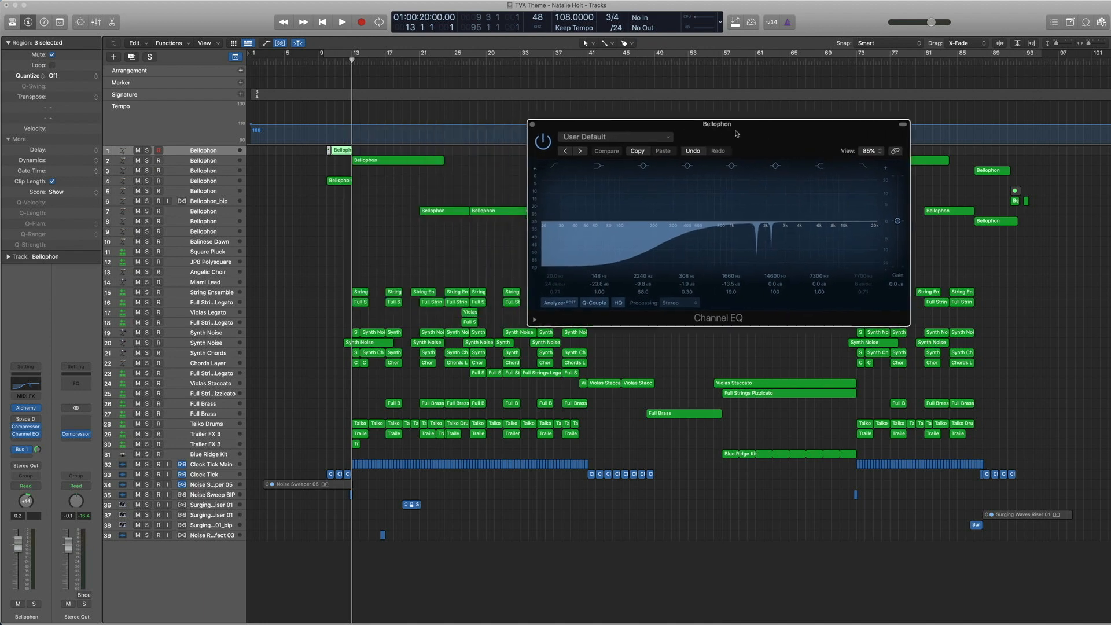
Solo track 1's regions and set the cycle range from bar 10 beat 3 to bar 12
drag(333, 56, 343, 56)
key(ctrl+s)
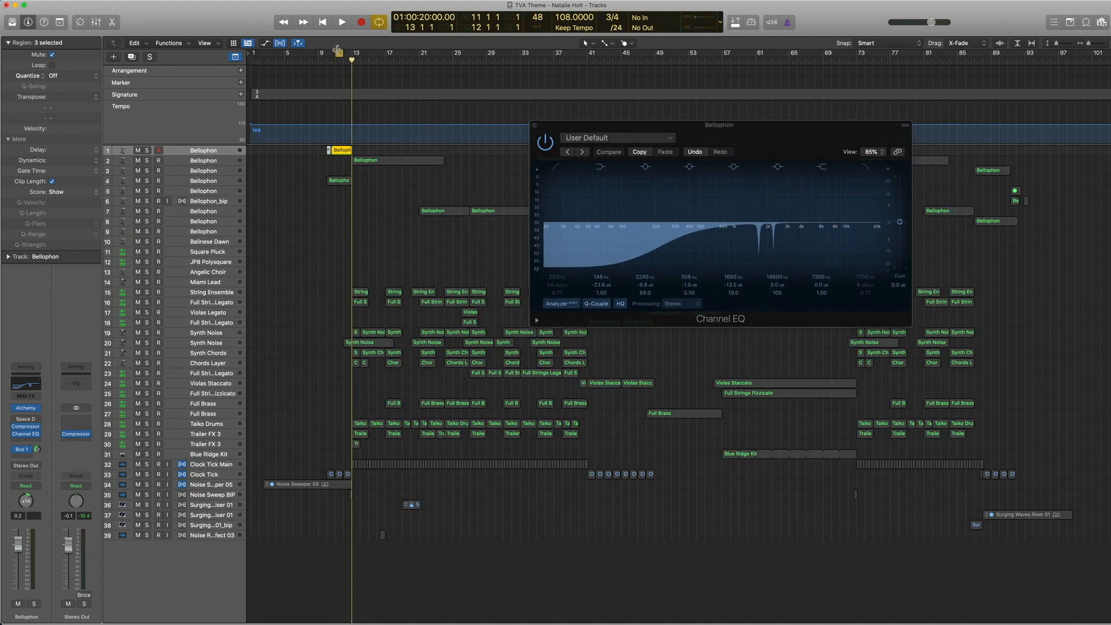
drag(399, 244, 314, 146)
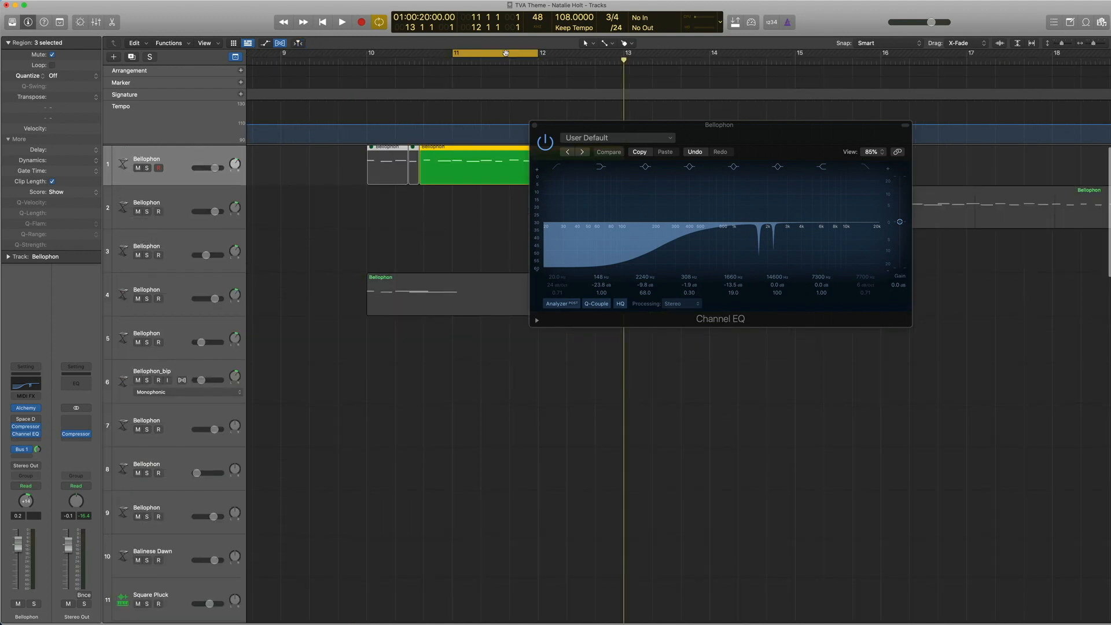
drag(494, 53, 537, 54)
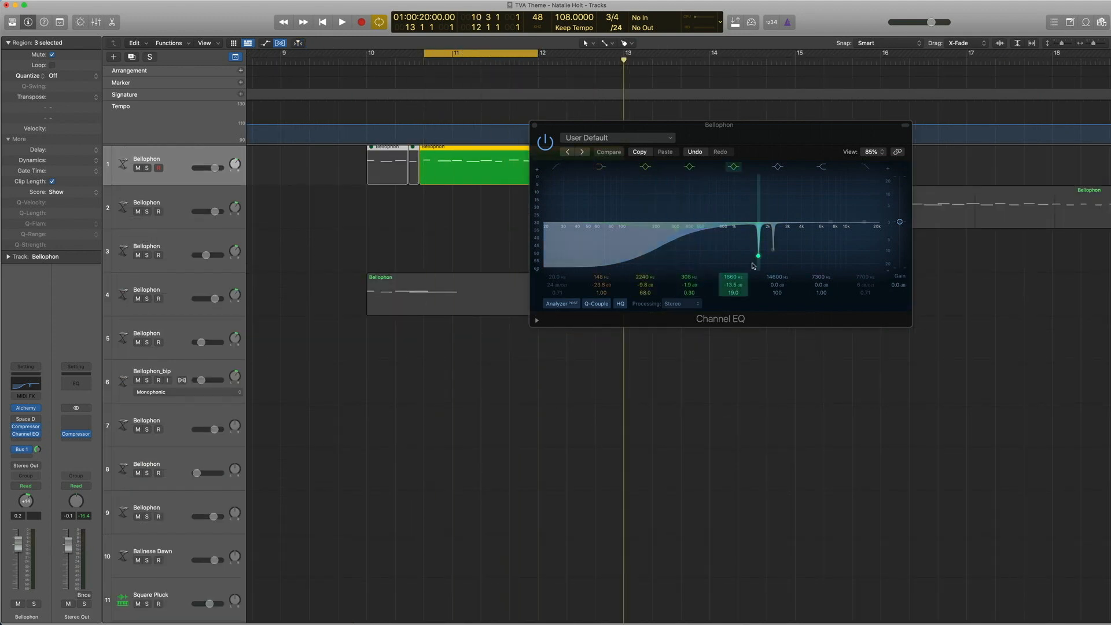
Bypass the 1660 Hz and 2240 Hz bands of track 1's Channel EQ, play the loop and re-enable both to compare
click(733, 167)
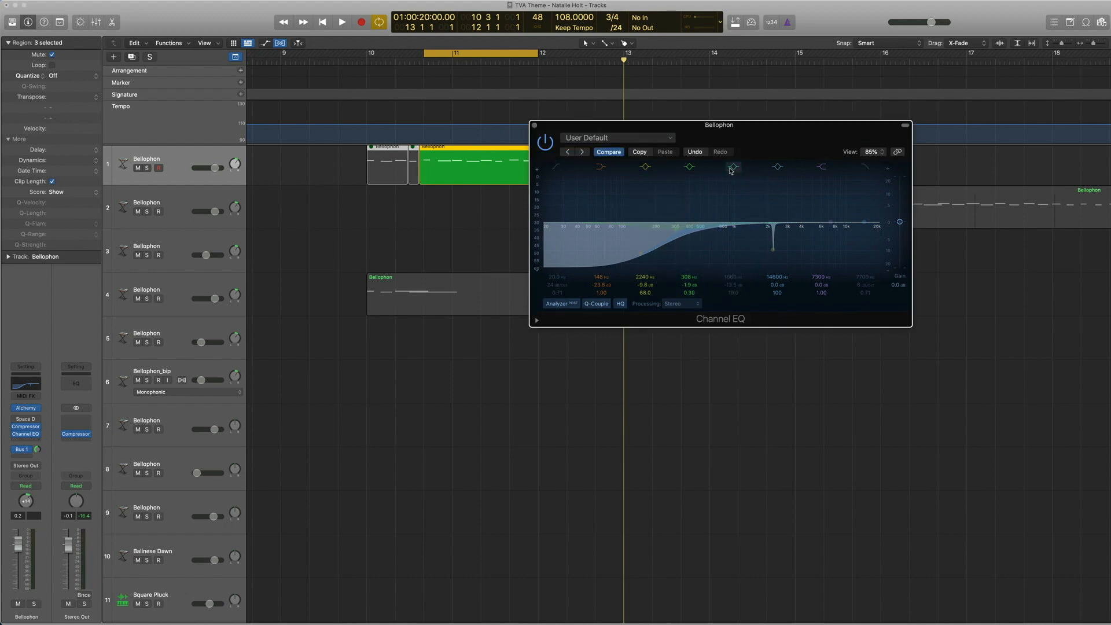
click(645, 167)
key(space)
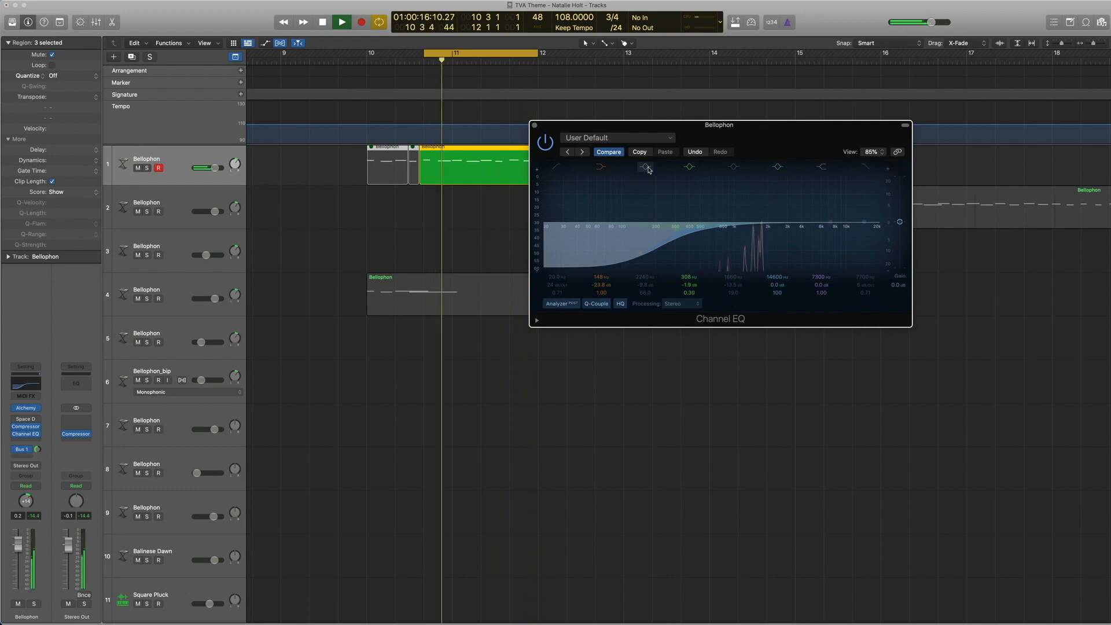
click(646, 168)
click(729, 166)
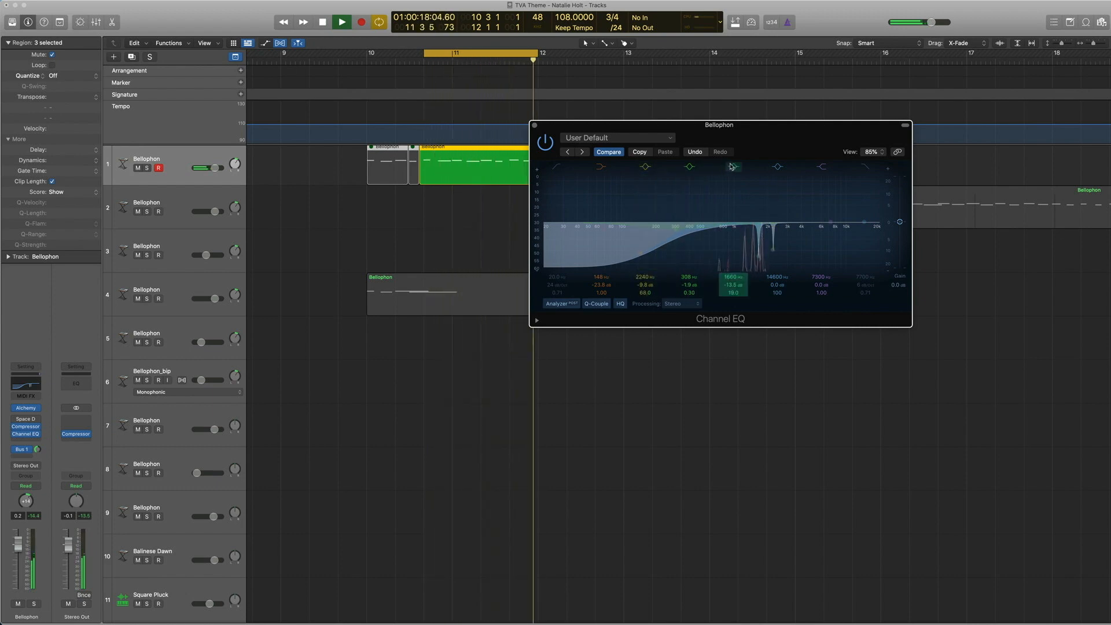
key(space)
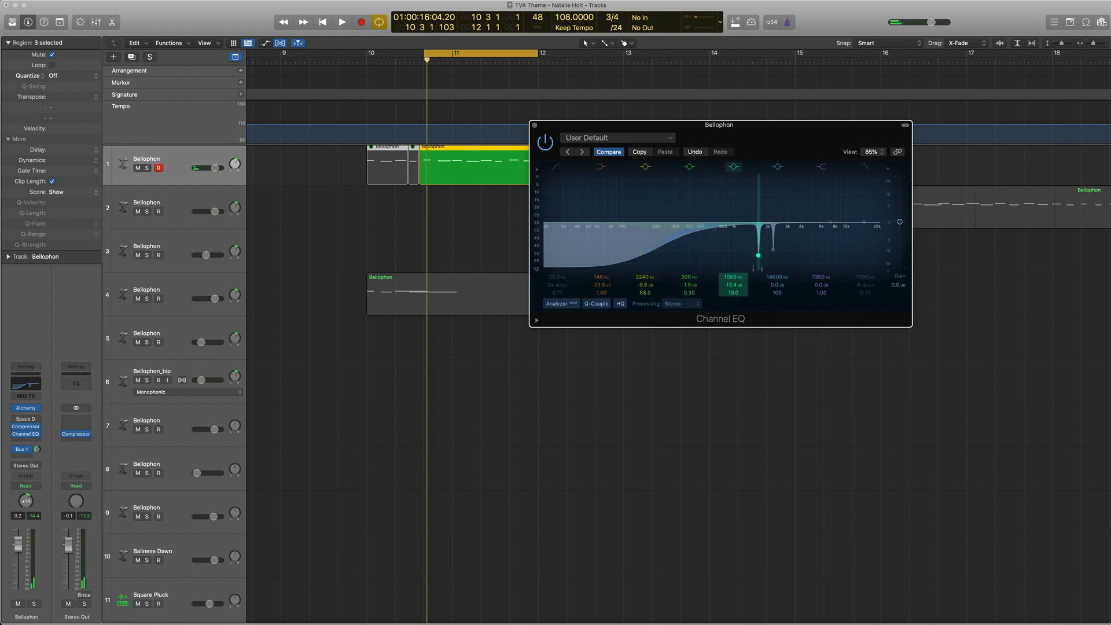
Boost the 1660 Hz EQ band to +13.5 dB during playback to expose the resonance and pull it back to a cut
drag(732, 285, 733, 218)
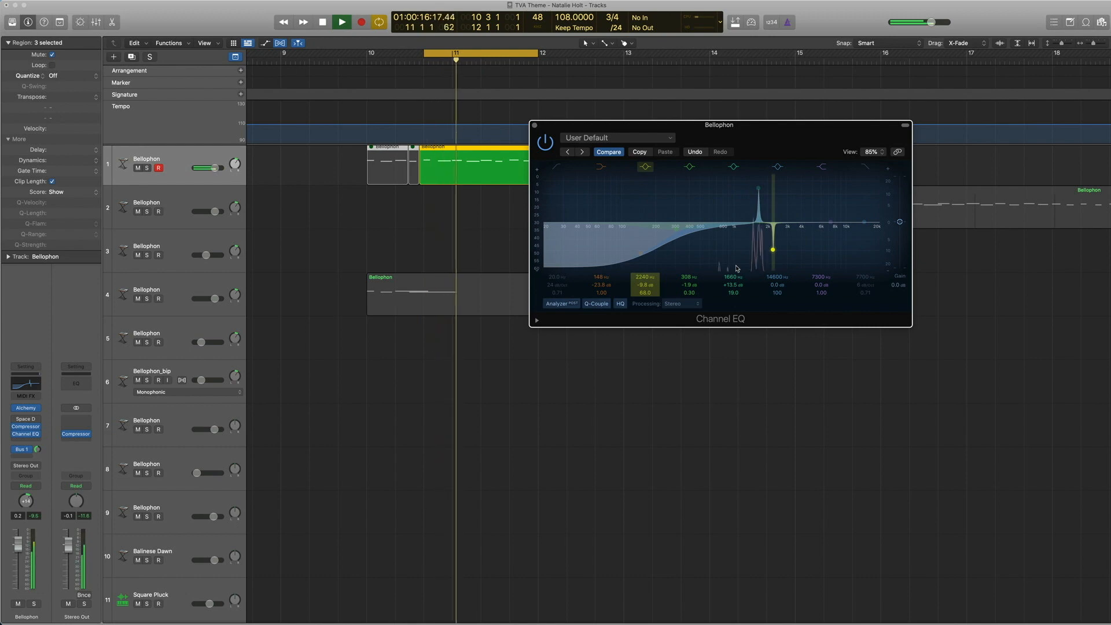
click(739, 284)
key(space)
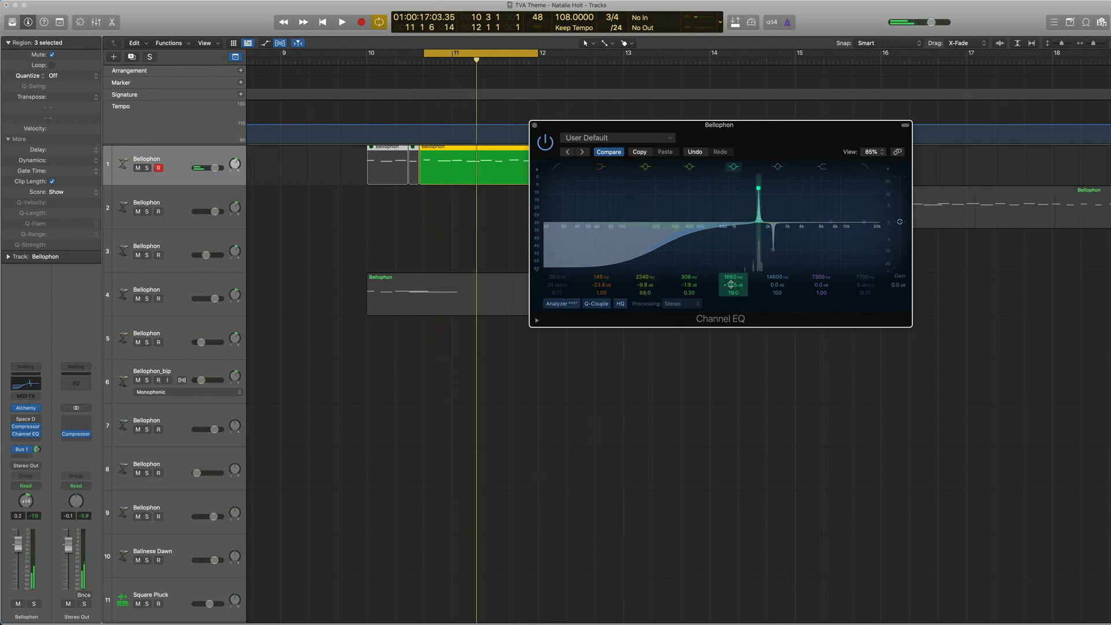
drag(730, 284, 731, 303)
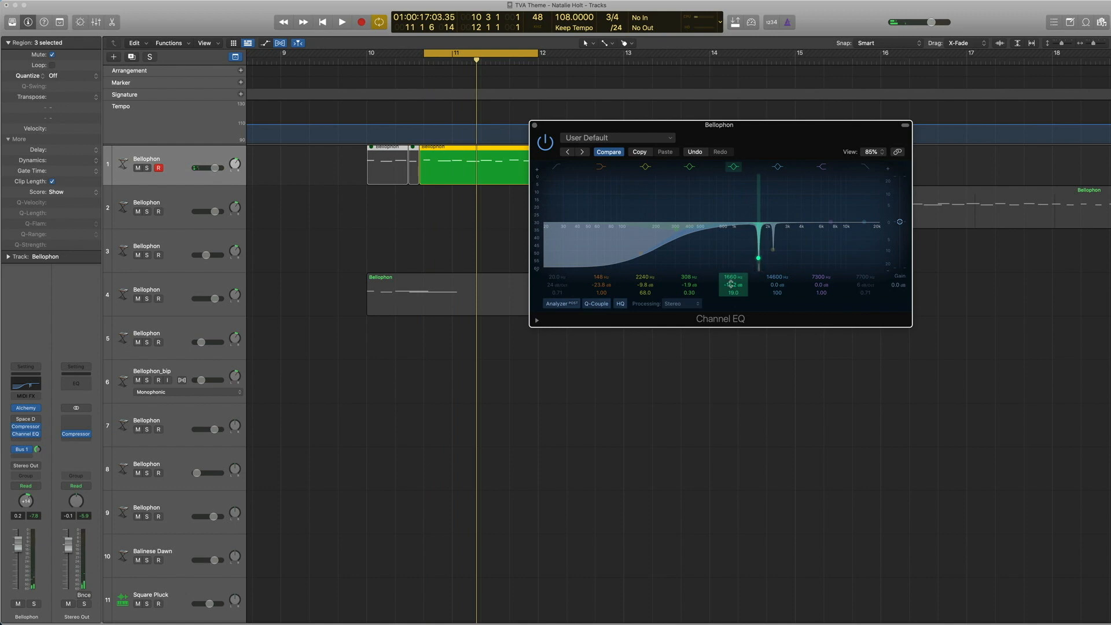
Close track 1's Channel EQ, replay the soloed regions briefly and stop playback
click(534, 124)
key(space)
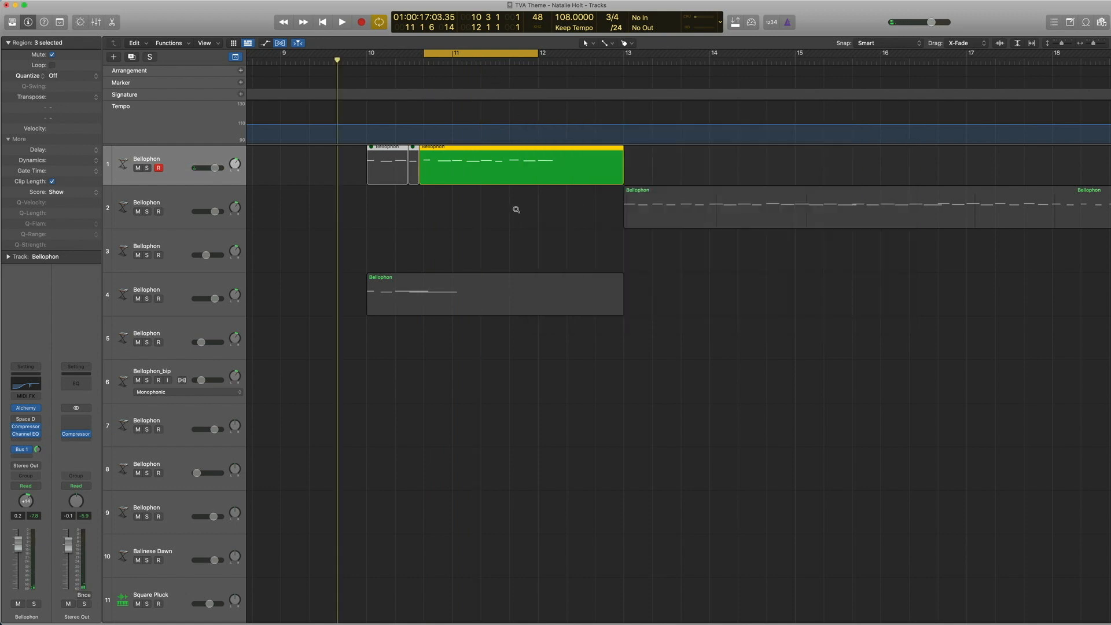
key(z)
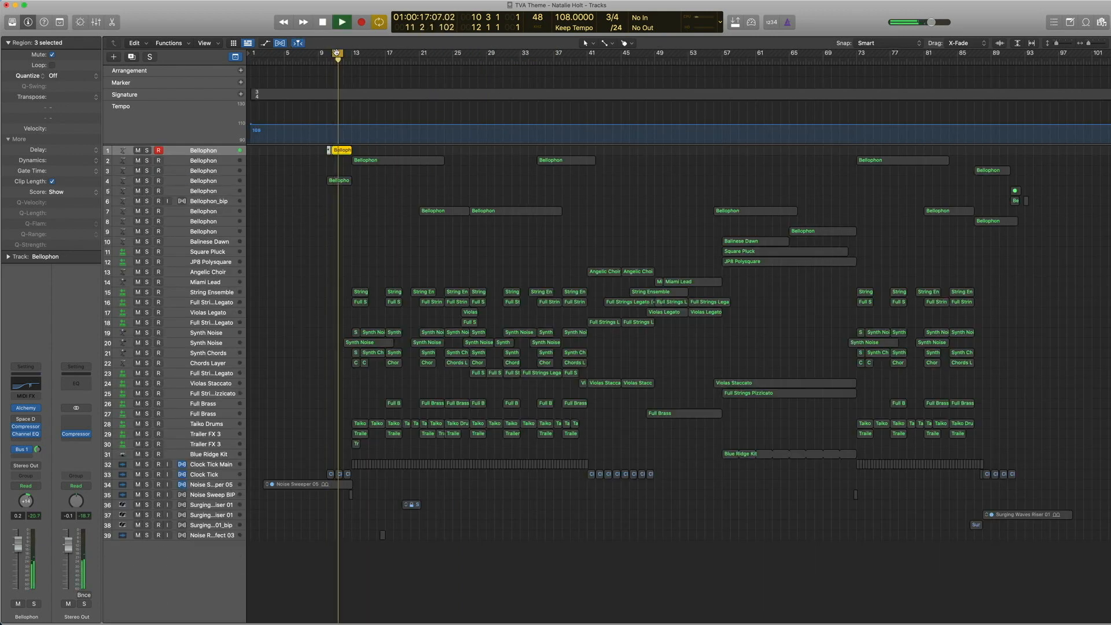
key(space)
Select track 2's first Bellophon region, turn off the cycle and play the region soloed from bar 13
key(Right)
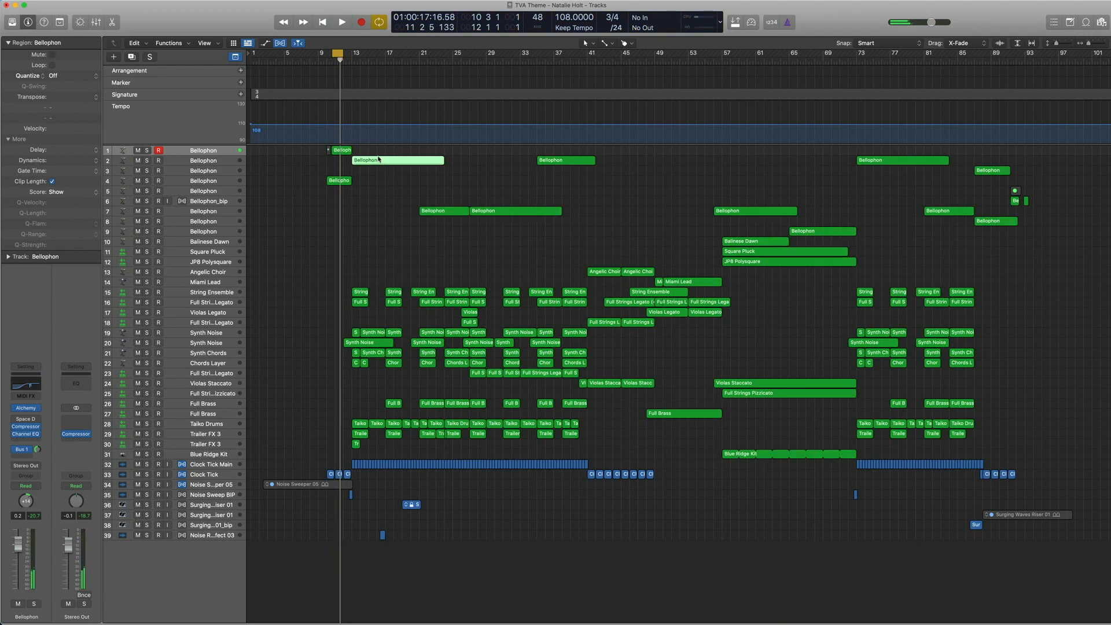
click(350, 58)
click(340, 53)
key(space)
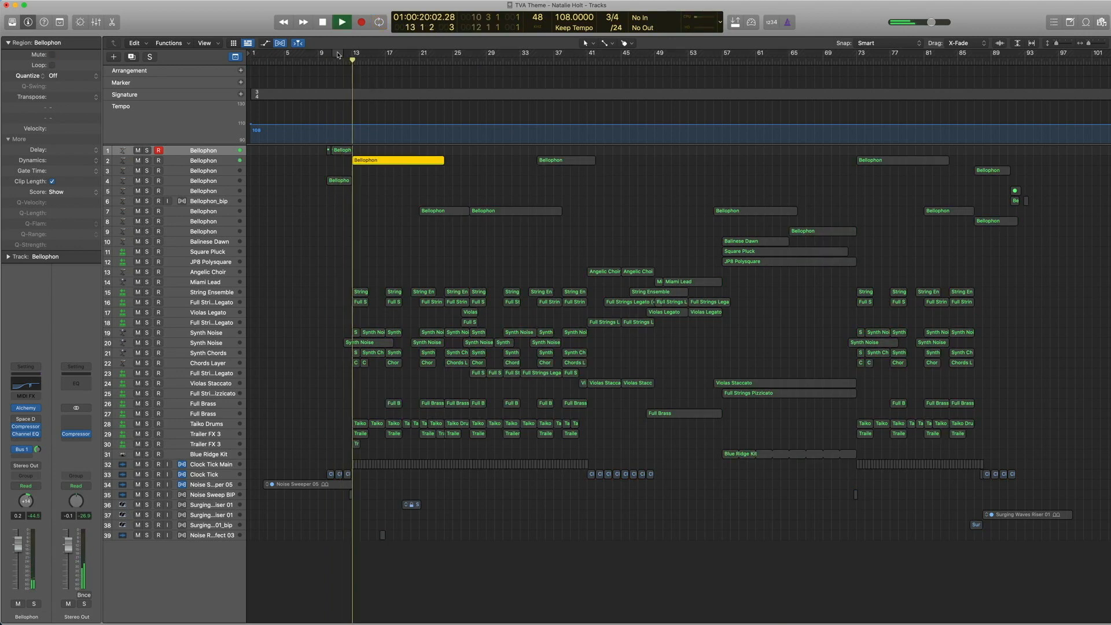
Examine track 2's Bus 1 send and the Space Designer reverb on Aux 1 with its 1.8s_Large & Brite impulse response
click(203, 162)
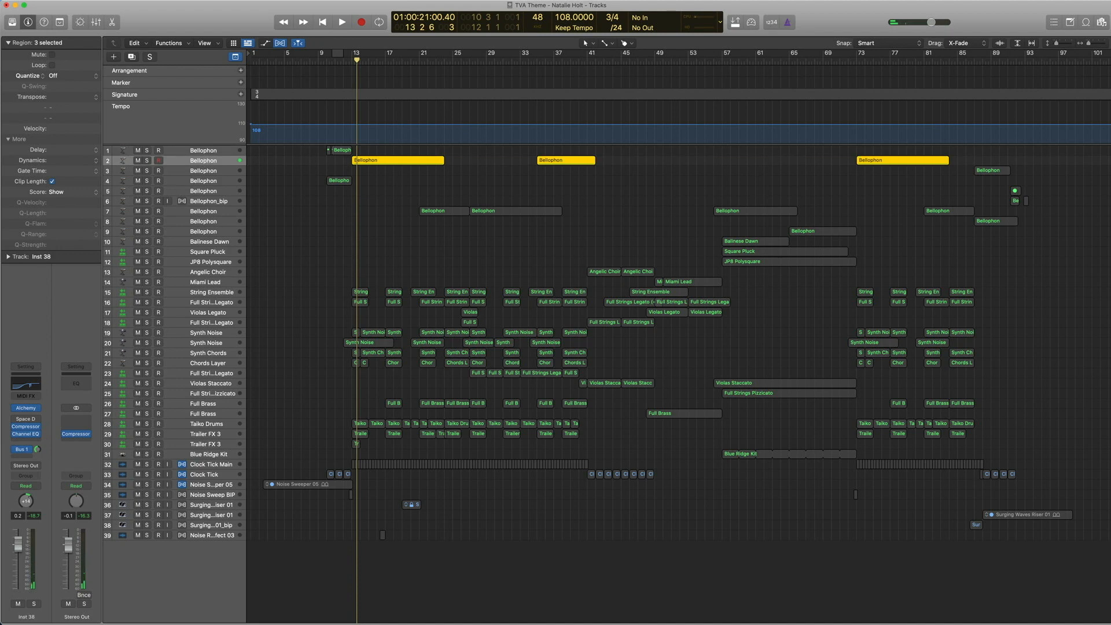
click(25, 454)
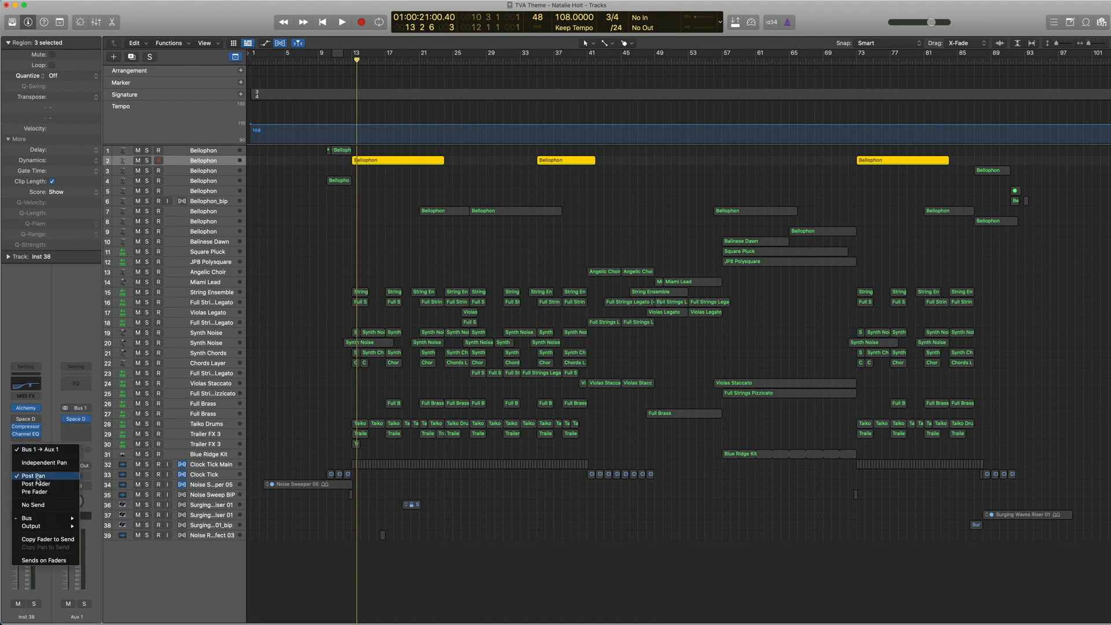
mouse_move(40, 517)
click(93, 310)
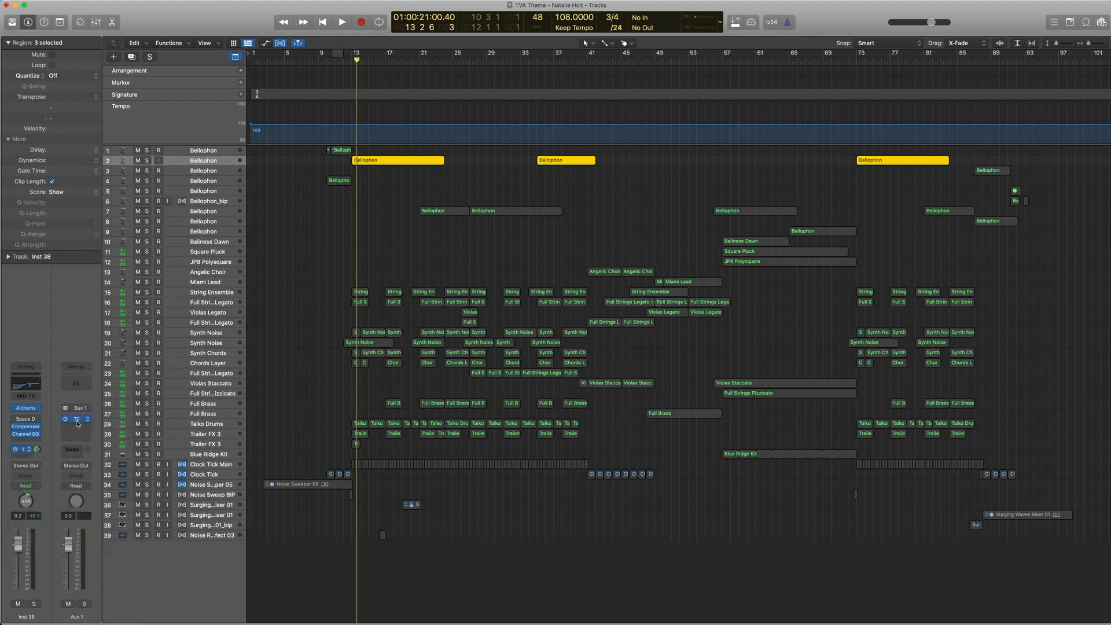
click(77, 420)
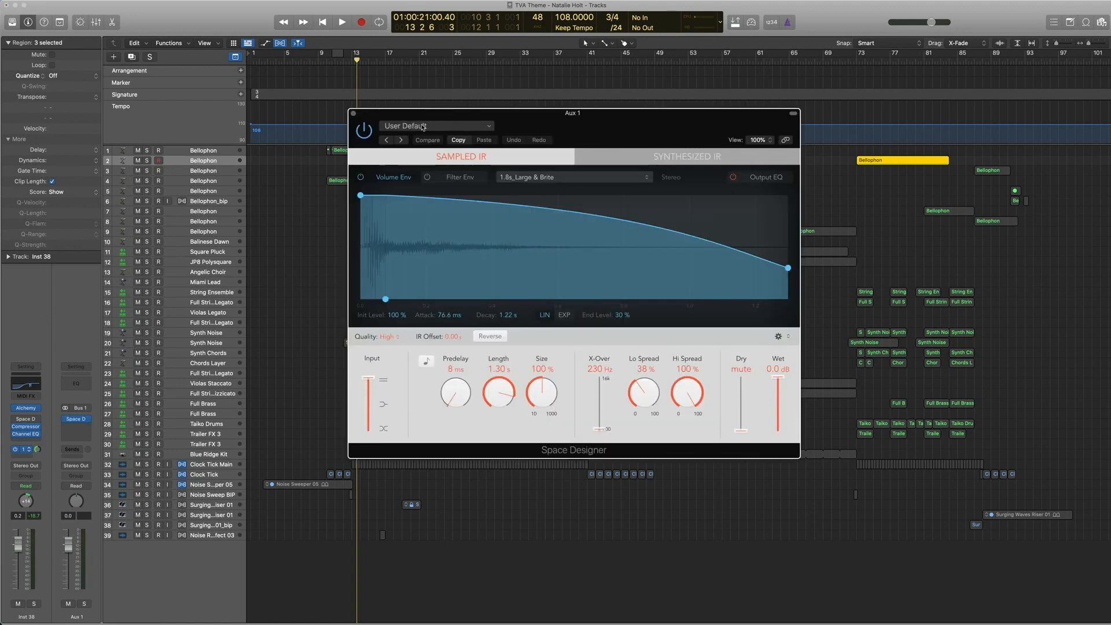
click(423, 126)
click(592, 122)
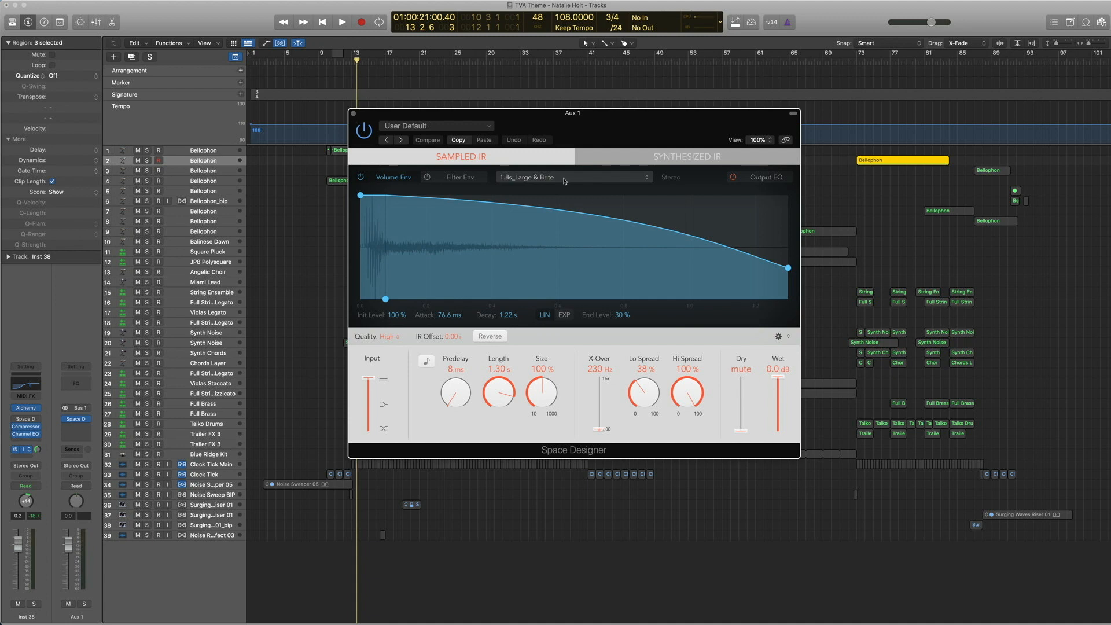
click(354, 113)
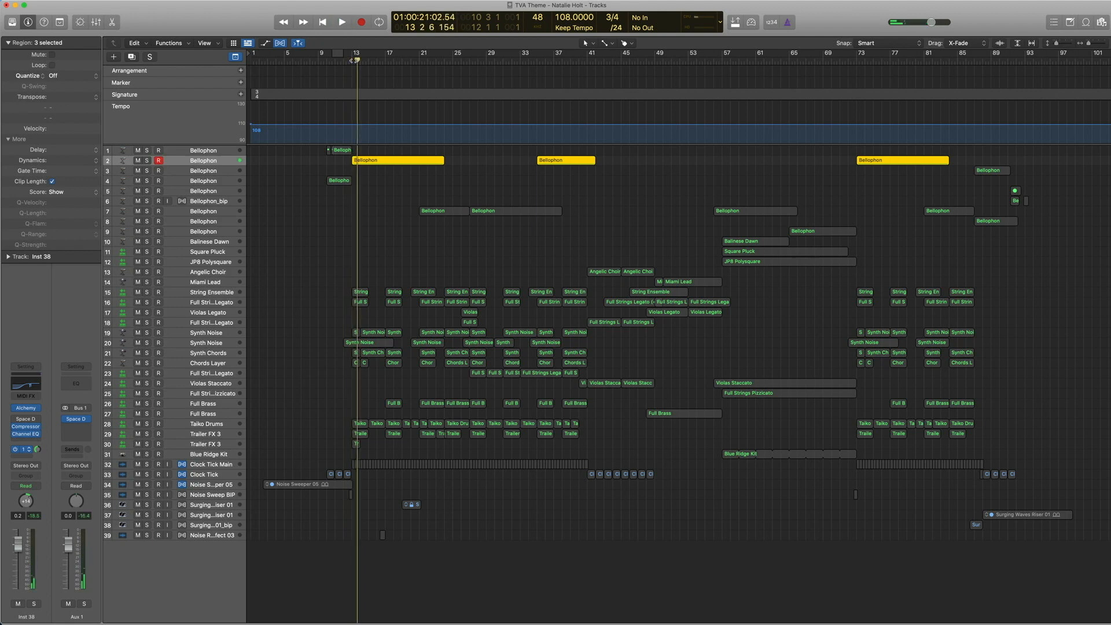
Turn off solo for track 2's regions and return the playhead to bar 13
key(ctrl+s)
click(353, 60)
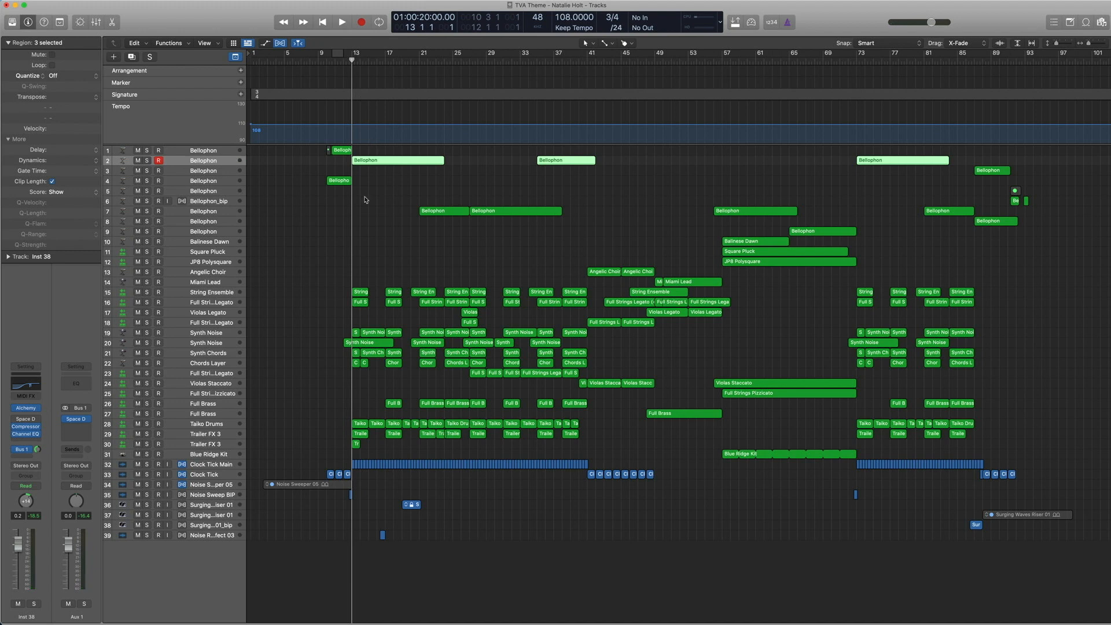
Select the String Ensemble and Full Strings Legato regions at bar 13, solo them and play them together briefly
click(223, 214)
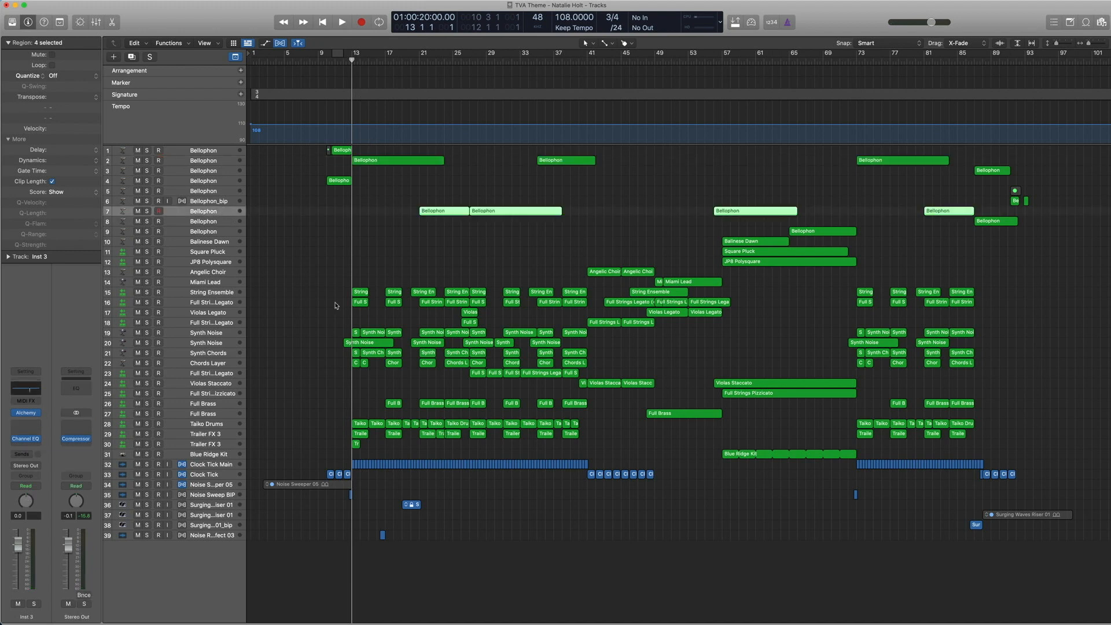
click(200, 296)
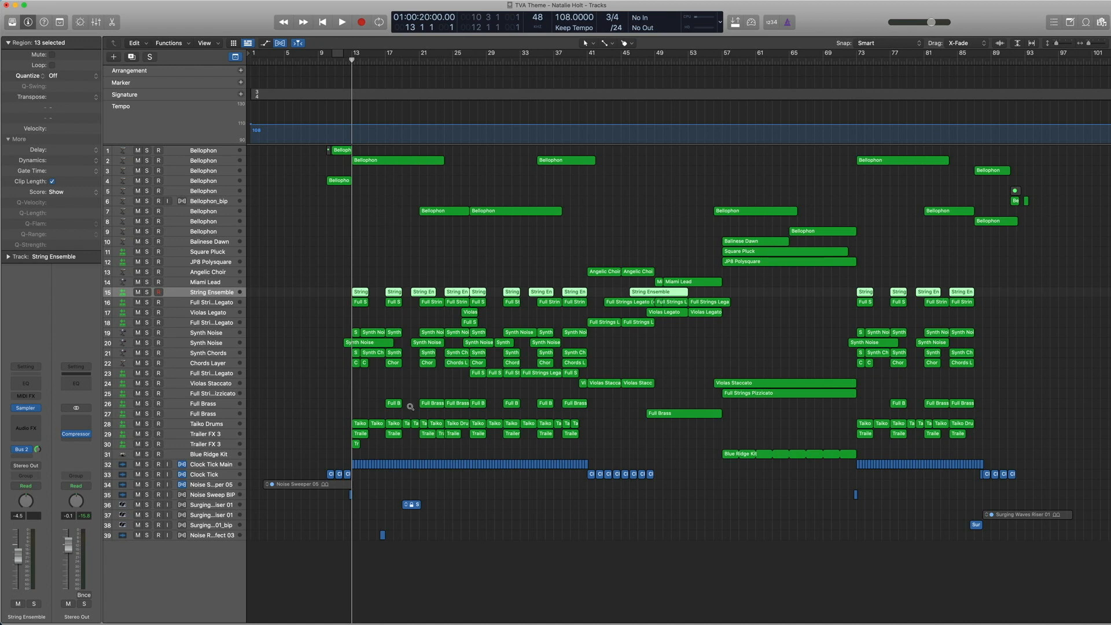
drag(441, 443, 298, 210)
drag(505, 268, 616, 349)
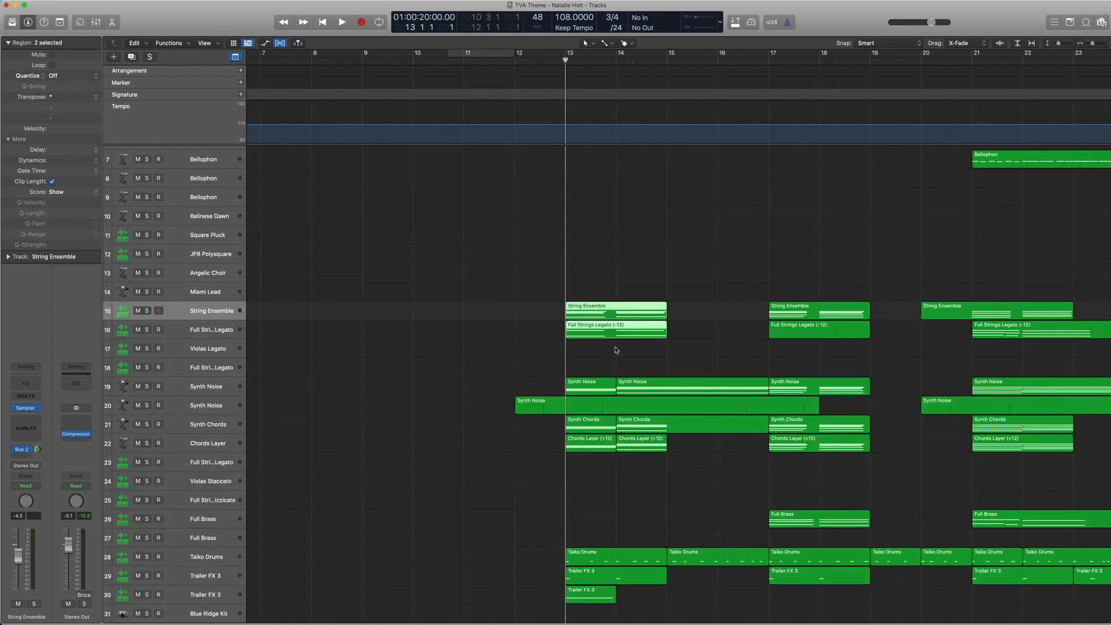
key(ctrl+s)
key(space)
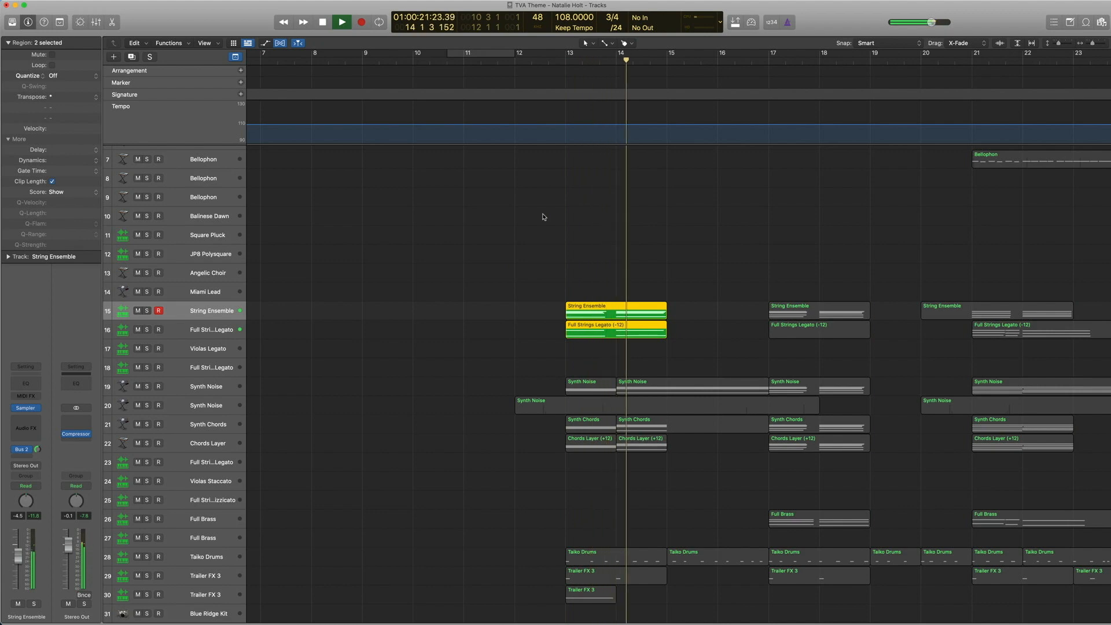
key(space)
Examine the String Ensemble track's Sampler instrument and its patch location under Orchestral > Strings in the Library
click(199, 309)
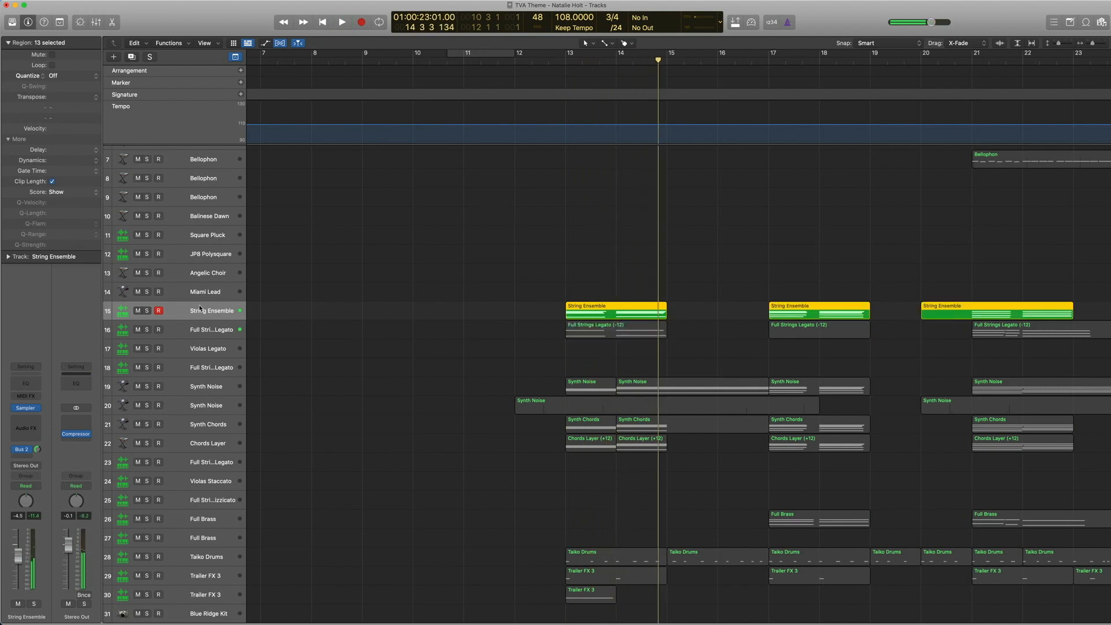
key(y)
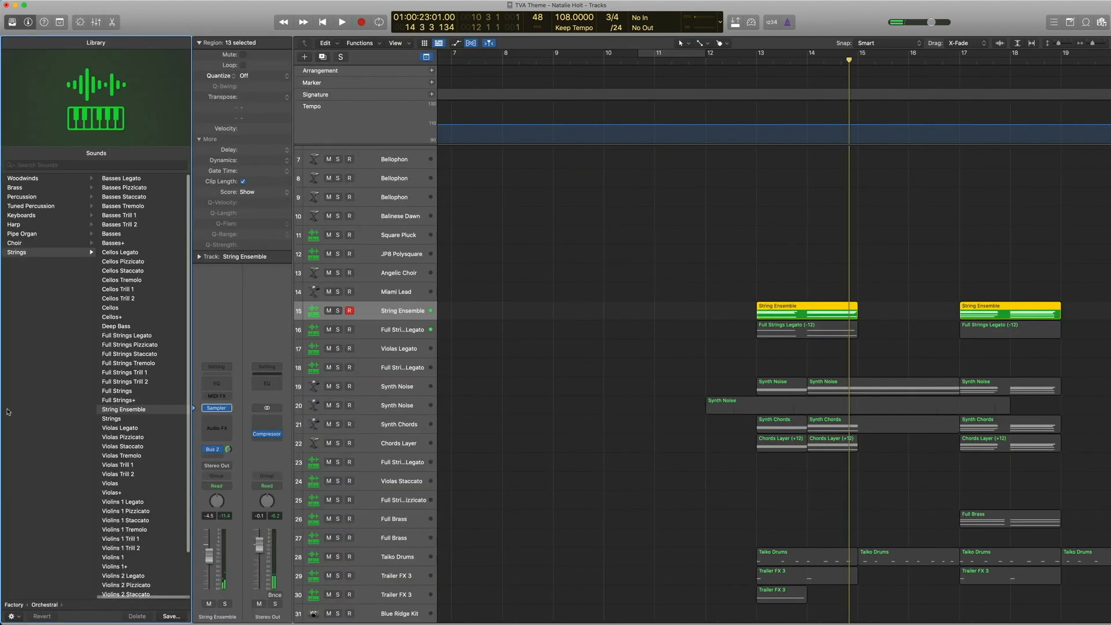
click(229, 411)
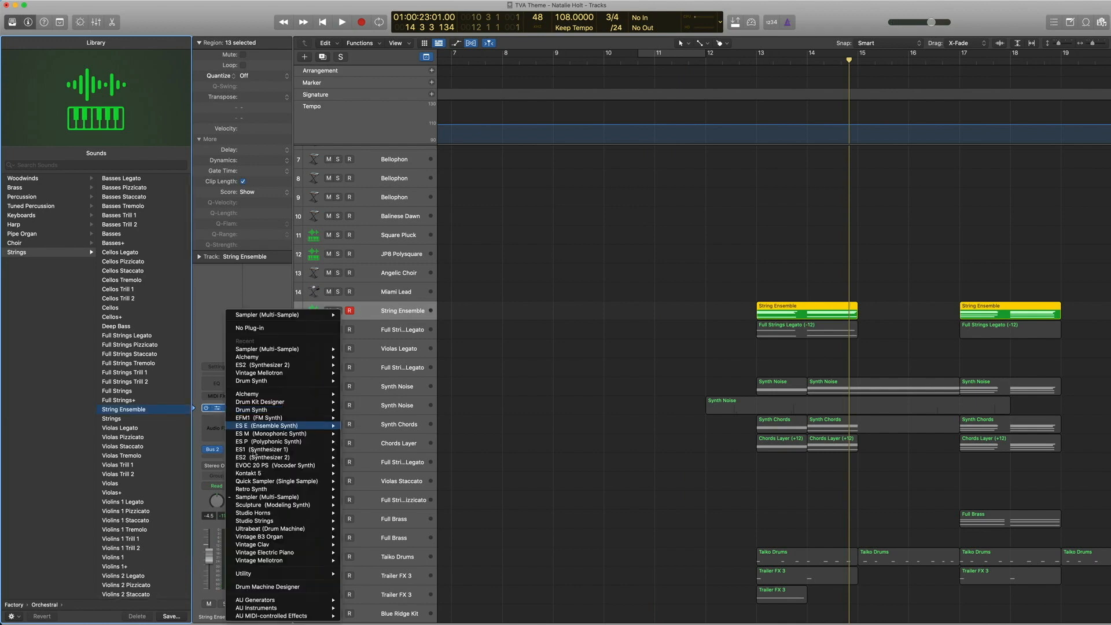
mouse_move(271, 498)
click(375, 507)
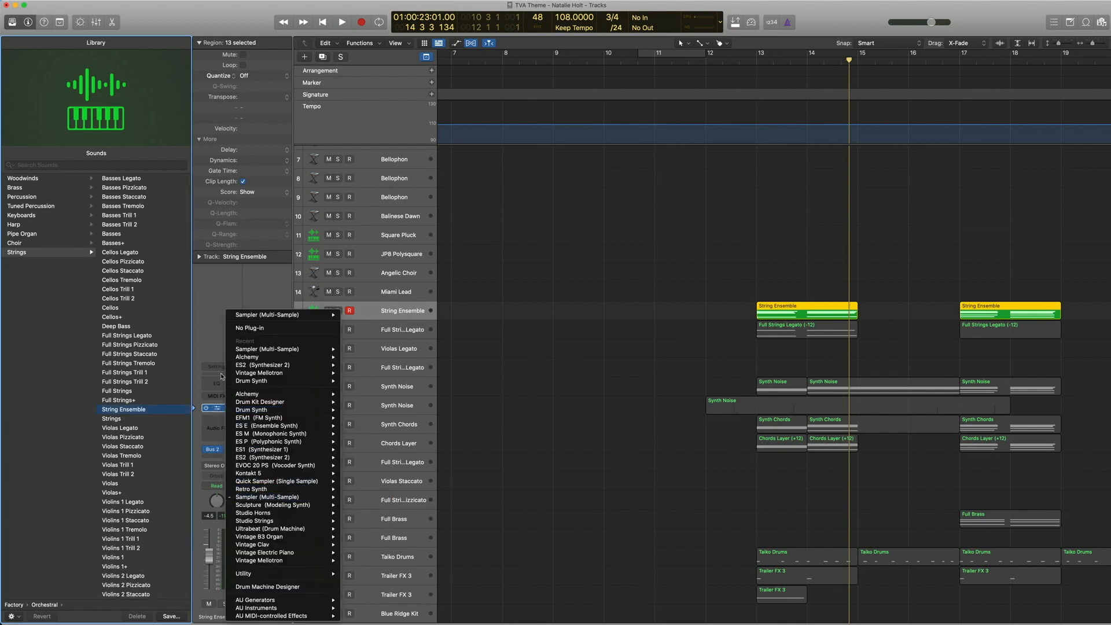
scroll(59, 254, right, 5)
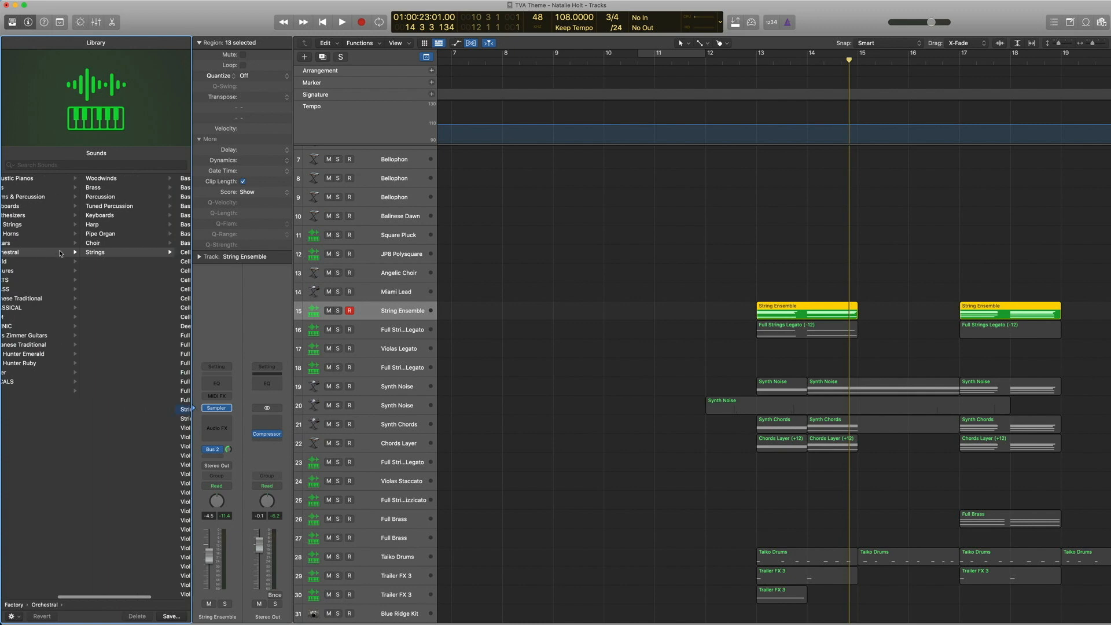
Play the first String Ensemble region soloed from bar 13 and stop playback
click(774, 306)
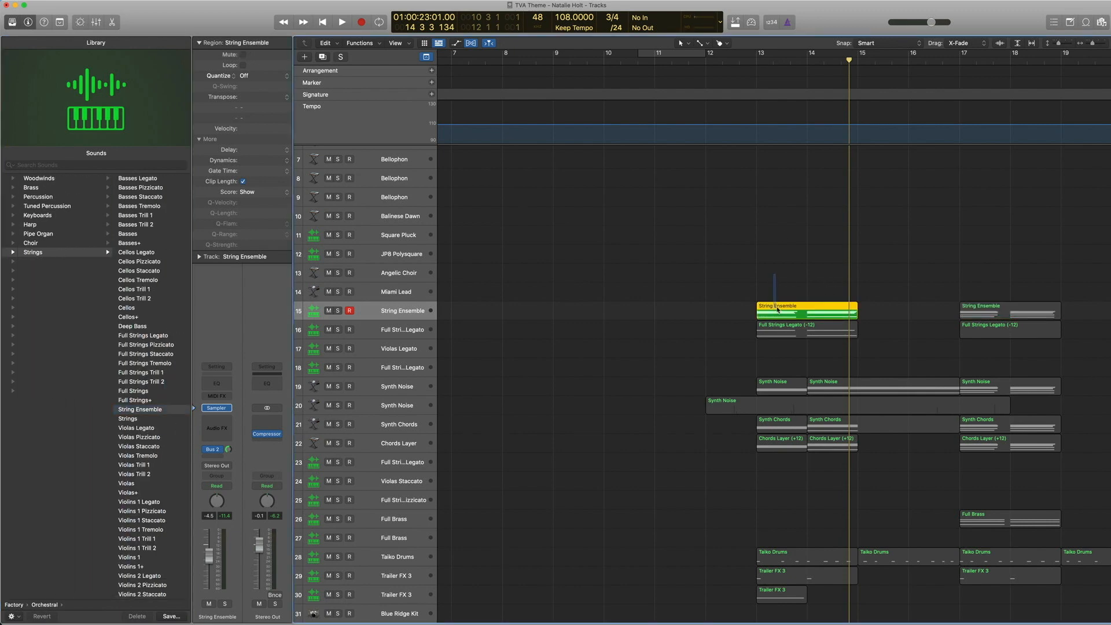
click(760, 62)
key(space)
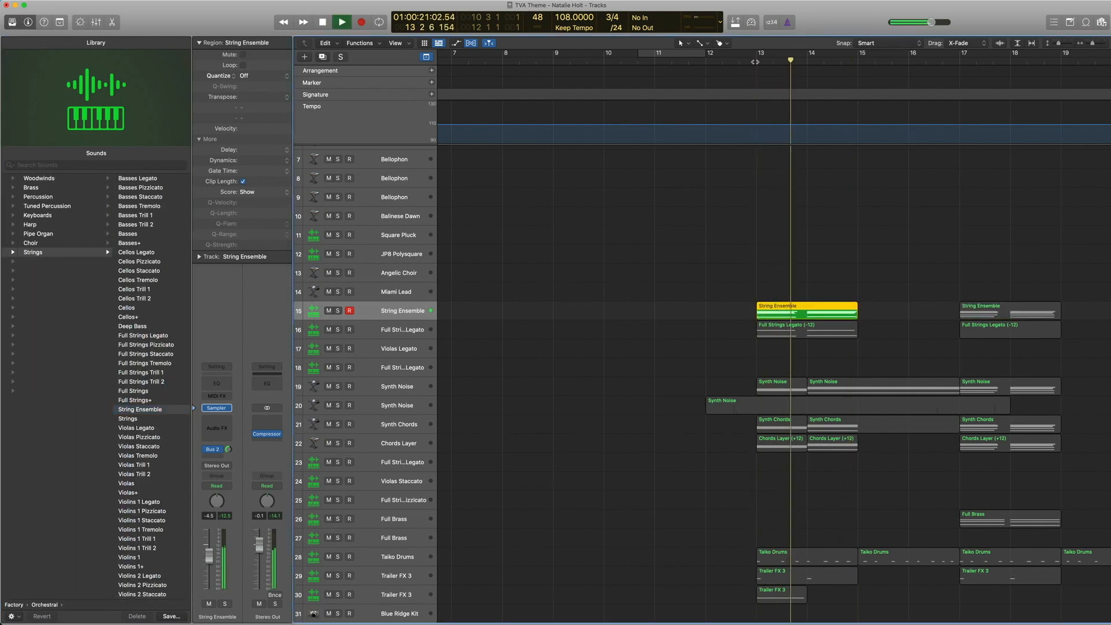
key(space)
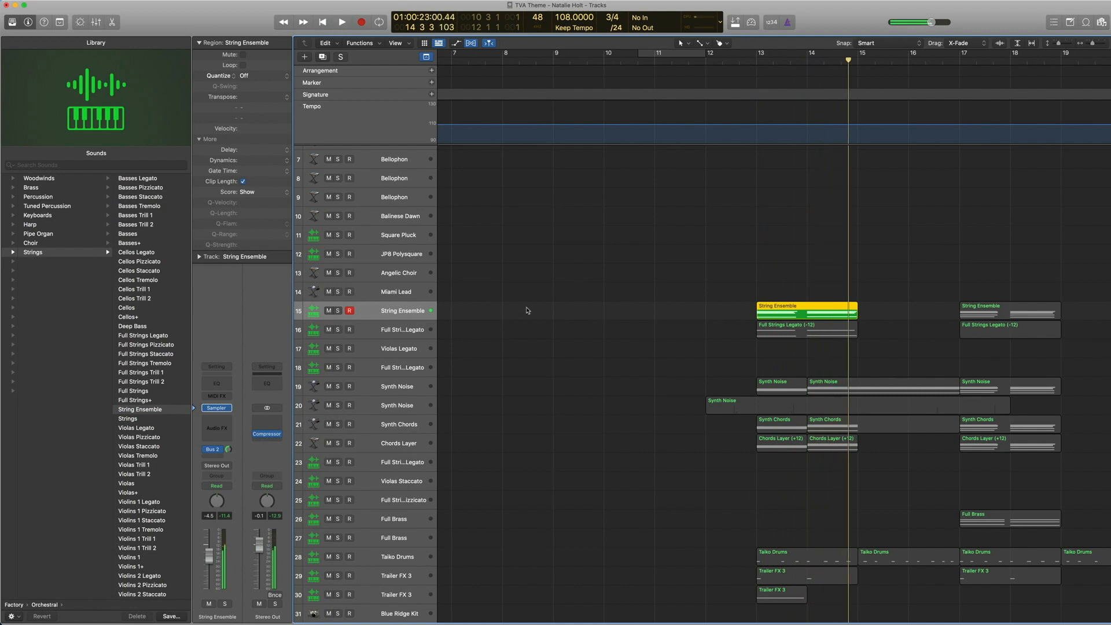
Examine track 16's Full Strings+ patch in the Library and play its first region soloed from bar 13
click(382, 335)
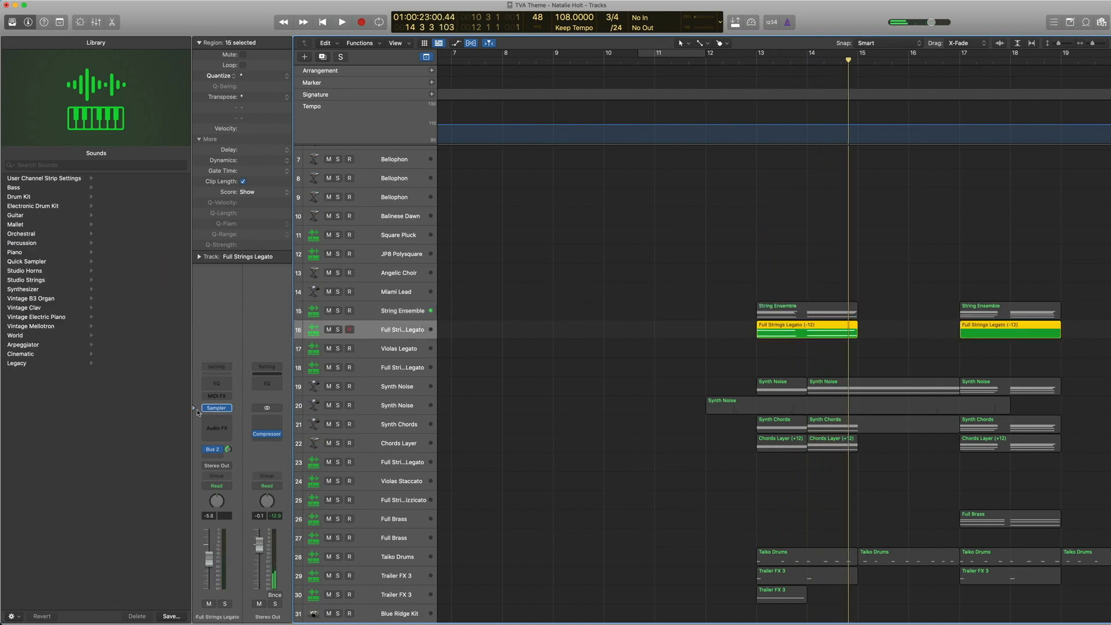
scroll(116, 335, left, 8)
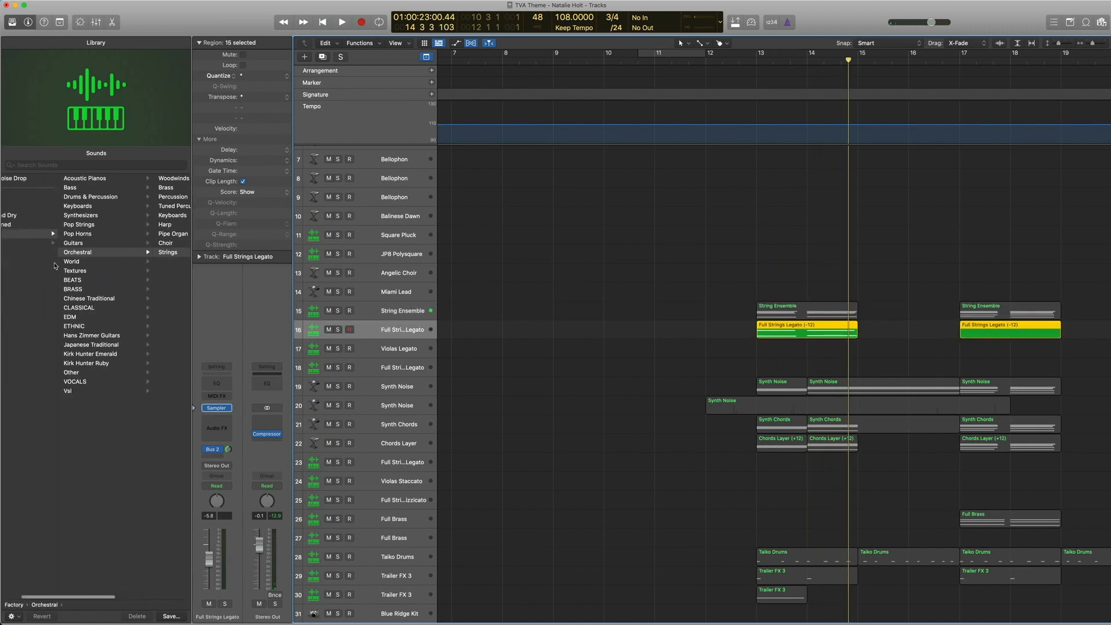
scroll(86, 289, right, 8)
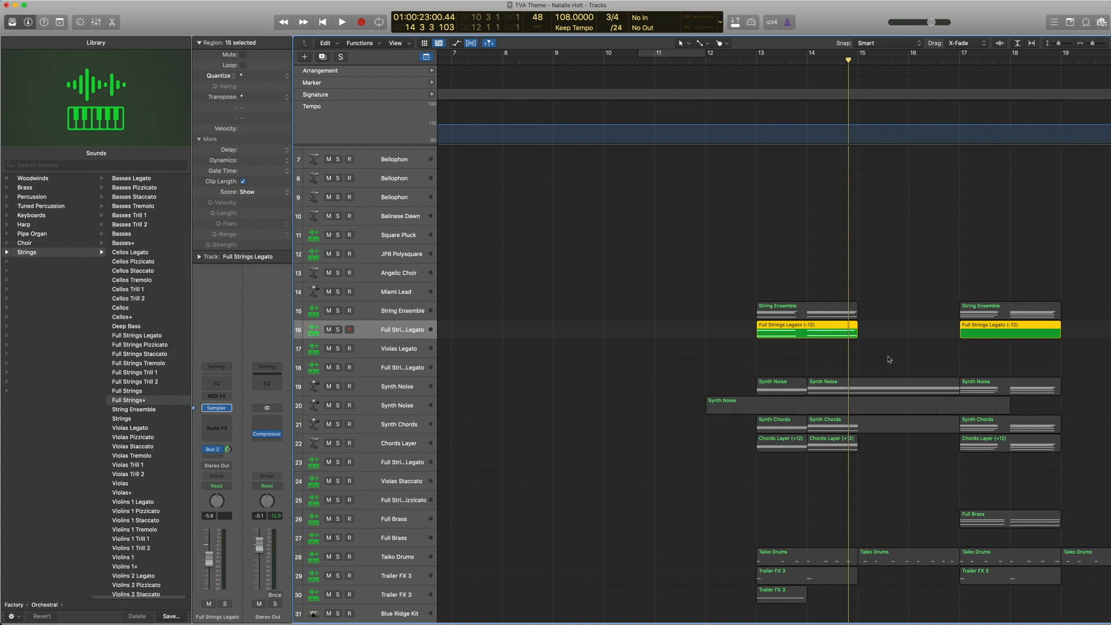
click(805, 336)
double_click(750, 63)
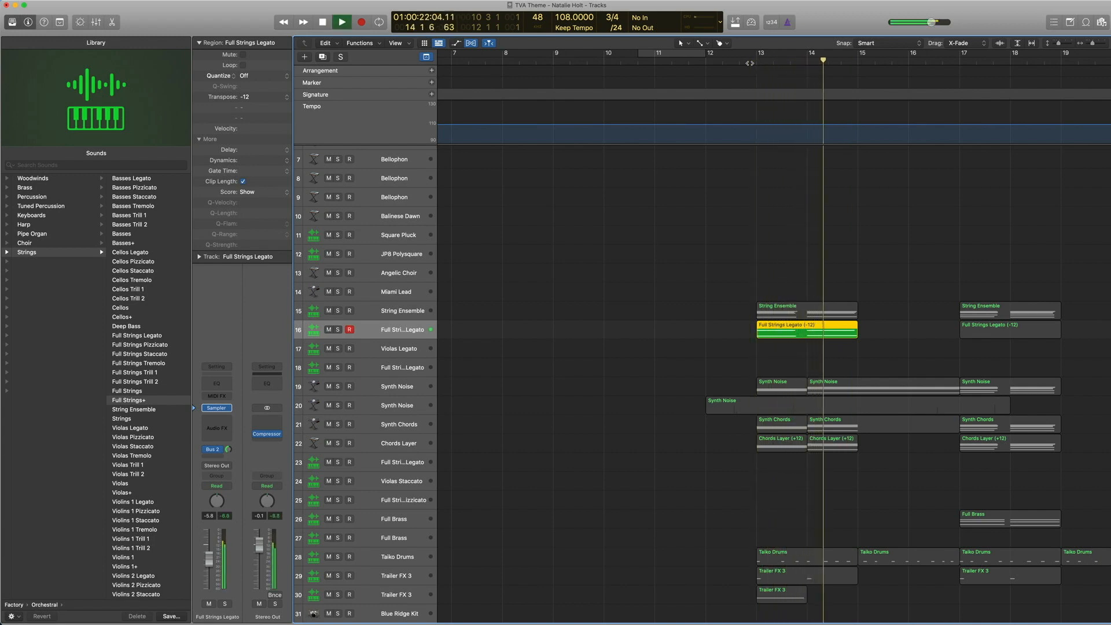
key(space)
Select the bar 13 regions on tracks 15 and 16 and audition both string layers together from bar 13
scroll(781, 235, right, 3)
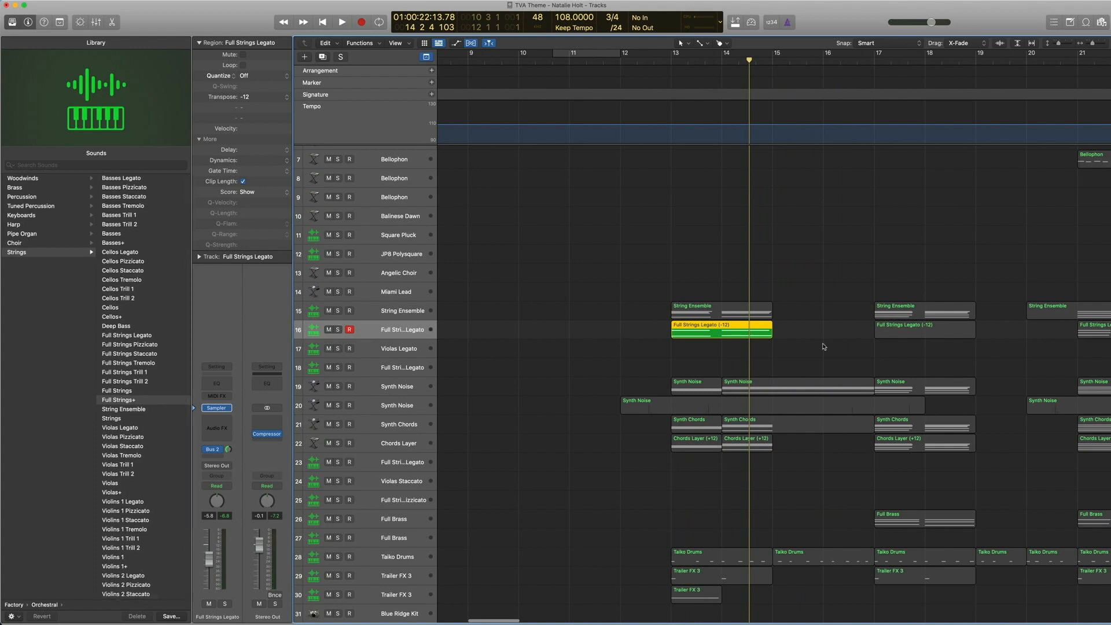
drag(823, 345, 685, 295)
click(617, 340)
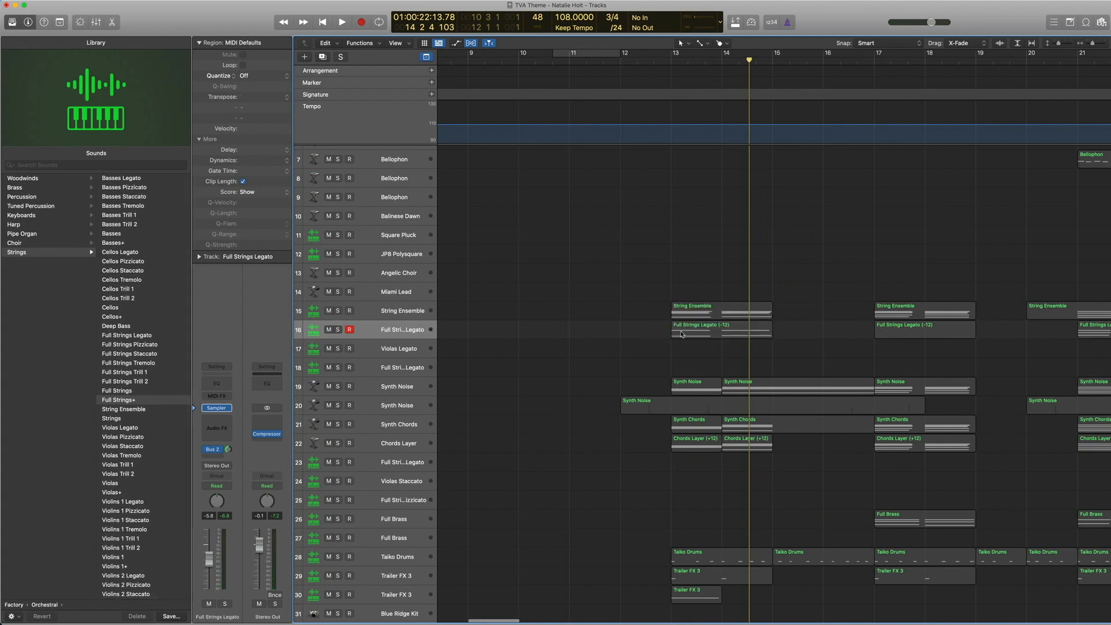
drag(697, 355, 696, 296)
key(space)
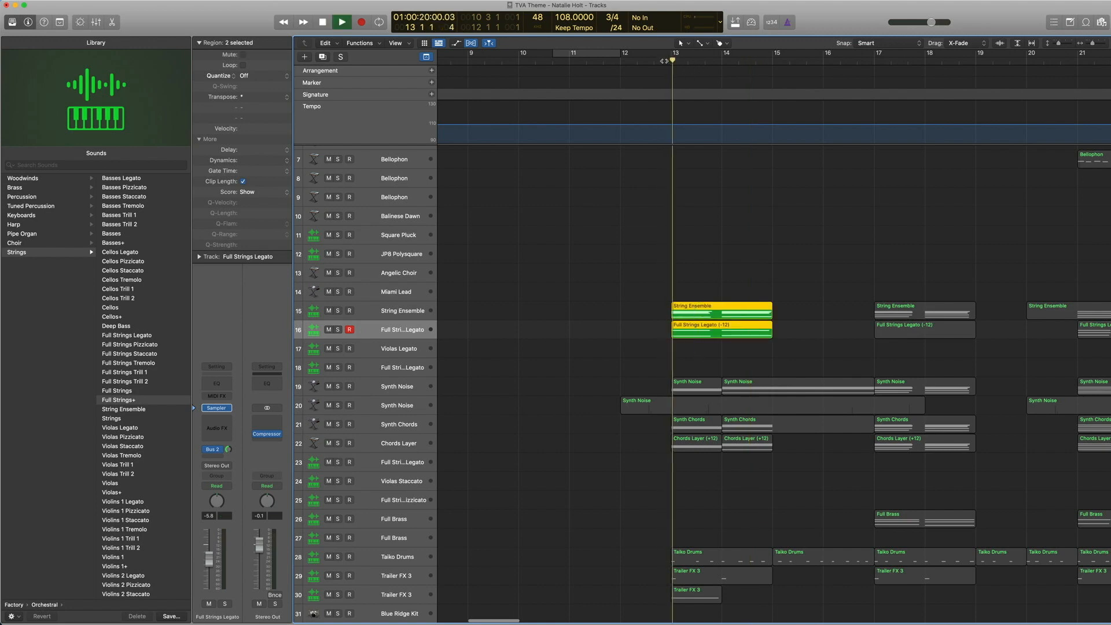
key(space)
Examine the Bus 2 to Aux 2 send assignment on the Full Strings Legato track
click(401, 331)
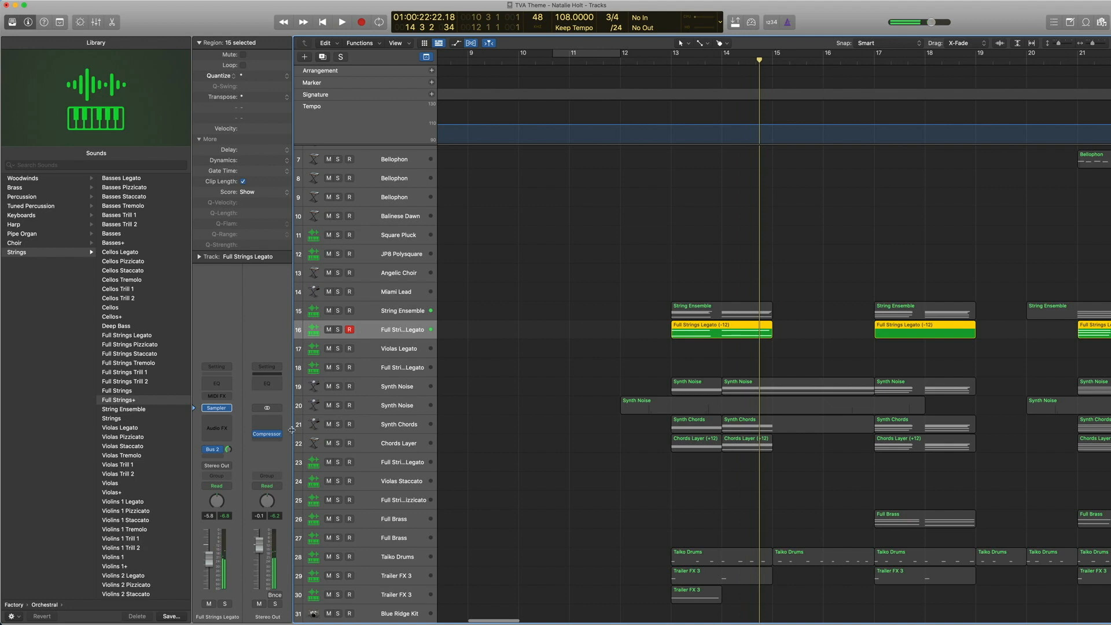
click(213, 449)
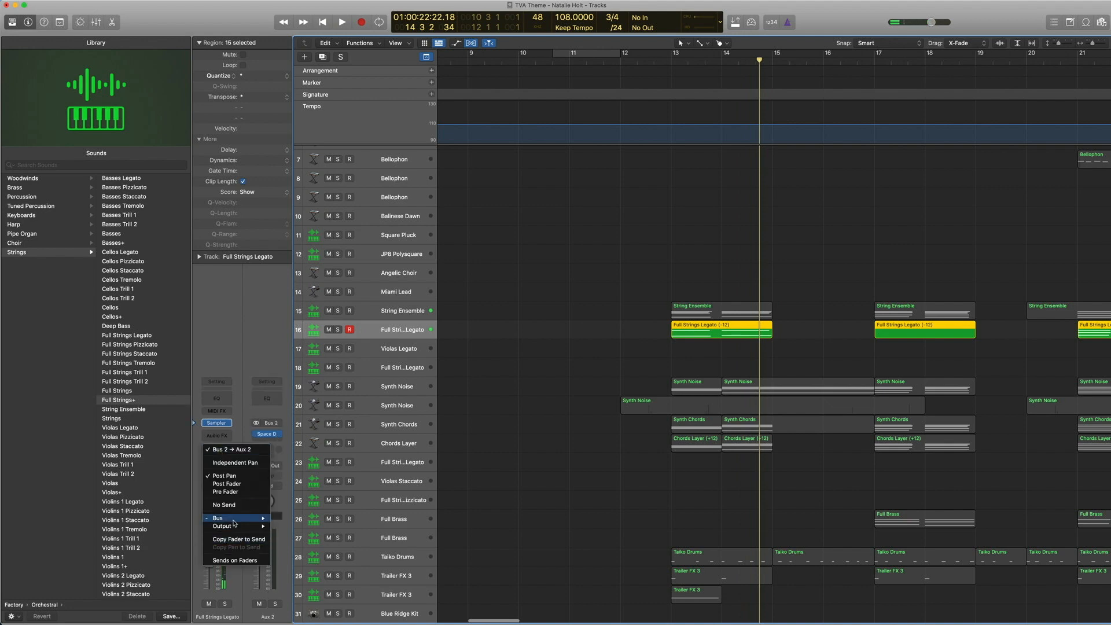
mouse_move(234, 523)
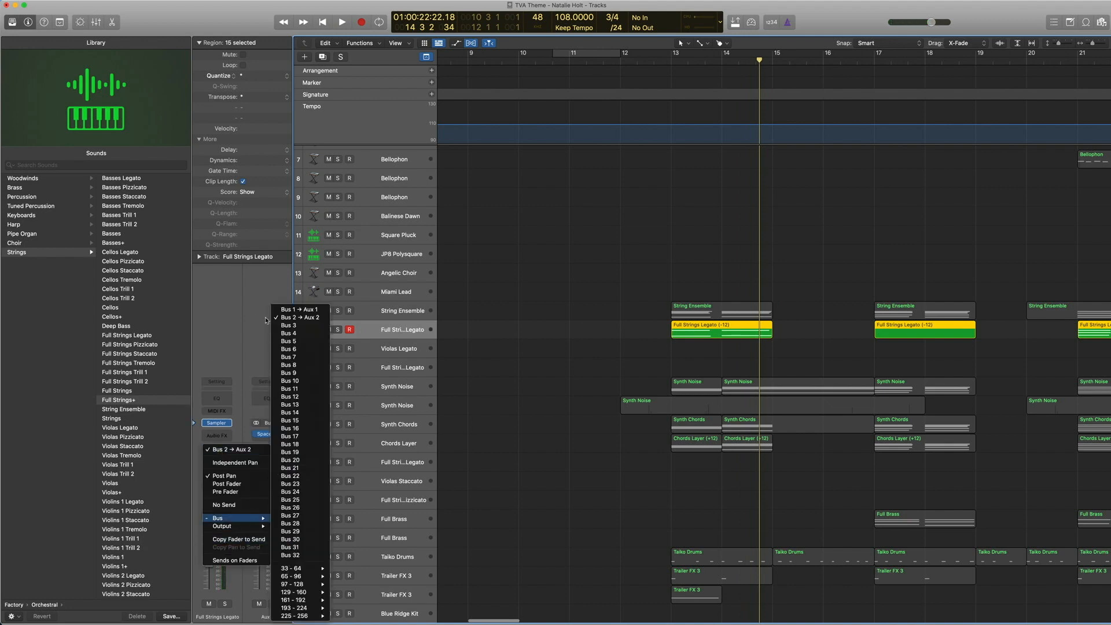
click(232, 318)
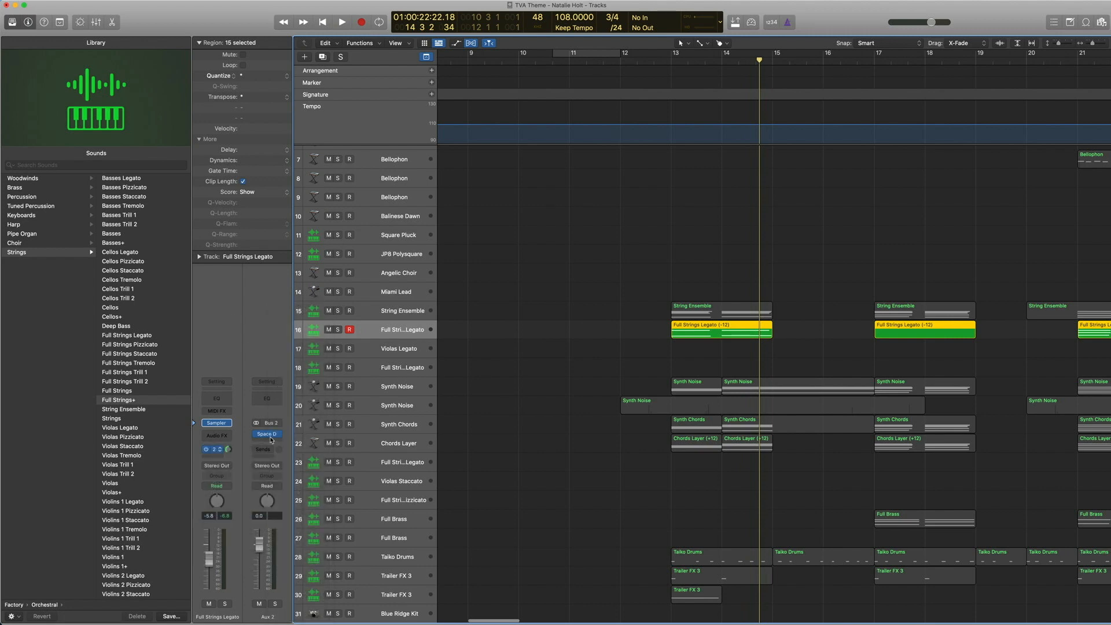
Inspect Aux 2's Space Designer and locate its 03.6s String Hall preset under Large Spaces > Halls, leaving the setting as is
click(270, 435)
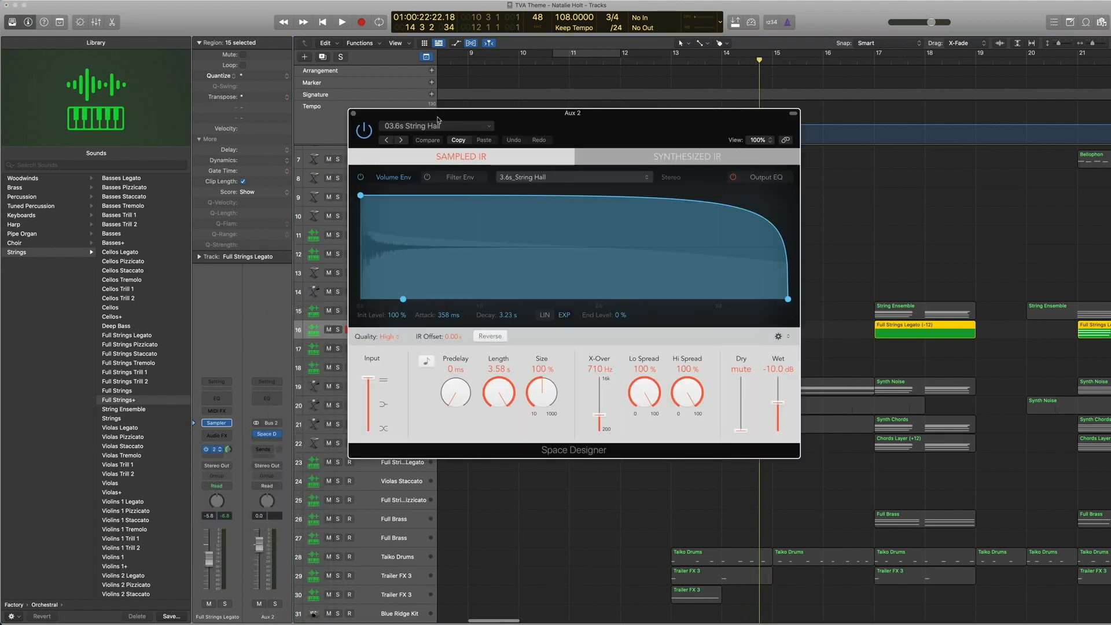
click(446, 127)
mouse_move(469, 300)
mouse_move(622, 307)
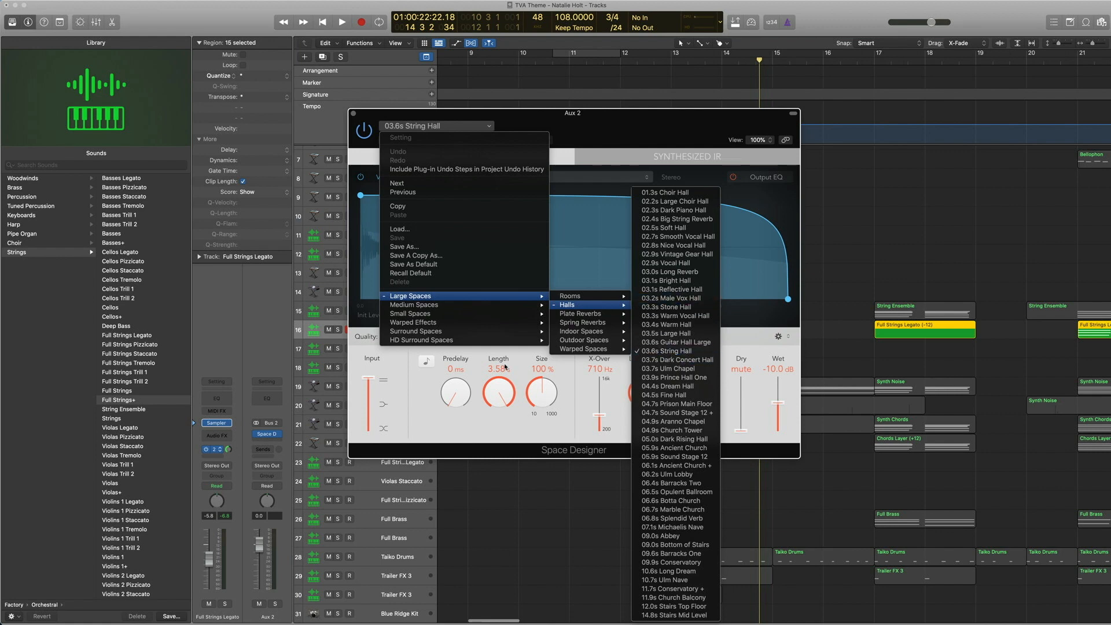
click(377, 346)
click(353, 114)
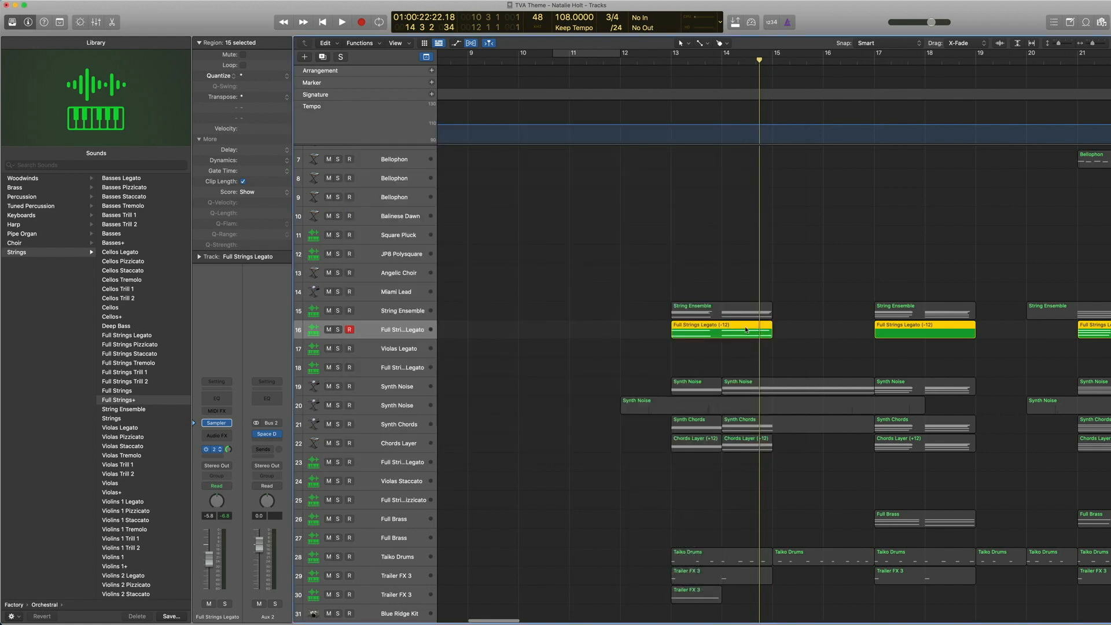
Replay the bar 13 String Ensemble and Full Strings Legato regions soloed, stop playback and turn off solo
drag(800, 356, 656, 42)
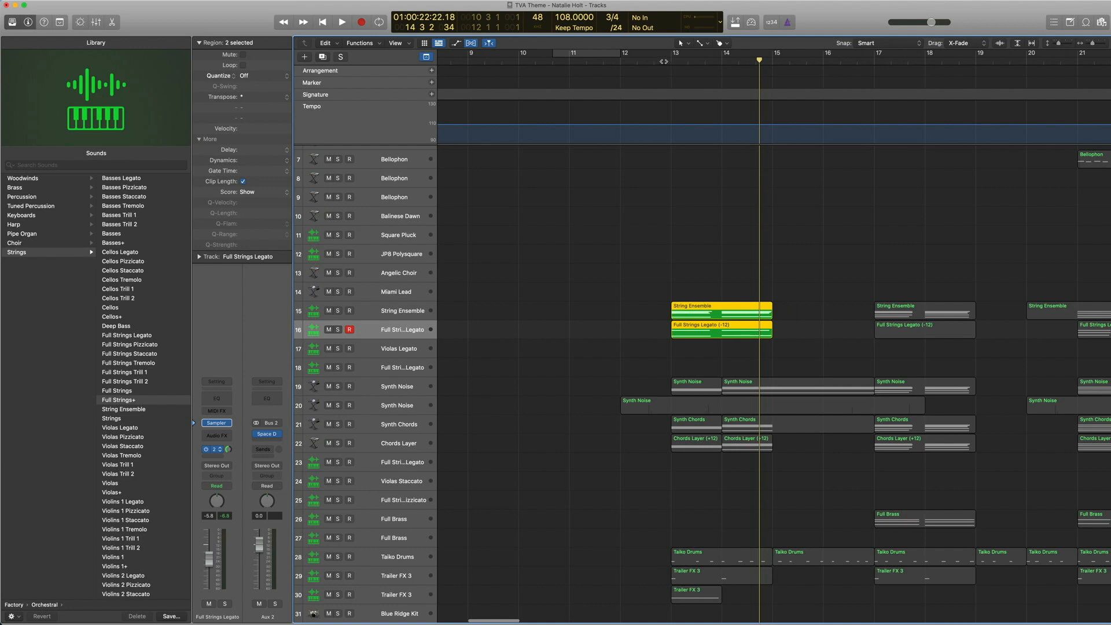
click(664, 61)
key(space)
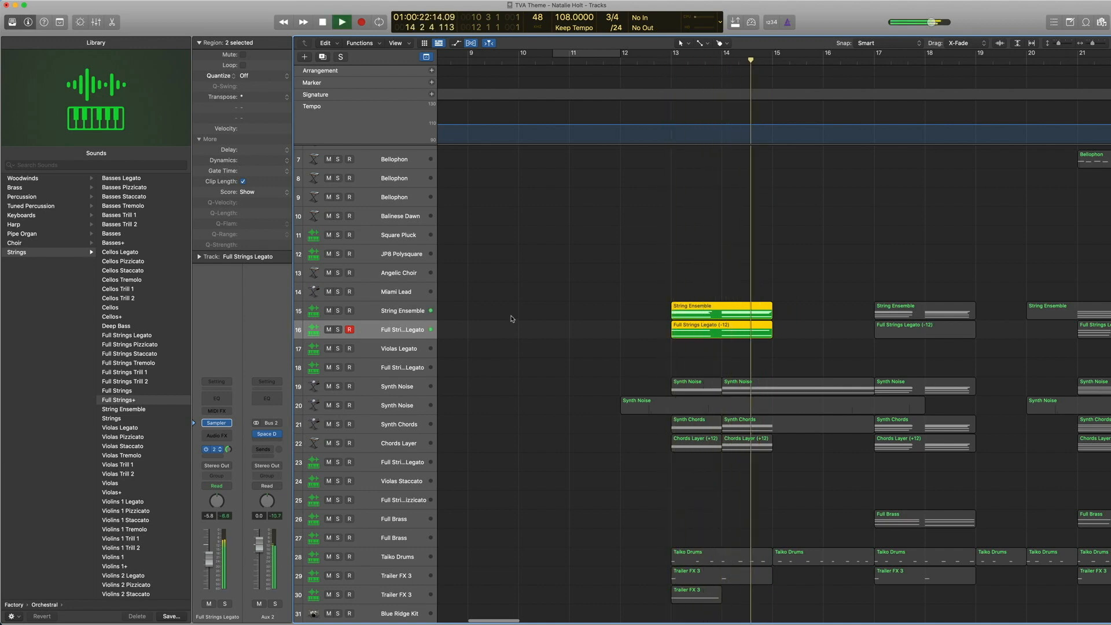
key(space)
key(super+a)
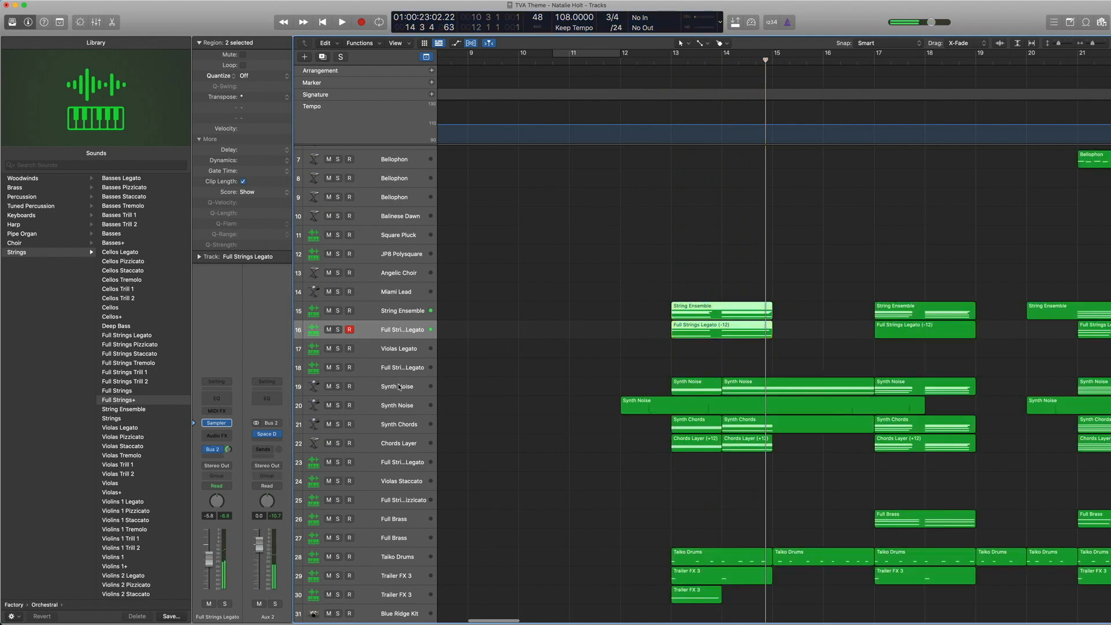
Select the string, Synth Noise, Synth Chords and Chords Layer regions around bar 13 and play them soloed together from before bar 13
click(399, 386)
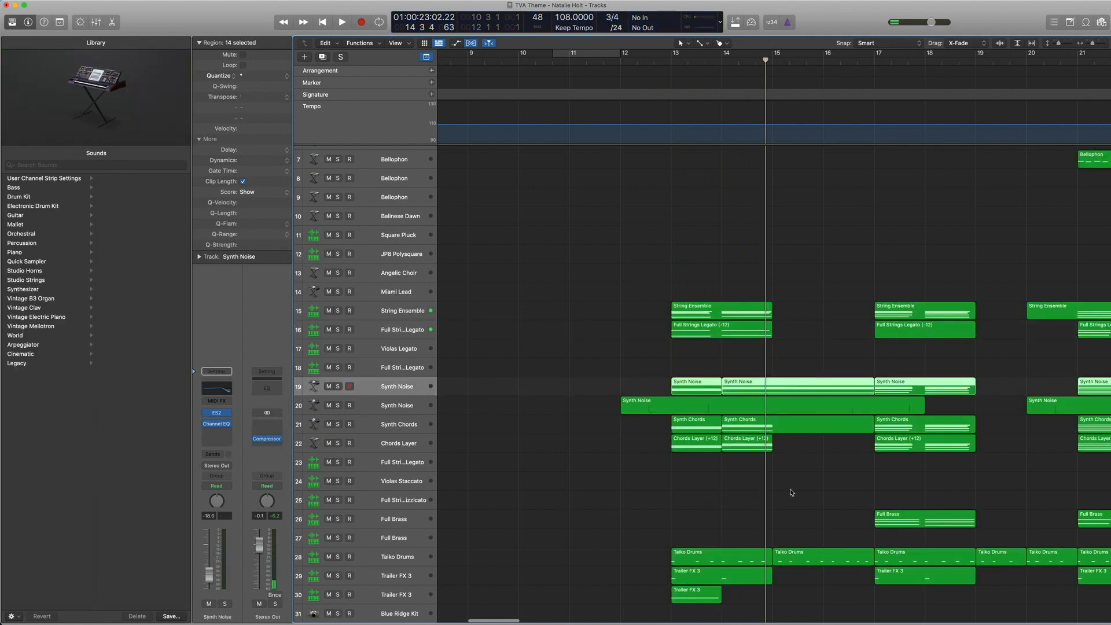
drag(842, 523, 630, 266)
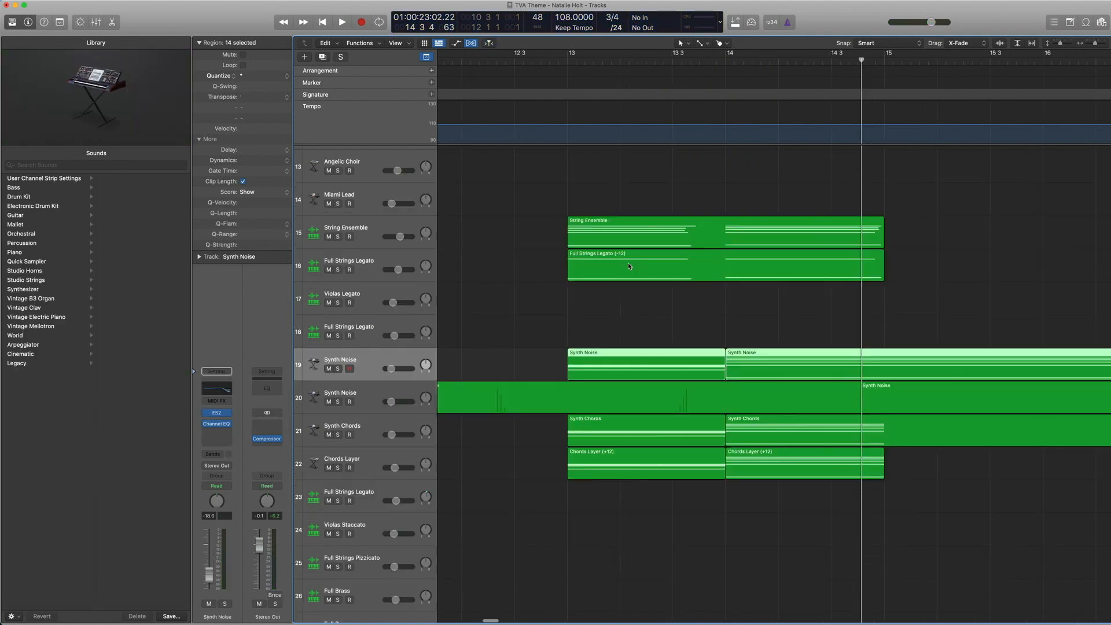
drag(601, 187, 812, 523)
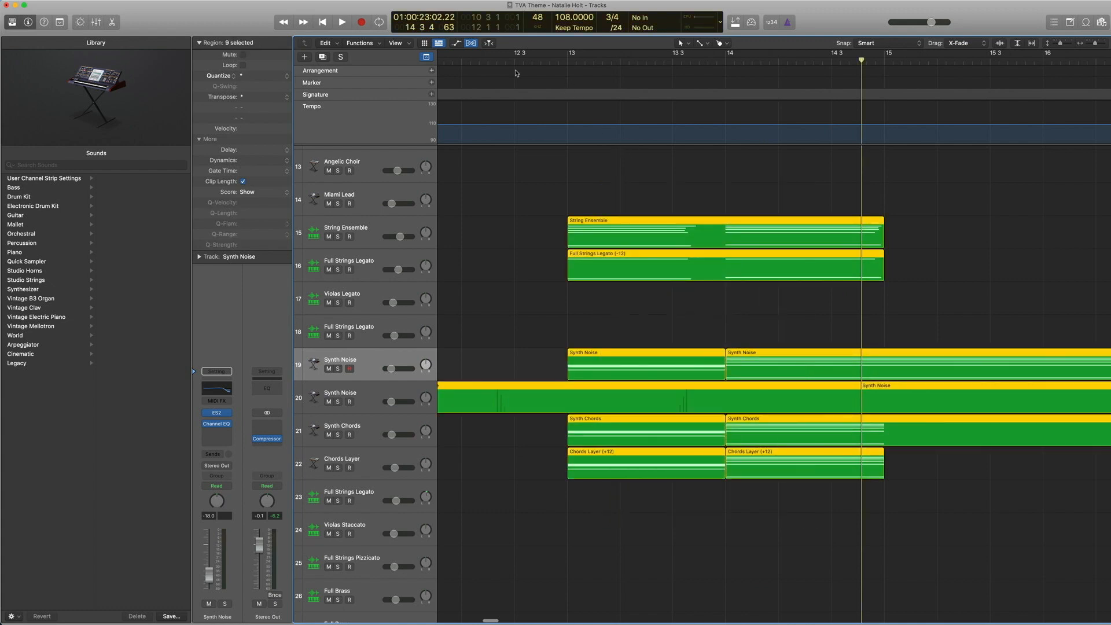
click(488, 61)
key(space)
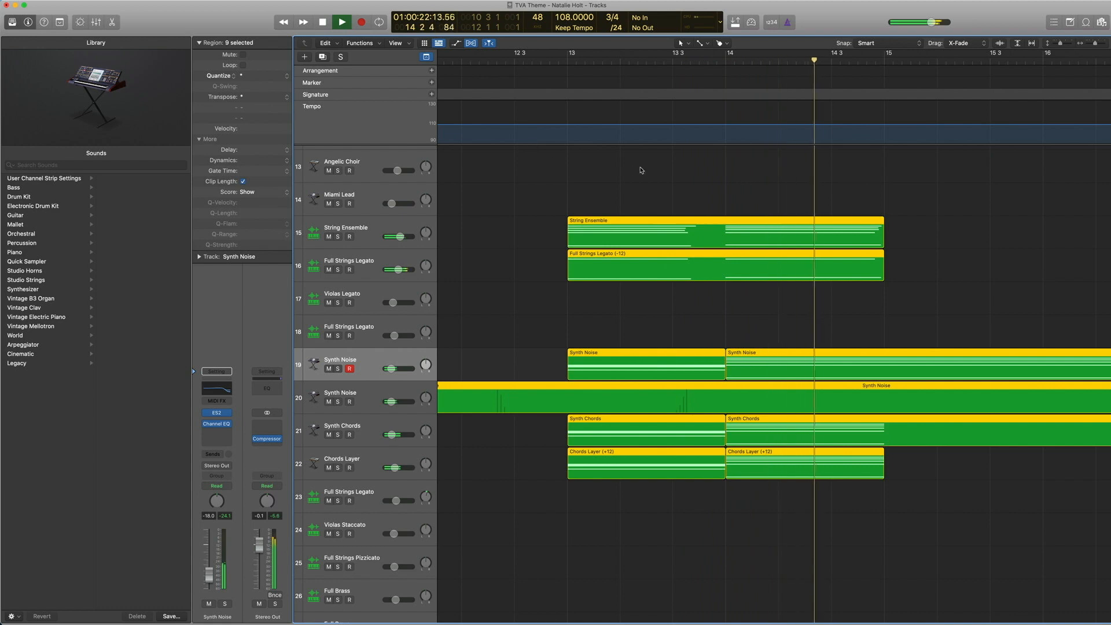
key(space)
Select the Synth Noise, Synth Chords and Chords Layer regions without the strings and play them soloed from before bar 13
click(547, 311)
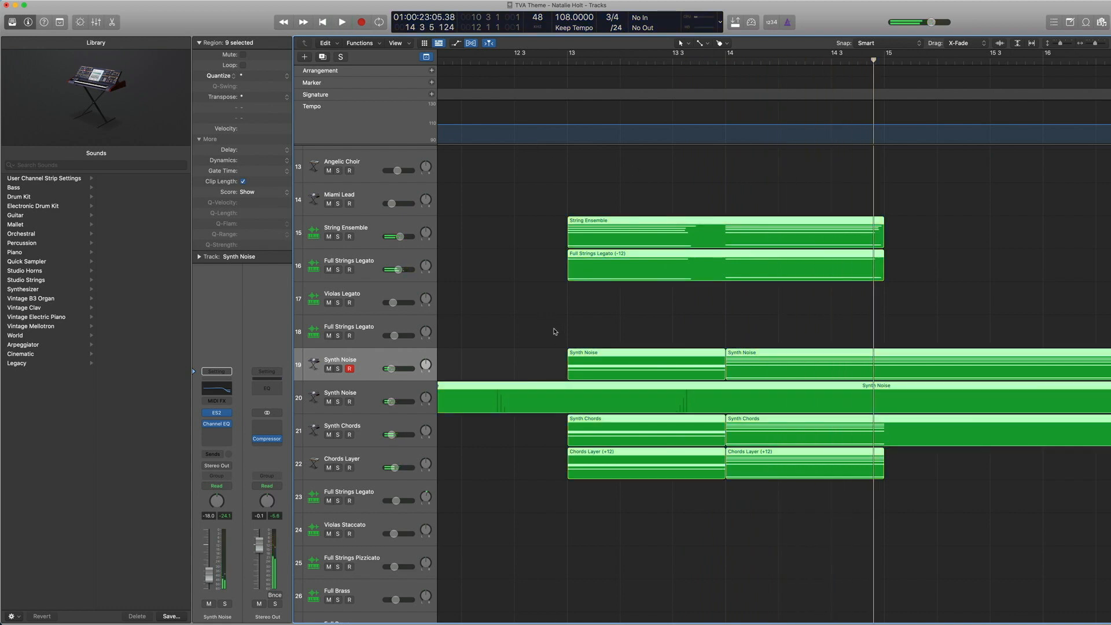
drag(550, 315, 844, 503)
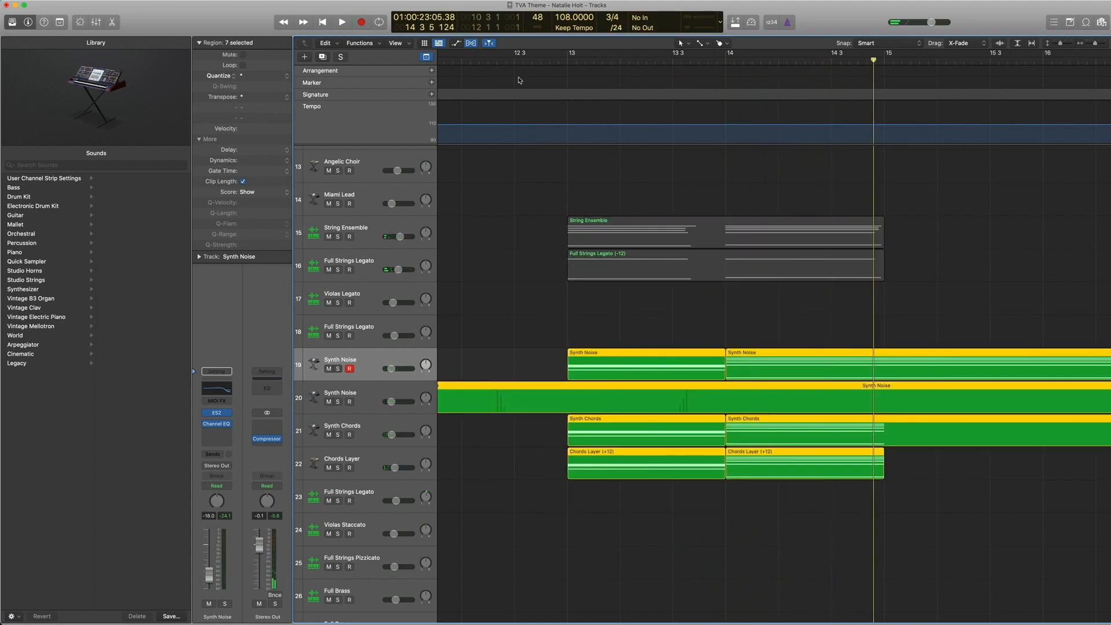
double_click(488, 62)
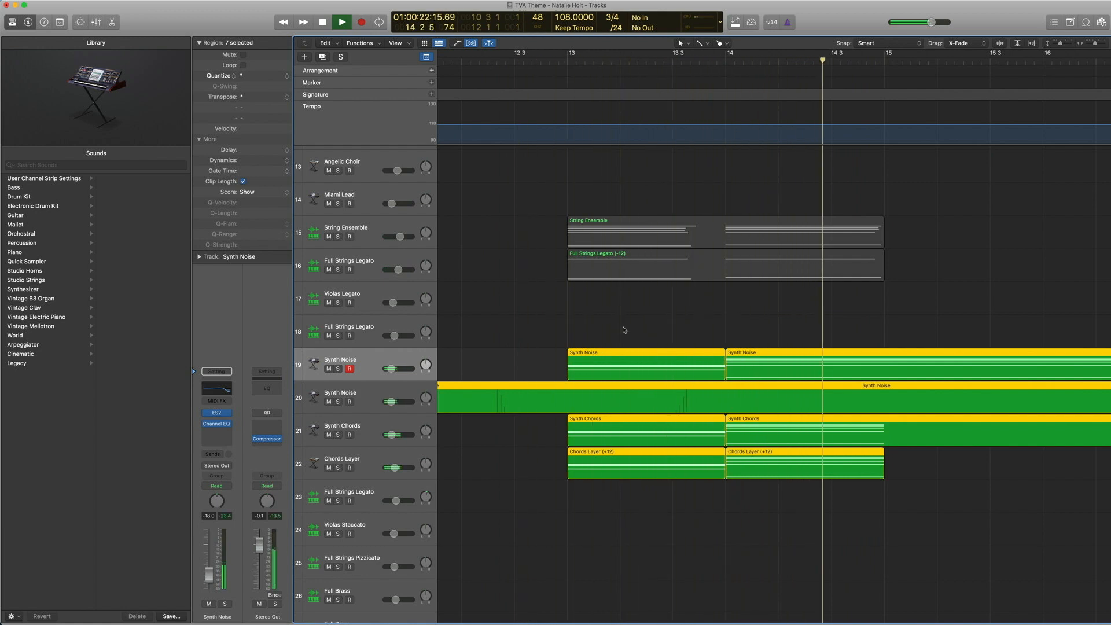
key(space)
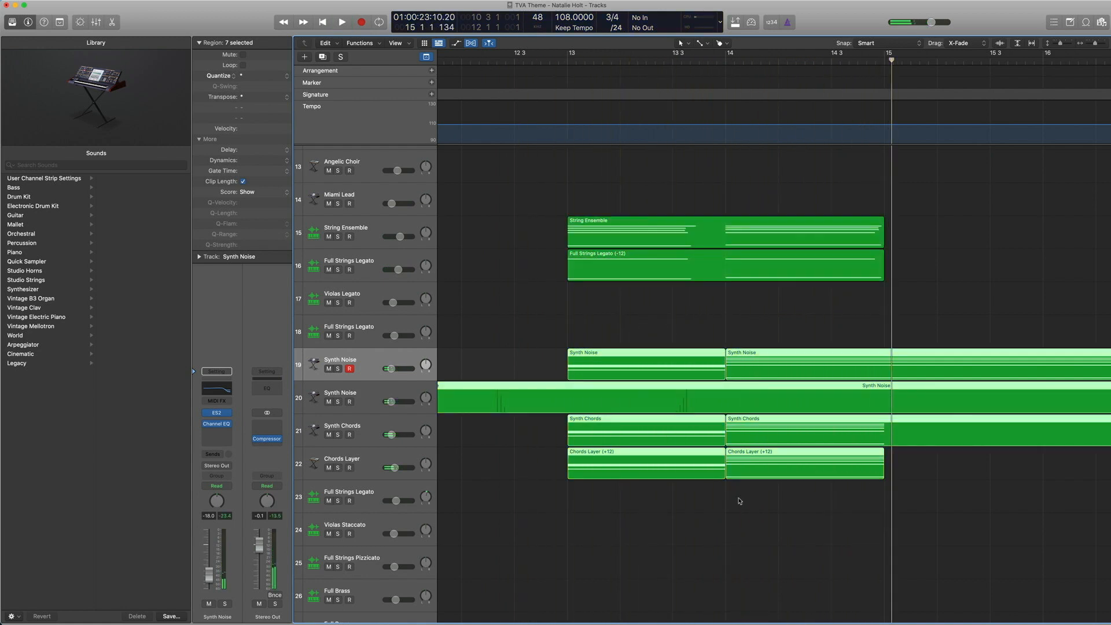
Select only the Synth Noise regions on tracks 19 and 20, play them soloed from before bar 13, and turn off solo
drag(899, 510, 654, 423)
drag(551, 317, 815, 412)
key(ctrl+s)
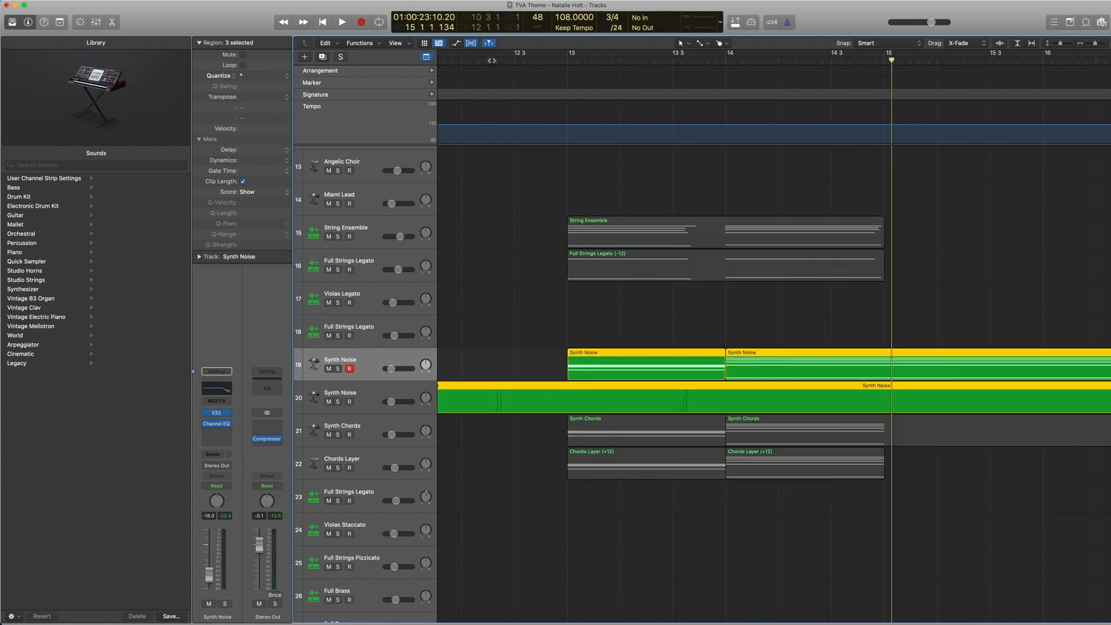
key(space)
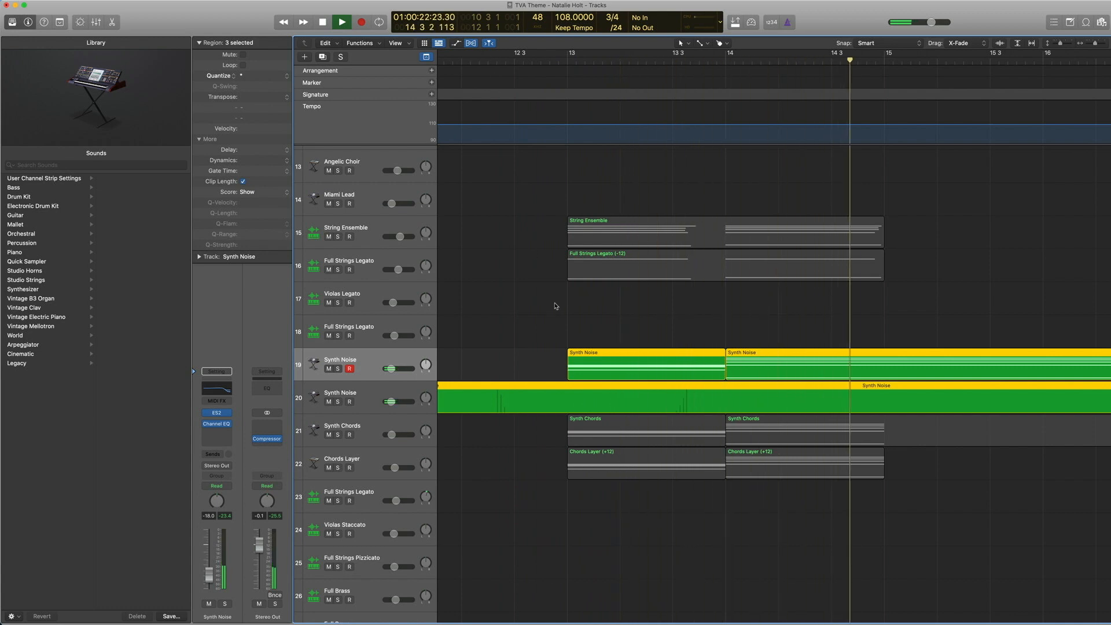
key(space)
key(ctrl+s)
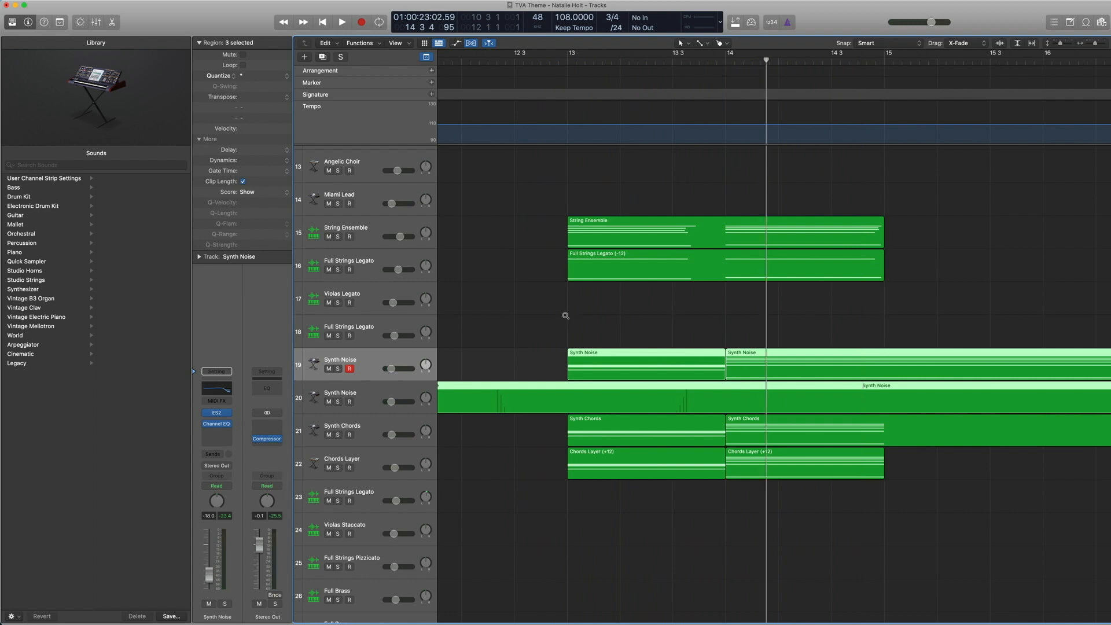
Open the bar 13 Synth Noise region on track 19 in the Piano Roll, examine its chord notes, and close the editor
key(z)
click(680, 360)
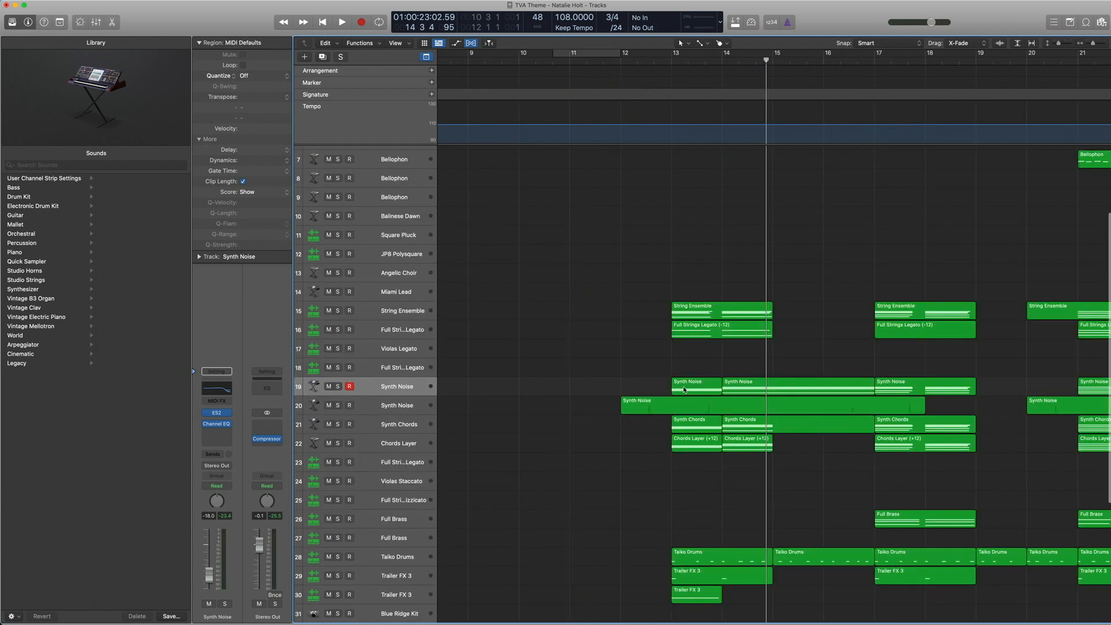
double_click(691, 386)
shift+click(535, 482)
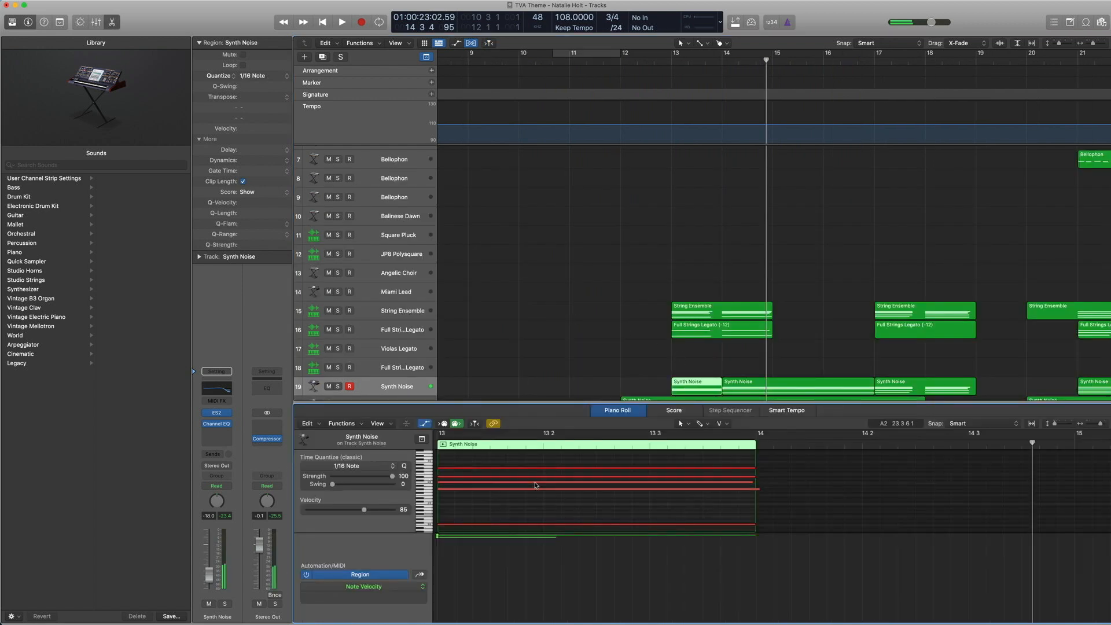
shift+click(536, 477)
shift+click(535, 468)
click(575, 459)
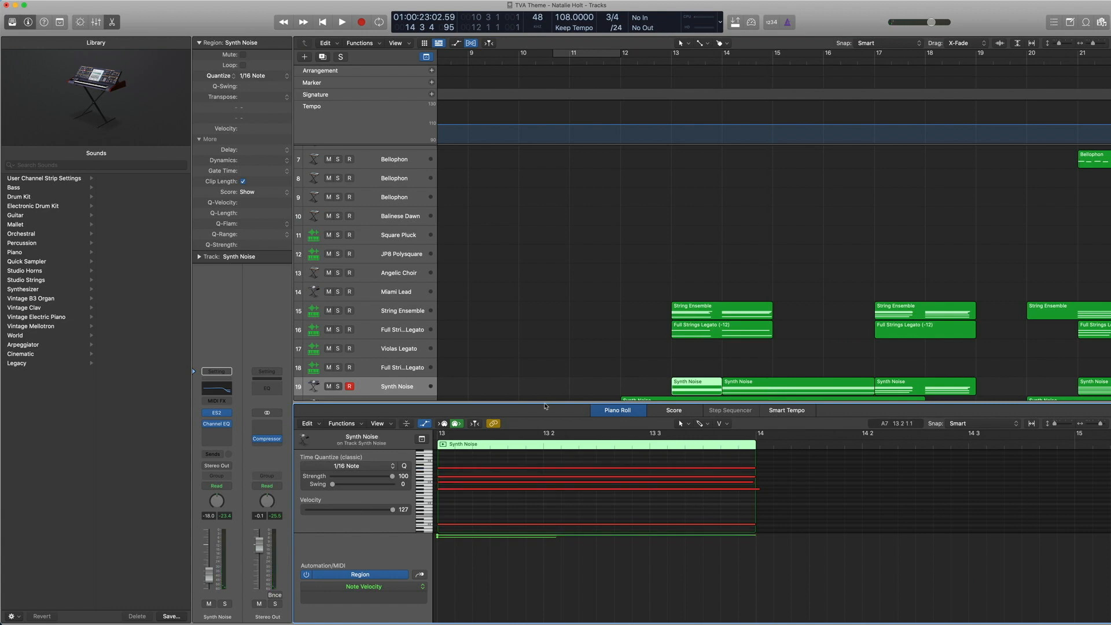
key(e)
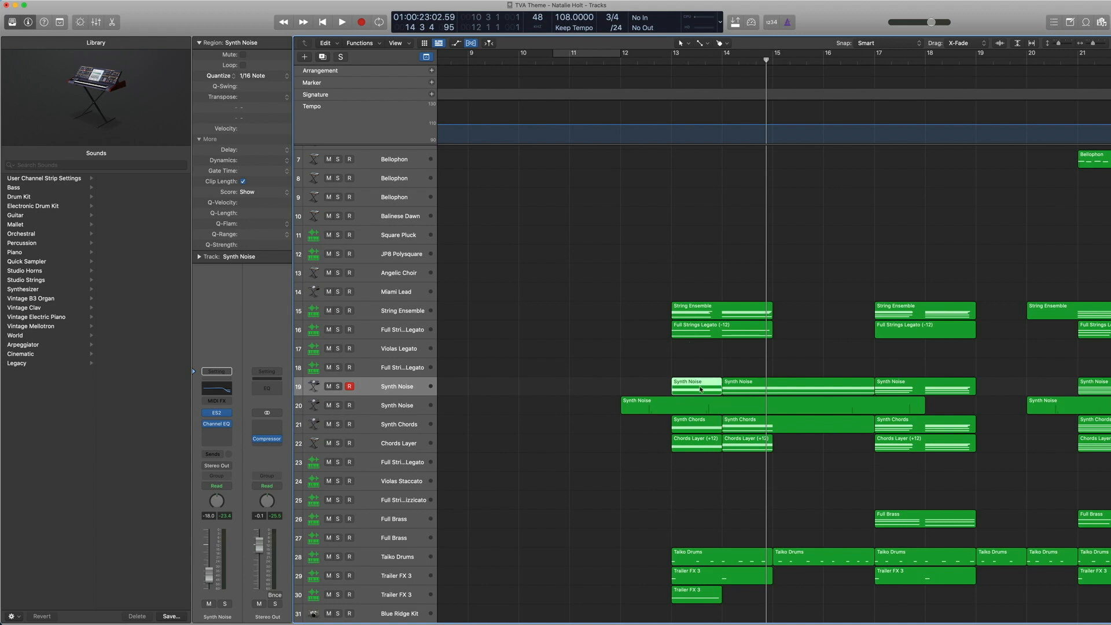
Return the playhead to bar 13 and open the stereo ES2 (Synthesizer 2) instrument on the track 19 Synth Noise channel
key(comma)
key(comma)
mouse_move(220, 417)
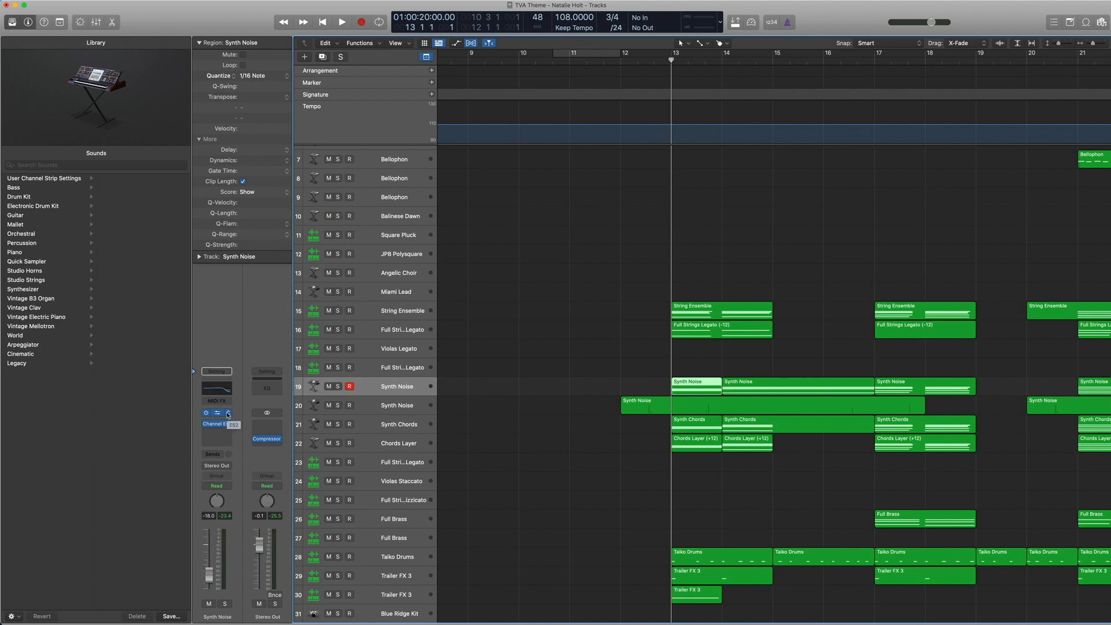
click(228, 413)
mouse_move(311, 459)
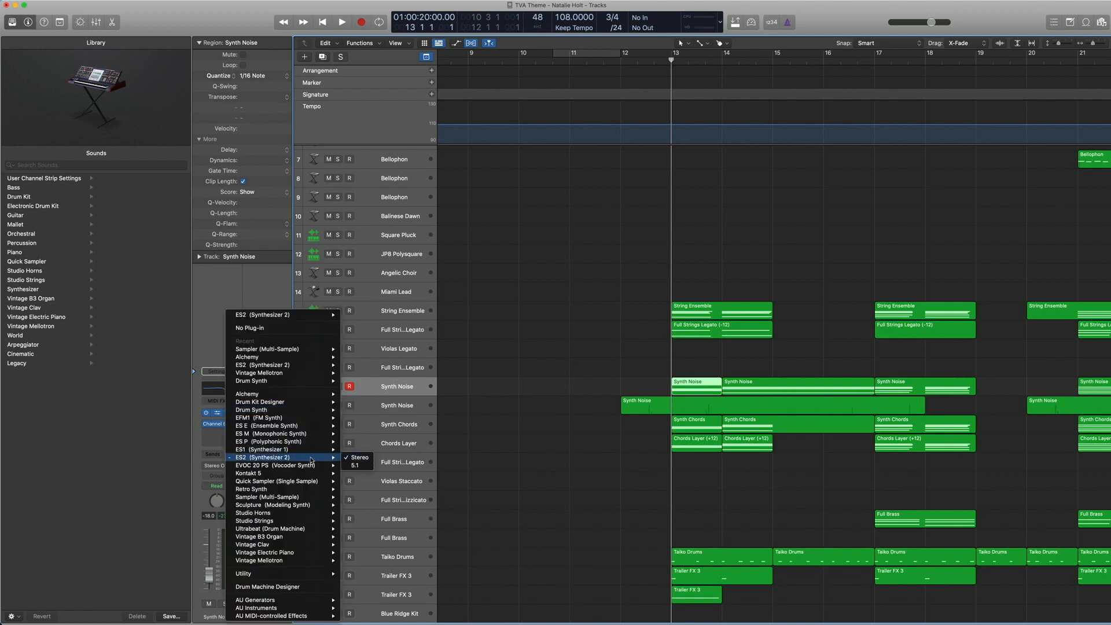
click(359, 457)
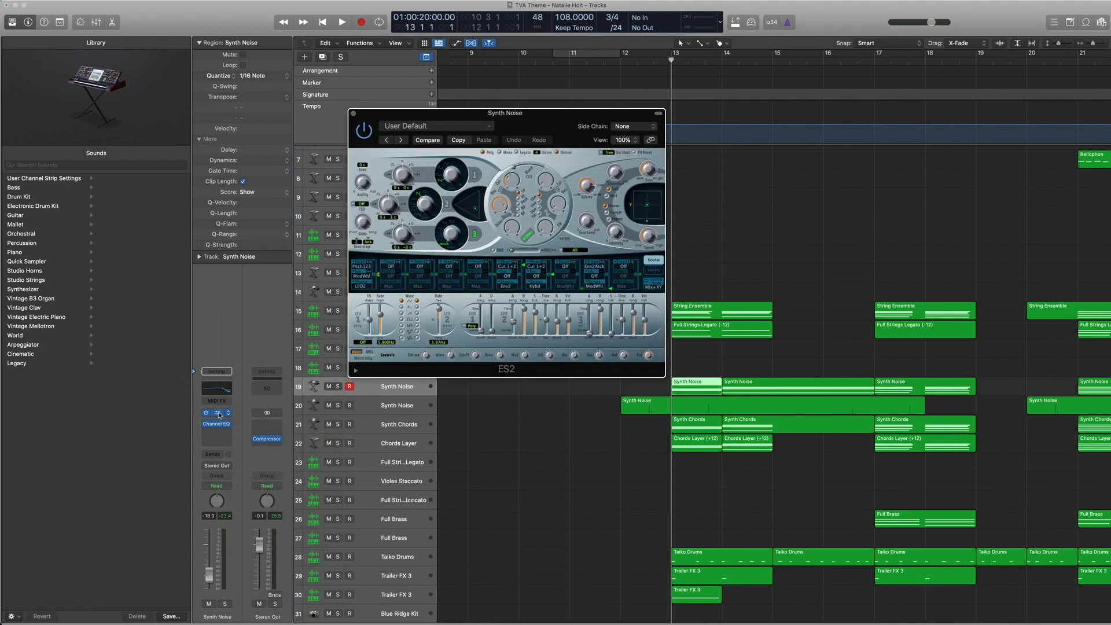
drag(431, 116, 333, 76)
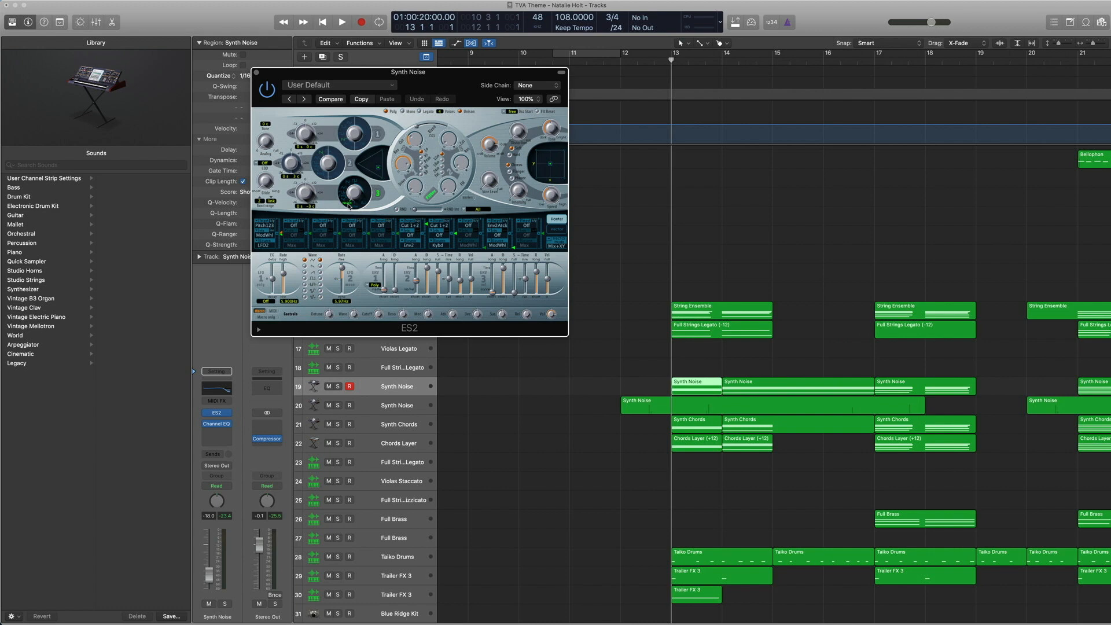
Try ES2 oscillators 1 and 2 switched on while playing the bar 13 Synth Noise region soloed, and switch the oscillators back off
click(349, 163)
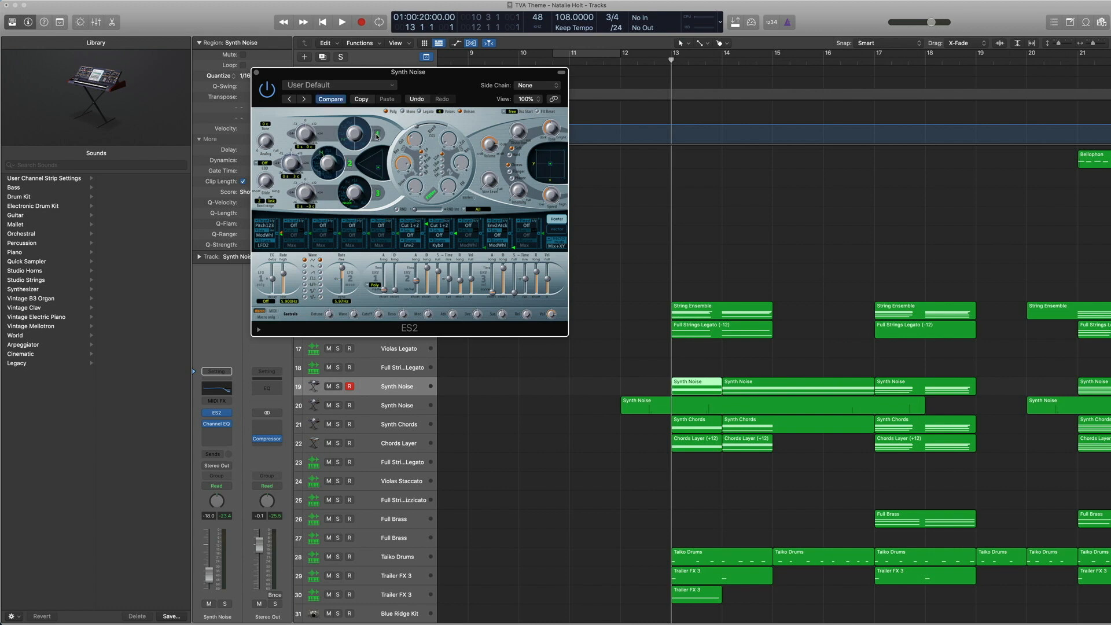
click(377, 133)
key(ctrl+s)
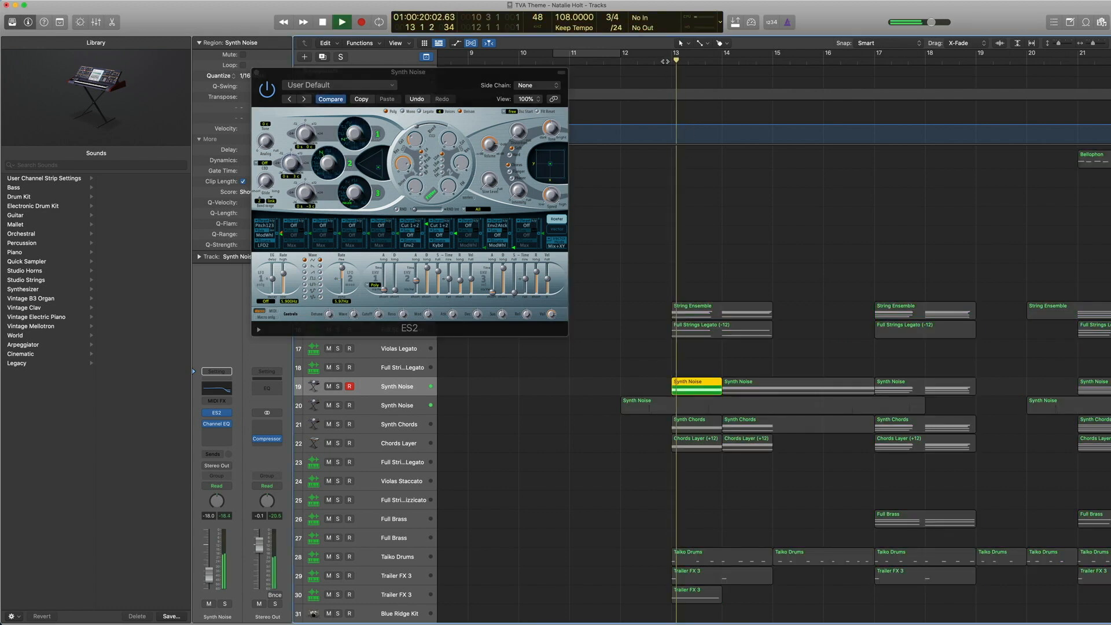
key(space)
key(space)
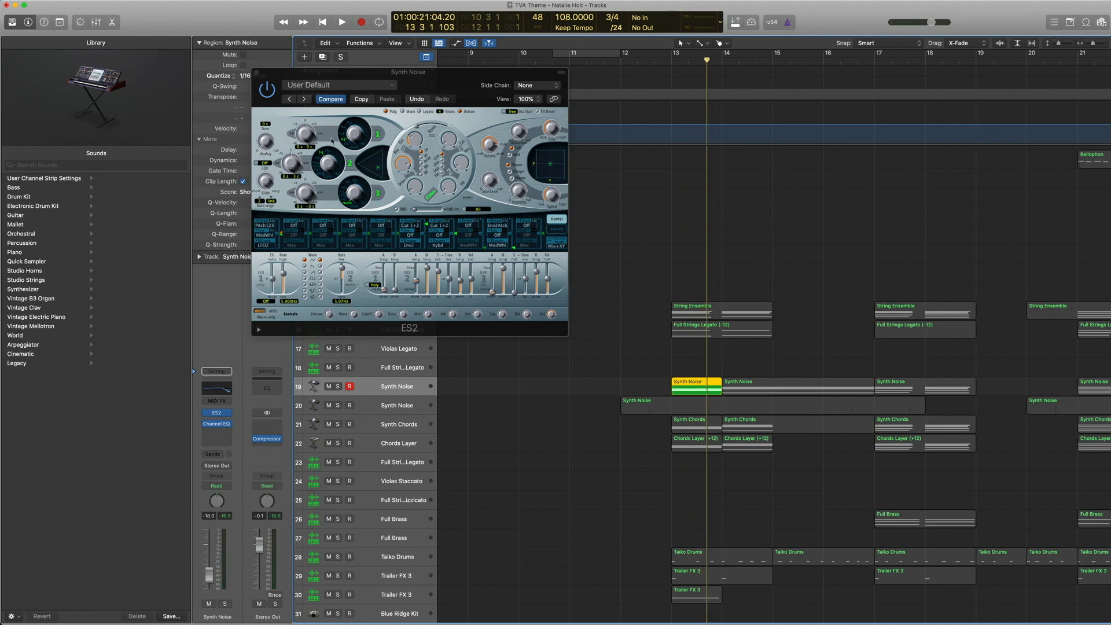
click(353, 163)
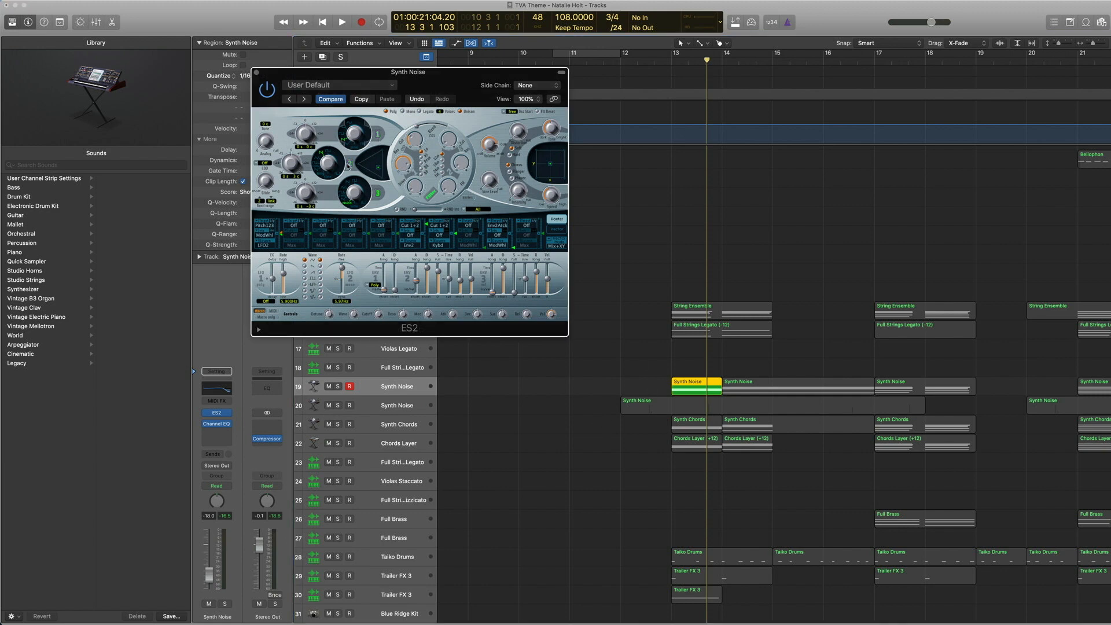
Close ES2, select the two Synth Noise regions at bars 13 and 14 on track 19, and play them soloed
click(256, 72)
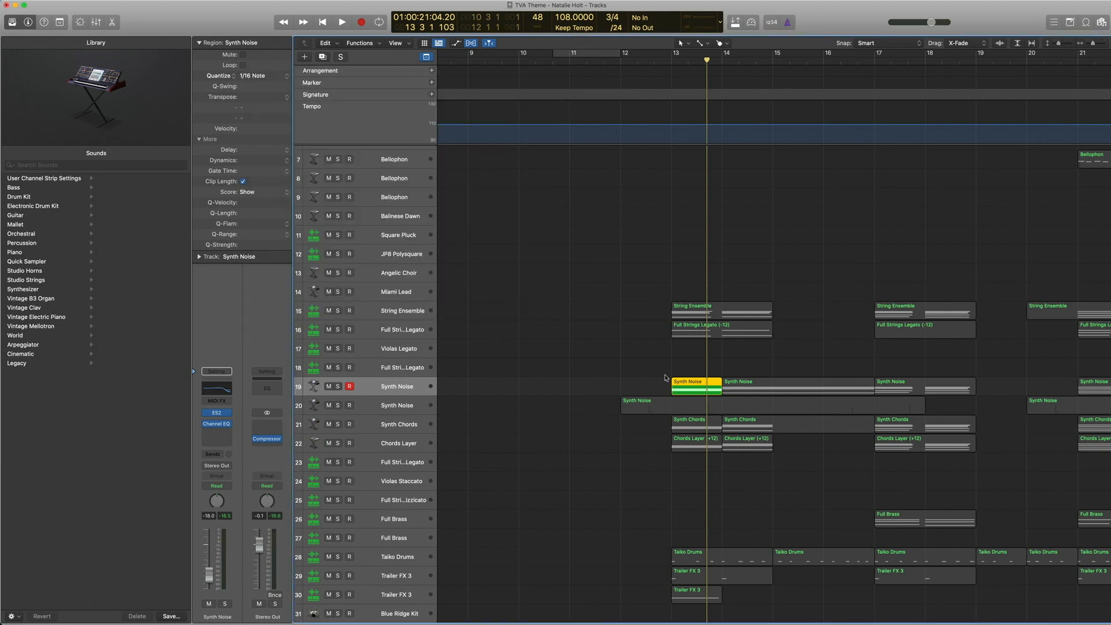
drag(631, 362, 751, 397)
key(space)
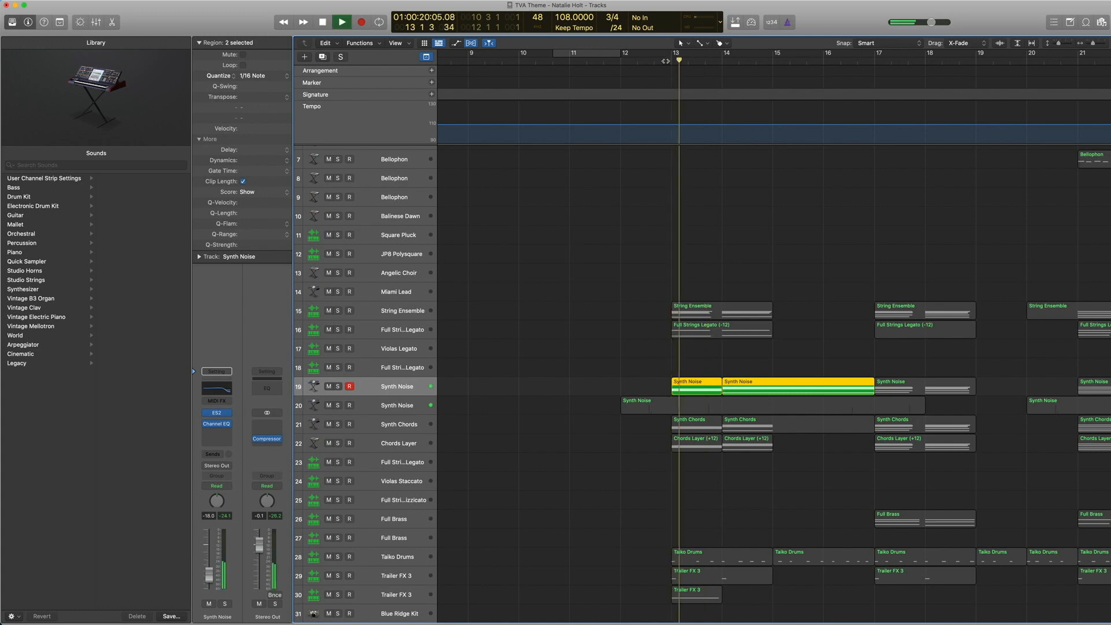
key(space)
Reopen ES2 on the Synth Noise track and replay the two soloed regions twice from just before bar 13
click(216, 413)
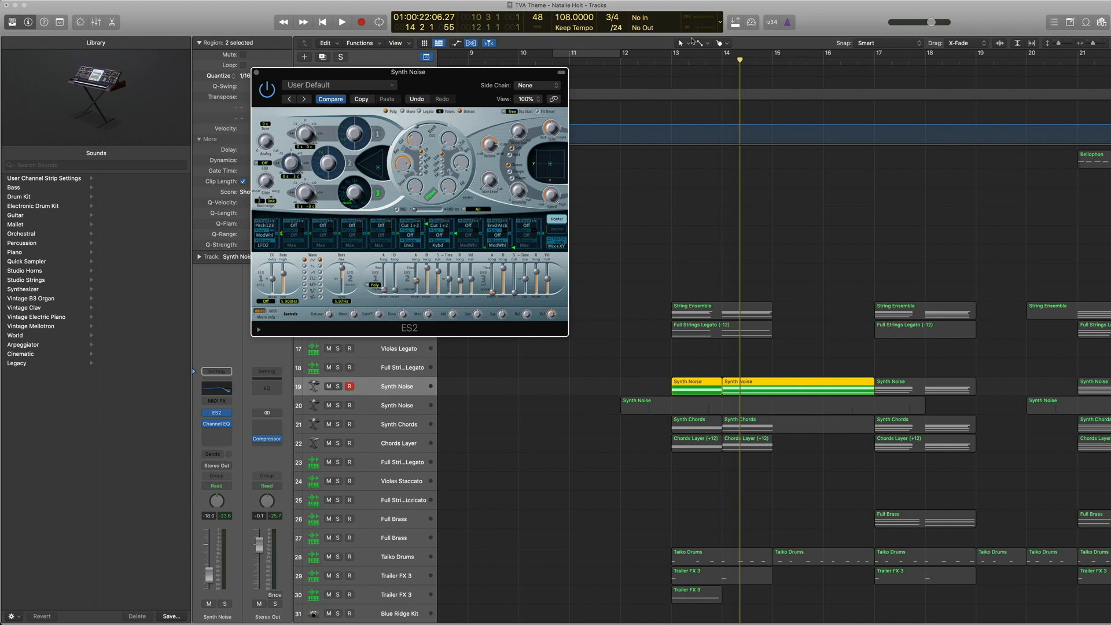
double_click(663, 62)
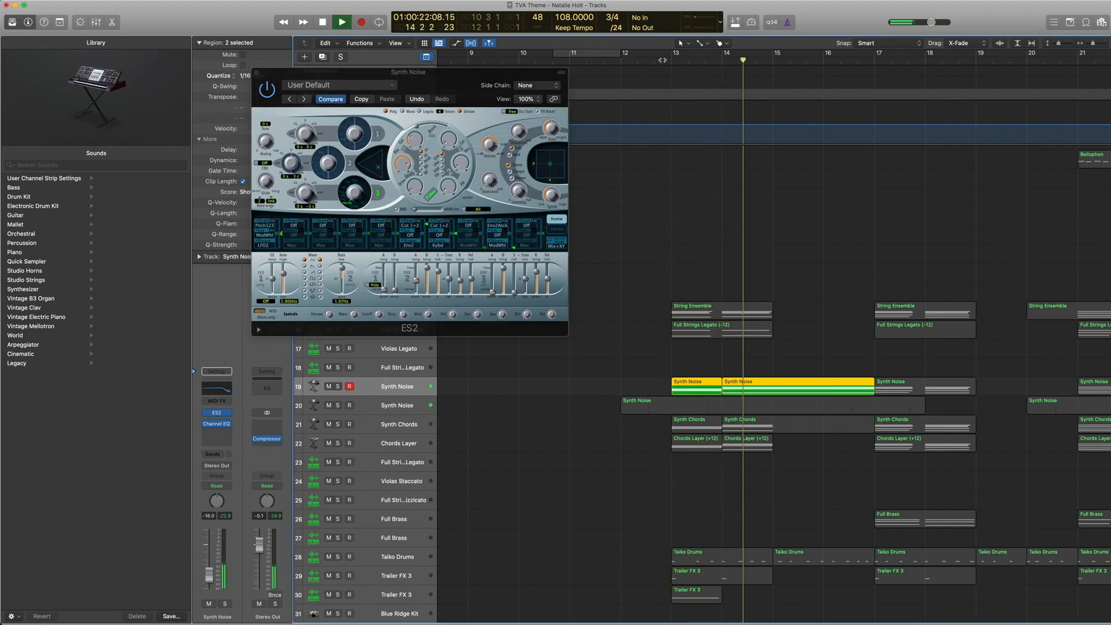
key(space)
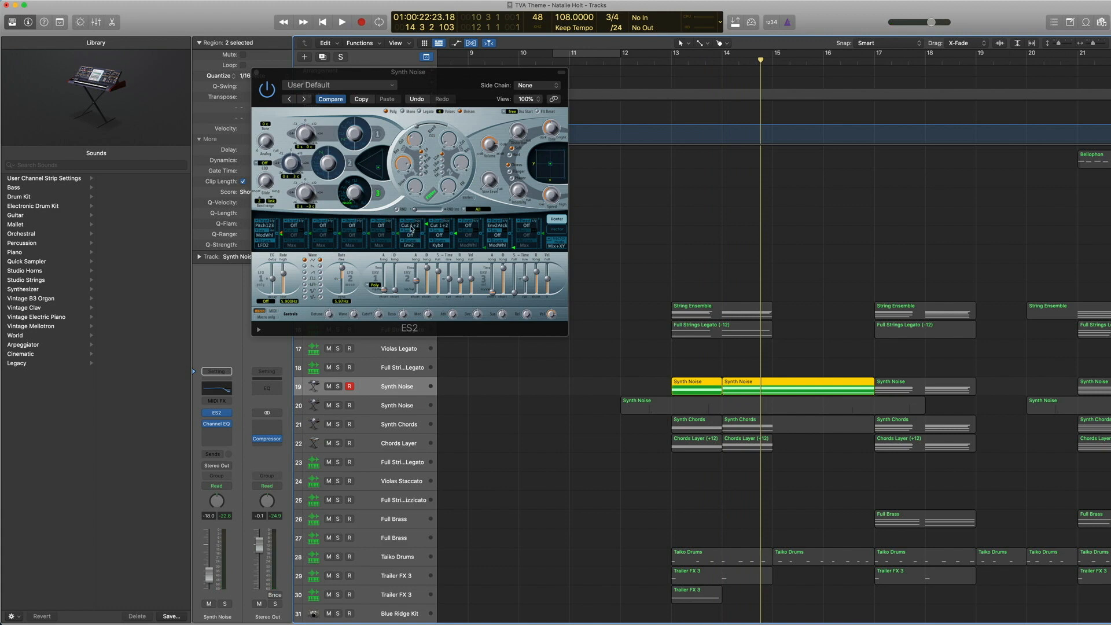
click(660, 61)
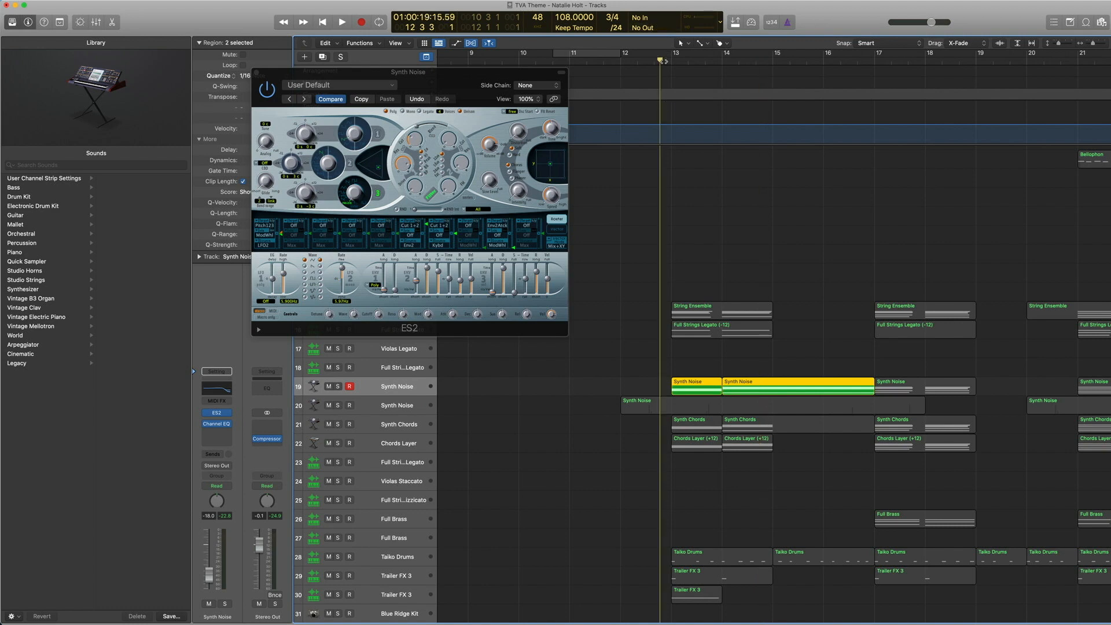
key(space)
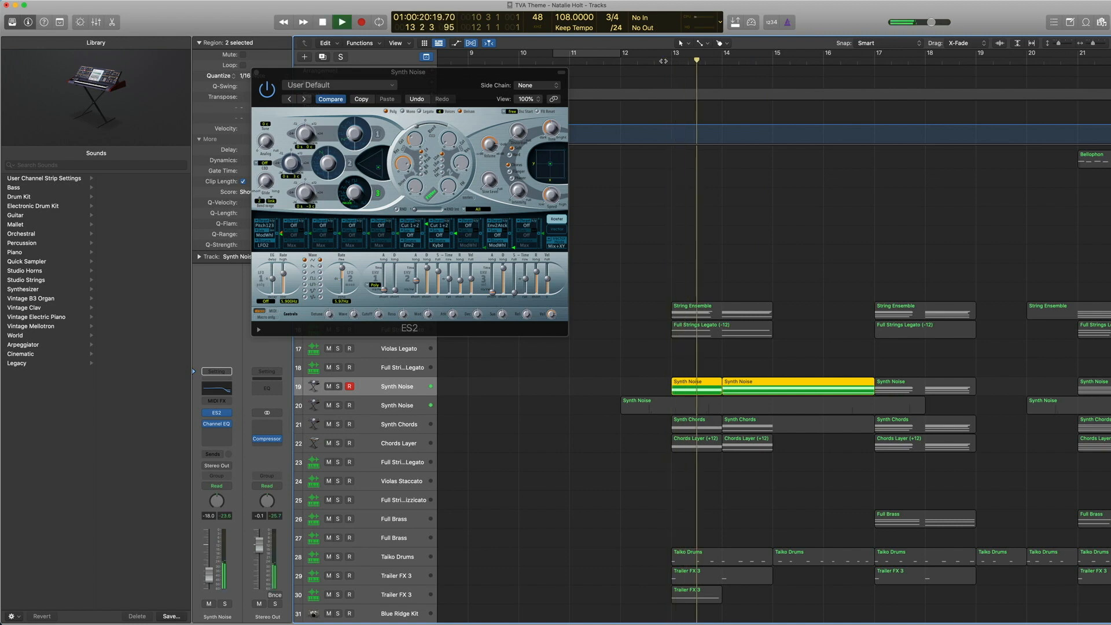
key(space)
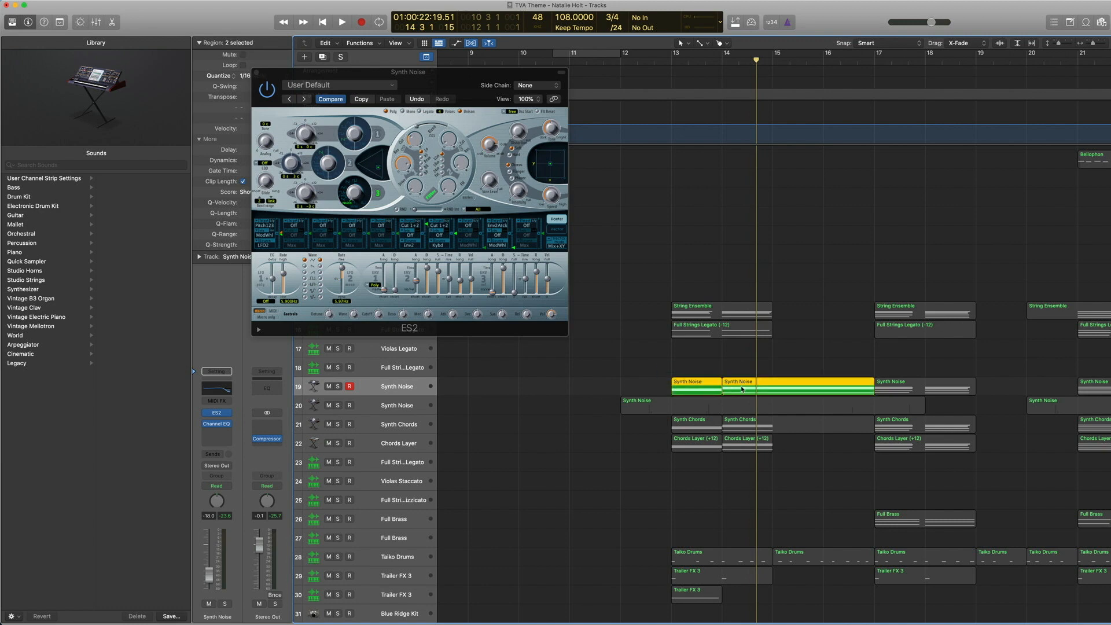
Lower ES2's Envelope 2 attack to its minimum and play the soloed Synth Noise regions from around bar 13
click(670, 59)
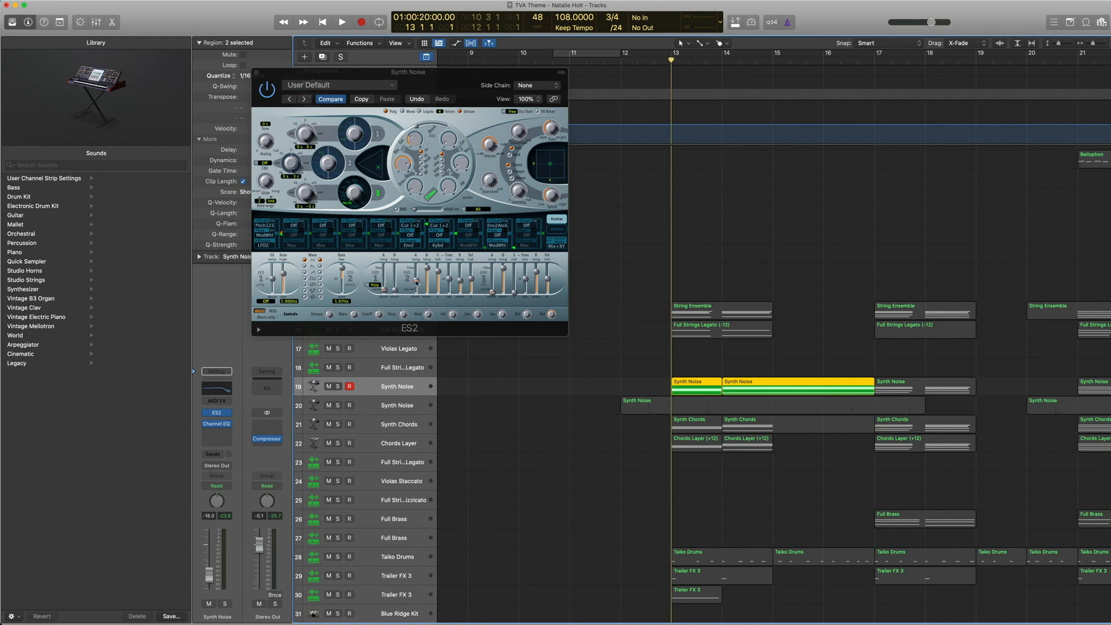
click(416, 282)
drag(416, 283, 417, 309)
double_click(663, 60)
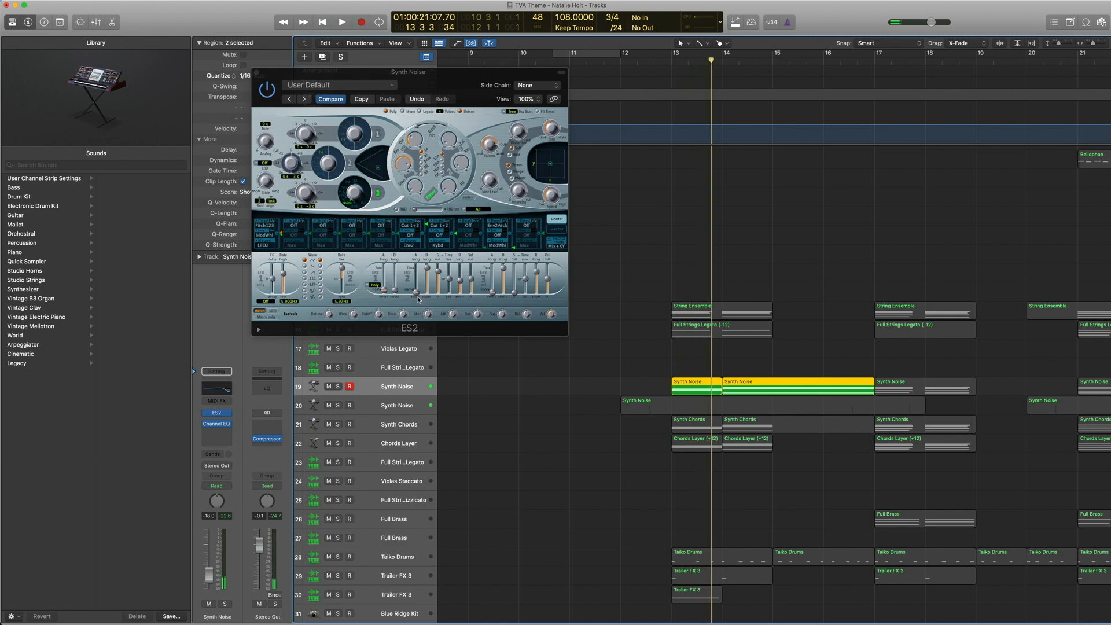
Raise ES2's Envelope 2 attack well above its minimum and replay the soloed Synth Noise regions
drag(418, 297, 417, 278)
key(space)
key(space)
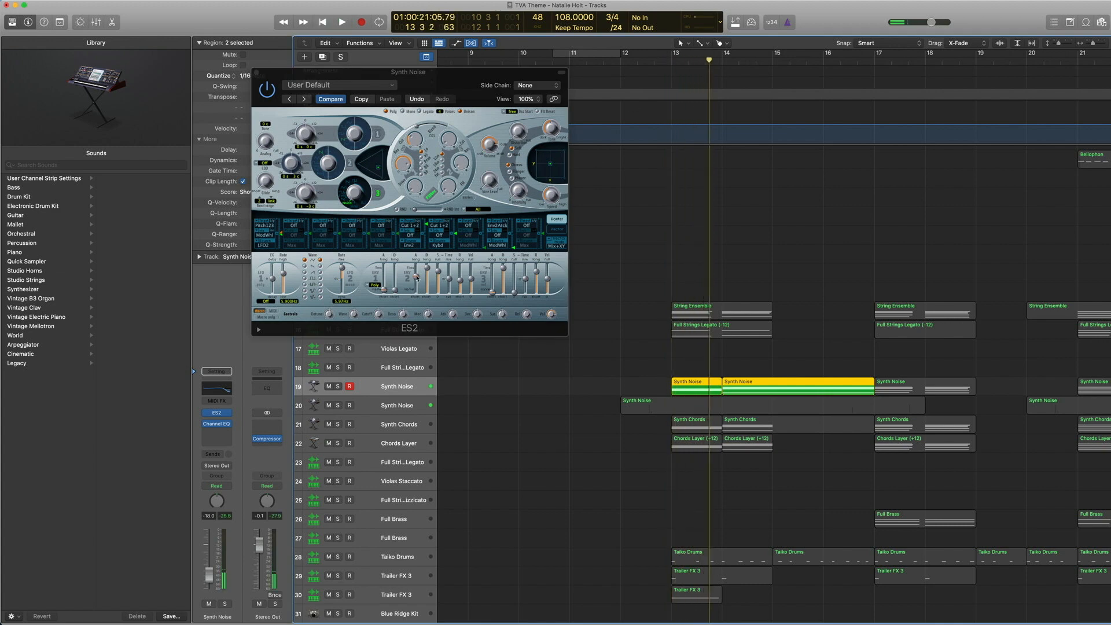
Set ES2's Envelope 2 attack to about 180 ms and play the soloed Synth Noise regions again
drag(416, 277, 416, 281)
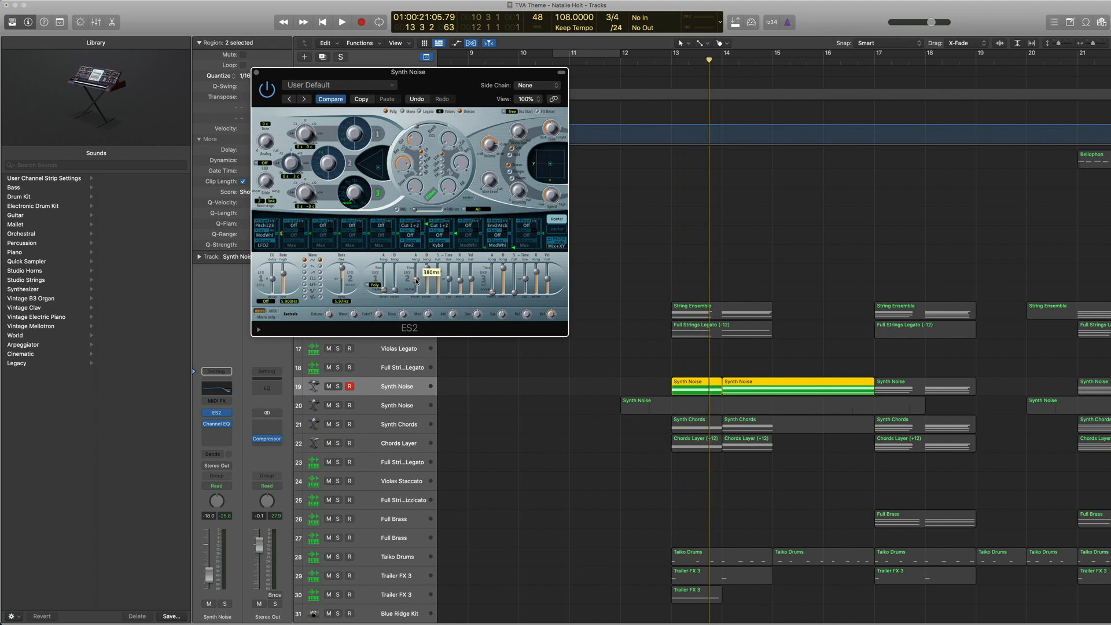
drag(415, 281, 416, 282)
key(space)
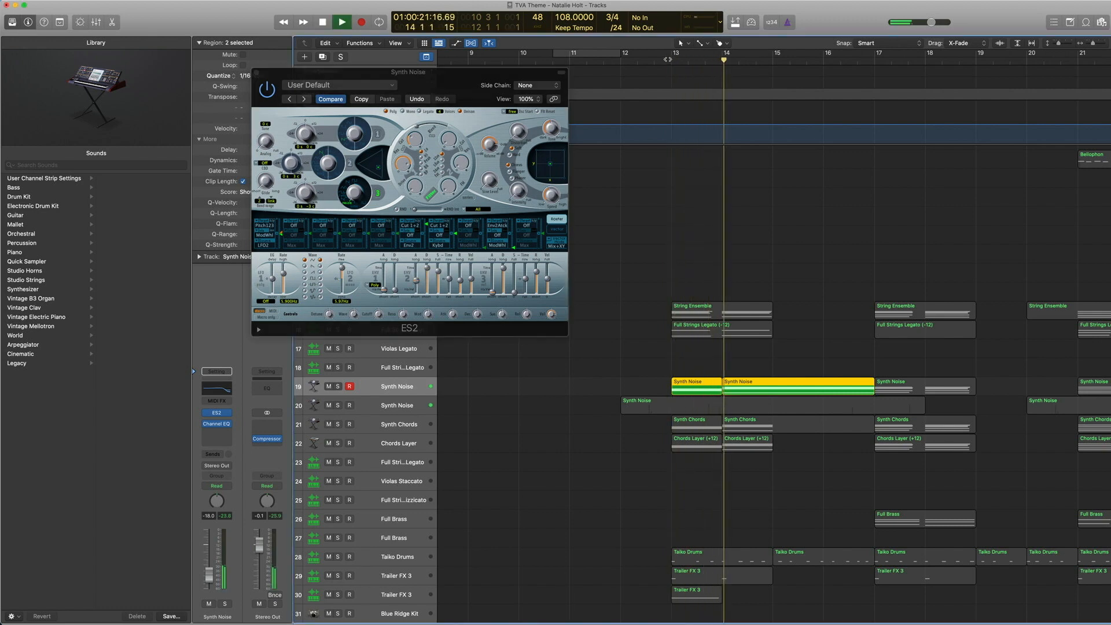
key(space)
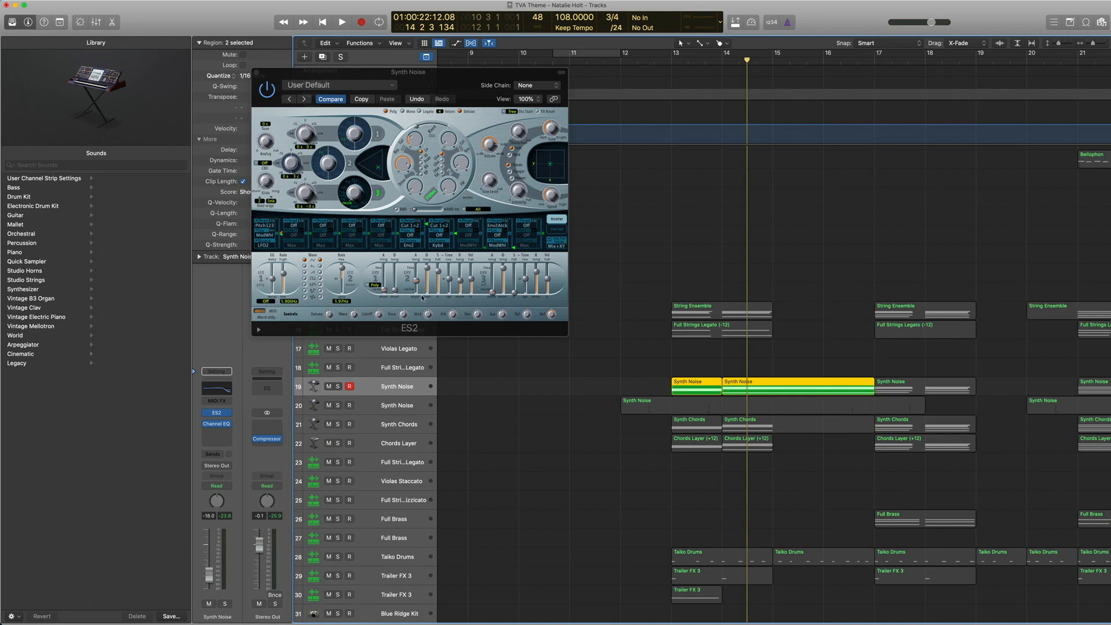
Solo the three Synth Noise regions on both tracks around bars 12–17 and play them together from just after bar 12
click(639, 408)
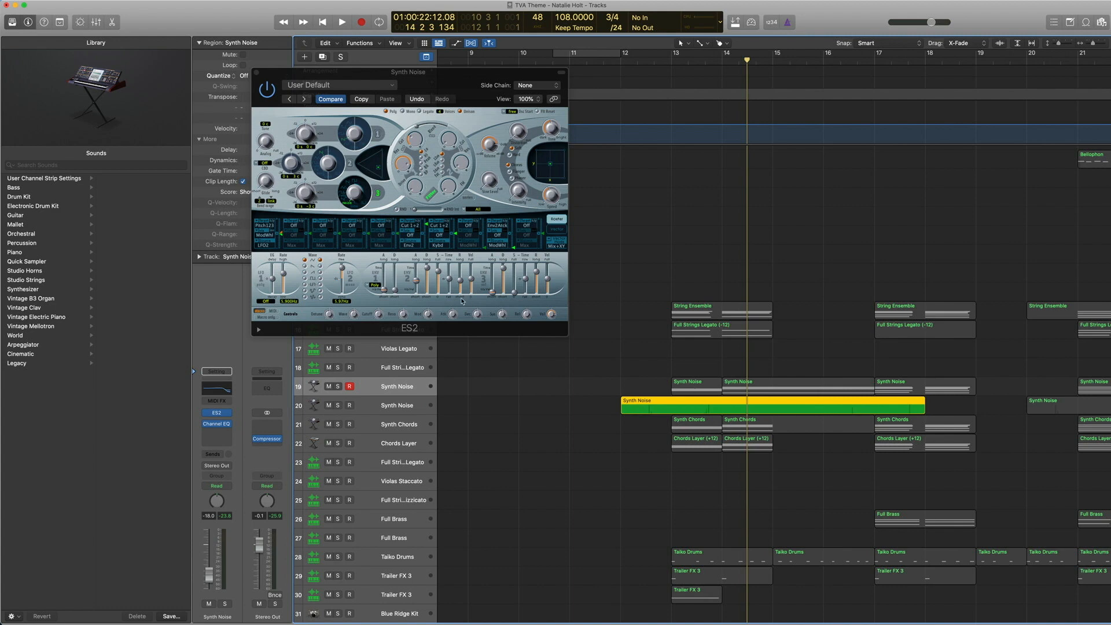
click(417, 281)
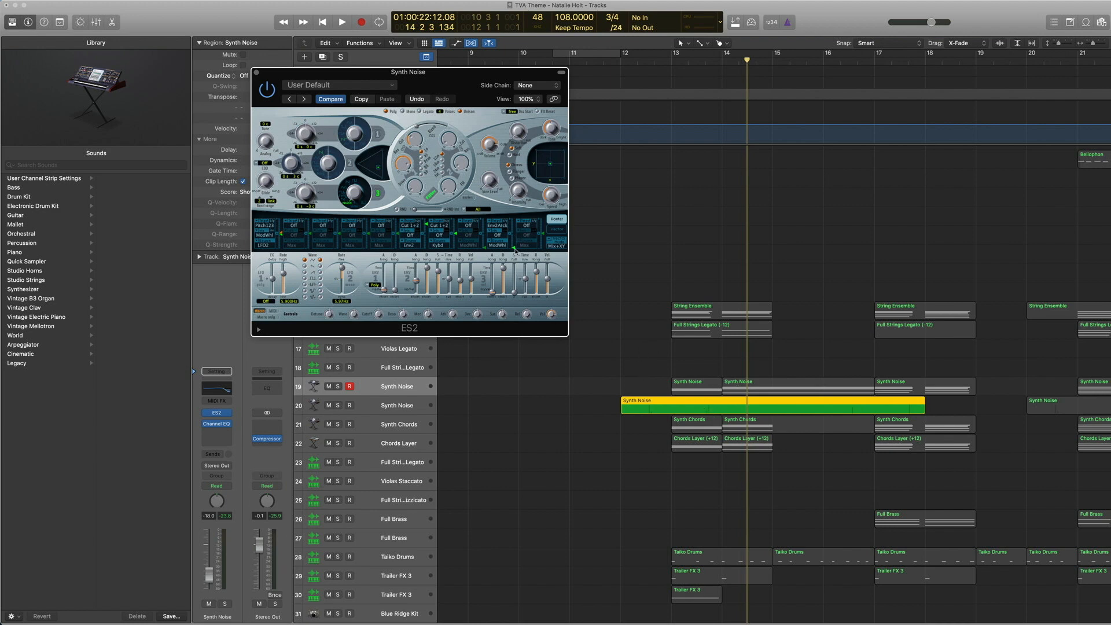
drag(621, 361, 749, 408)
click(638, 60)
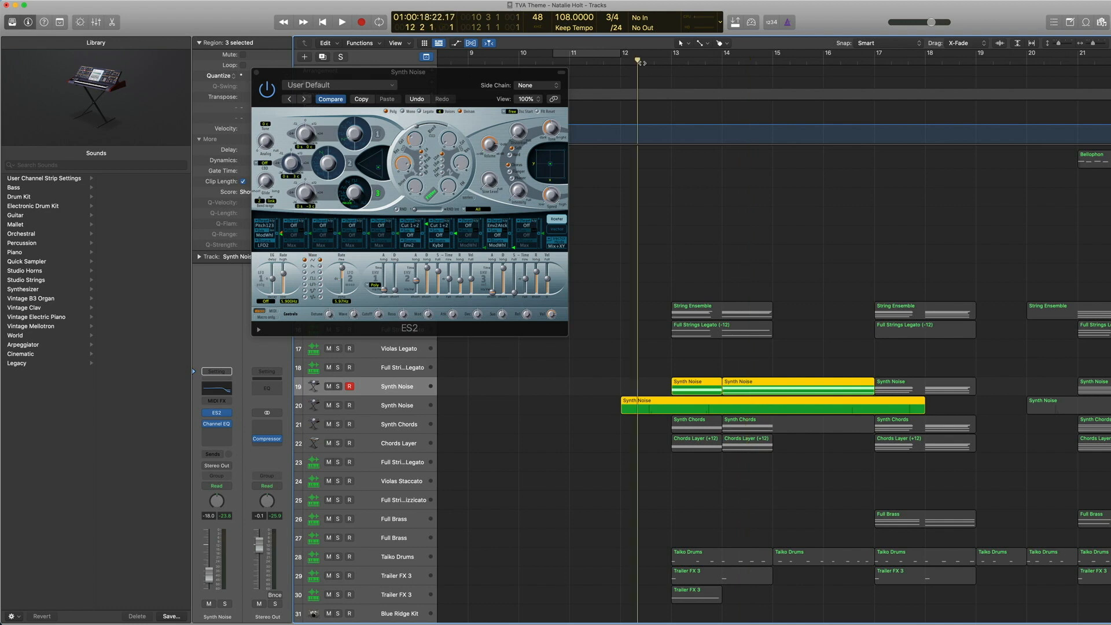
key(space)
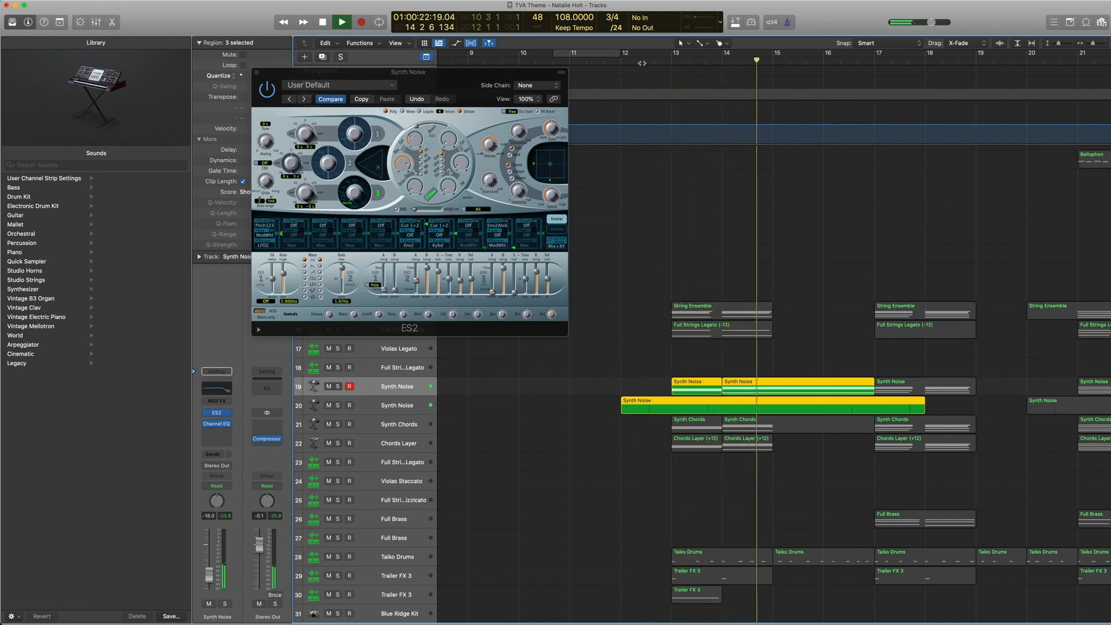
key(space)
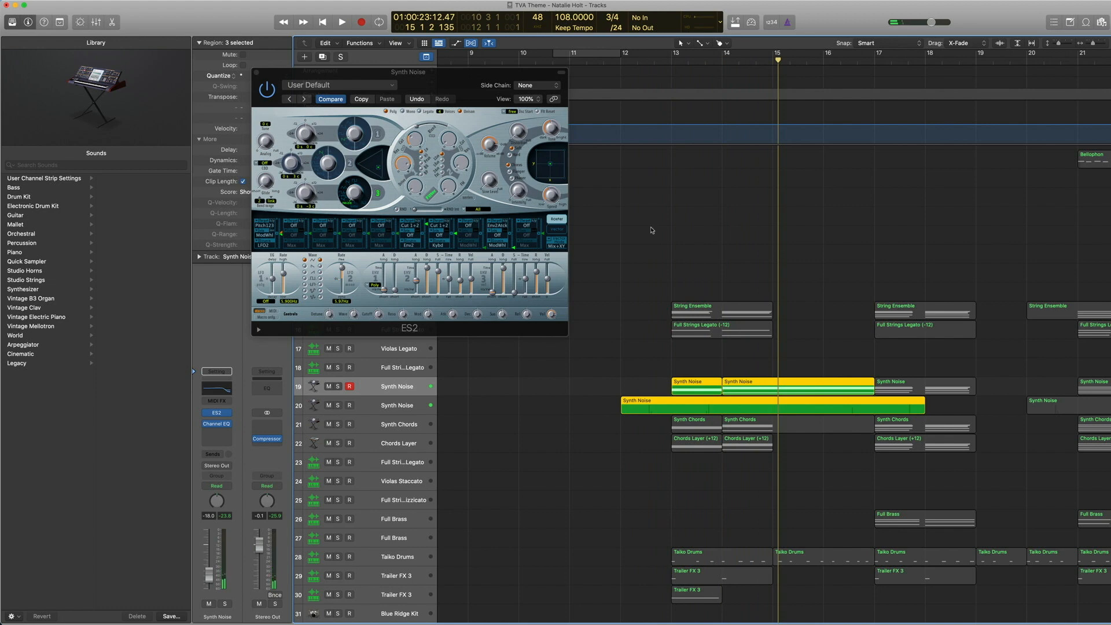
Extend the soloed selection to all four Synth Noise regions up to bar 19 and play them from about the middle of bar 16
click(676, 369)
click(689, 390)
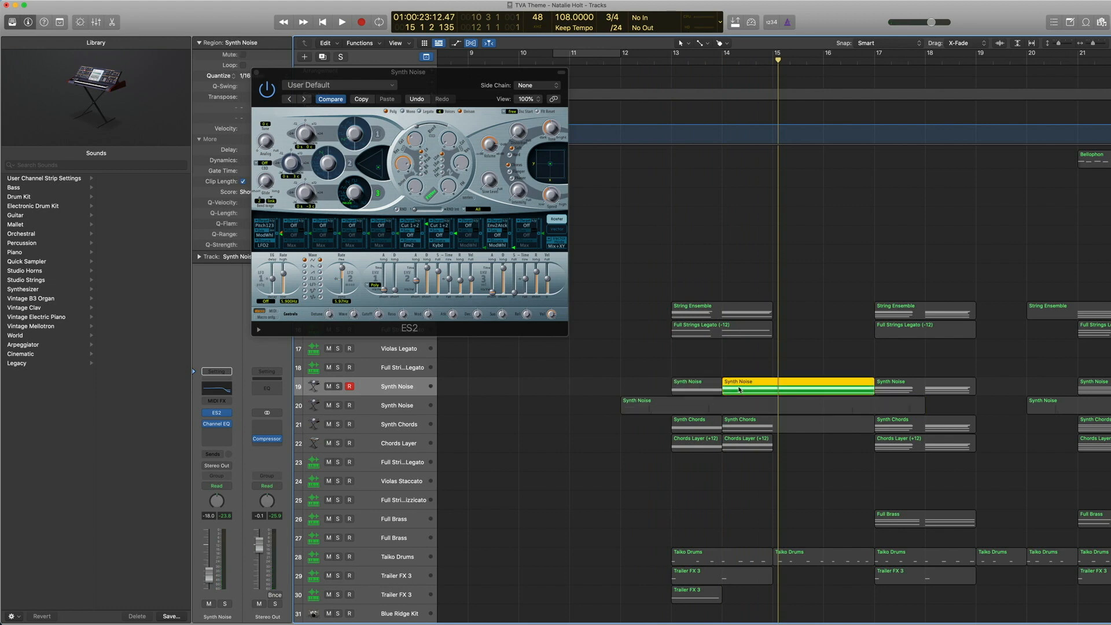
shift+click(711, 406)
click(658, 417)
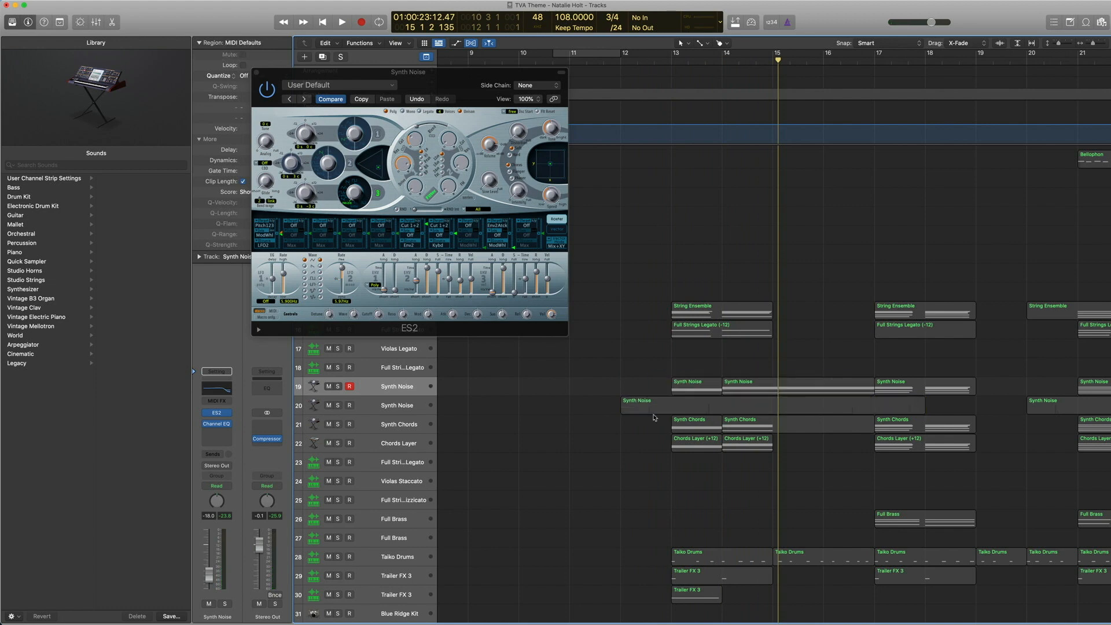
click(661, 408)
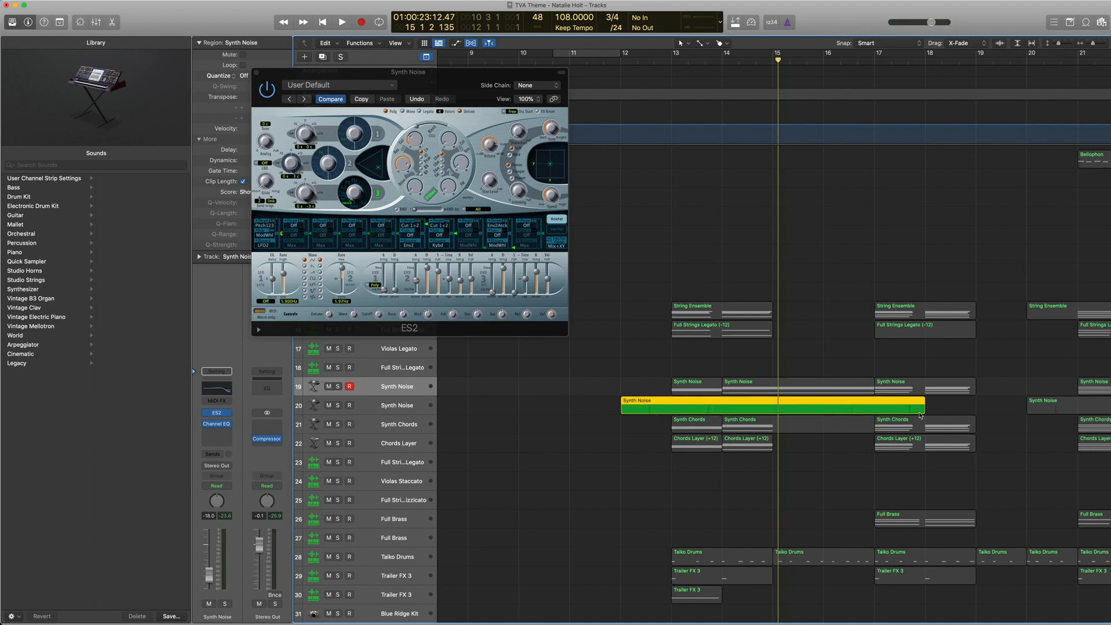
drag(636, 367, 953, 408)
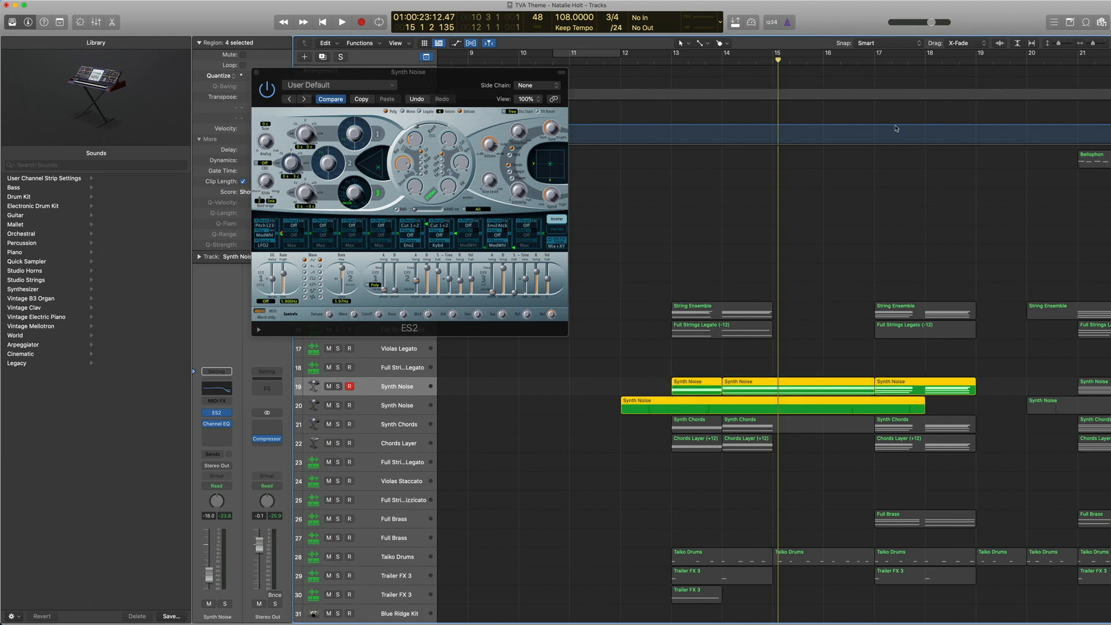
click(850, 60)
key(space)
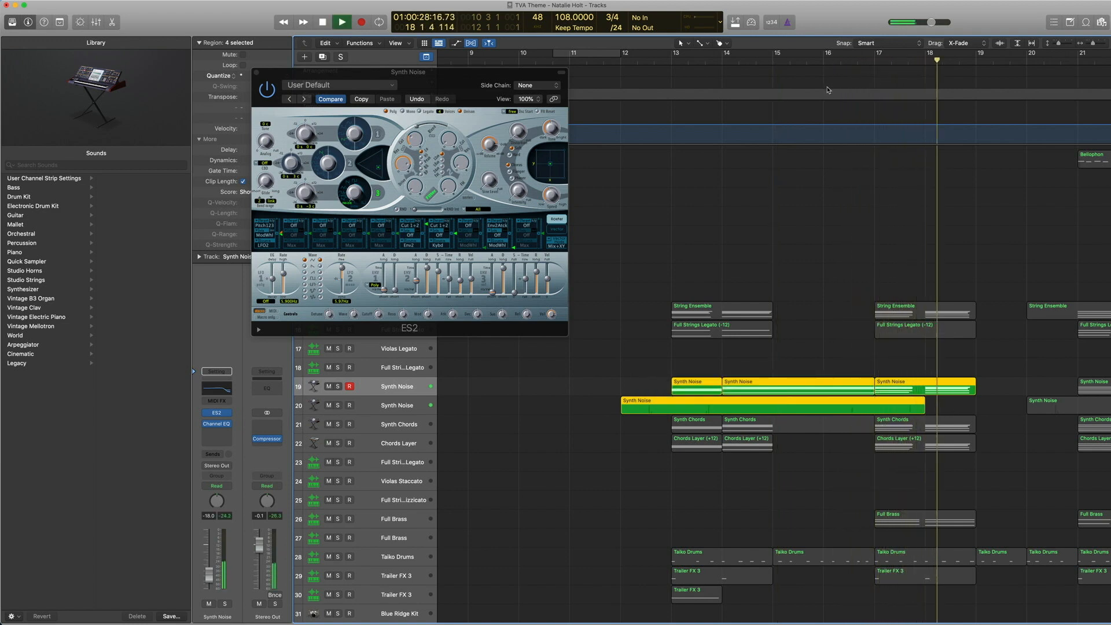
key(space)
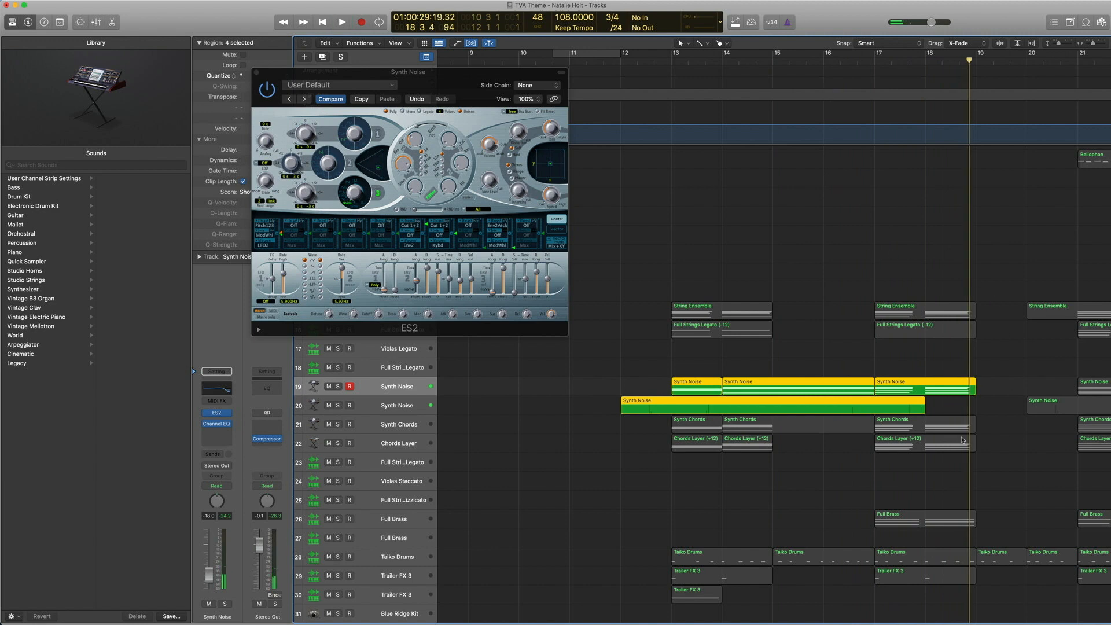
Add the three Synth Chords regions to the soloed Synth Noise selection and play from just before bar 13
drag(992, 429, 926, 364)
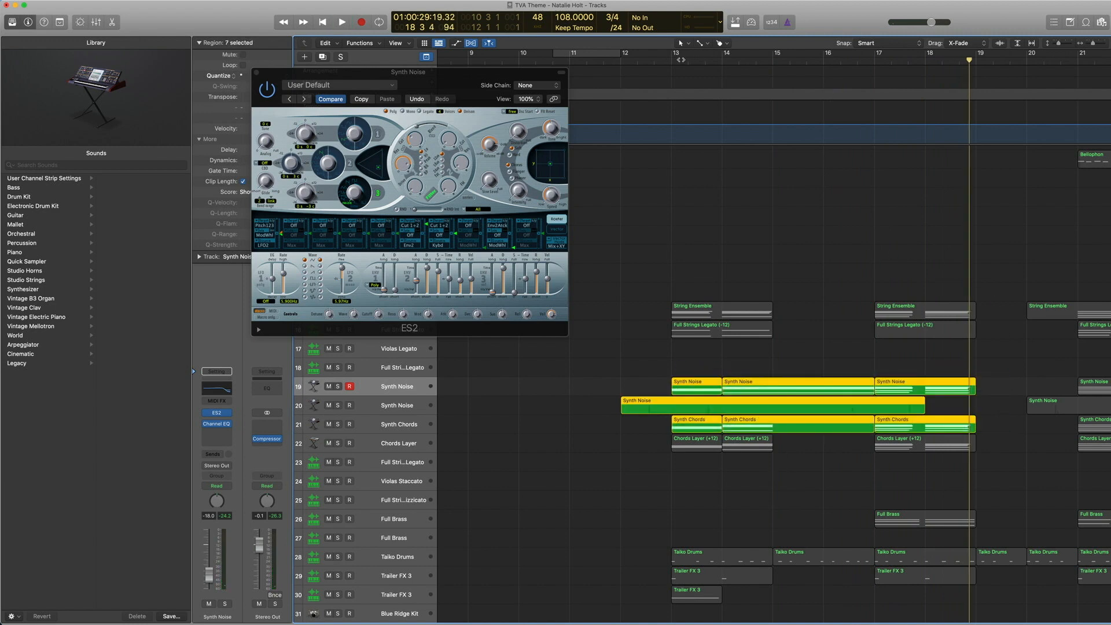
click(654, 60)
key(space)
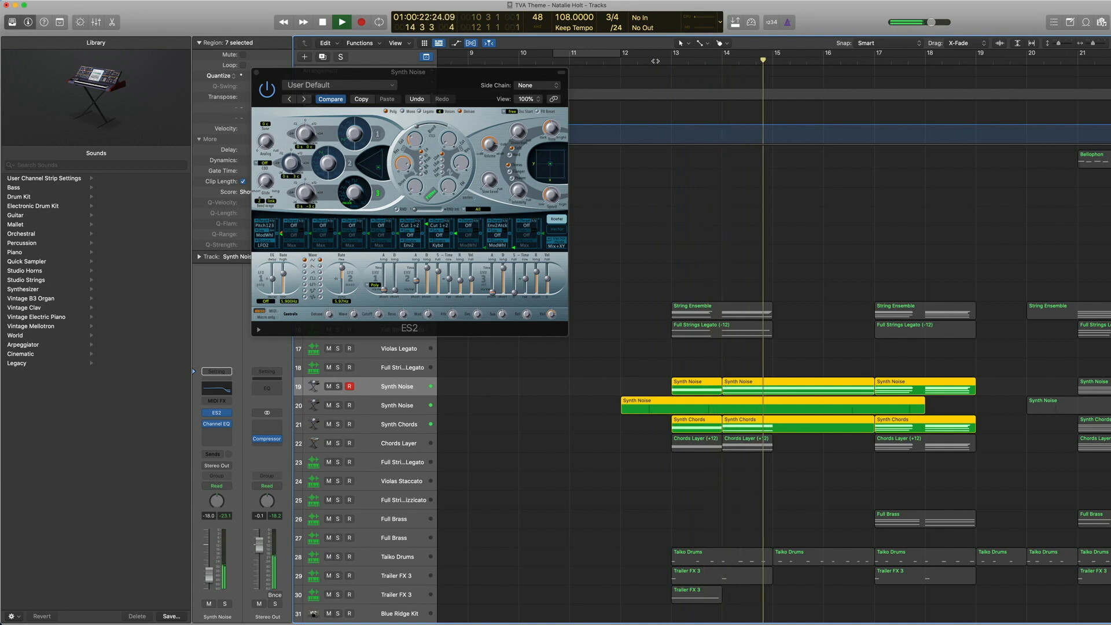
key(space)
Open ES2 on the Synth Chords track to view its patch, and close both open ES2 windows
click(398, 427)
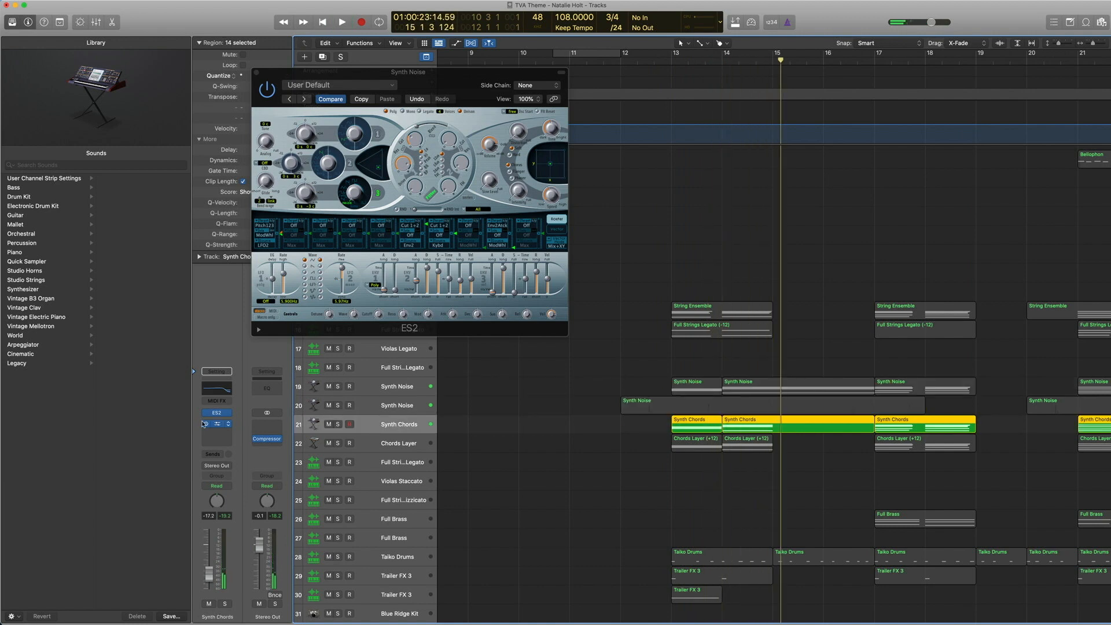
click(221, 415)
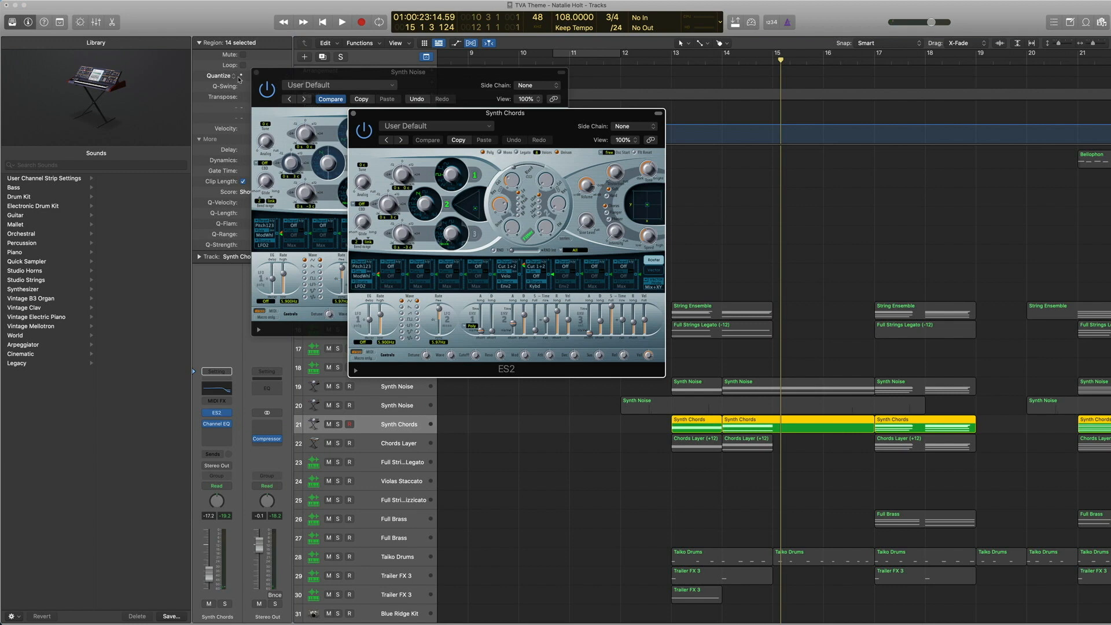
click(257, 73)
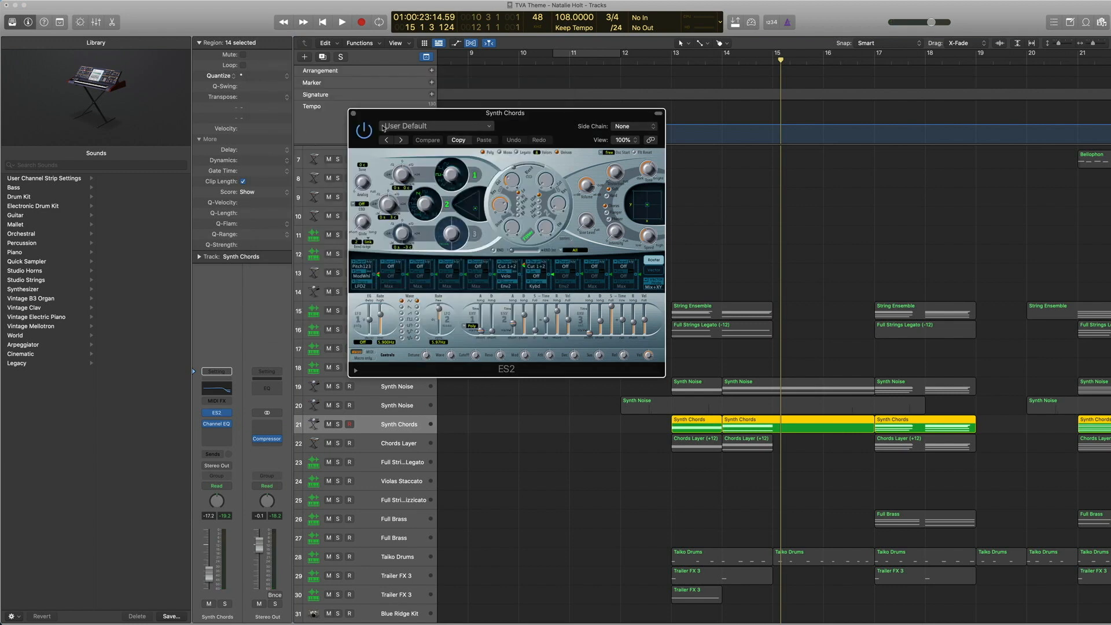
click(353, 113)
Play the soloed Synth Chords regions on their own from just before bar 13
click(663, 63)
key(space)
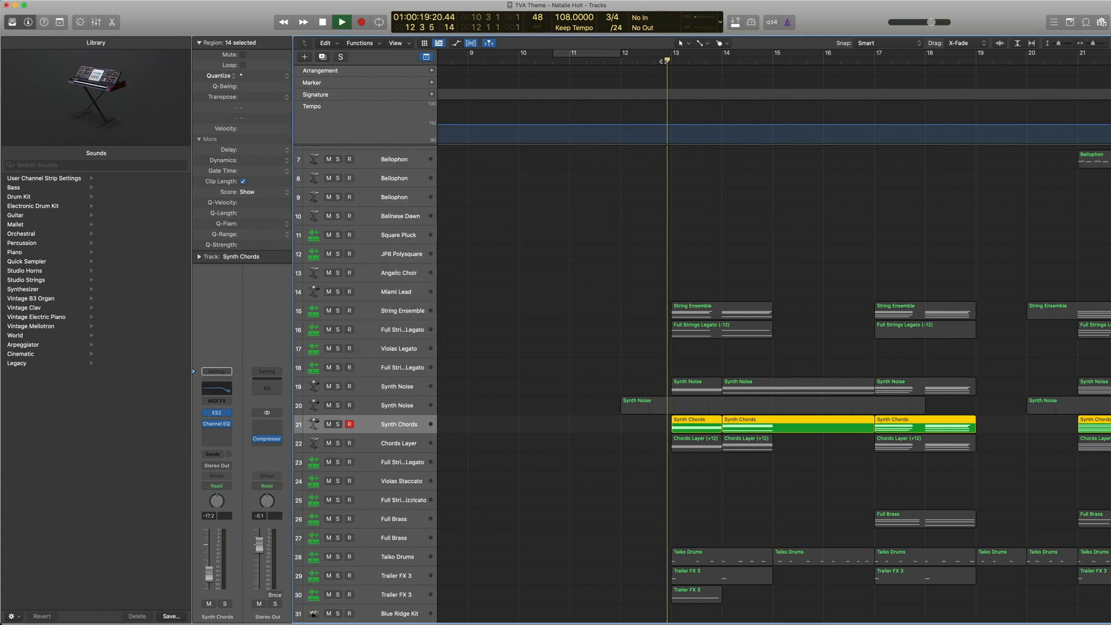
key(space)
Open the Alchemy instrument on the Chords Layer track, view its Punchy 80s Synth patch, and close the plug-in window
click(385, 449)
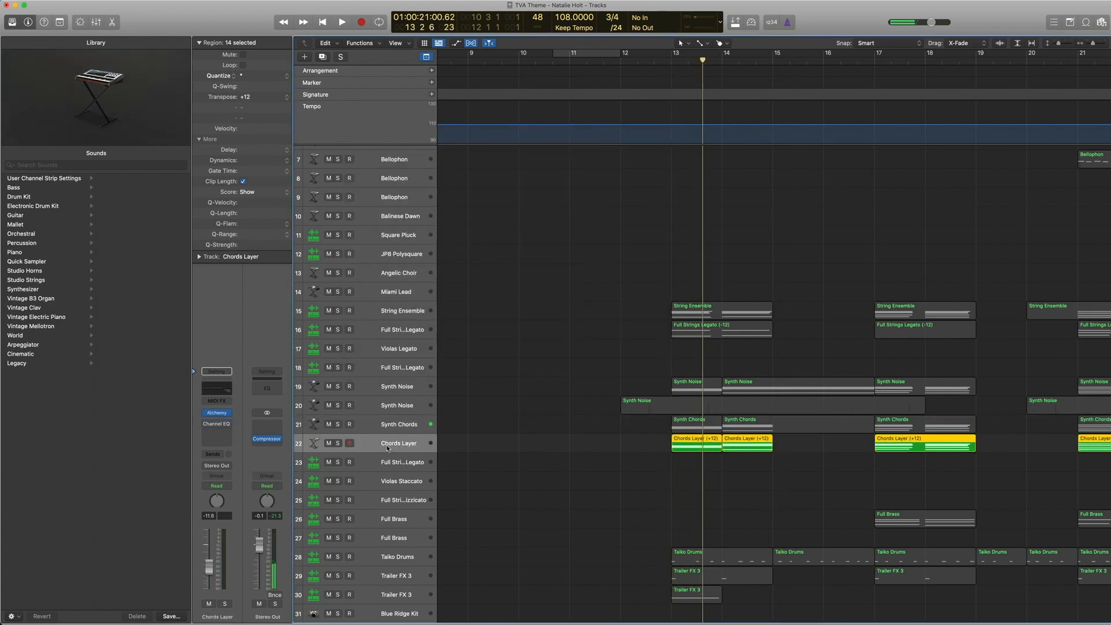
click(228, 414)
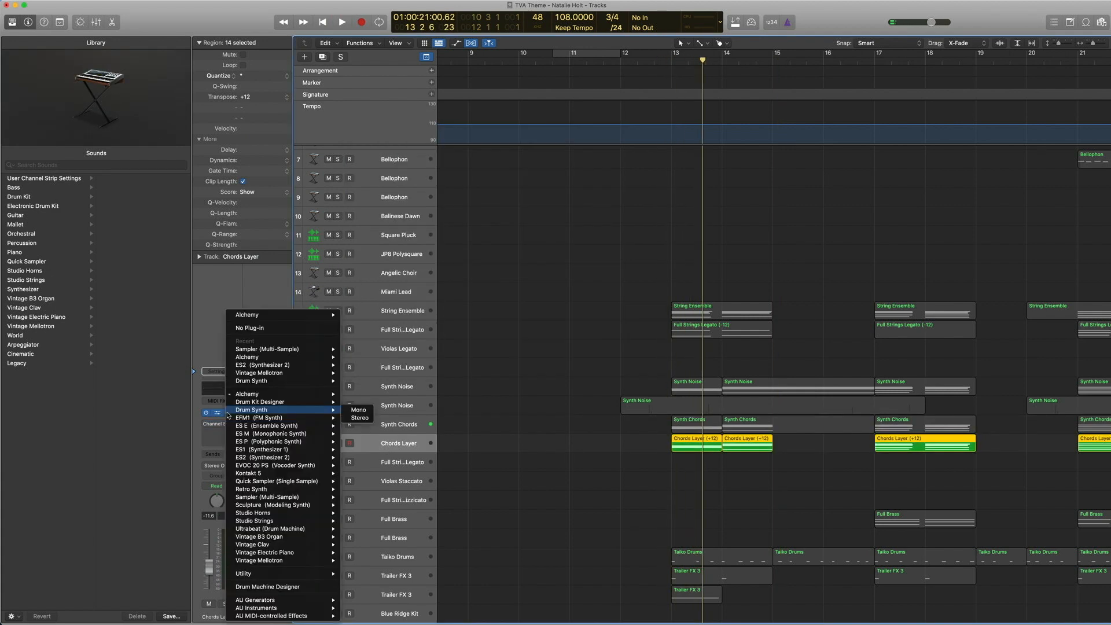
click(359, 396)
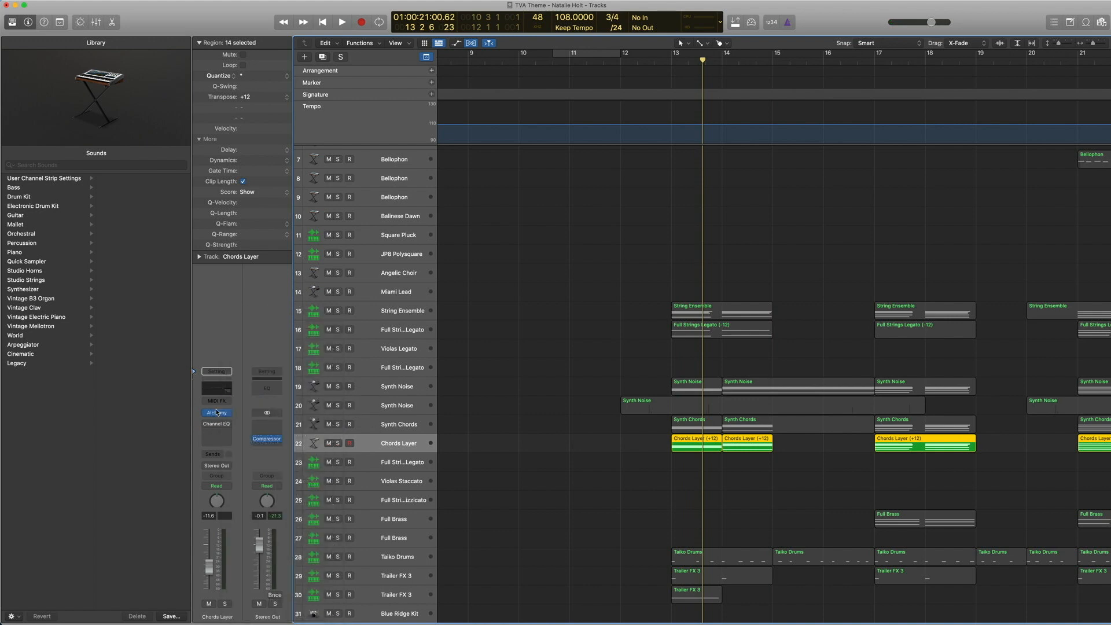
click(218, 414)
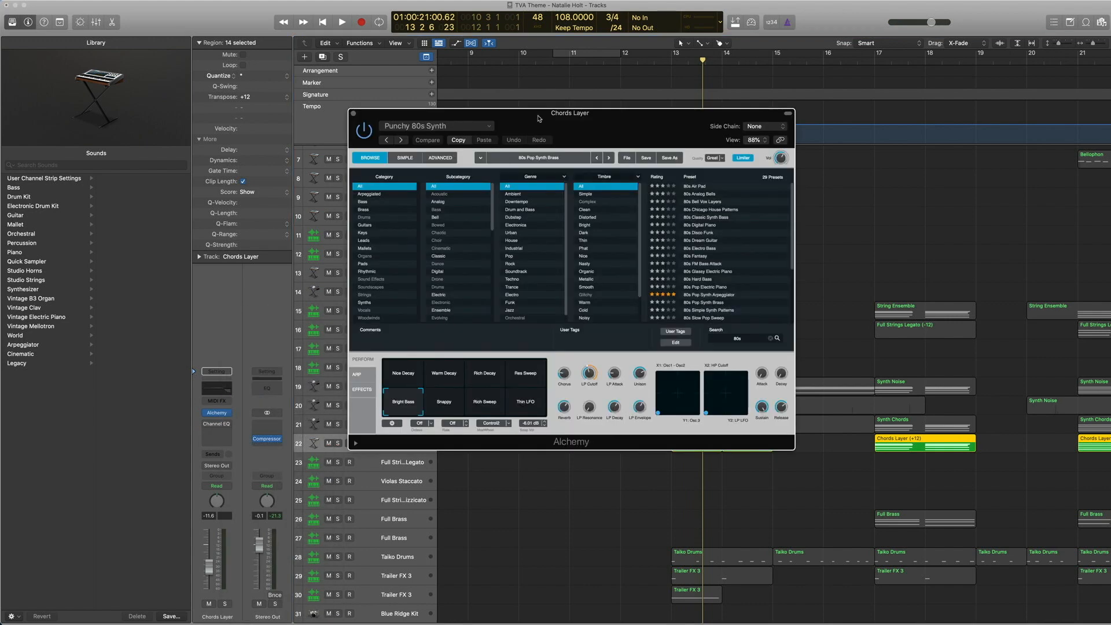
click(353, 114)
Solo the two Chords Layer regions at bars 13–14 and play them
drag(778, 485, 674, 445)
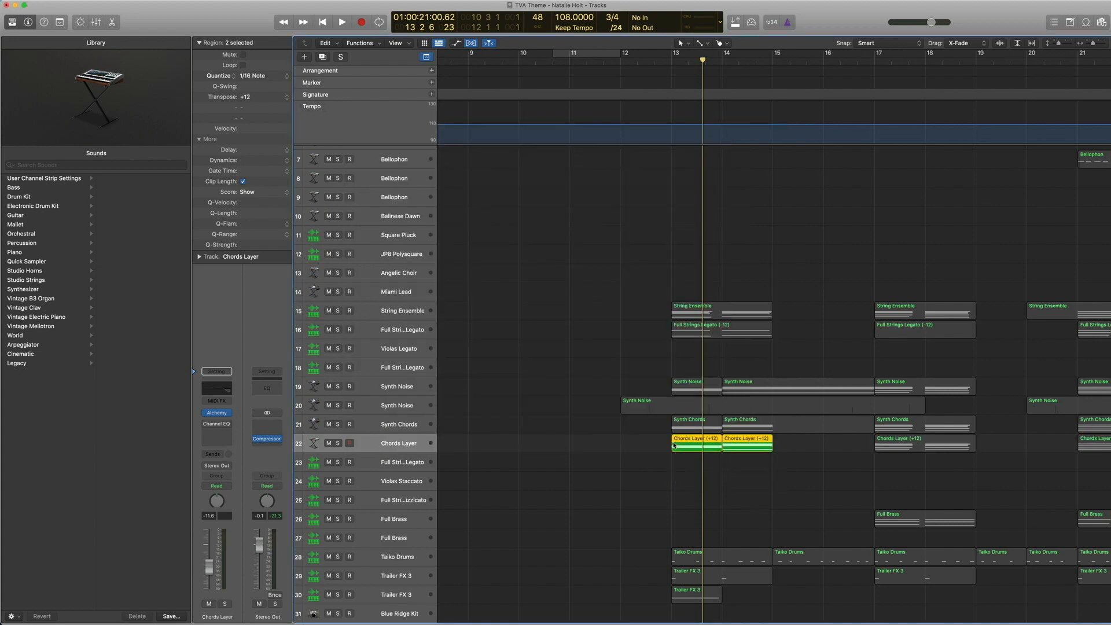
key(shift+space)
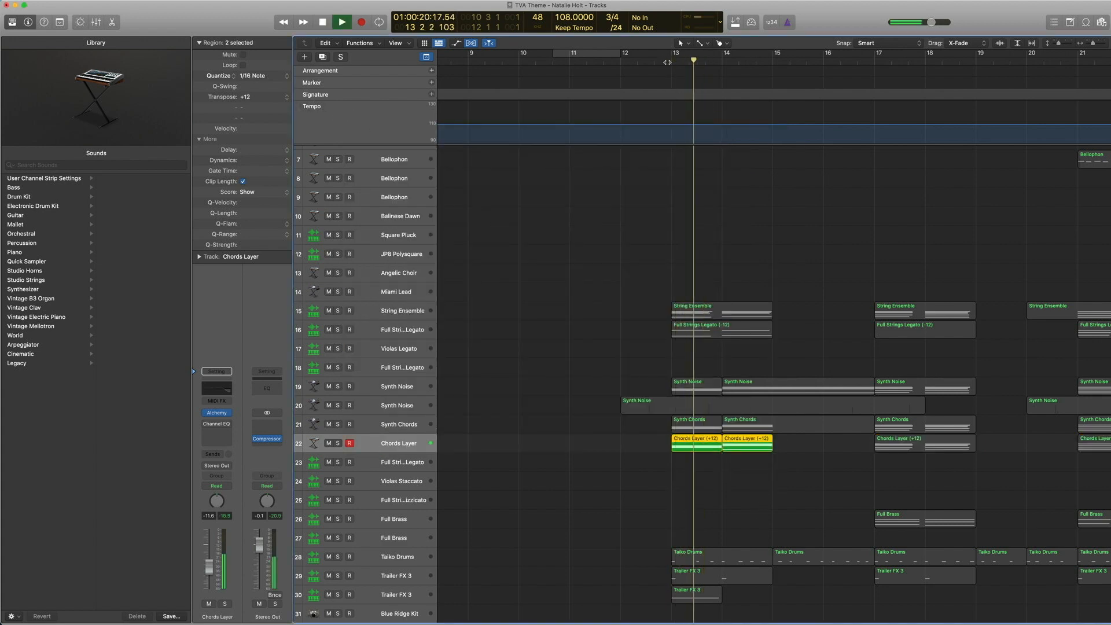
key(space)
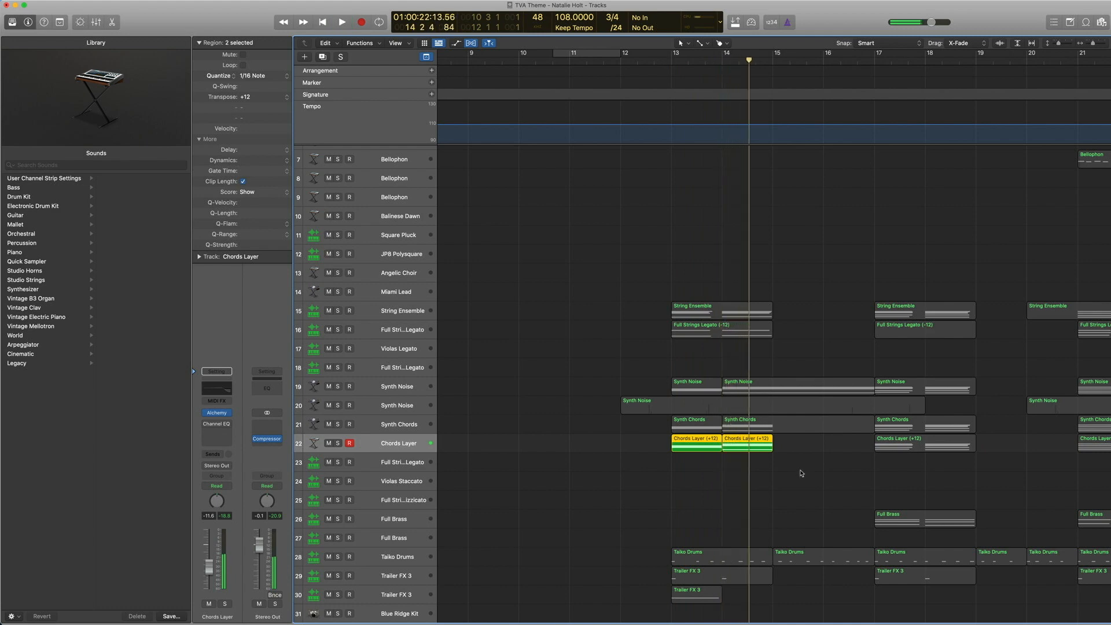
Add the two Synth Chords regions above to the Chords Layer solo and play both layers from just before bar 13
drag(798, 469, 707, 425)
double_click(665, 51)
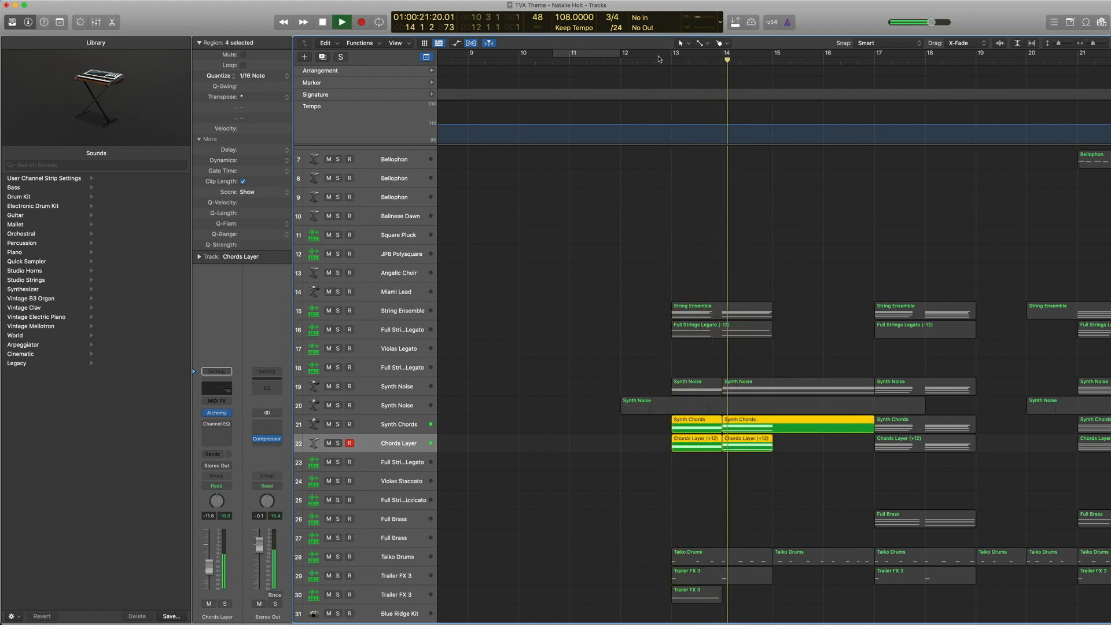
key(space)
Open Channel EQ on the Synth Chords track to examine its EQ curve, and close it
click(404, 428)
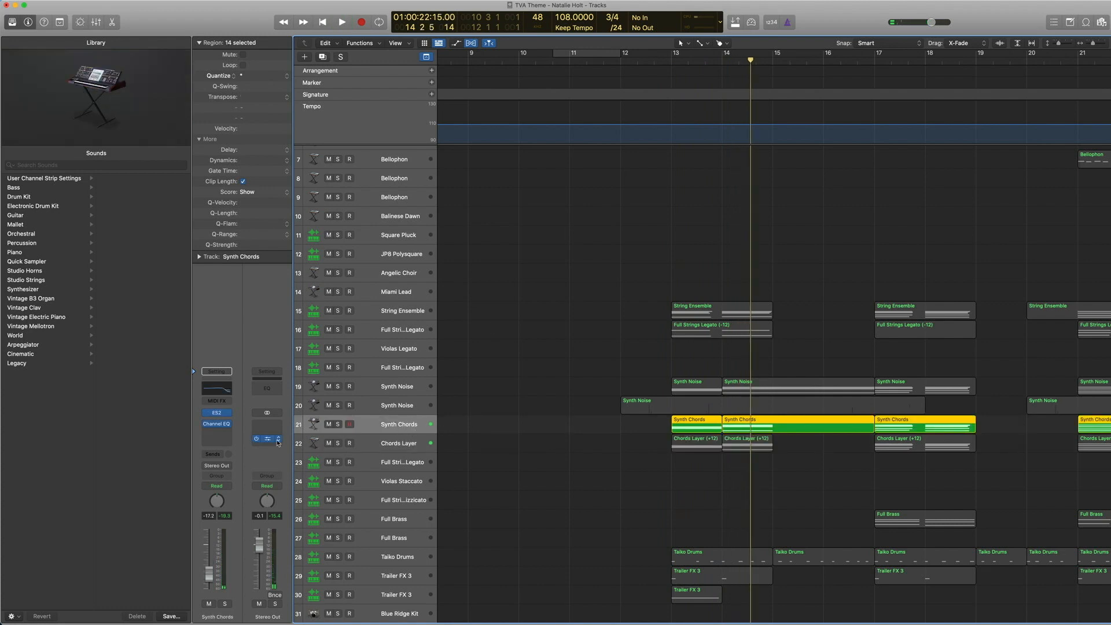
click(215, 424)
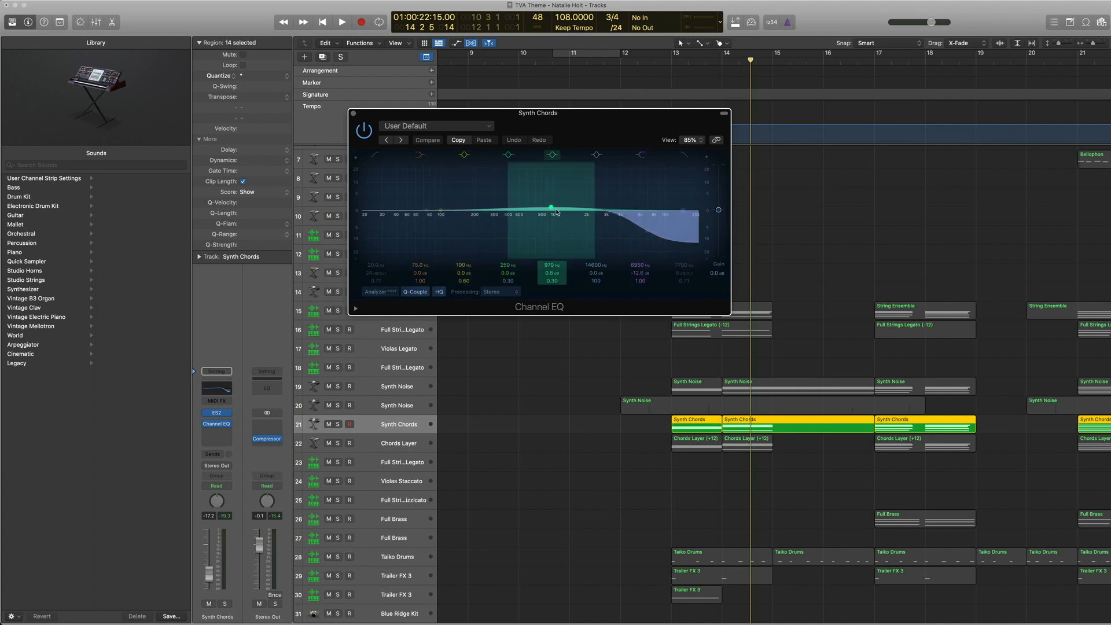
click(354, 113)
Solo the Synth Noise, Synth Chords and Chords Layer regions of the first phrase and play them from just before bar 13
drag(640, 362, 753, 459)
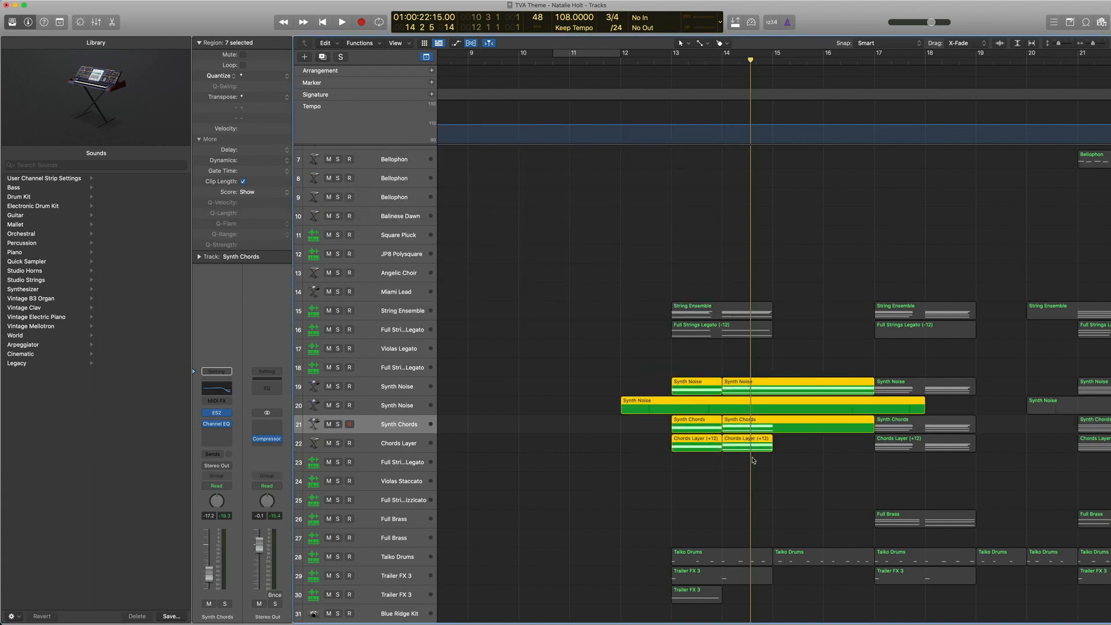
click(663, 61)
key(space)
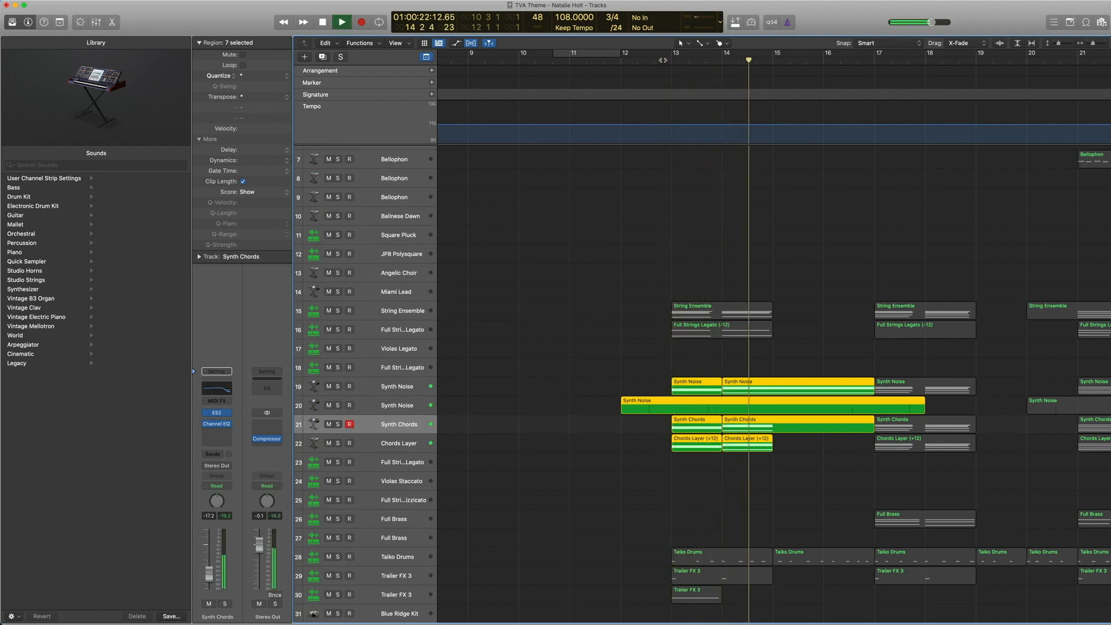
key(space)
Add the String Ensemble and Full Strings Legato regions at bar 13 to the soloed synth layers and play from just after bar 12
drag(813, 489, 637, 271)
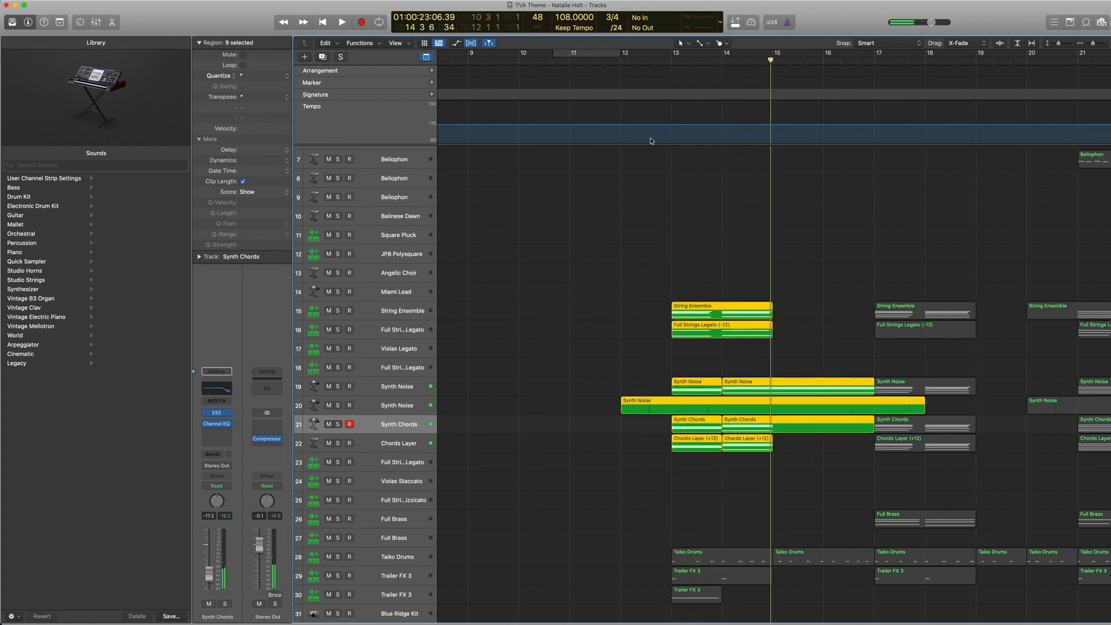
click(637, 62)
key(space)
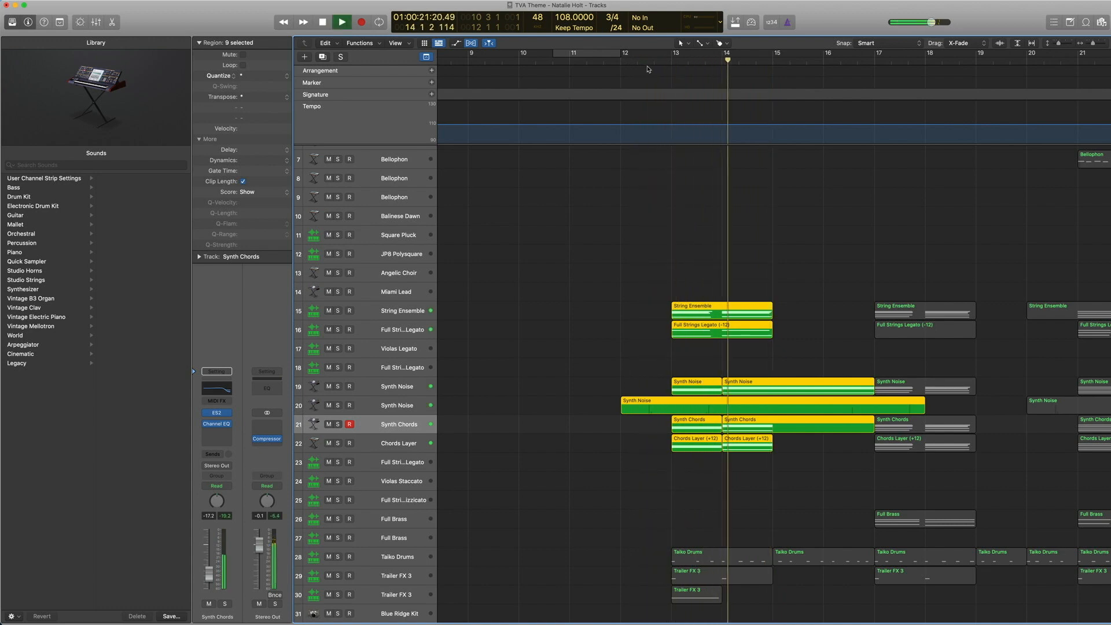
key(space)
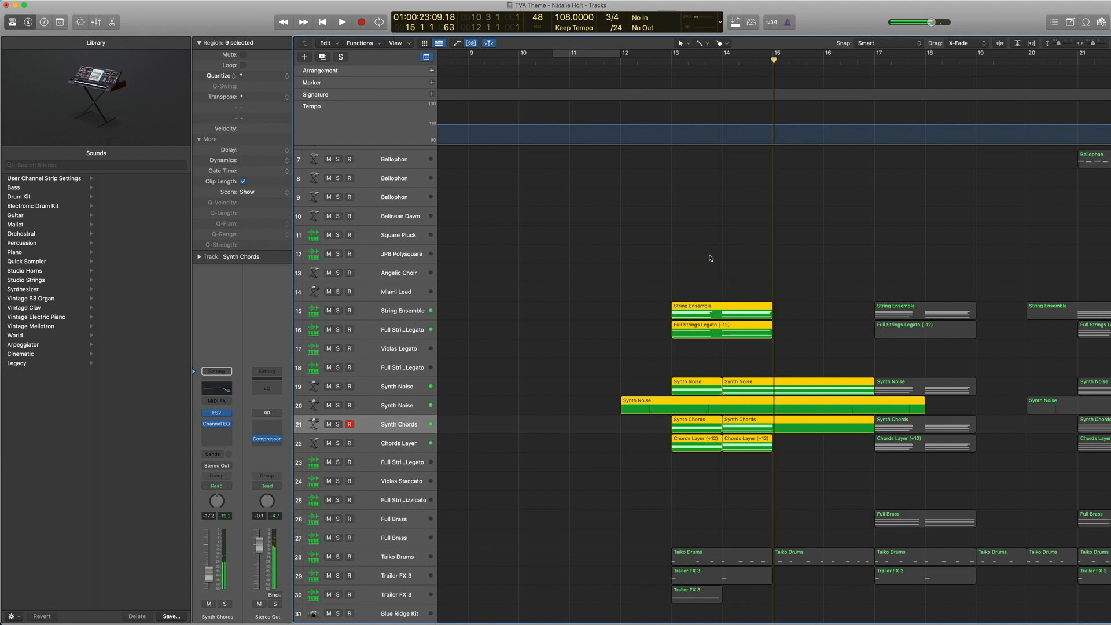
Turn off solo, show the whole arrangement, and play the full mix from about bar 12
ctrl+alt+click(710, 256)
click(536, 58)
key(space)
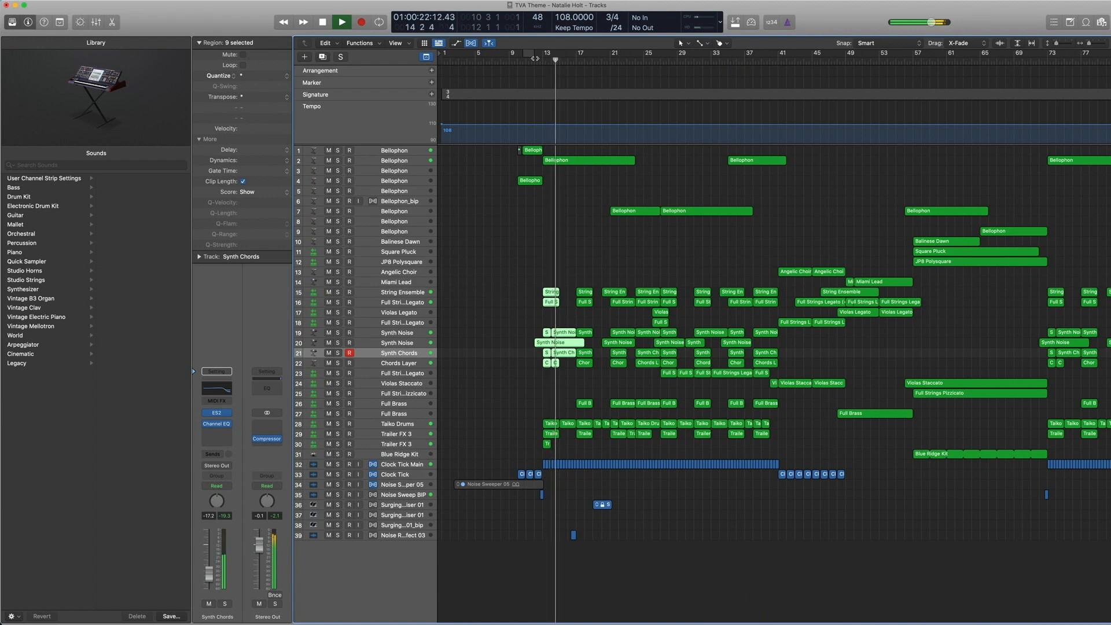
key(space)
Stop playback, zoom in on the drum and effects tracks, and show the Taiko Drums track's Japanese Traditional sampler preset in the Library
mouse_move(562, 387)
mouse_down()
mouse_move(533, 270)
mouse_move(559, 405)
mouse_up()
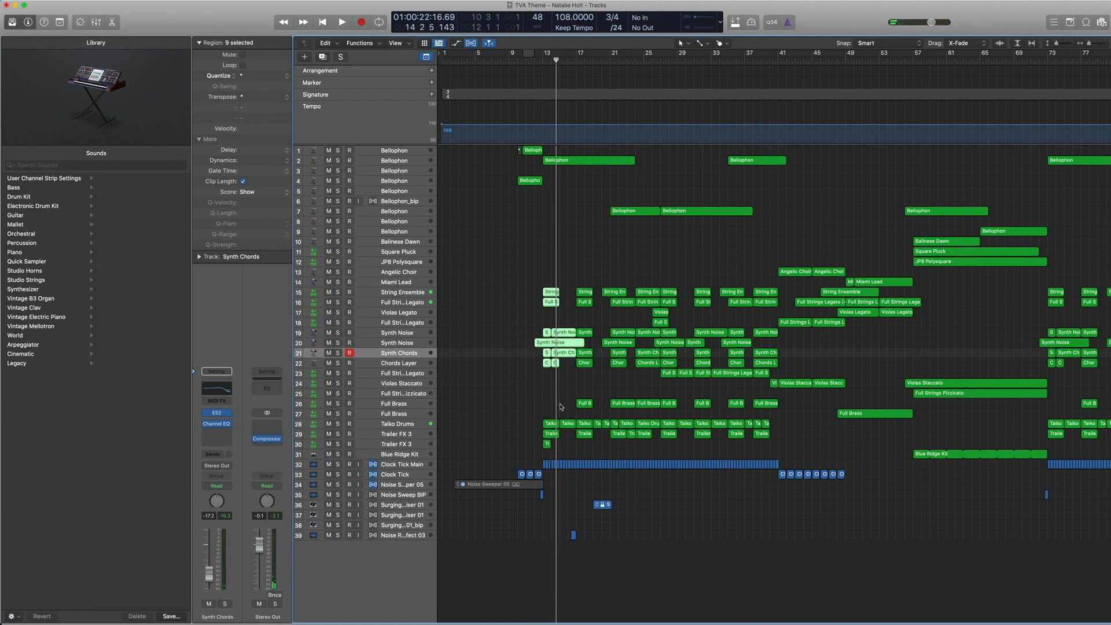
drag(627, 567, 518, 393)
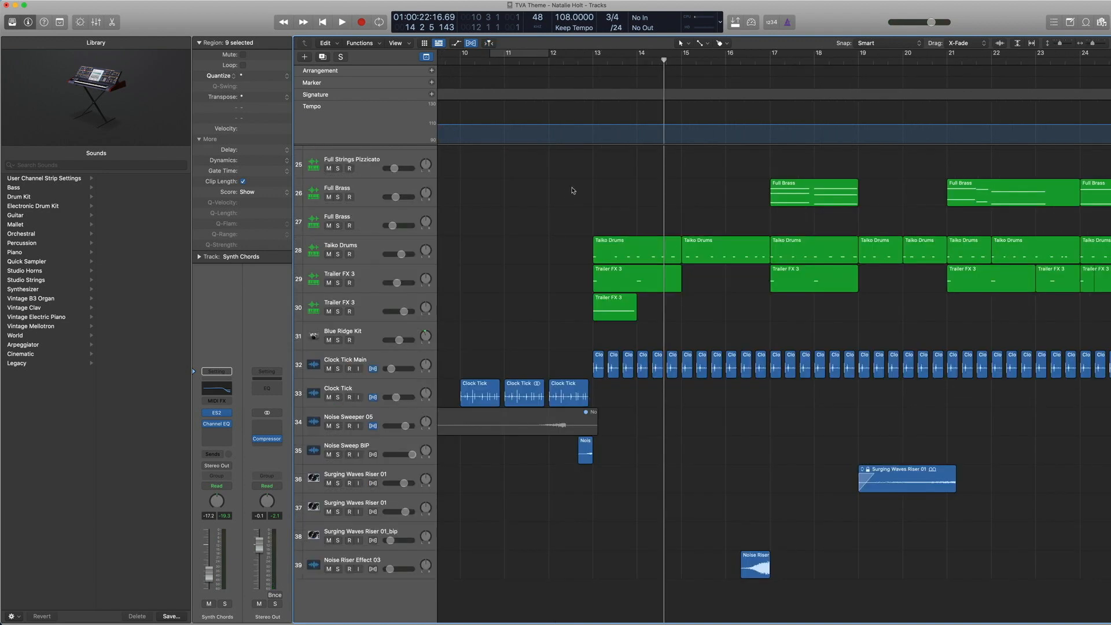
click(390, 243)
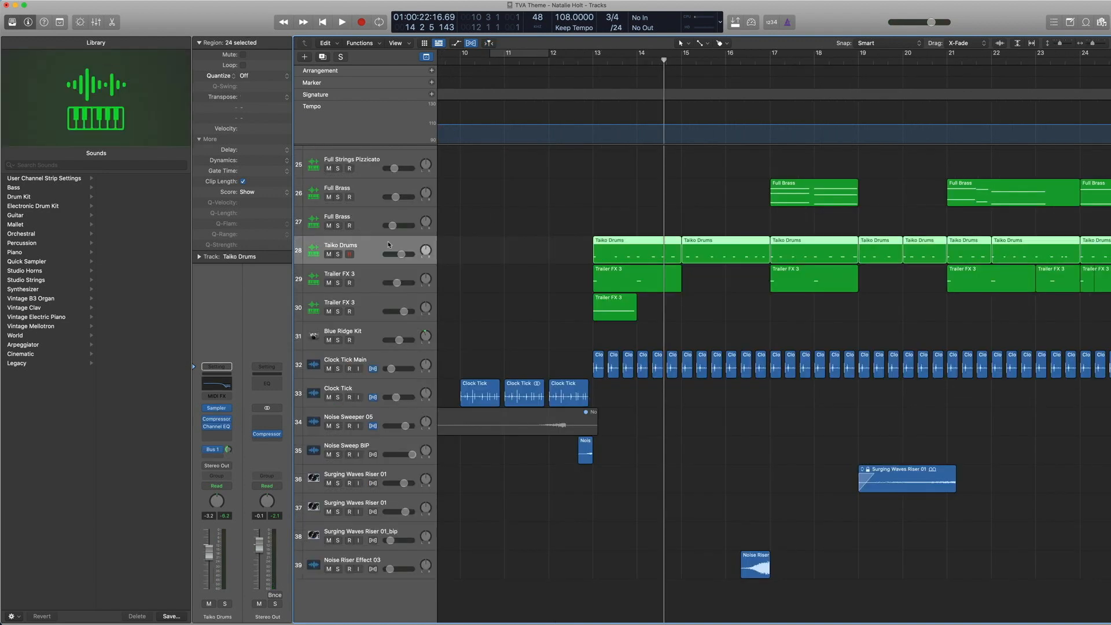
click(198, 409)
scroll(46, 250, left, 5)
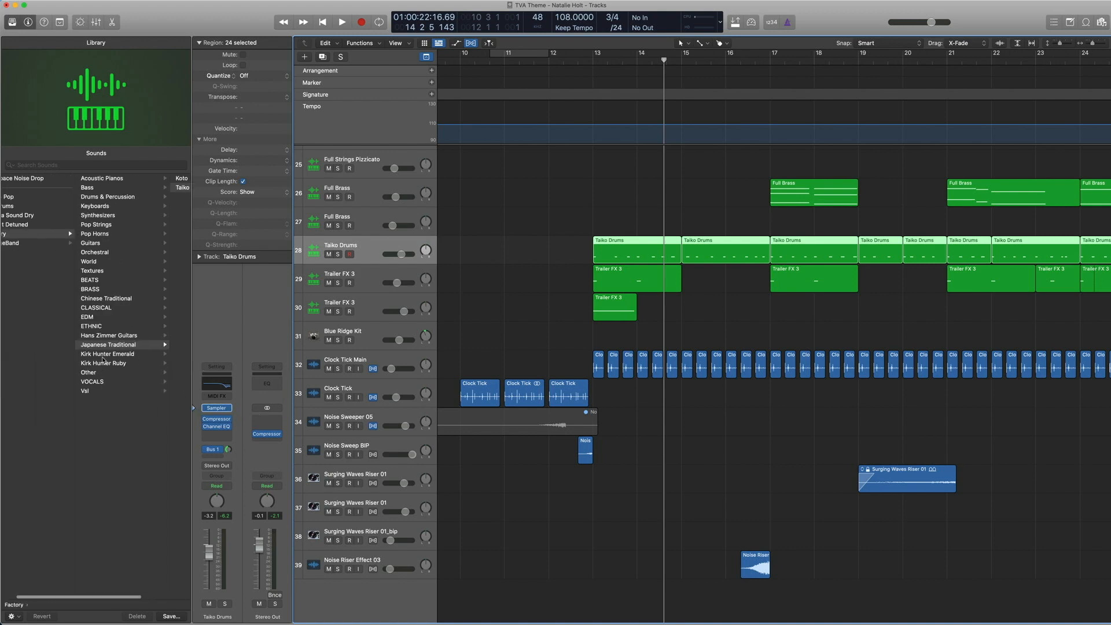
scroll(94, 360, right, 2)
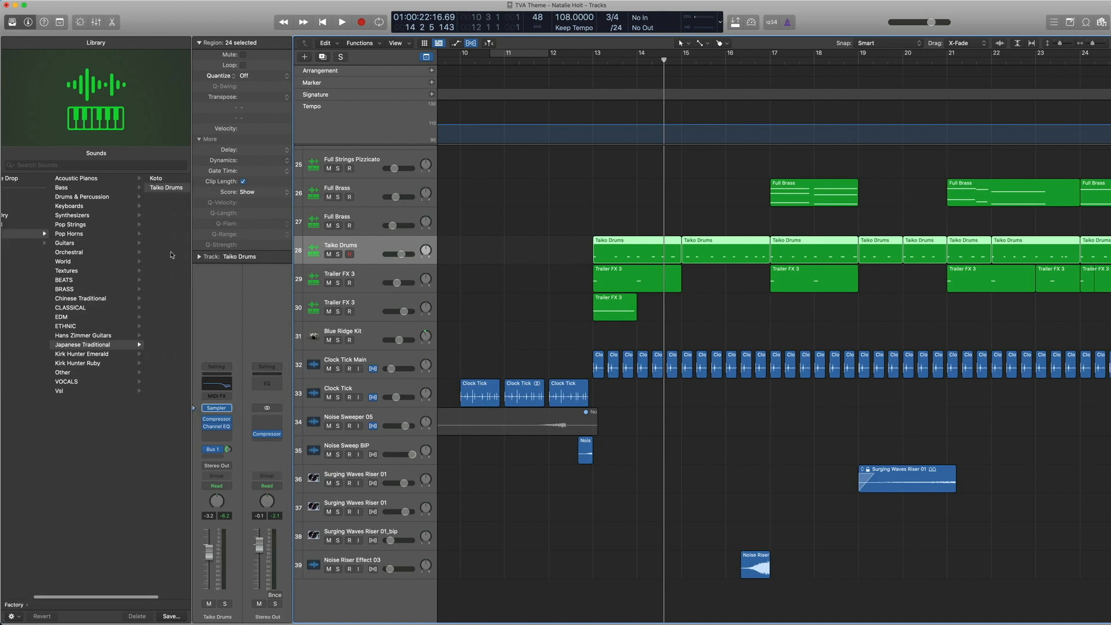
scroll(171, 255, right, 2)
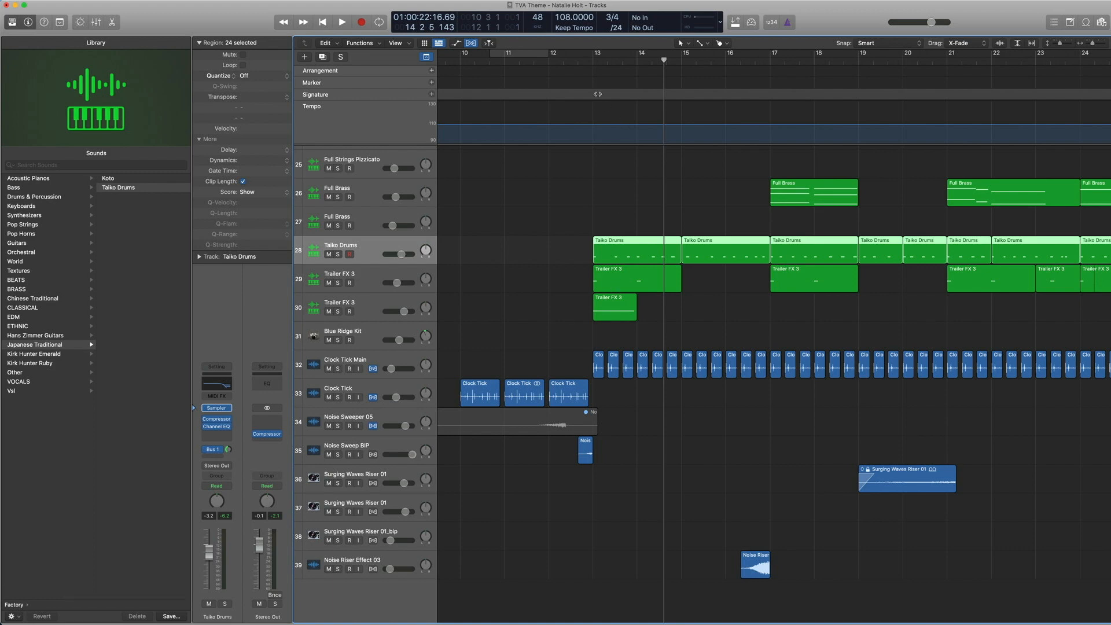
Solo the Taiko Drums regions and play them from just before bar 13
key(ctrl+s)
double_click(583, 60)
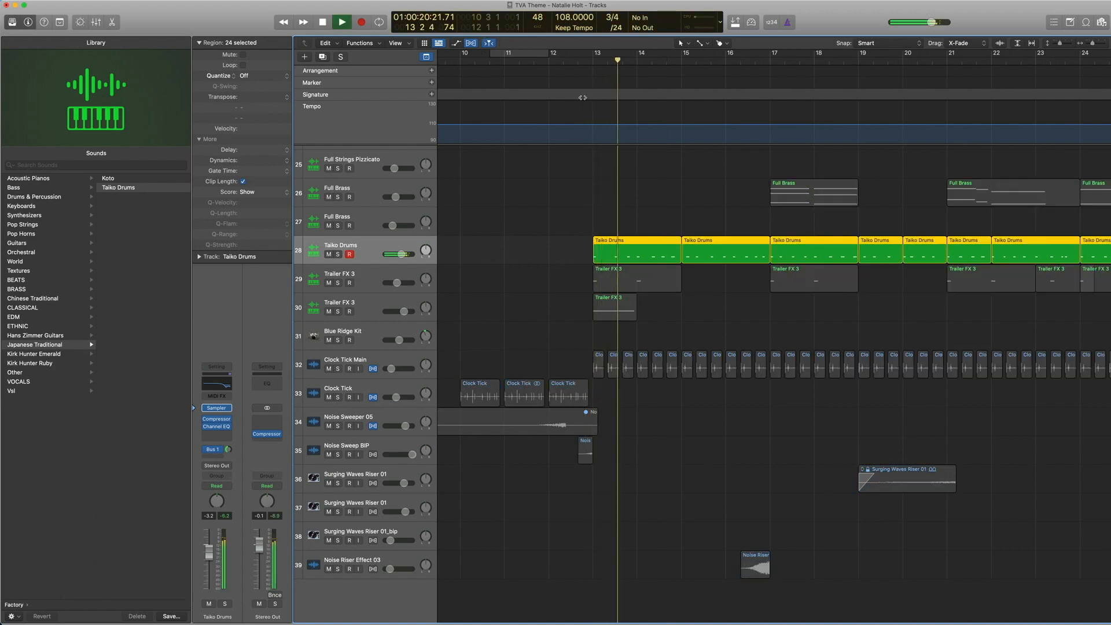
key(space)
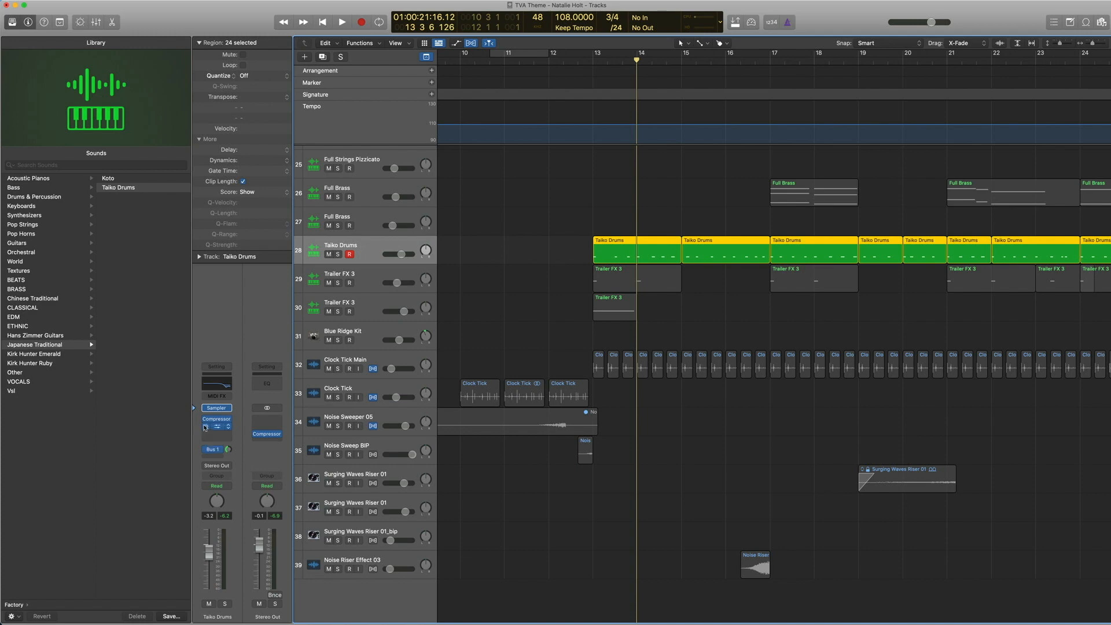
Open Channel EQ on the Taiko Drums track, bypass it, and play the soloed drums from just before bar 13
mouse_move(208, 424)
click(223, 387)
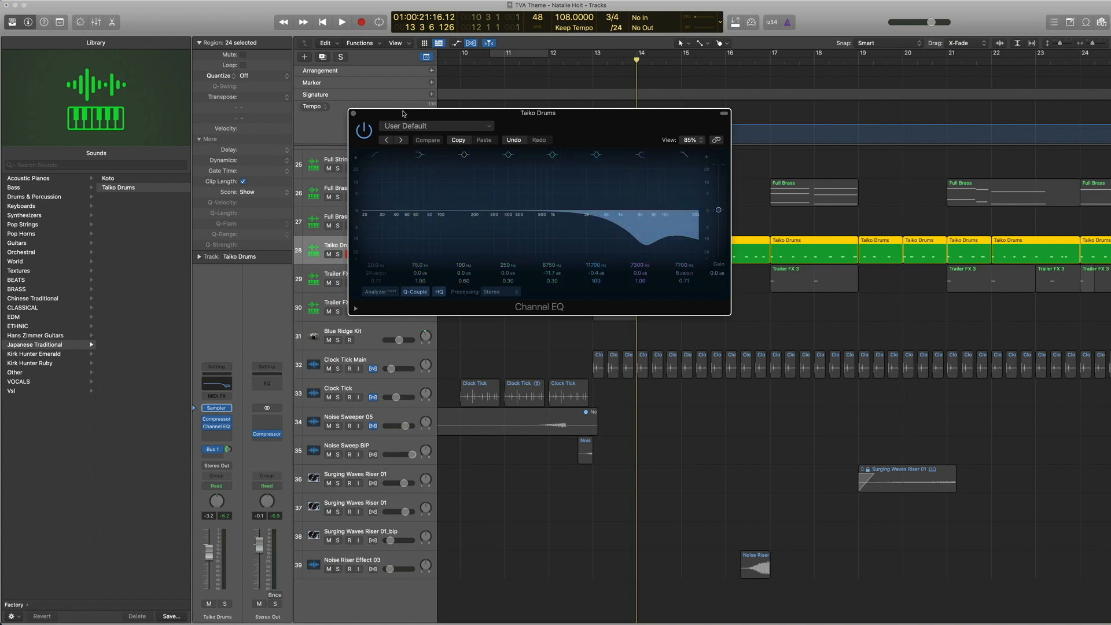
drag(403, 113, 177, 75)
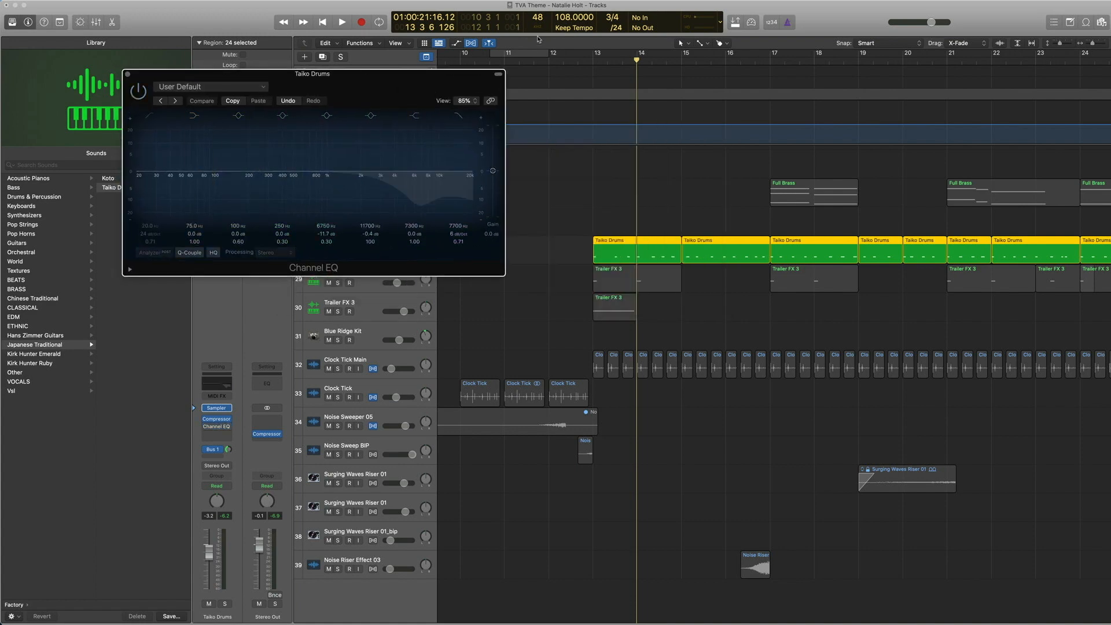
click(579, 63)
key(space)
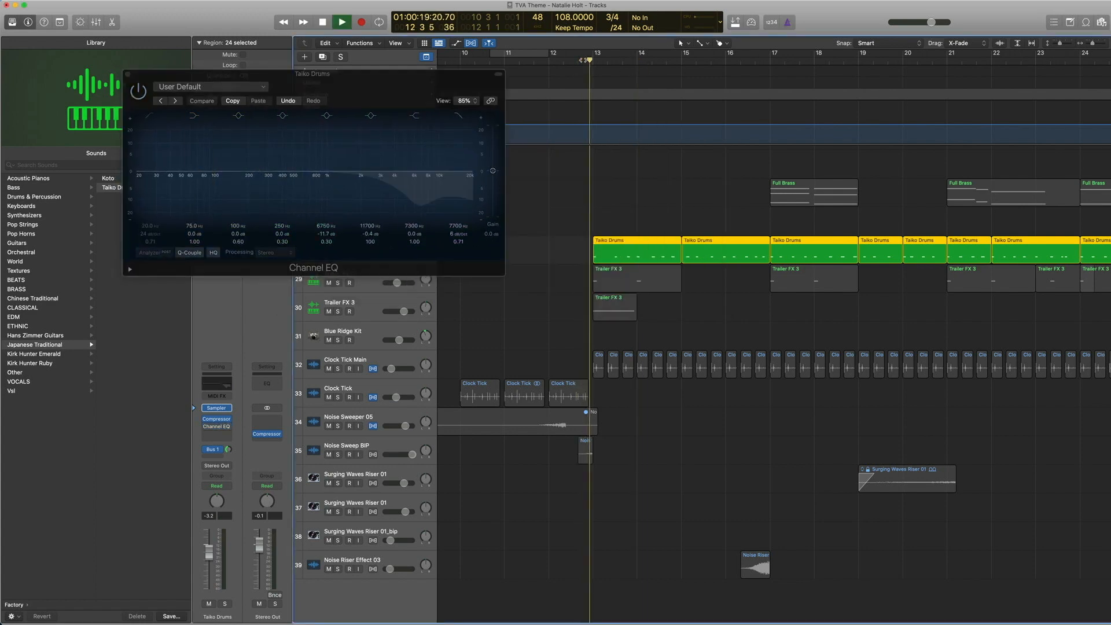
key(space)
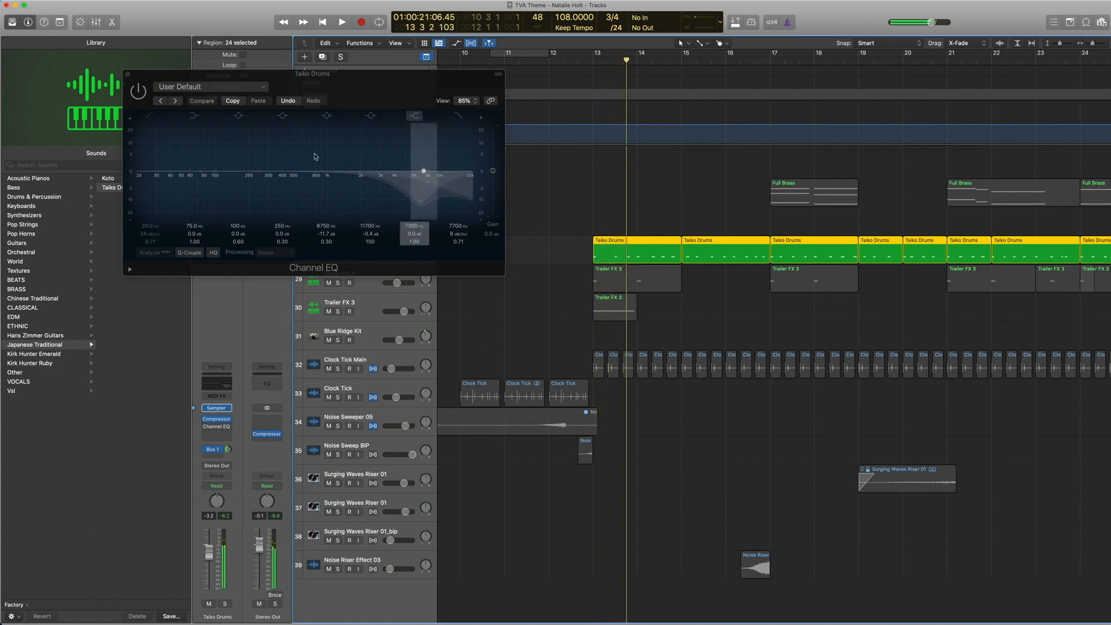
Re-enable the Taiko Drums Channel EQ, play the drums again from just before bar 13, and close the EQ
click(130, 83)
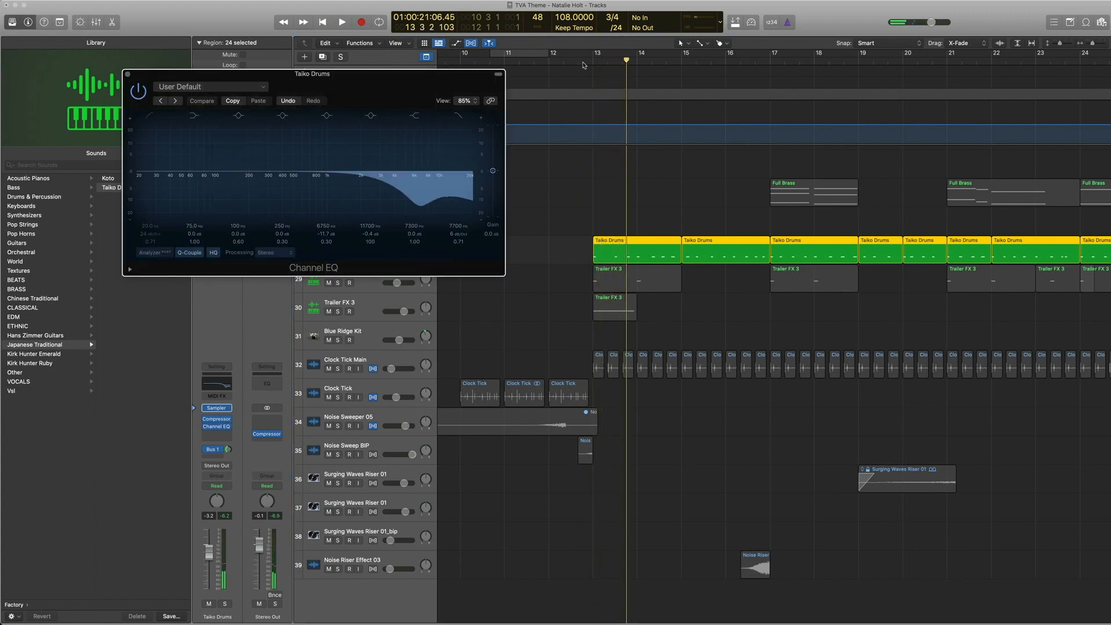
click(583, 62)
key(space)
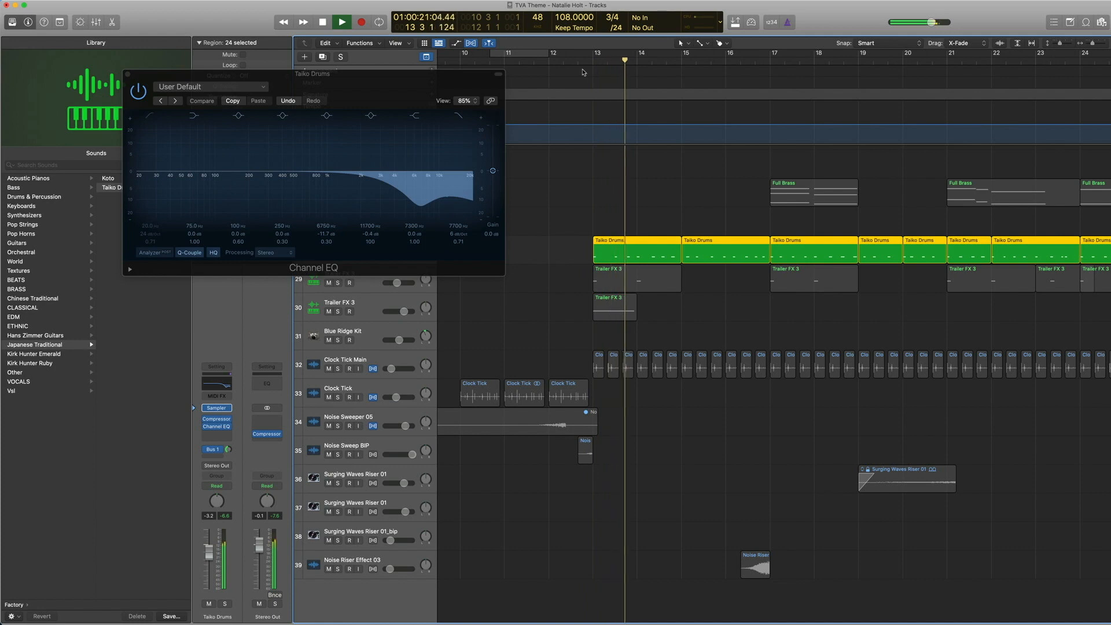
key(space)
click(128, 75)
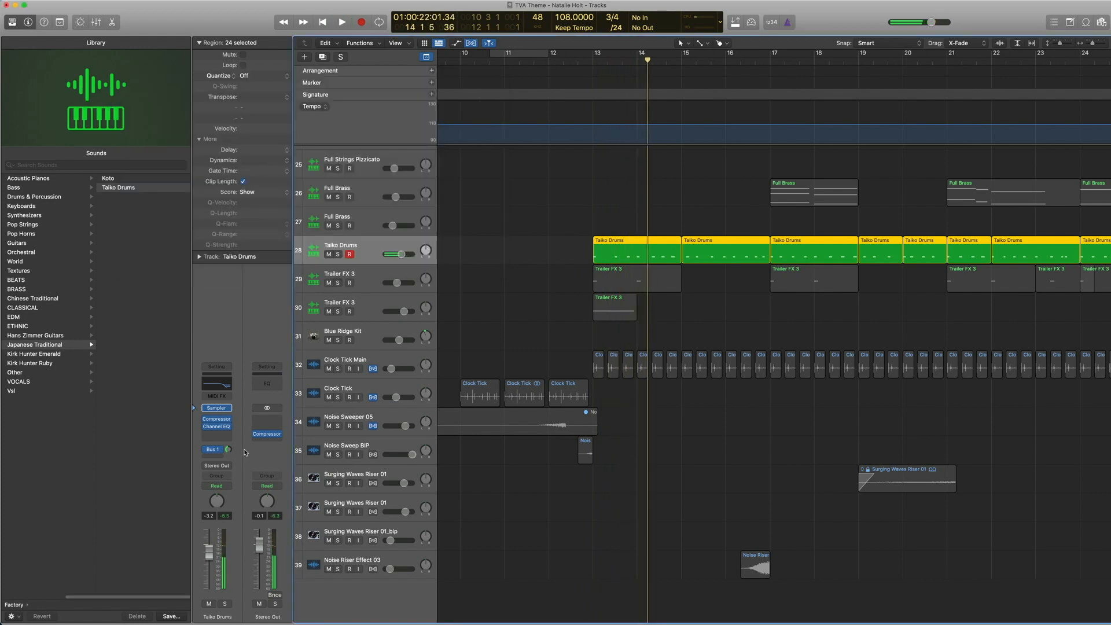
Open the Compressor on the Taiko Drums track, play the drums from just before bar 13 to watch its meters, and close it
mouse_move(217, 422)
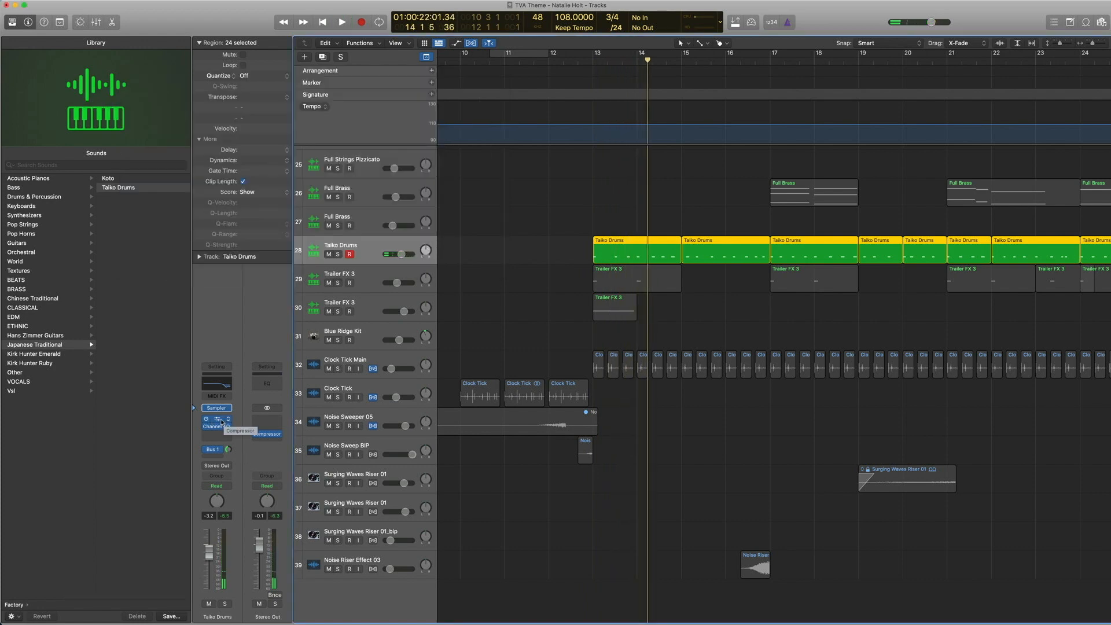
click(223, 421)
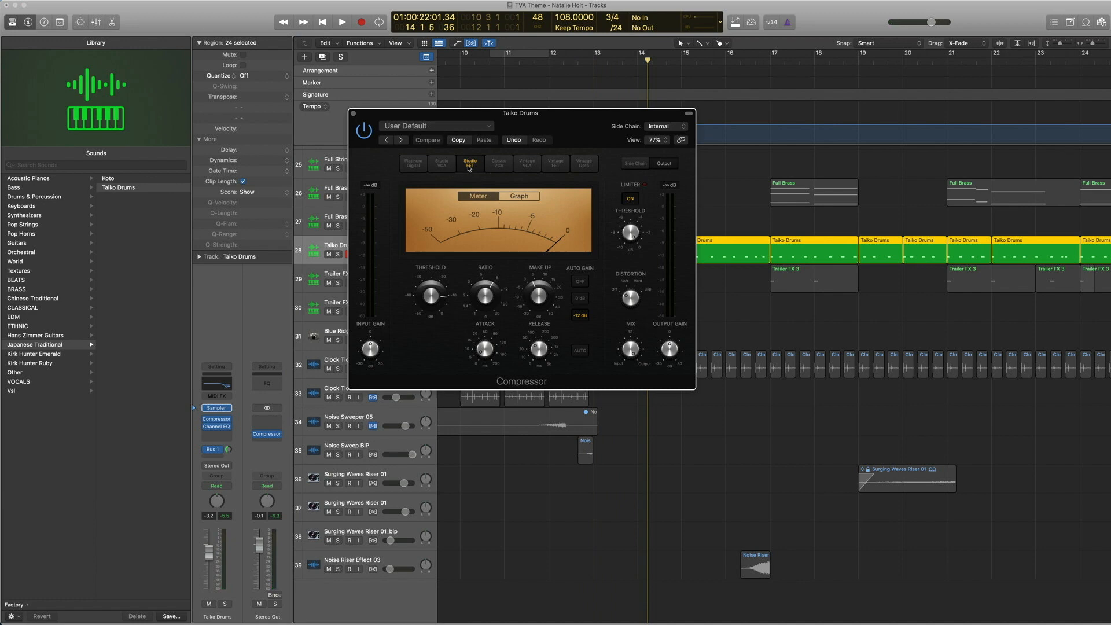
drag(405, 113, 160, 81)
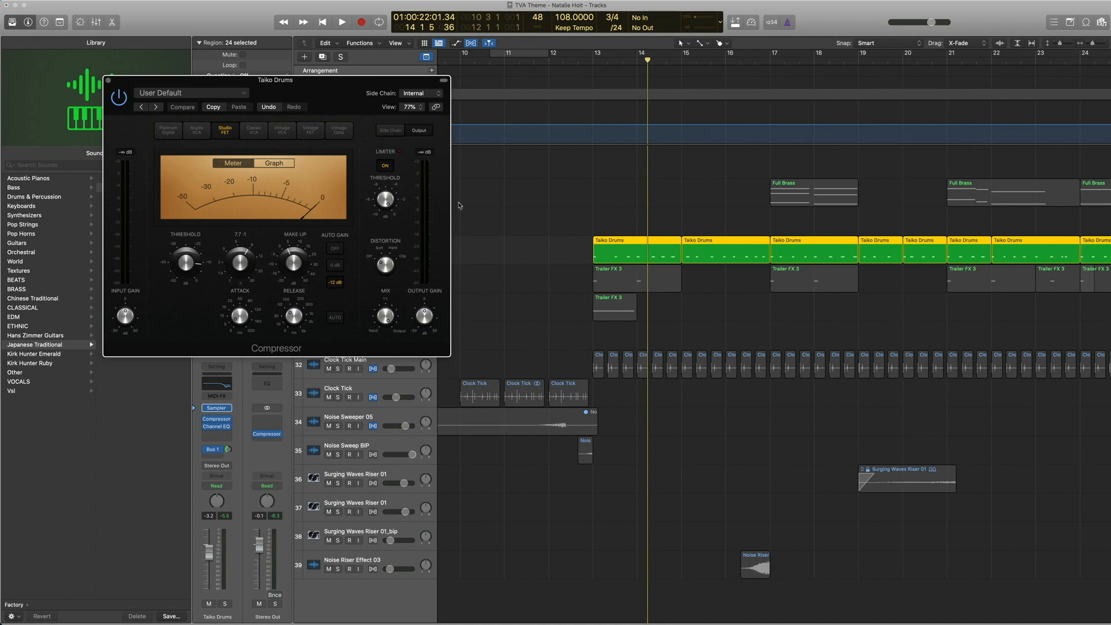
click(578, 62)
key(space)
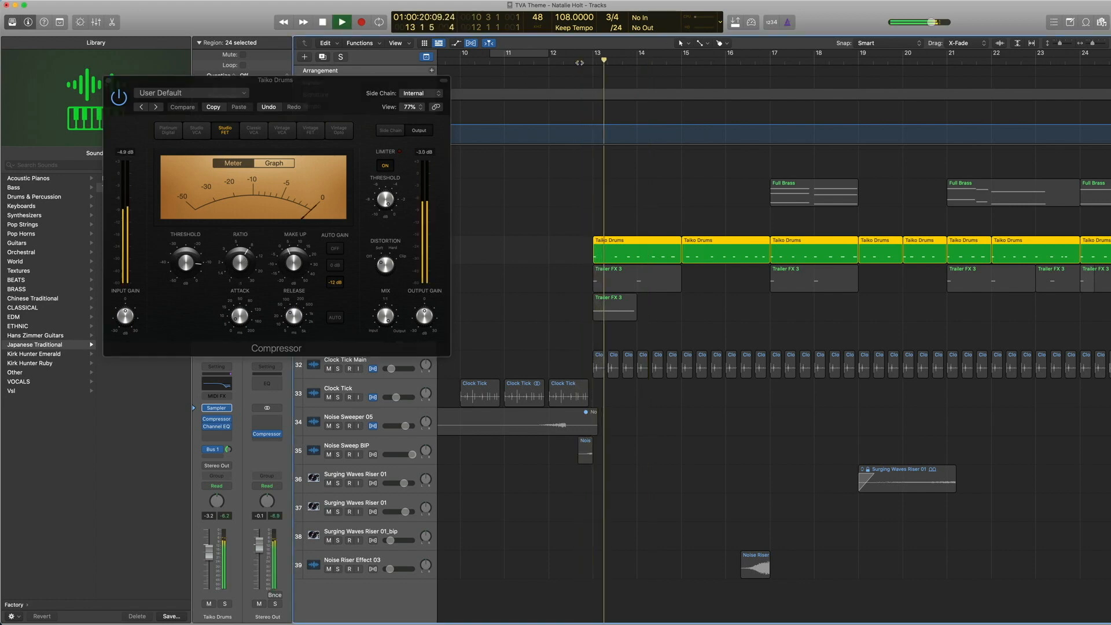
key(space)
click(109, 80)
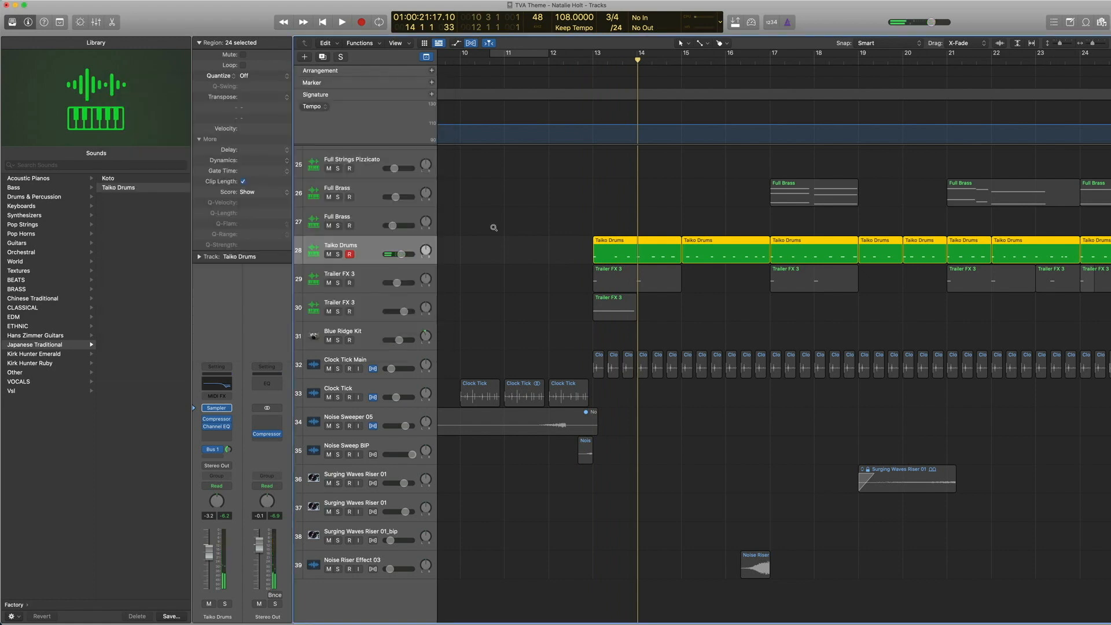
Select the first Trailer FX 3 track, below Taiko Drums, and show its sampler preset in the Library's Textures FX category
key(z)
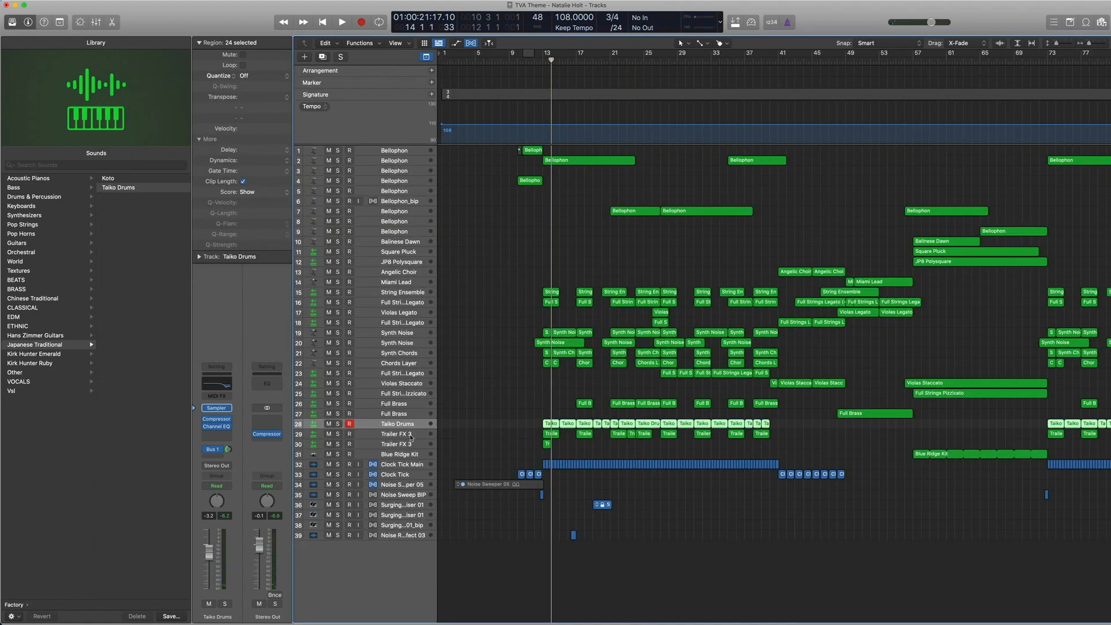
key(z)
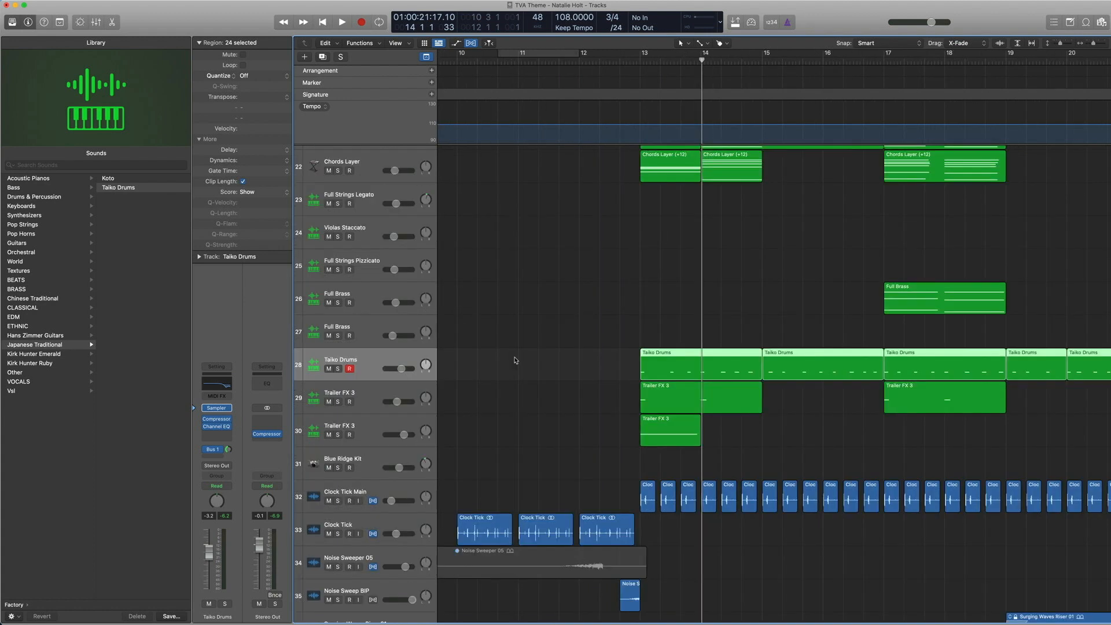
click(390, 393)
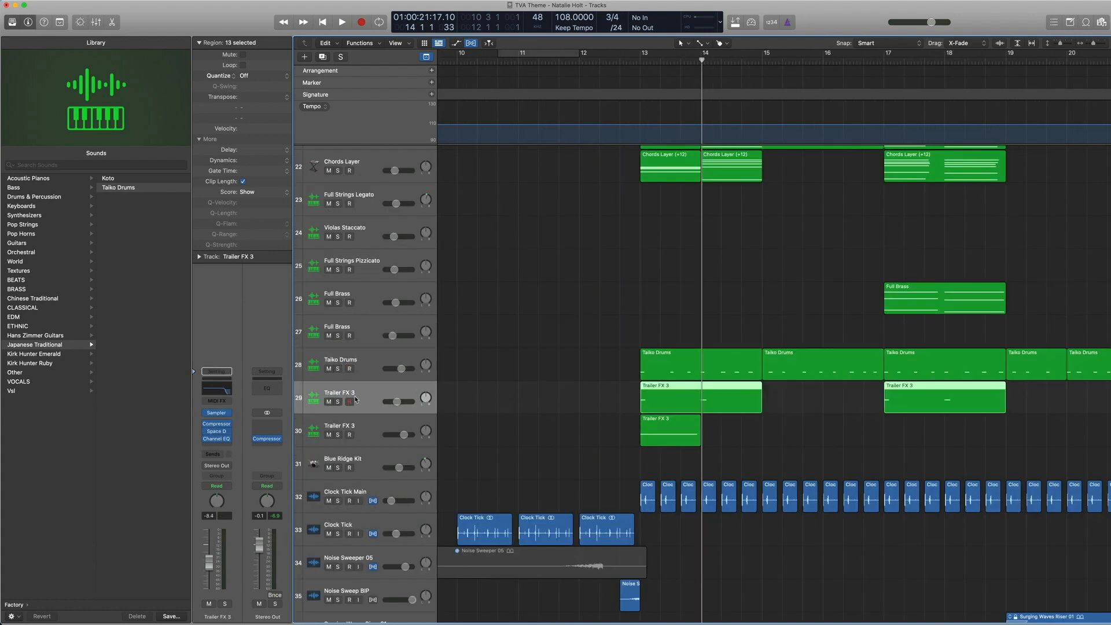
click(197, 414)
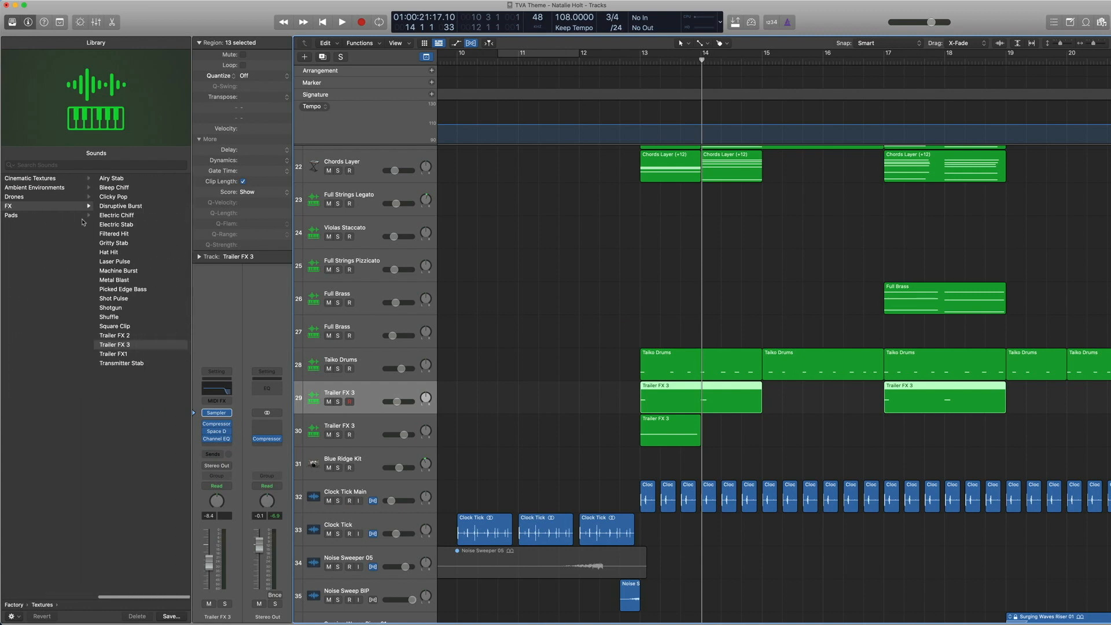
Solo the regions of the first Trailer FX 3 track and play them from just before bar 13
click(680, 389)
key(space)
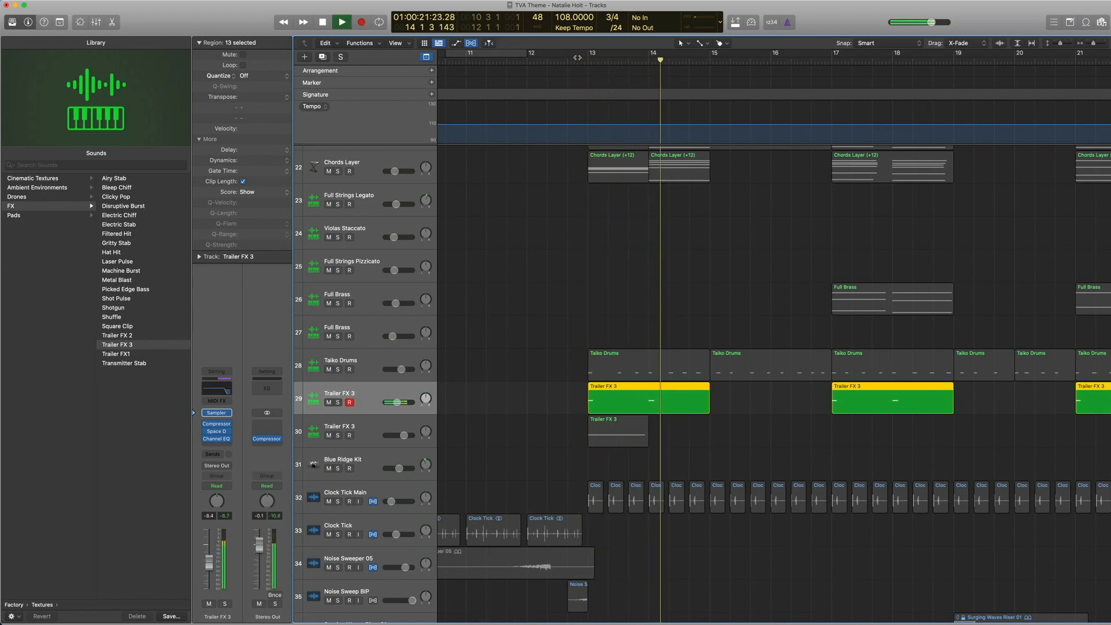
key(space)
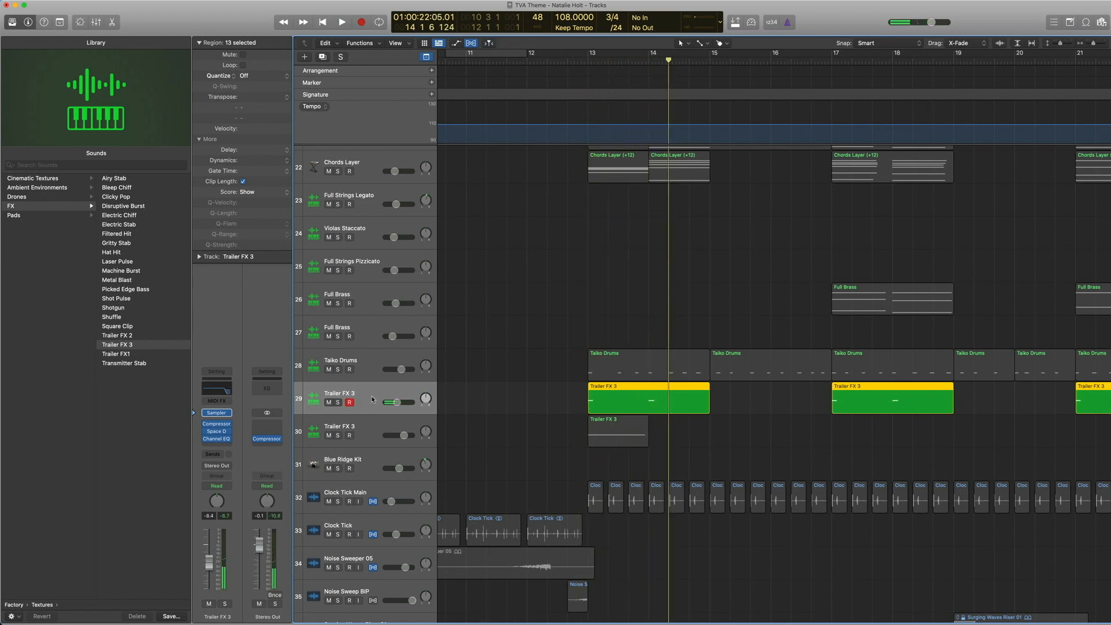
Solo the Taiko Drums region and the Trailer FX 3 region below it at bar 13 and play both from just before bar 13
click(599, 401)
click(612, 368)
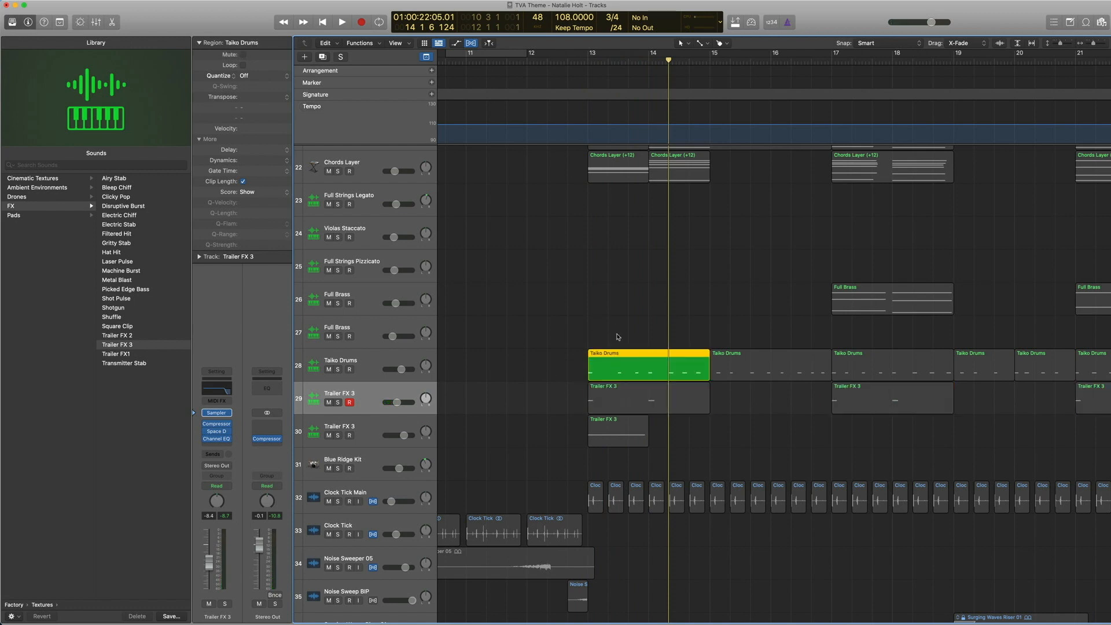
click(616, 409)
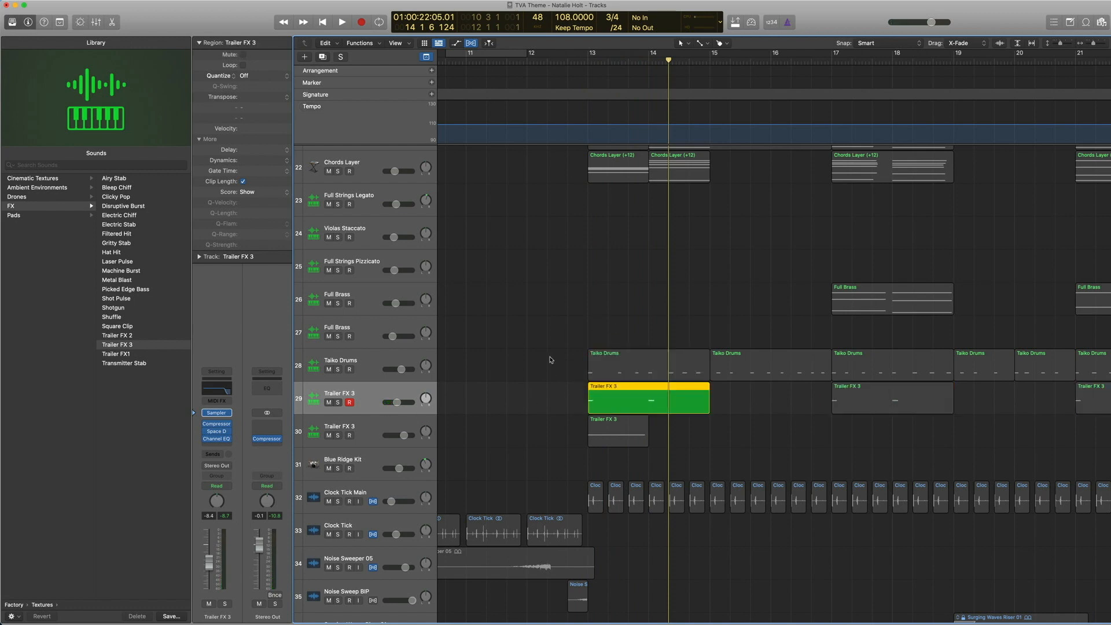
drag(557, 332, 655, 397)
double_click(577, 60)
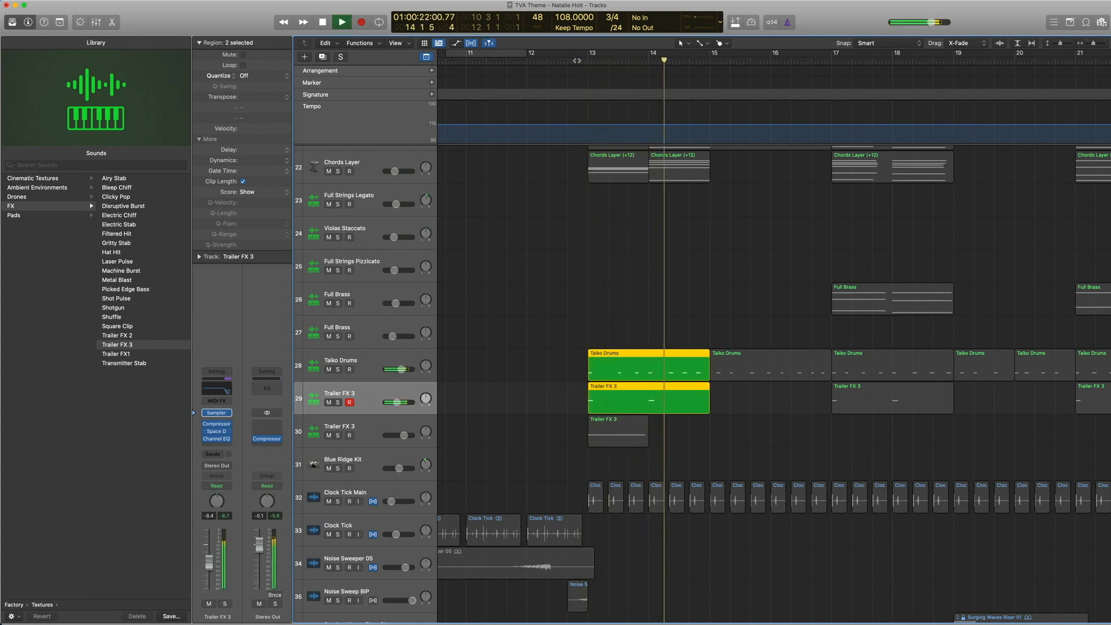
key(space)
Open the first Trailer FX 3 track's Compressor, Space Designer and Channel EQ, examine the settings, and close the Compressor and EQ
click(528, 352)
click(632, 399)
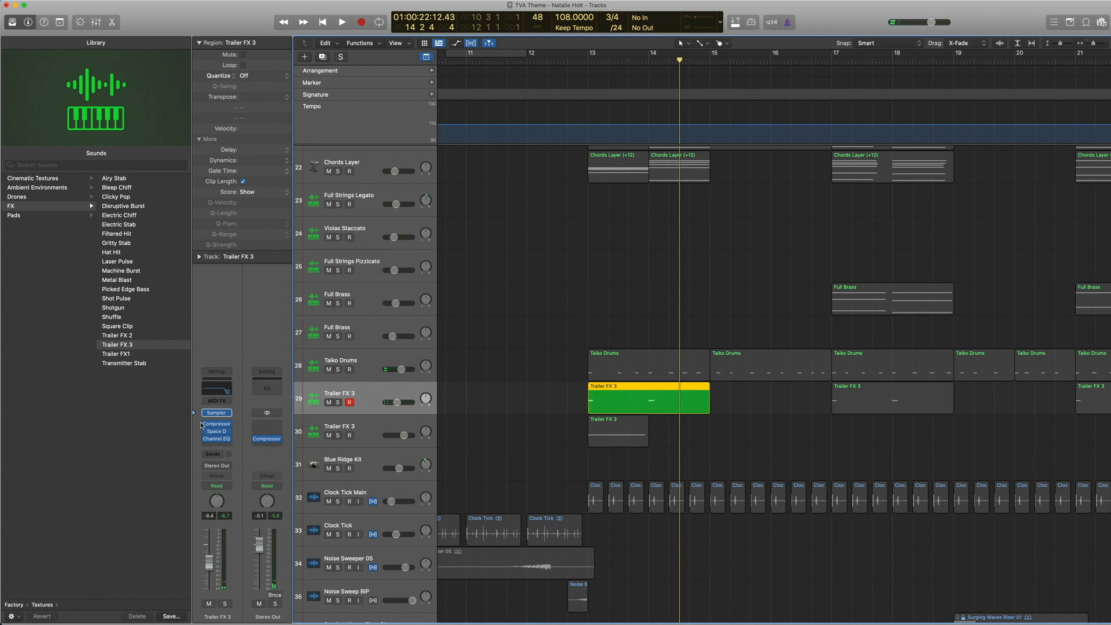
click(218, 423)
click(218, 431)
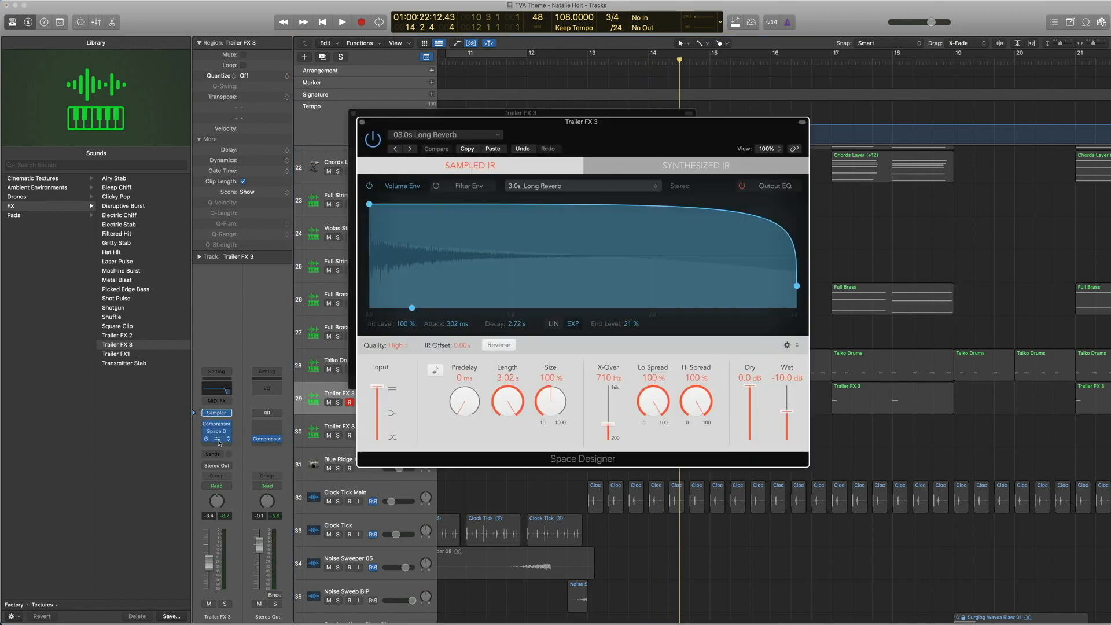
click(217, 439)
click(539, 116)
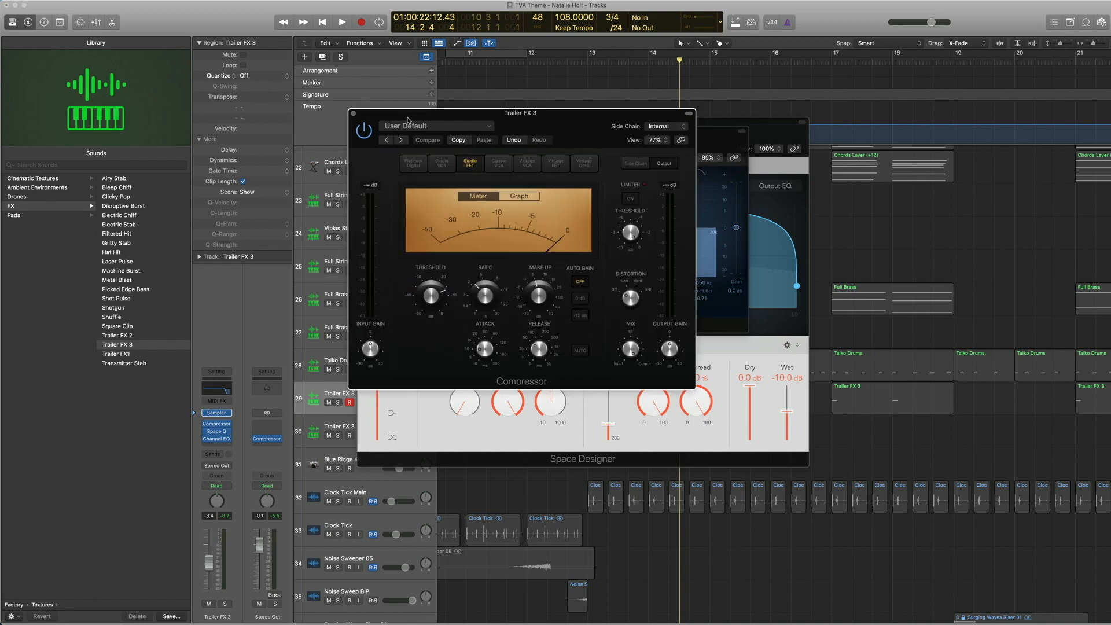
click(353, 114)
drag(436, 131, 319, 124)
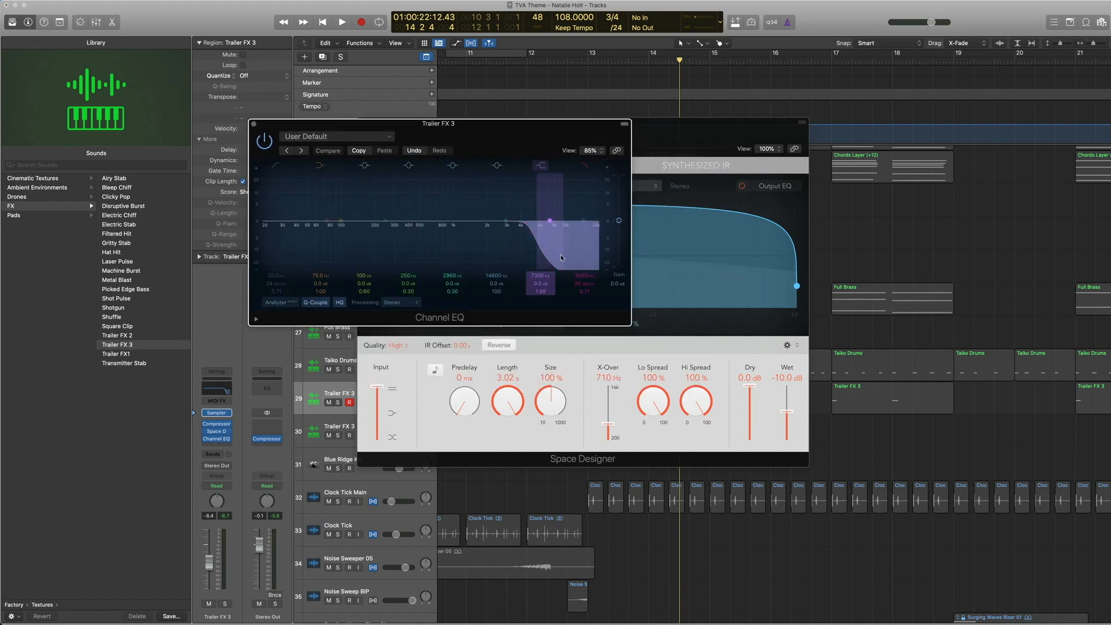
click(254, 124)
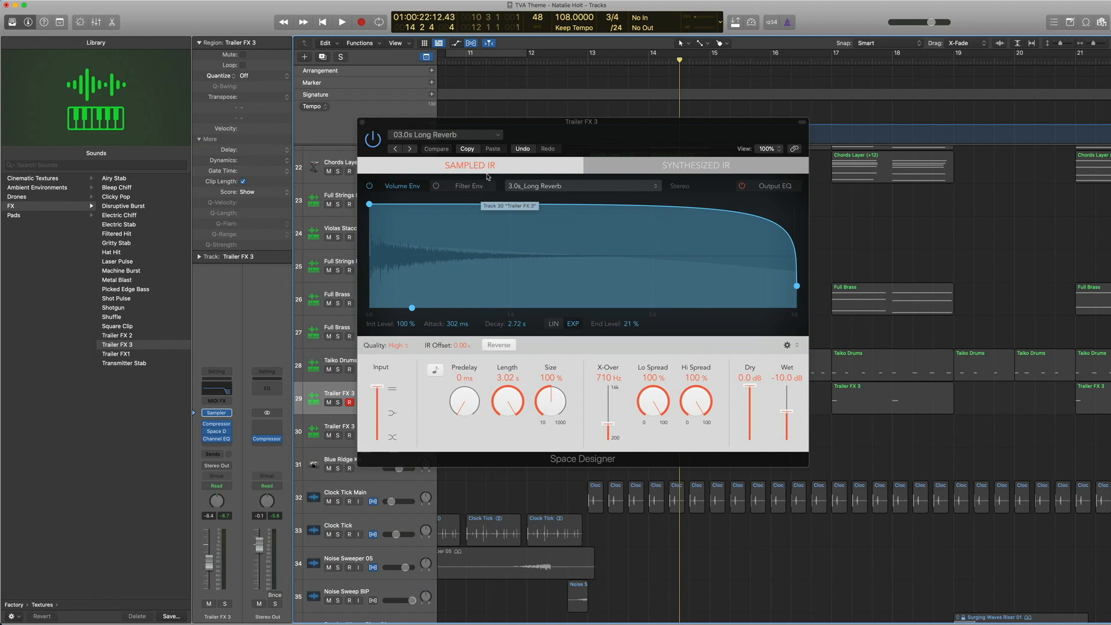
Look through the Large Spaces Halls presets of the first Trailer FX 3 track's Space Designer and close the reverb unchanged
click(456, 138)
mouse_move(476, 306)
mouse_move(590, 315)
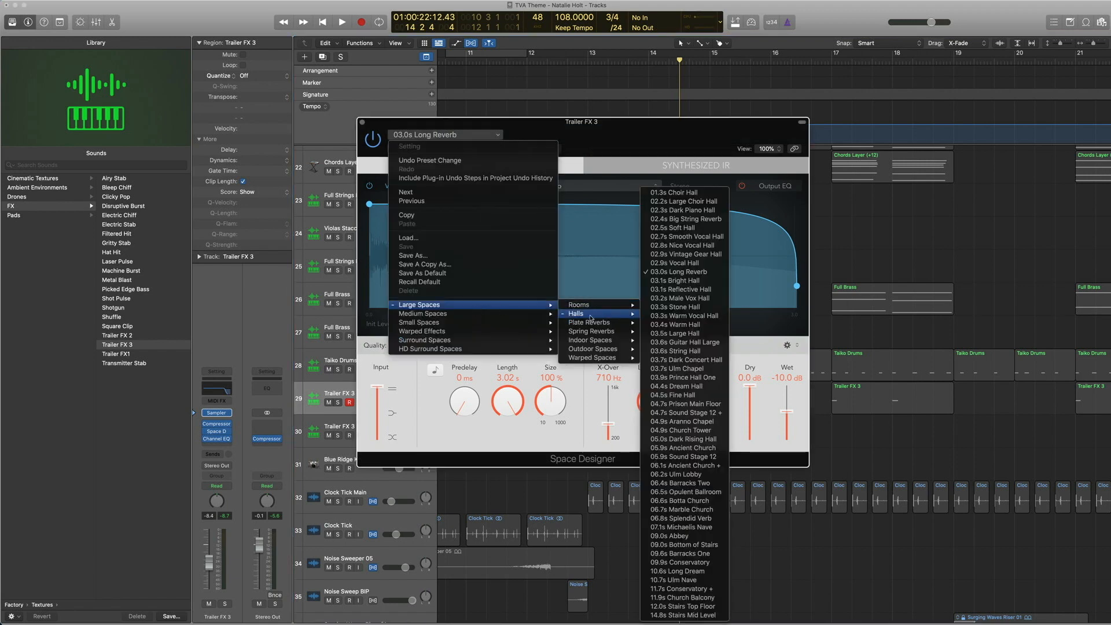
click(362, 121)
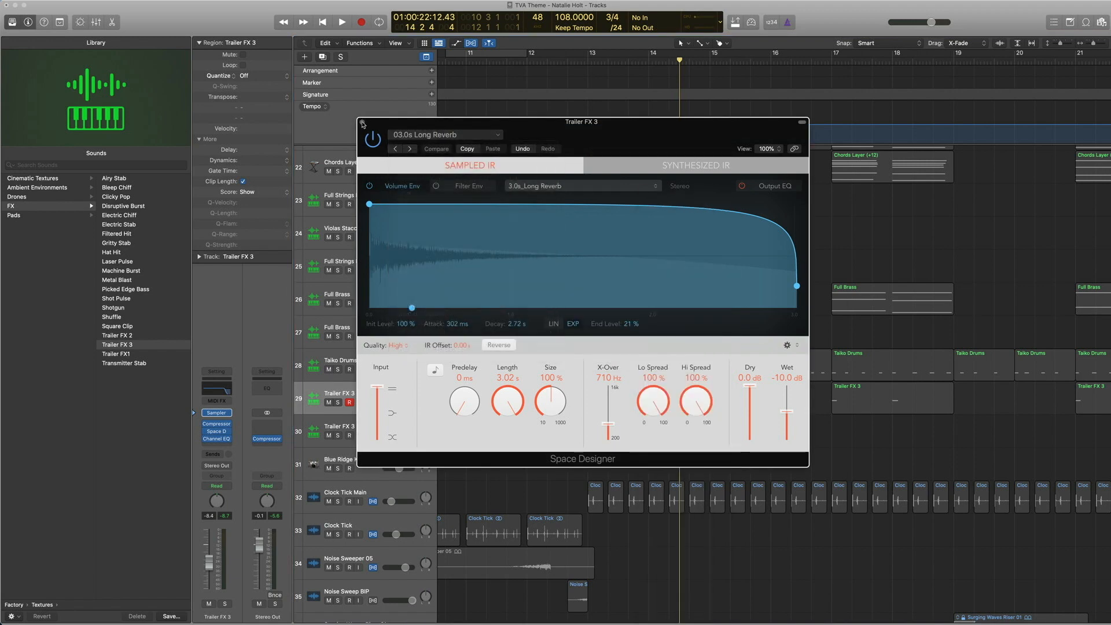
click(362, 121)
Solo the Taiko Drums region and the Trailer FX 3 region directly below it, and play both from bar 13
drag(700, 452, 694, 371)
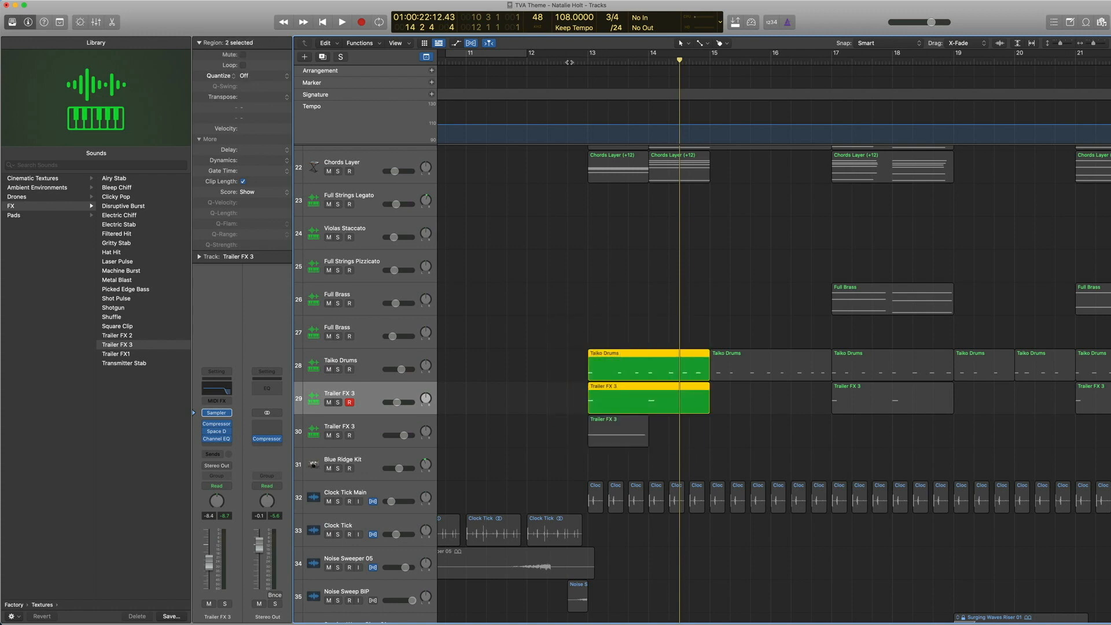
click(588, 61)
key(space)
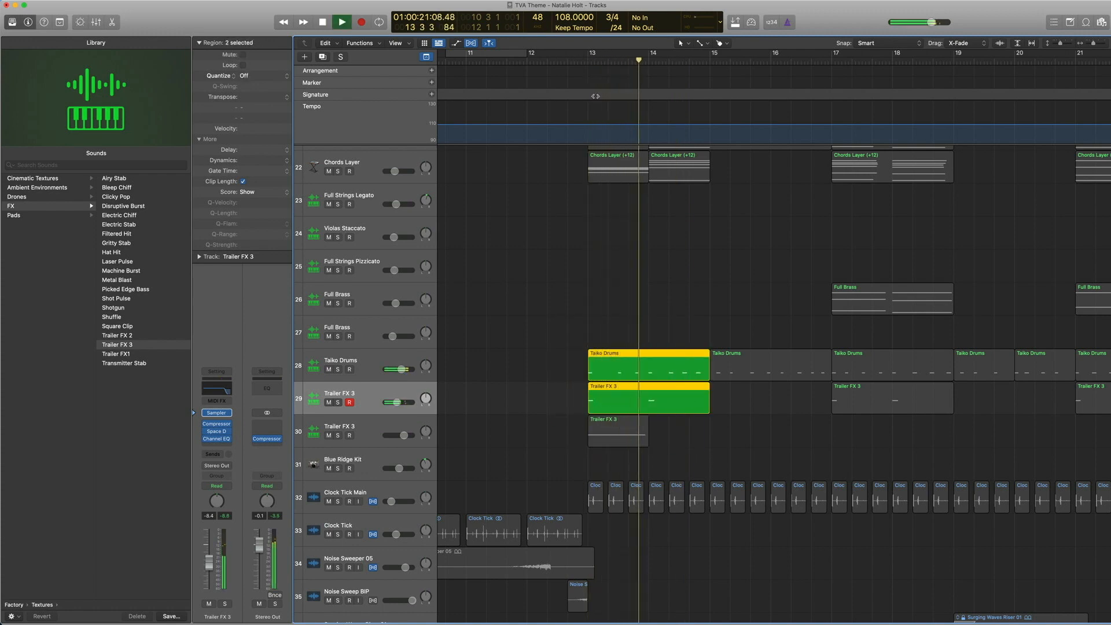
Select the second Trailer FX 3 track, show its sampler preset in the Library, and play its region from bar 13
click(371, 429)
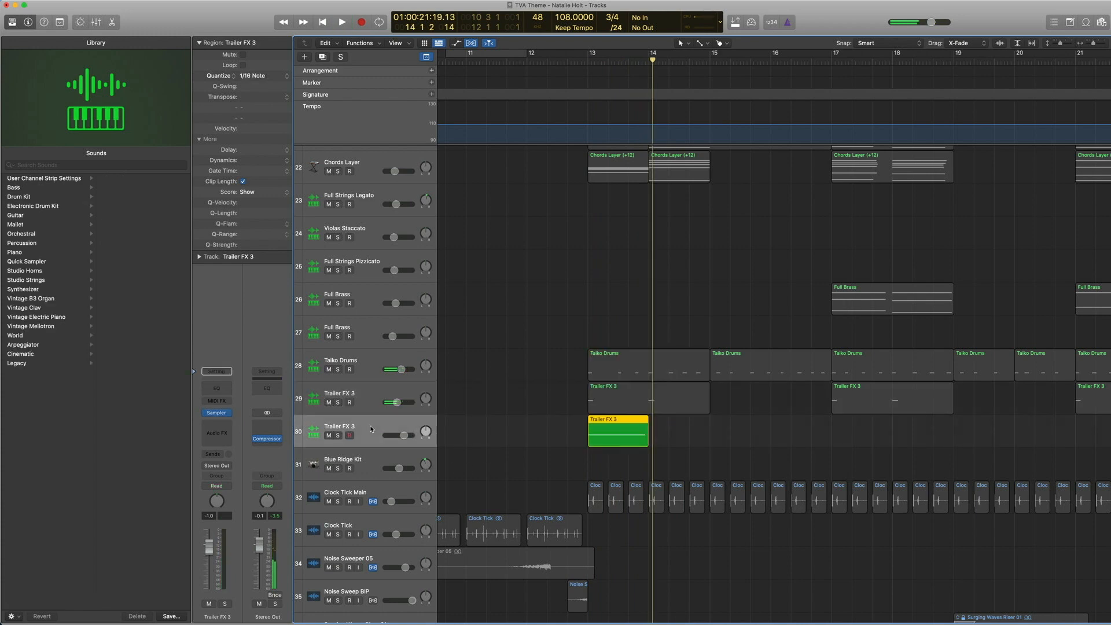
click(198, 415)
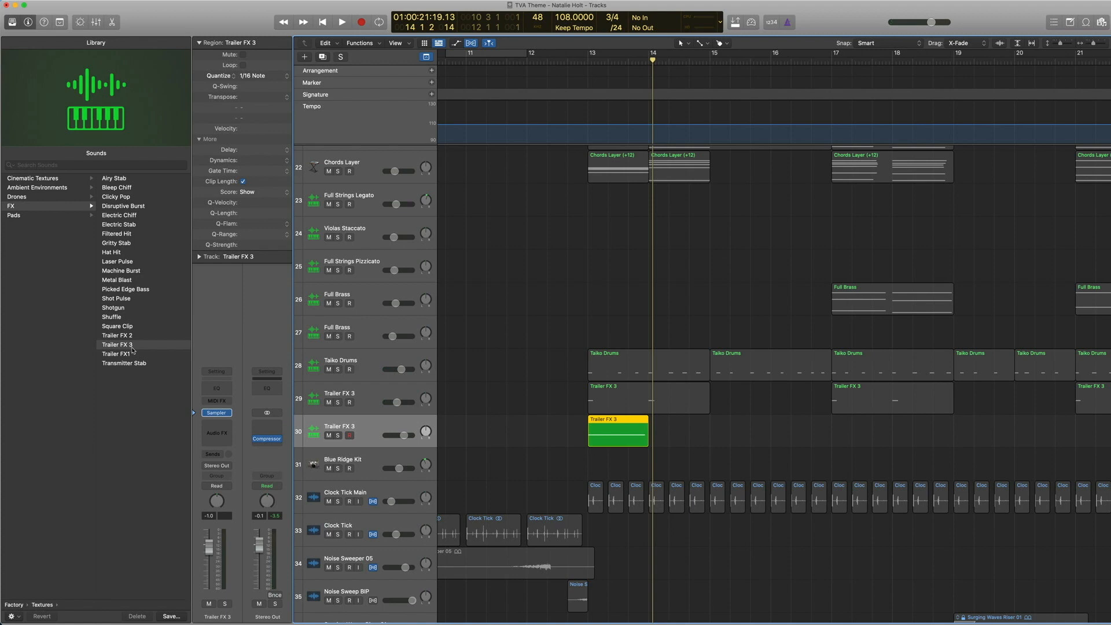
key(shift+space)
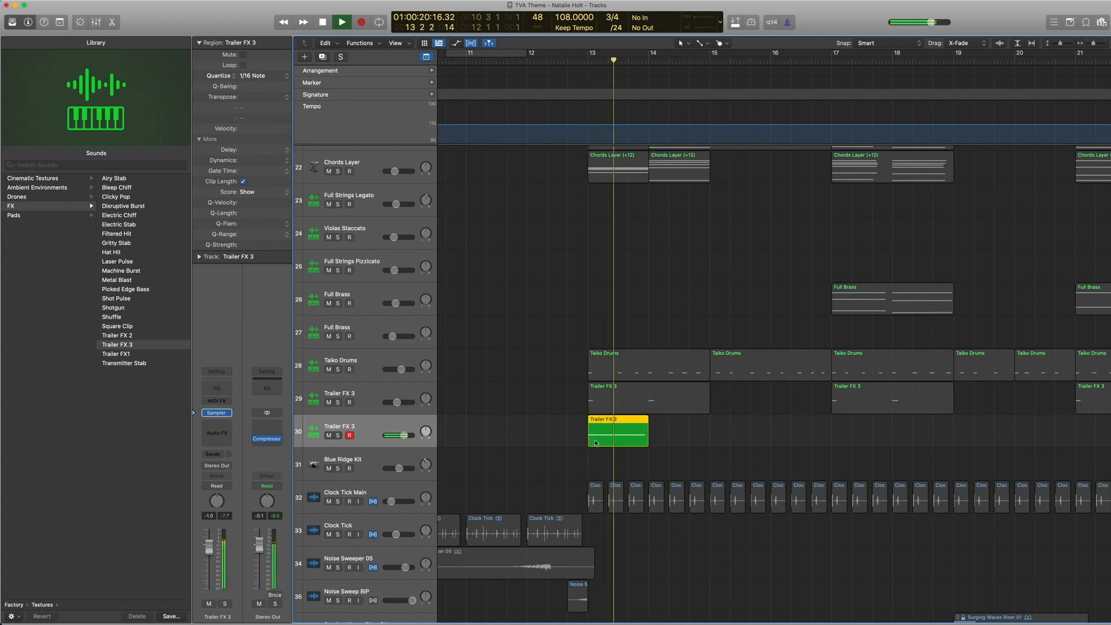
key(space)
Select the Taiko Drums and both tracks' Trailer FX 3 regions between bars 13 and 17 and play them soloed together
drag(762, 451, 572, 346)
key(shift+space)
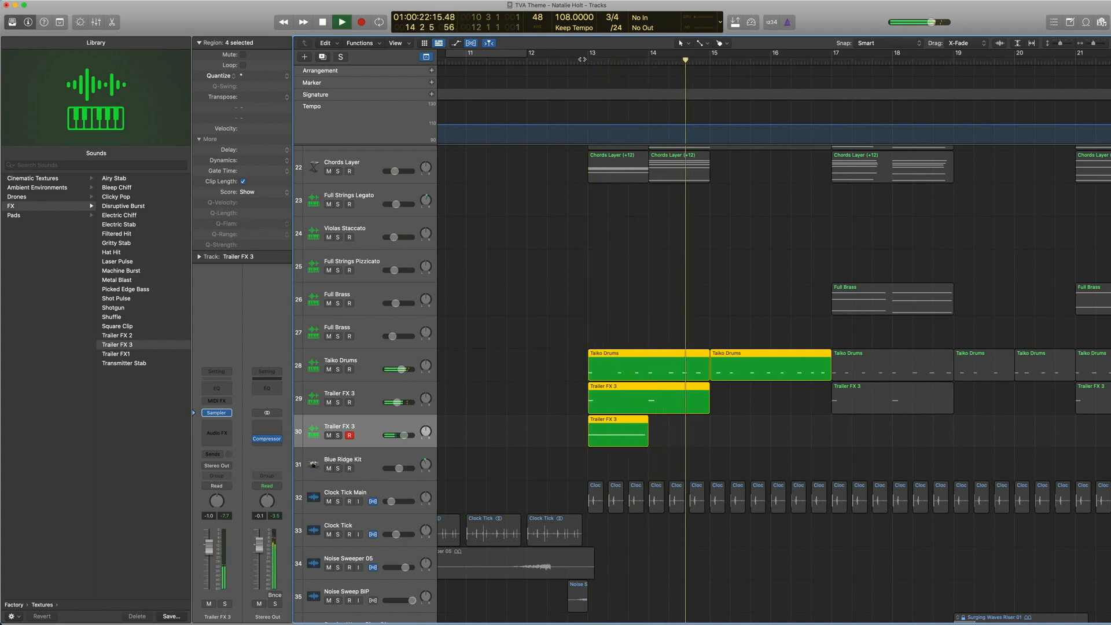
key(space)
Play the string, synth, brass, Taiko and Trailer FX regions around bars 13 to 19 soloed together, and clear the selection
key(z)
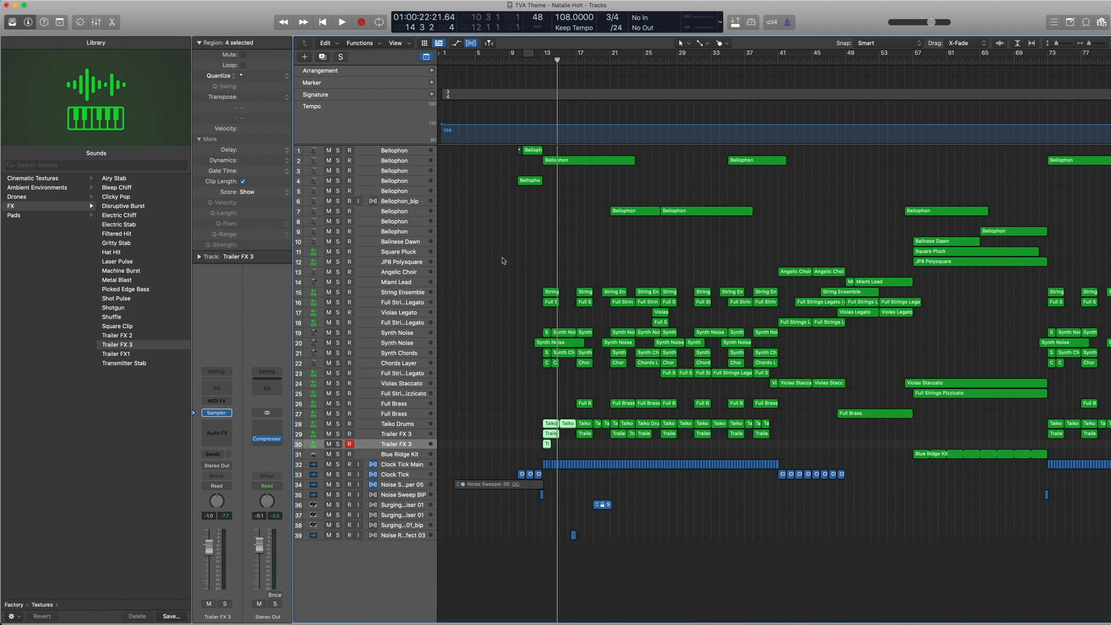
drag(503, 260, 598, 457)
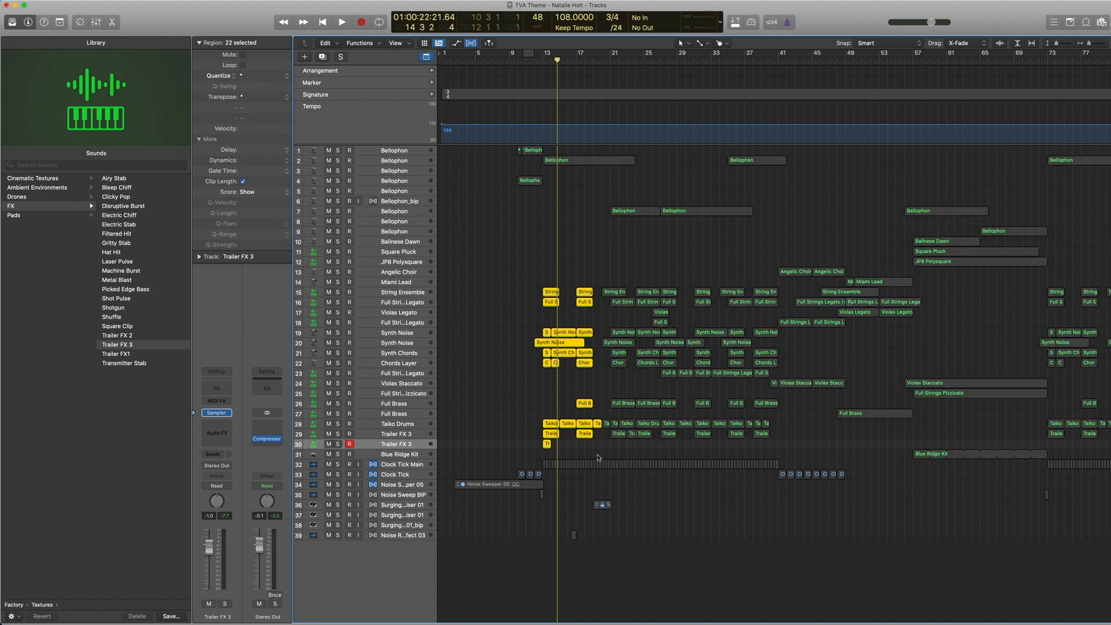
key(space)
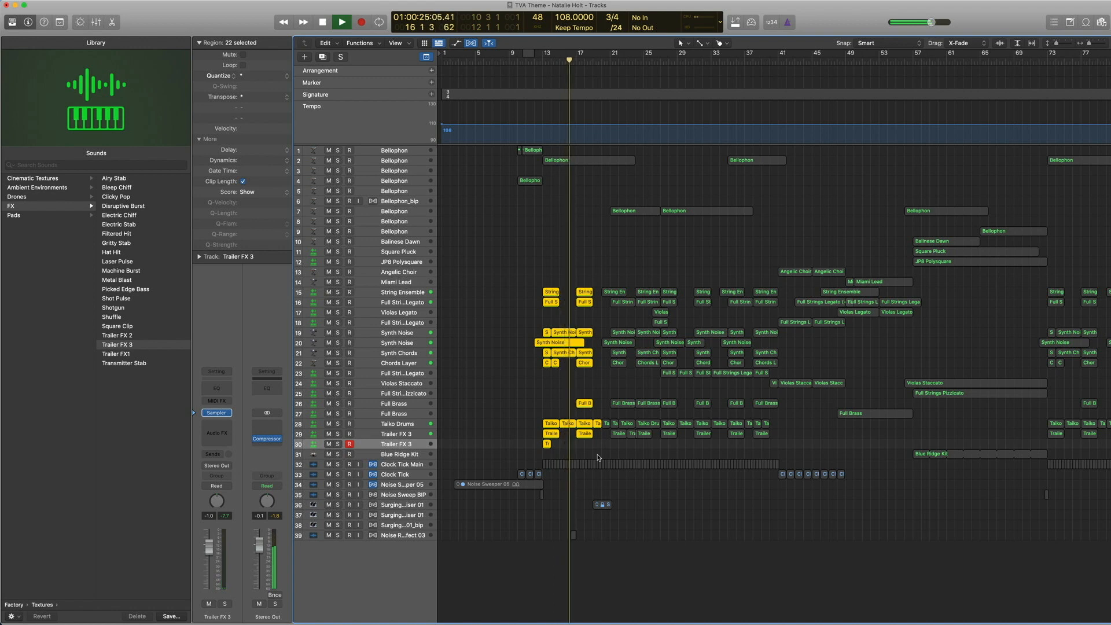
key(space)
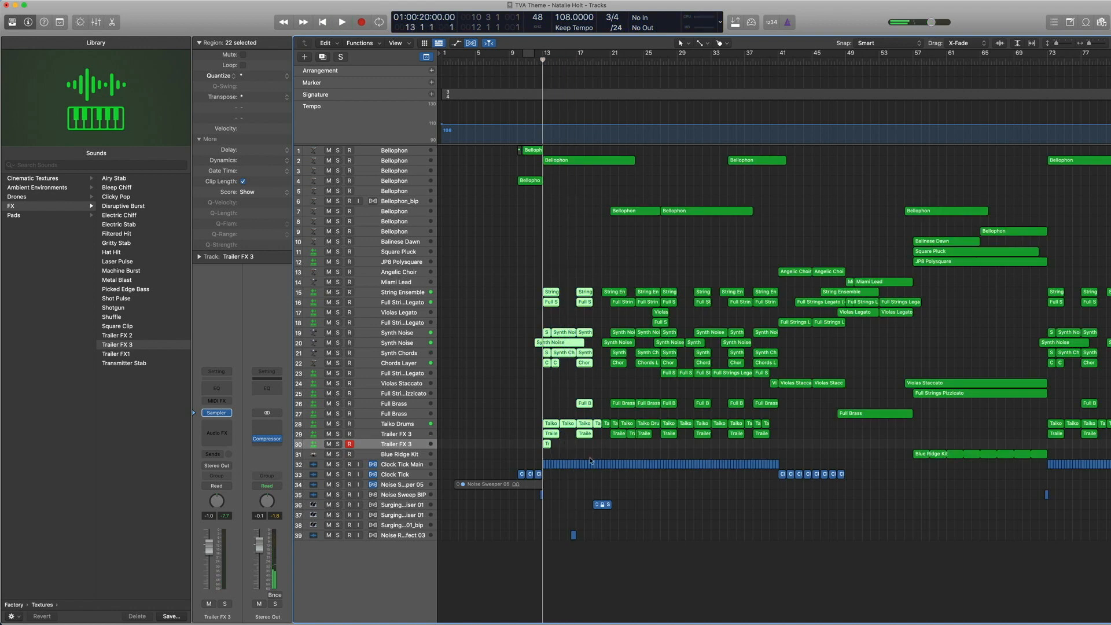
click(584, 459)
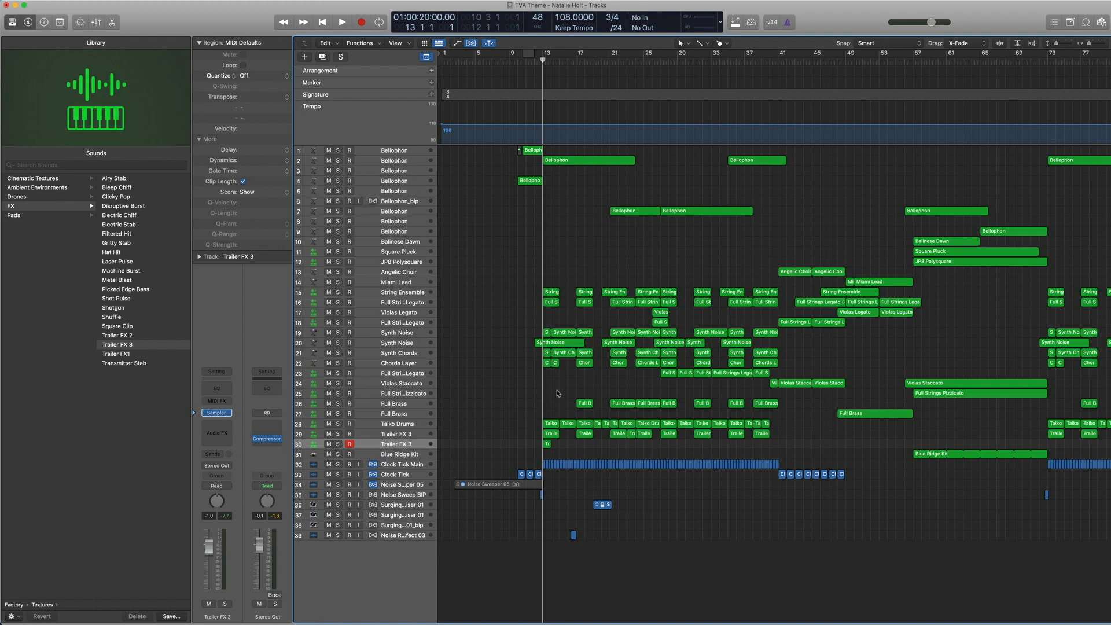
Select the Clock Tick Main track, search the Loop Browser for "clock", and clear the search
scroll(557, 393, right, 1)
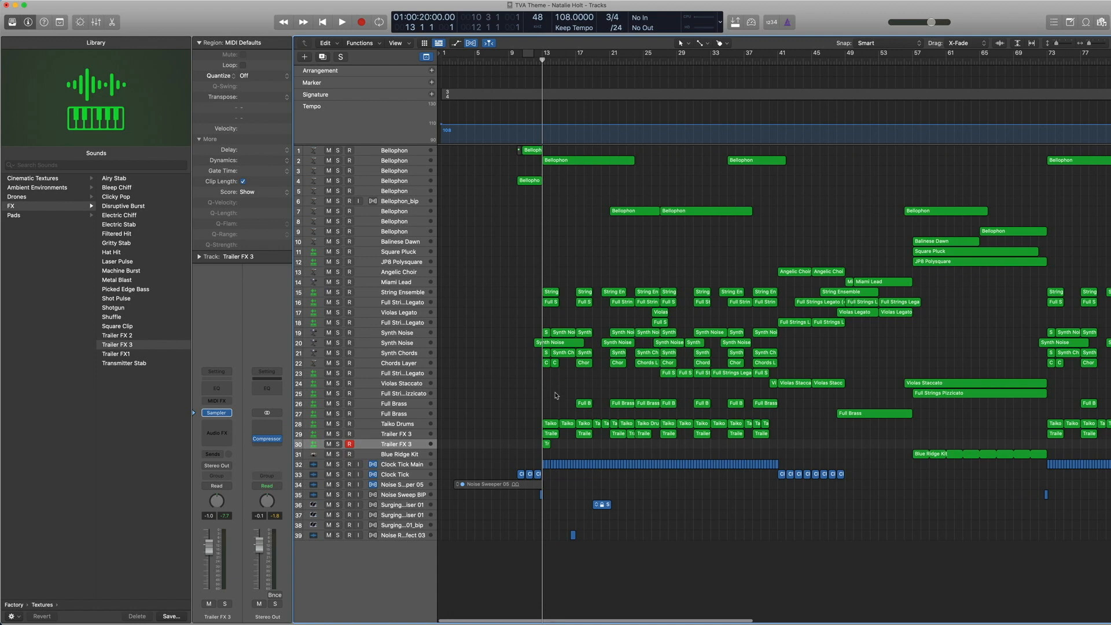
scroll(556, 396, right, 1)
click(407, 465)
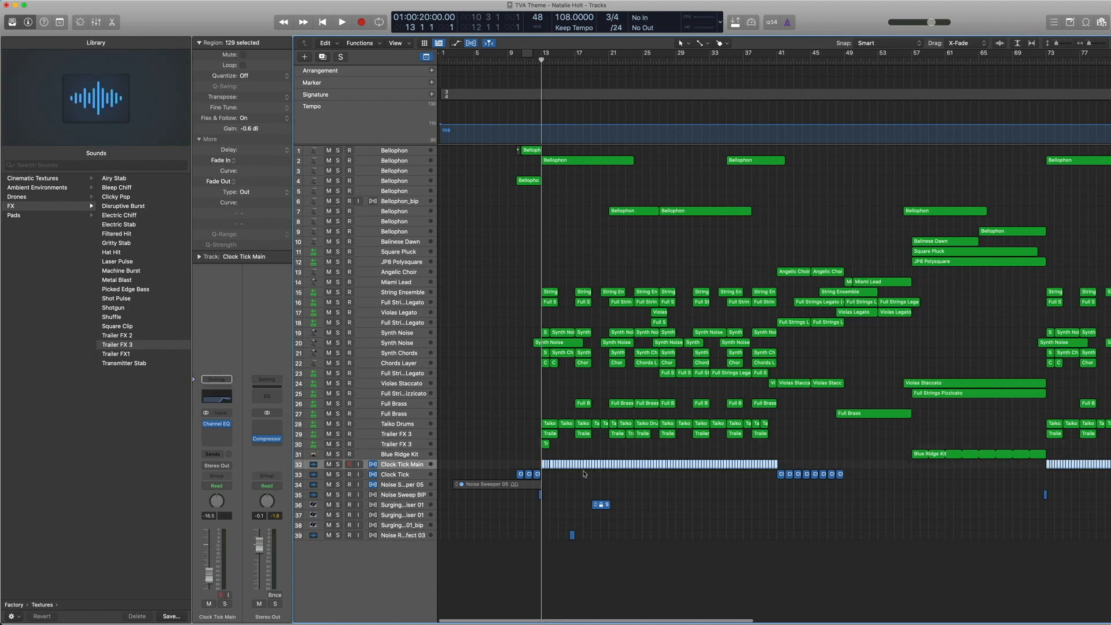
drag(599, 509, 524, 436)
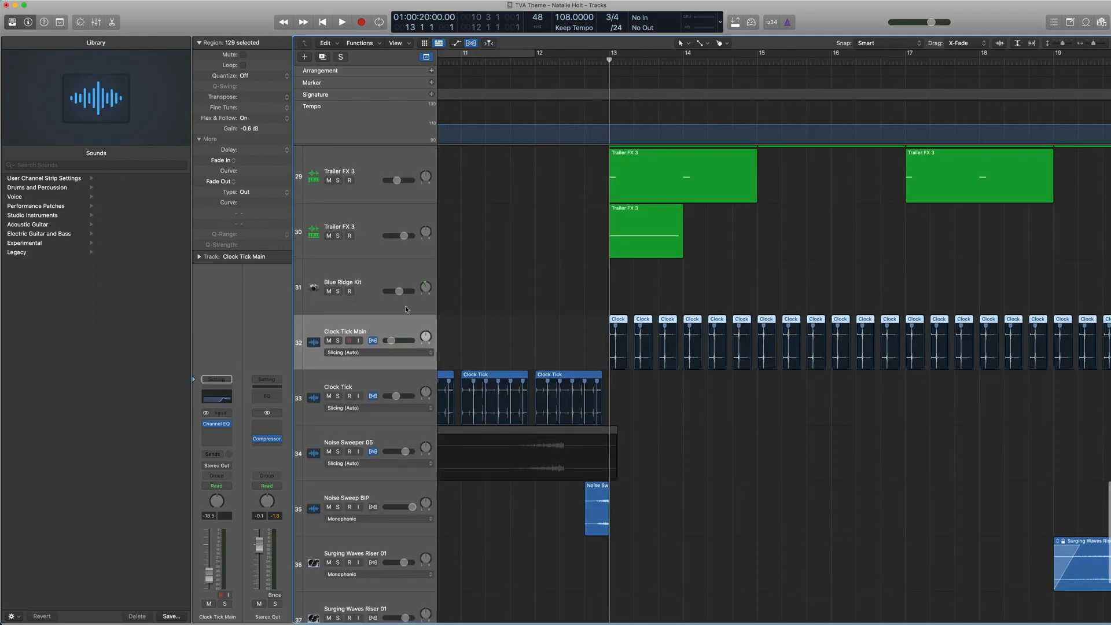
click(1084, 23)
click(1073, 75)
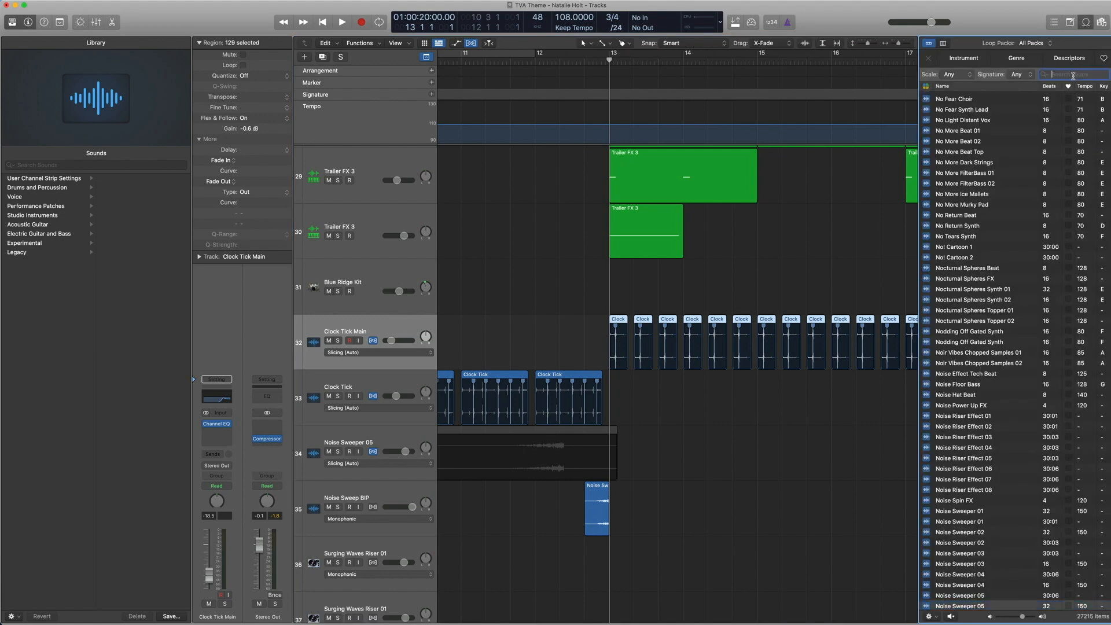
text(clock)
key(Return)
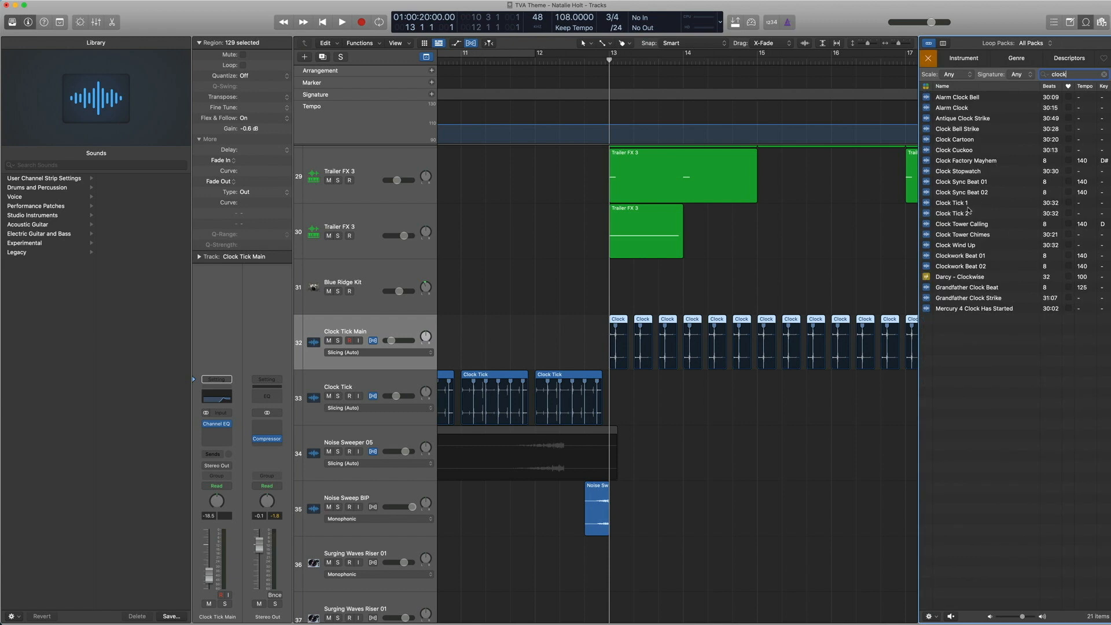
click(1104, 75)
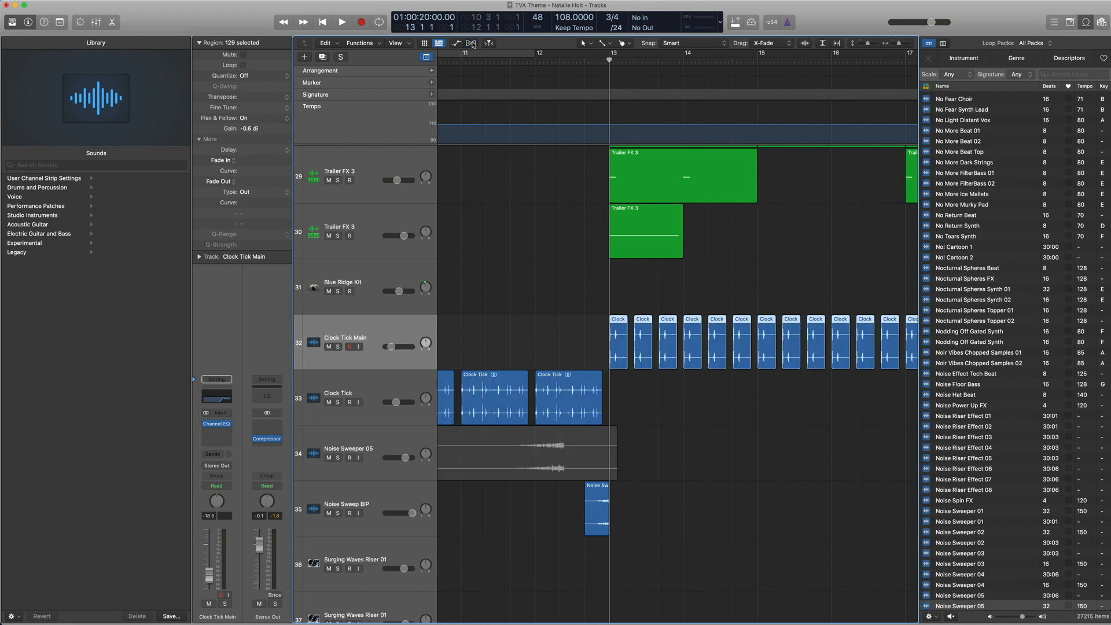
Show the Flex modes available for the Clock Tick Main track, and play its regions soloed from bar 13
click(371, 351)
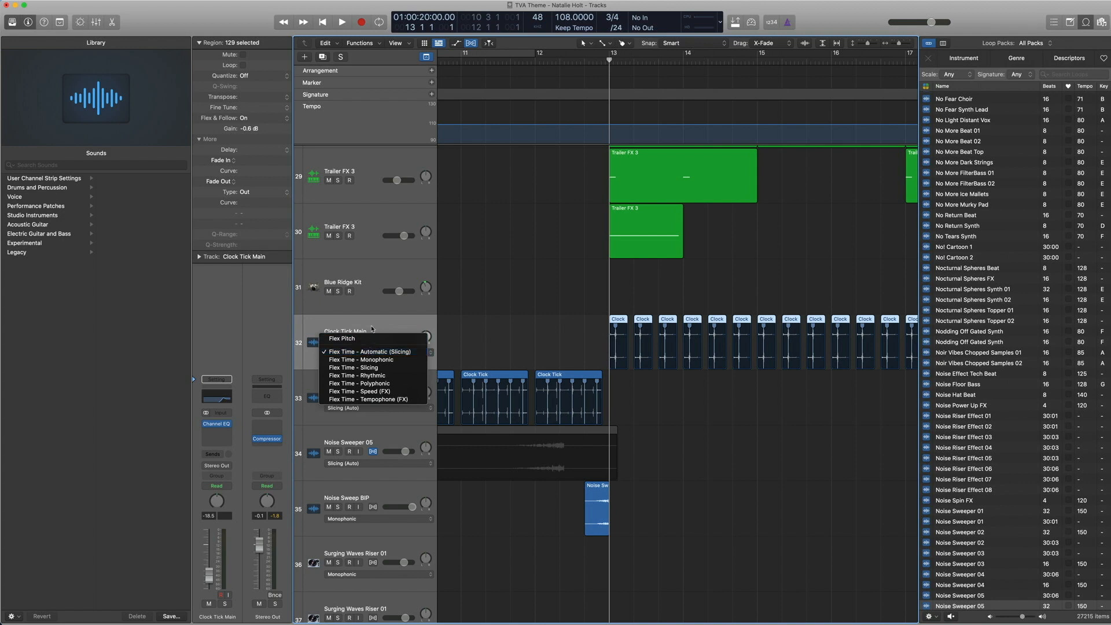
click(371, 326)
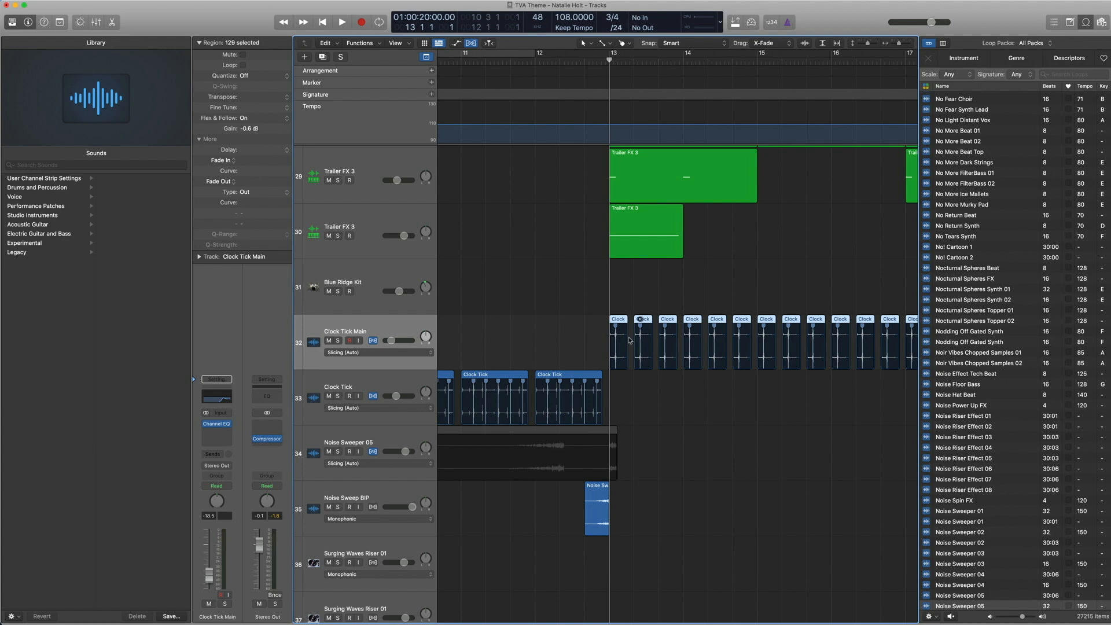
key(space)
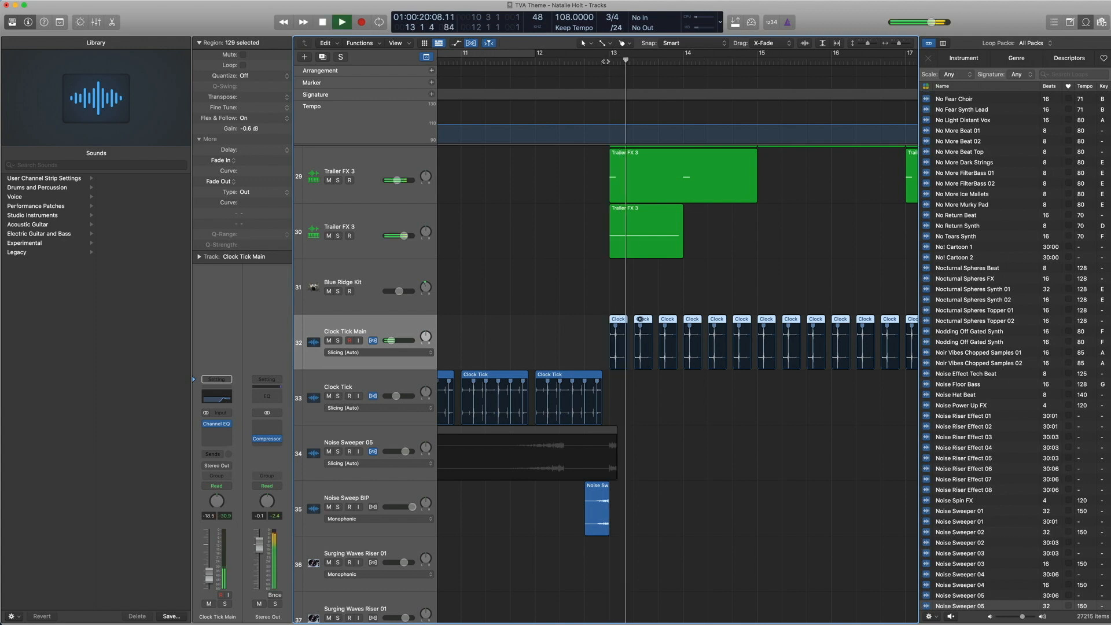
key(ctrl+s)
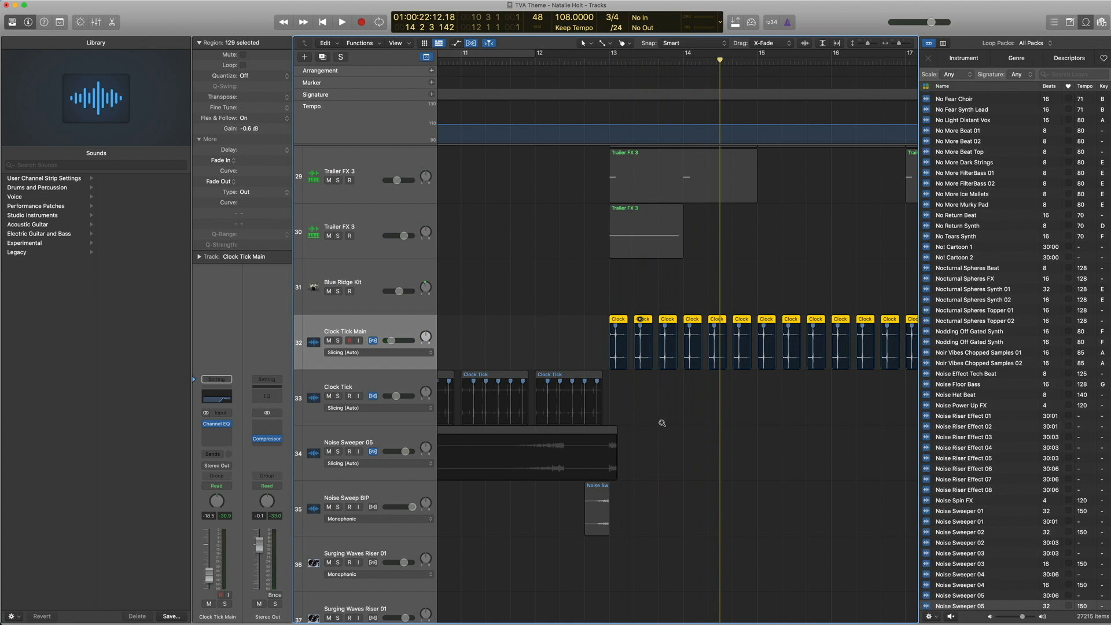
Examine the waveforms and flex markers of the first Clock Tick Main regions at bar 13, and hide the Flex view
drag(662, 423, 575, 287)
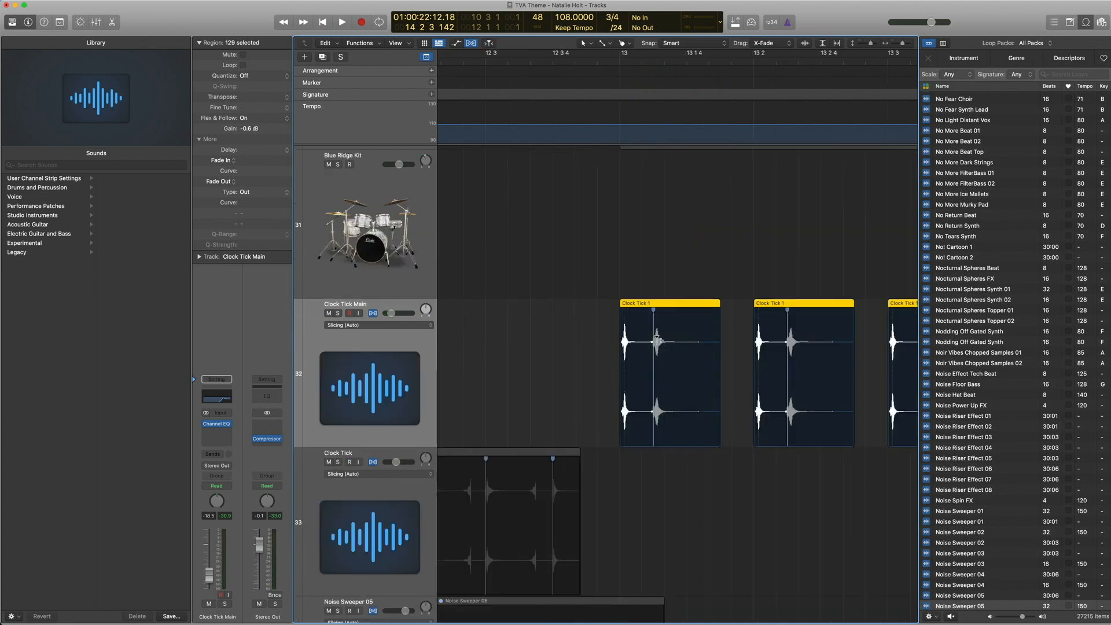
click(686, 328)
key(super+z)
ctrl+alt+click(561, 308)
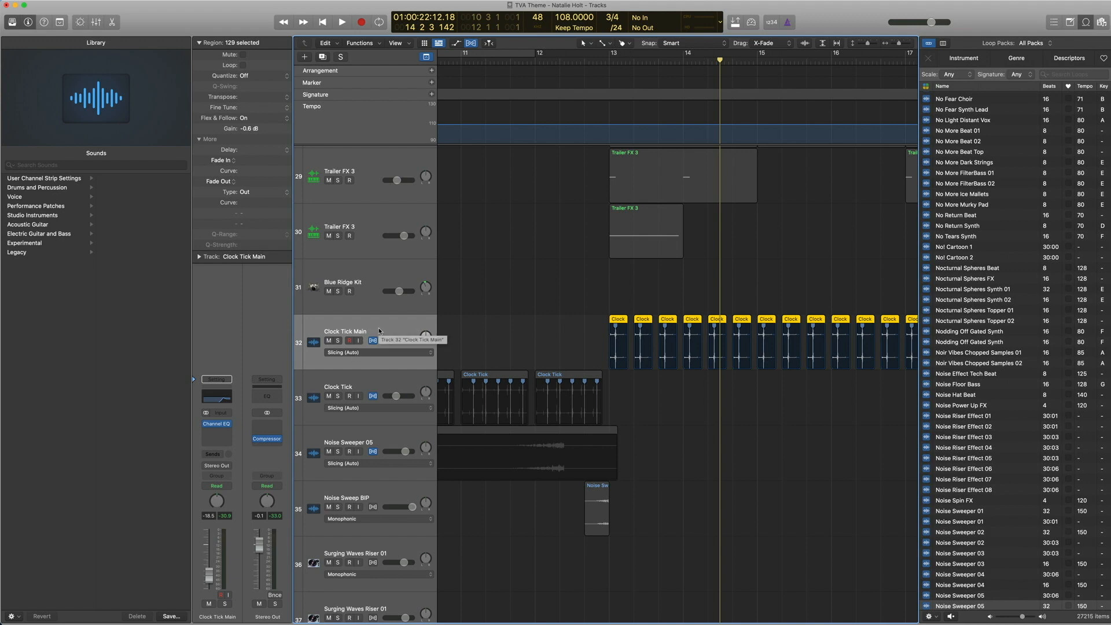
key(super+f)
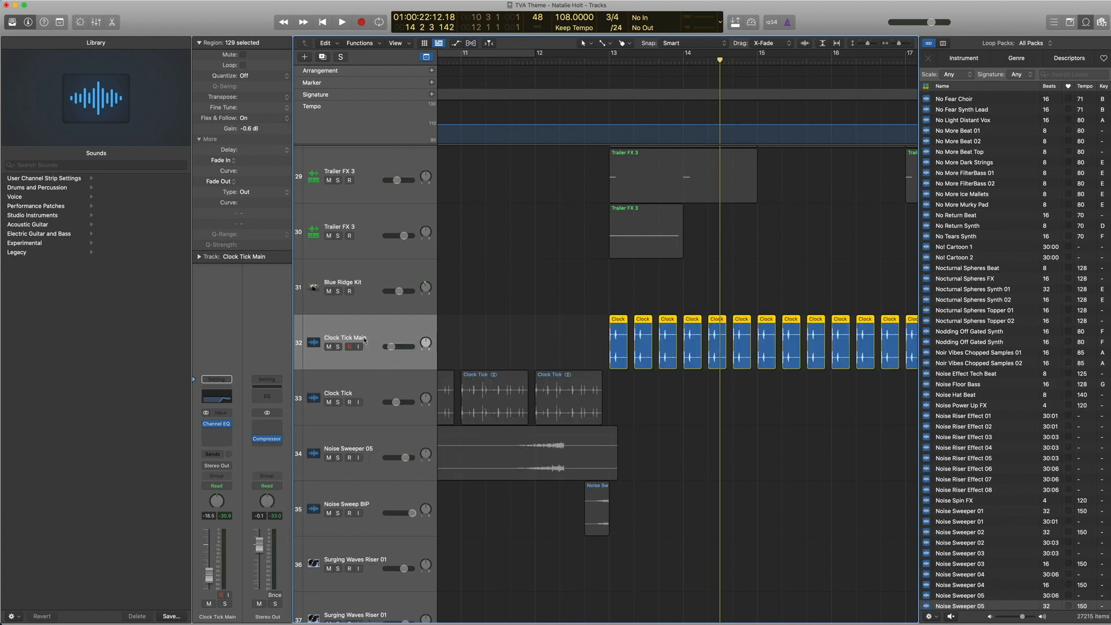
Open the Clock Tick Main track's Channel EQ, compare its sound bypassed and active from bar 13, and close the EQ
click(217, 397)
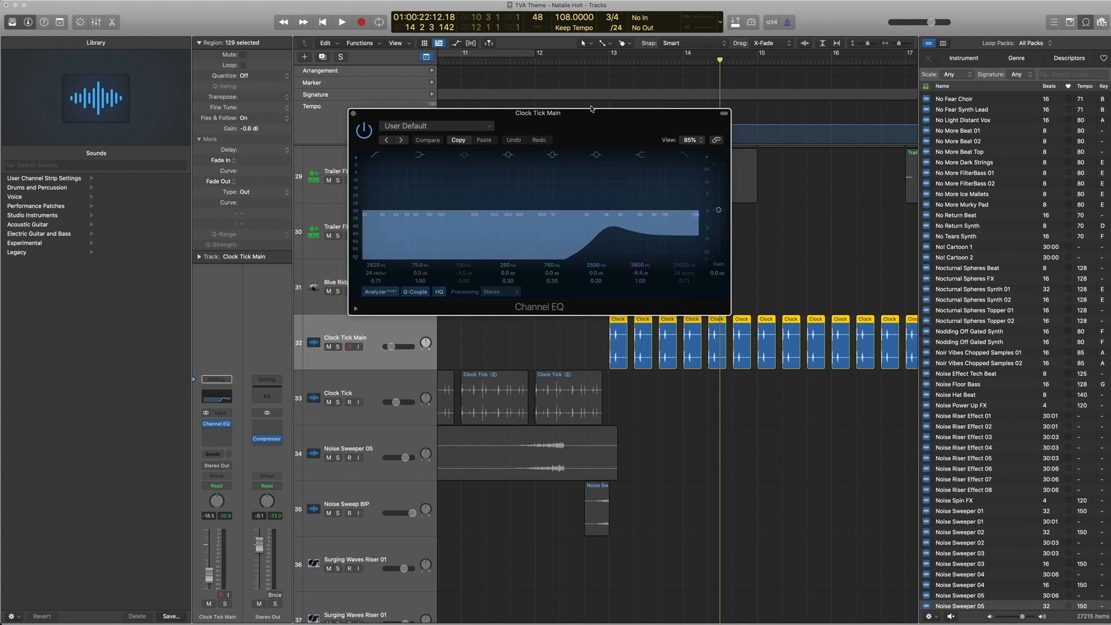
drag(593, 114, 431, 116)
click(200, 128)
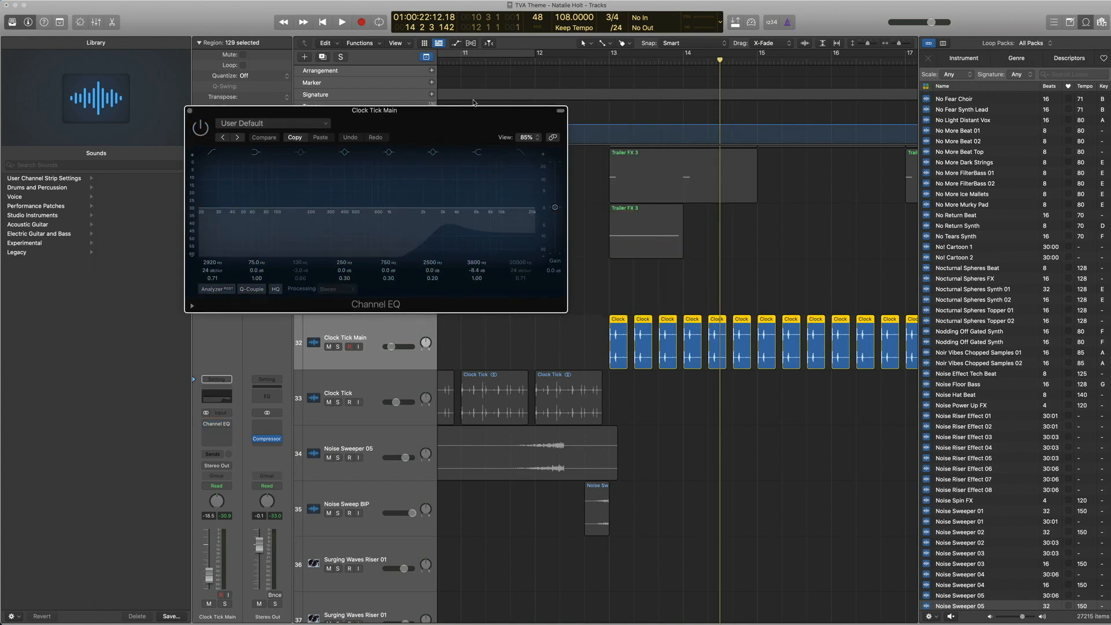
double_click(609, 61)
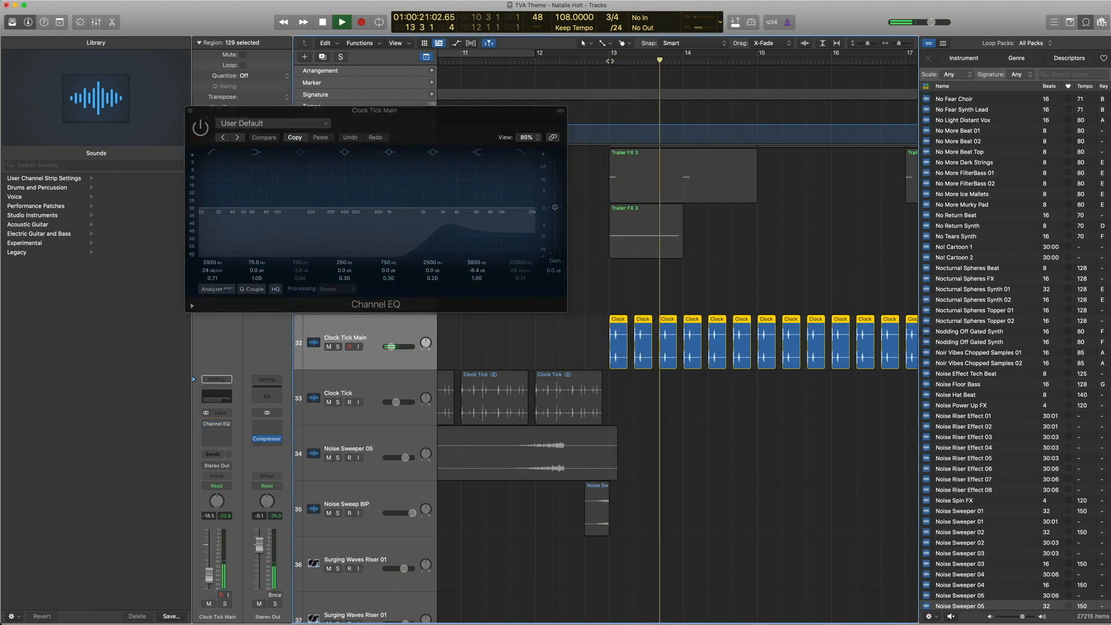
click(199, 128)
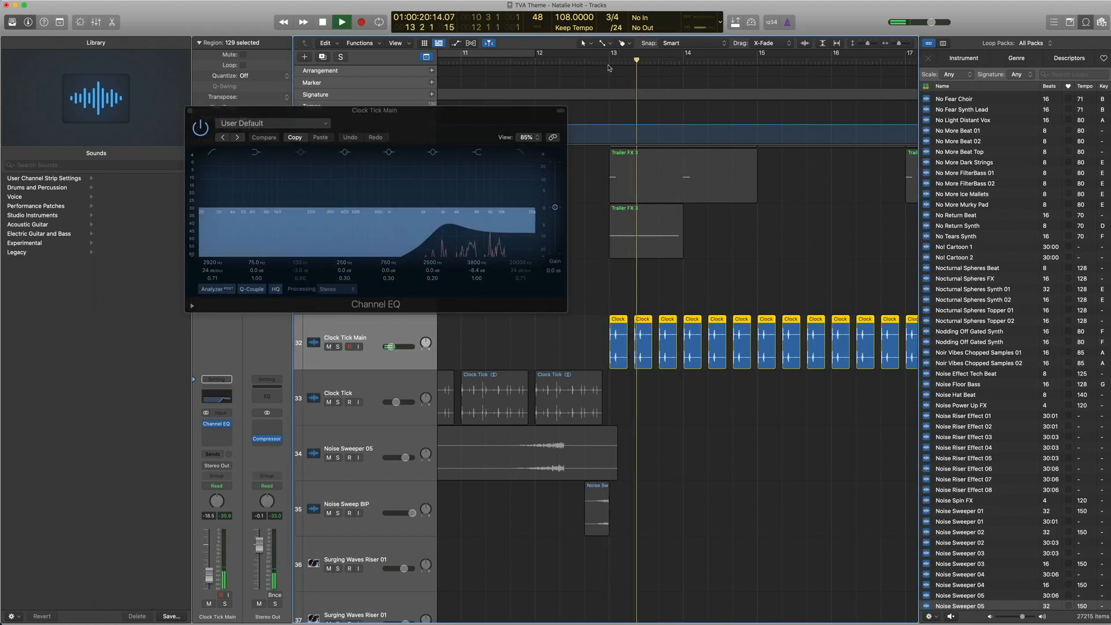
key(space)
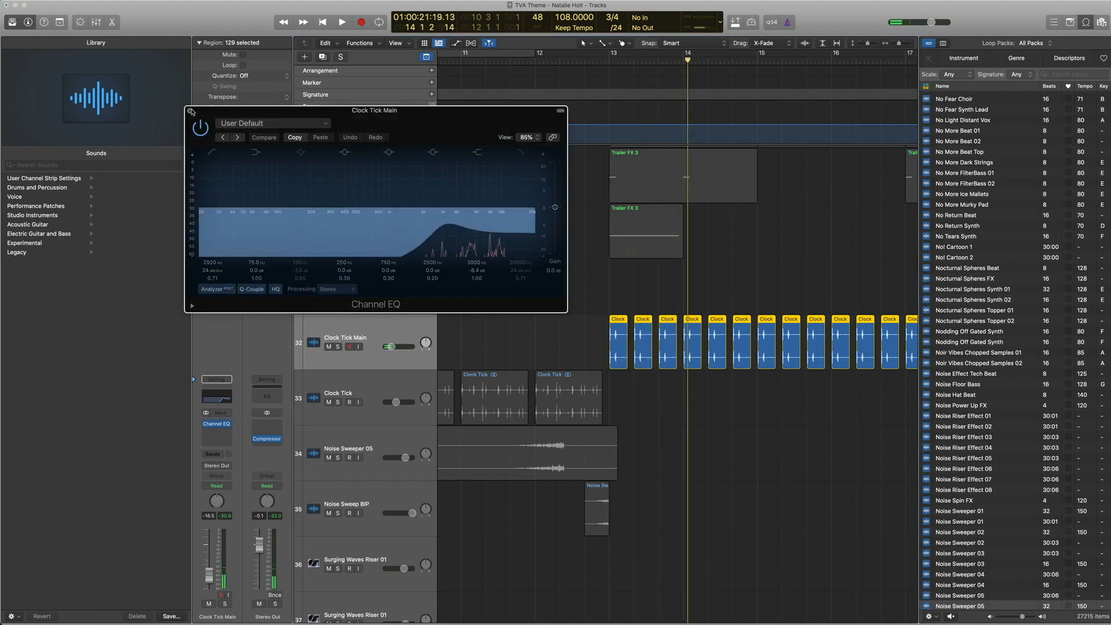
click(190, 111)
Select the Clock Tick track and play its soloed regions from bar 10
click(374, 376)
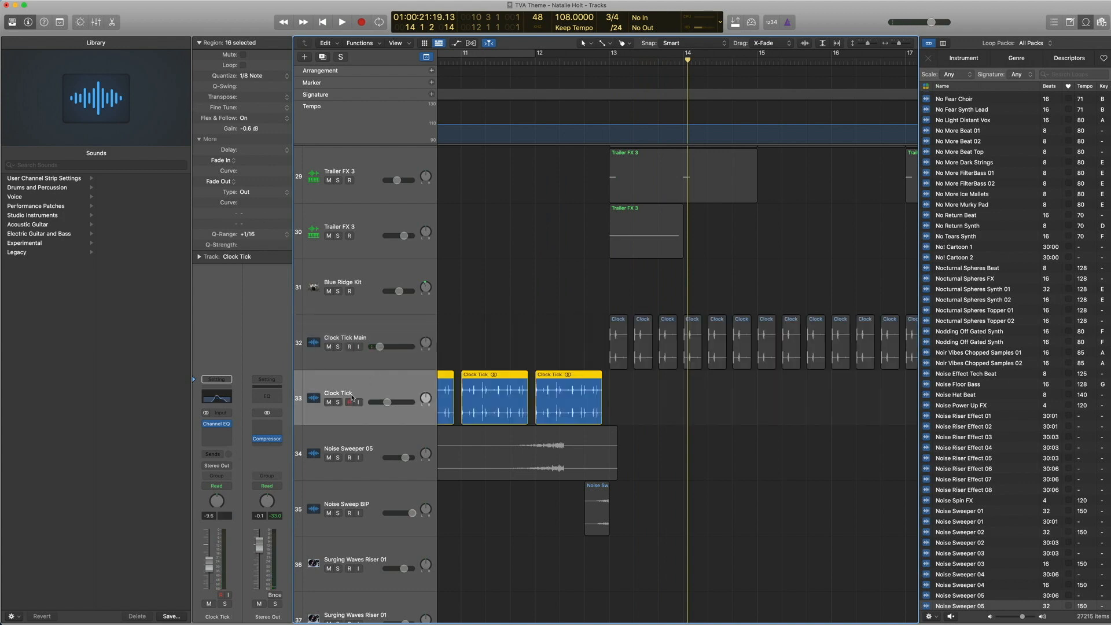
scroll(498, 359, left, 2)
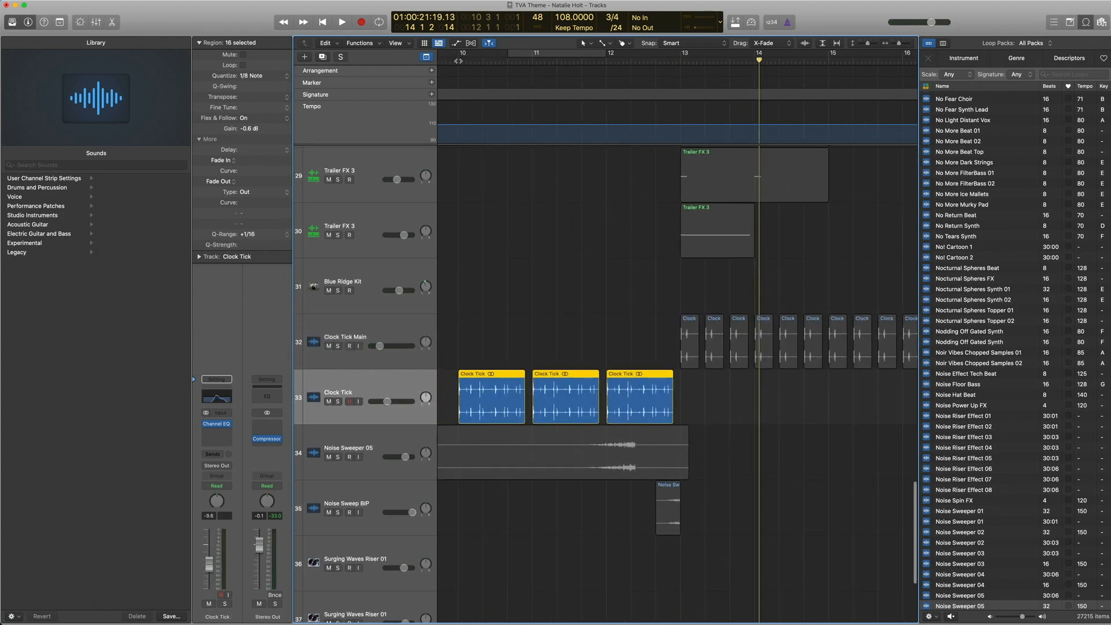
double_click(458, 60)
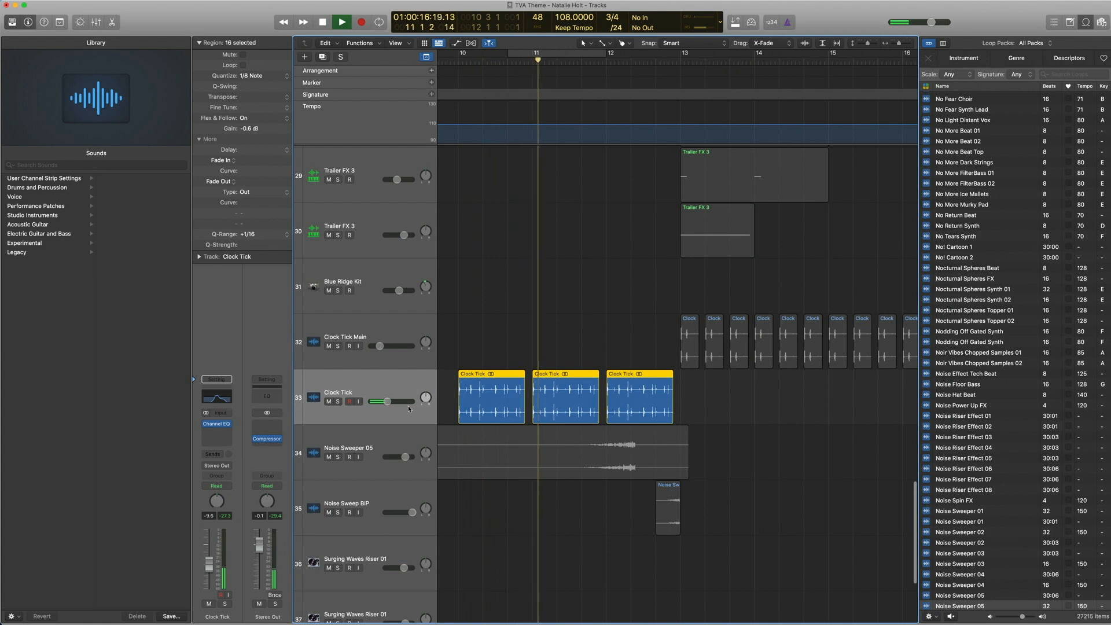
key(space)
Open the Clock Tick track's Channel EQ, compare its sound bypassed and active from bar 10, and close the EQ
click(220, 398)
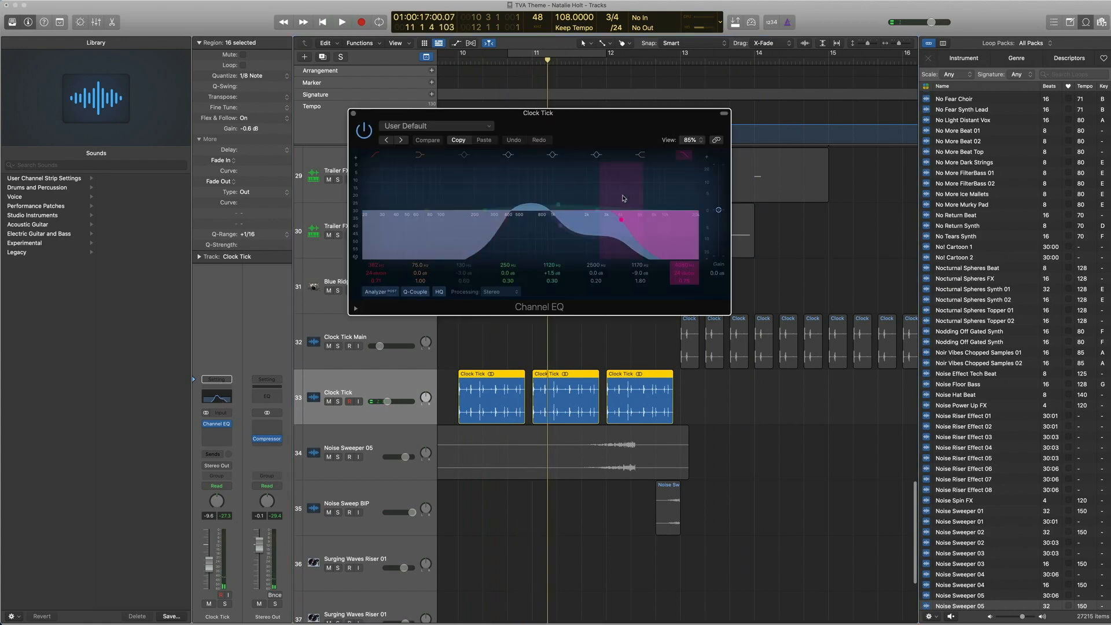
click(360, 132)
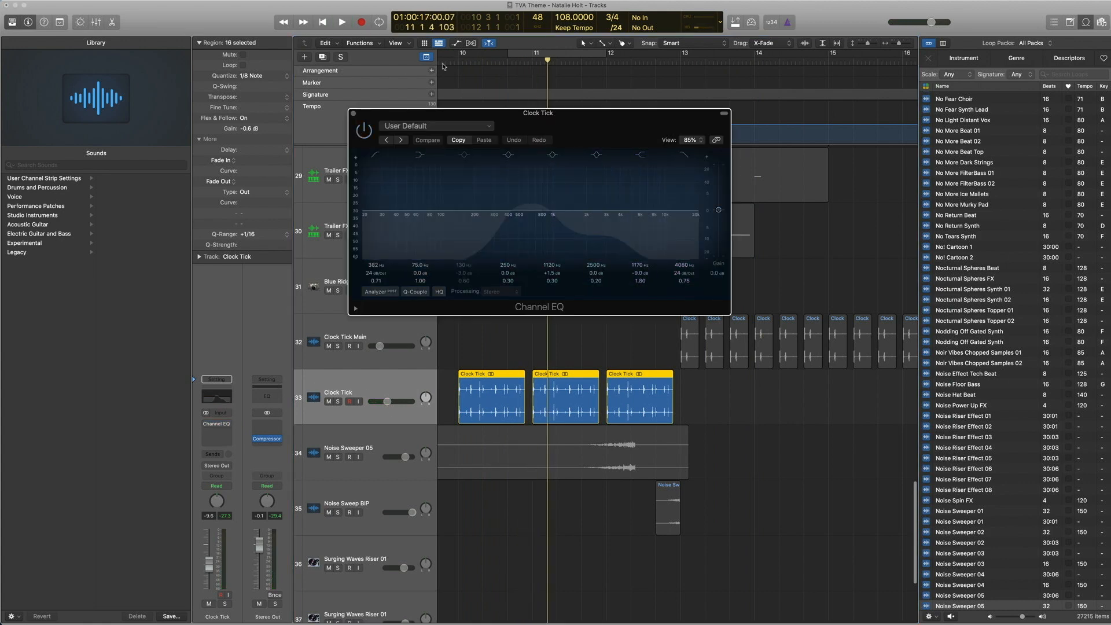
double_click(452, 60)
key(space)
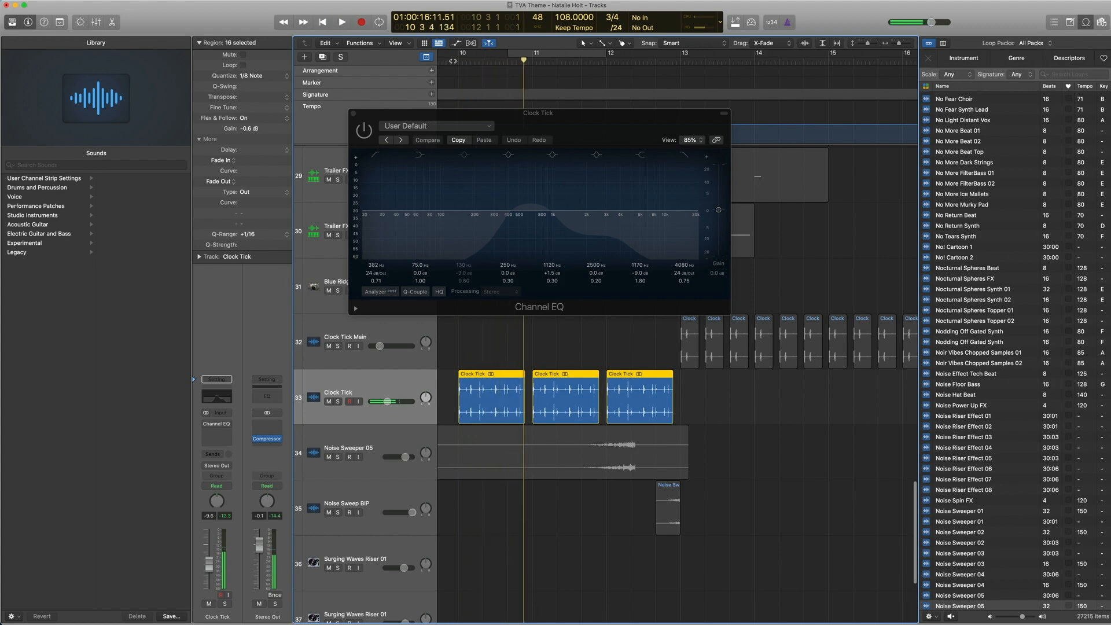
click(363, 130)
click(353, 113)
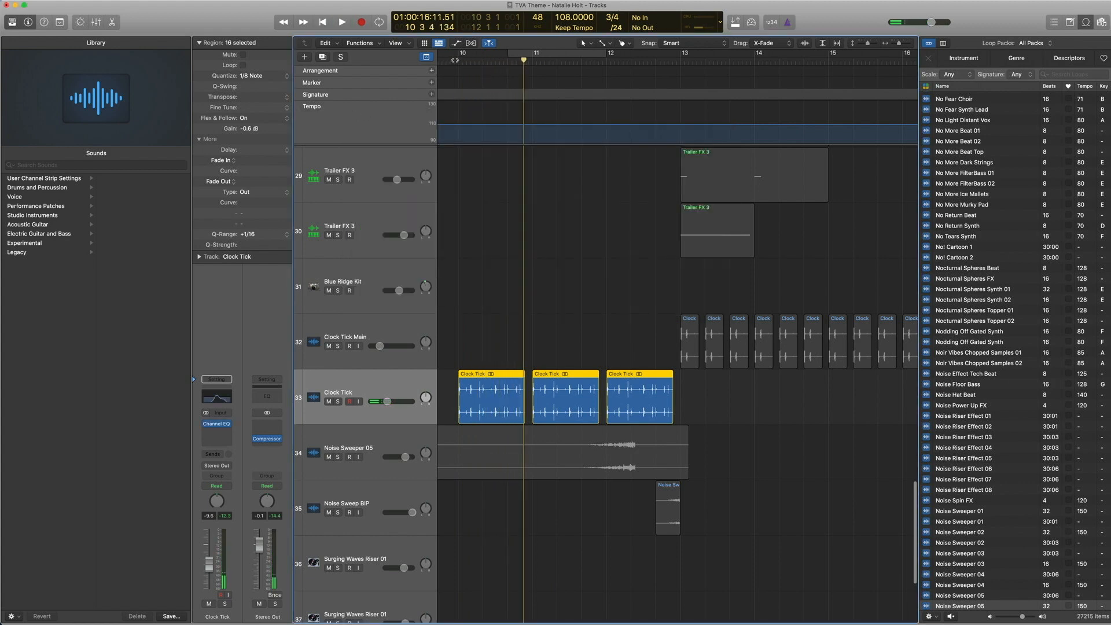
double_click(455, 60)
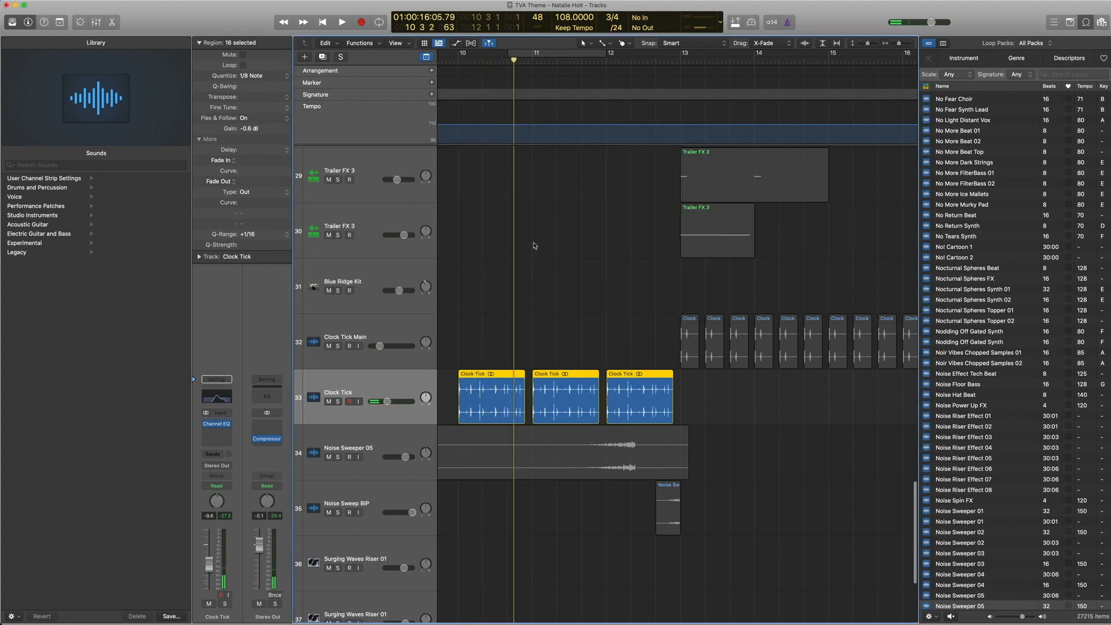
Examine the Noise Sweep BIP region just before bar 13 up close and play it soloed from bar 12.3
key(z)
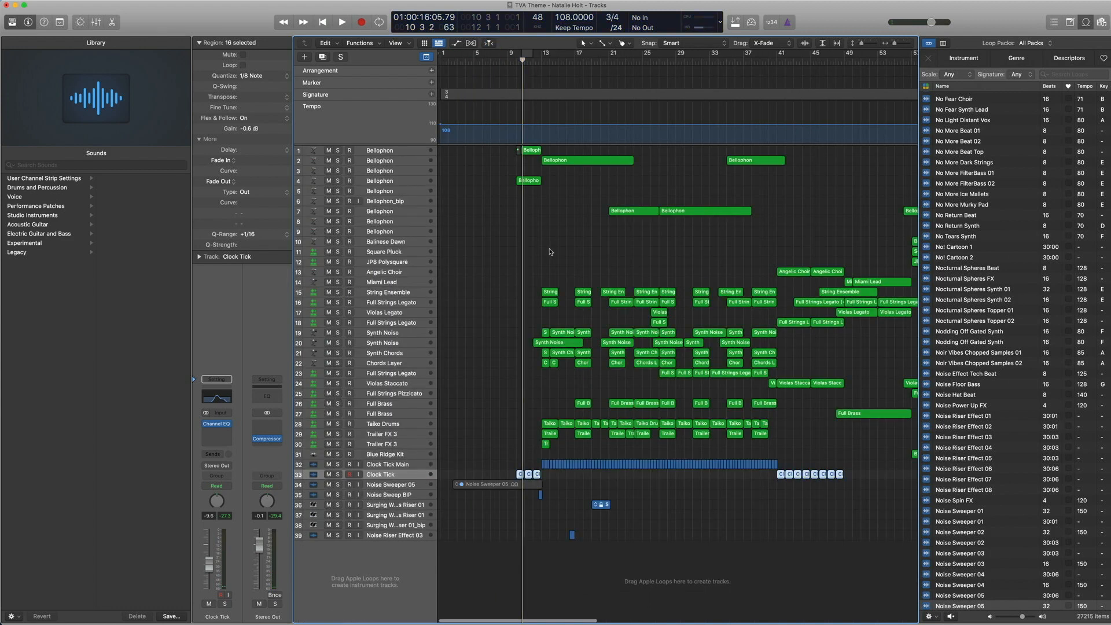
drag(591, 570, 489, 427)
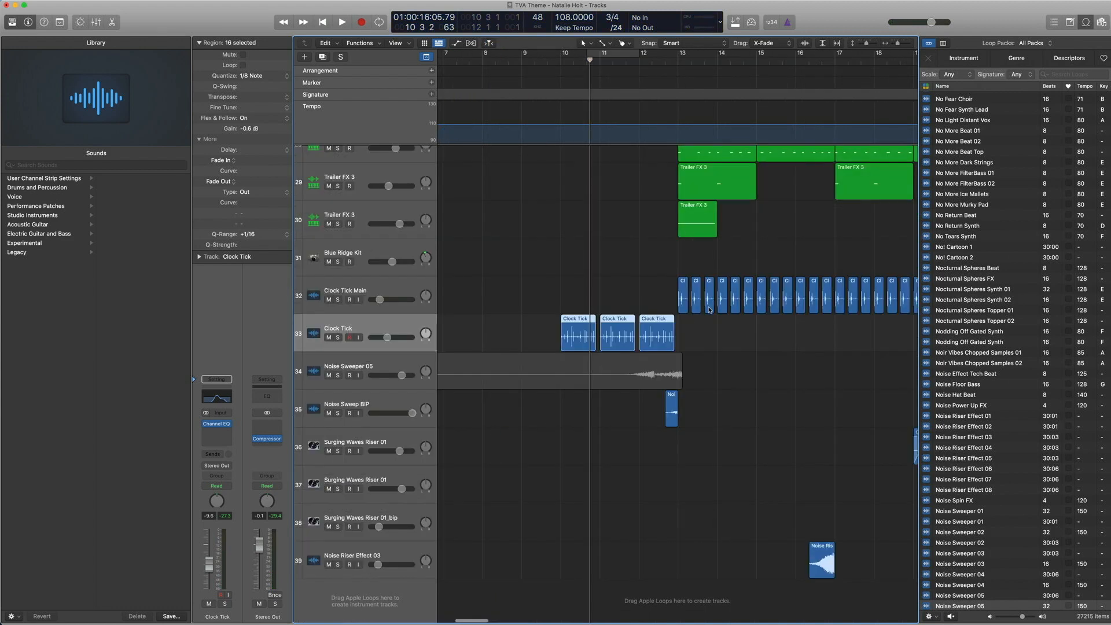
scroll(545, 353, right, 4)
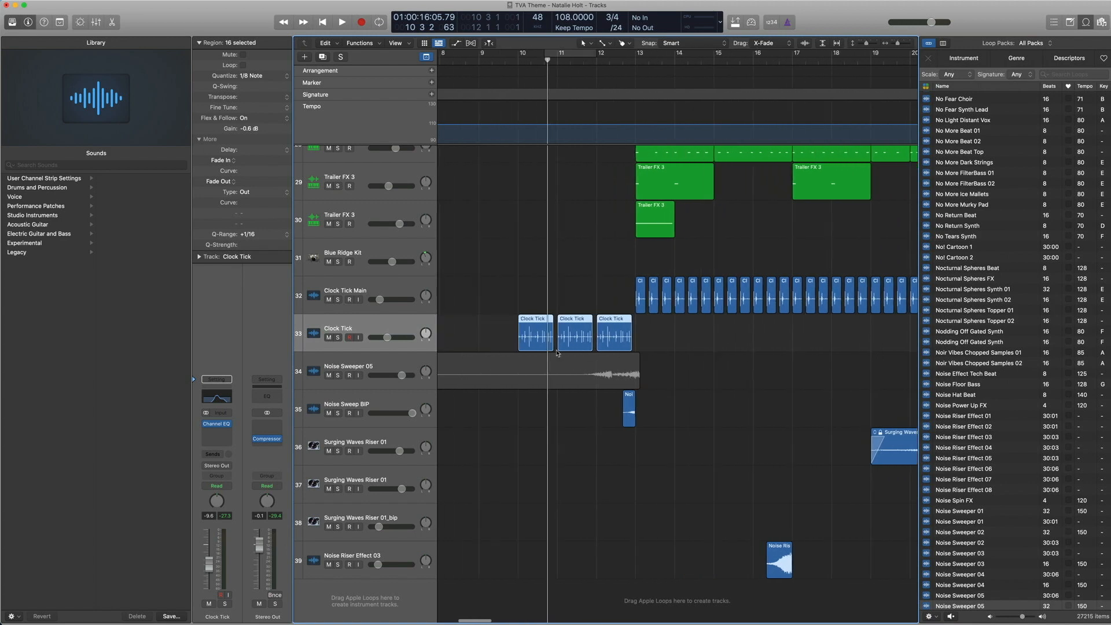
drag(675, 483, 577, 355)
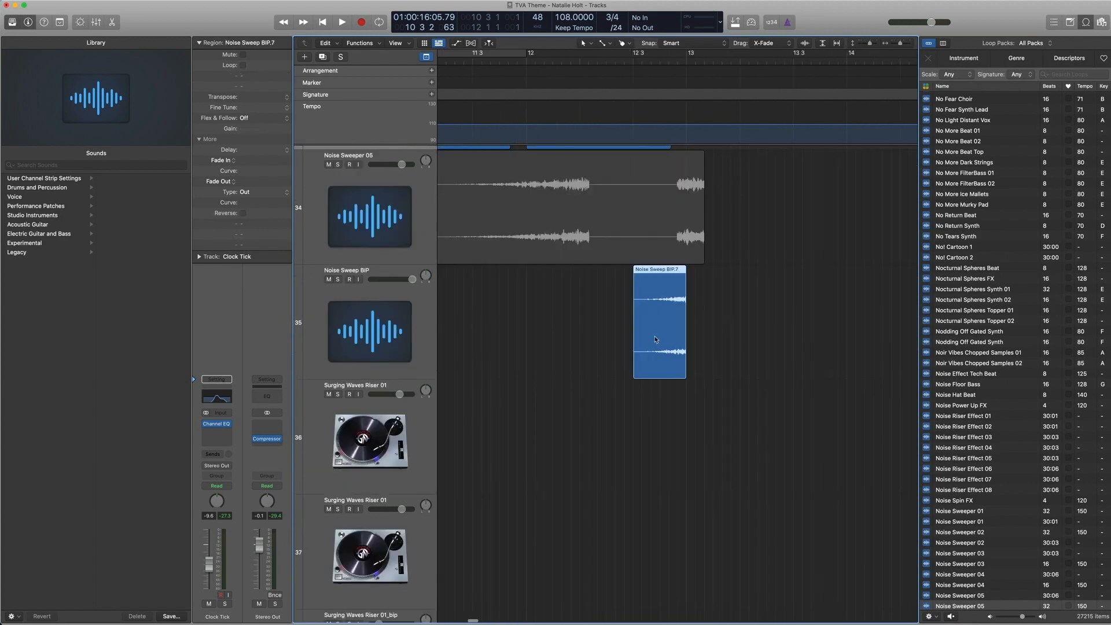
double_click(628, 63)
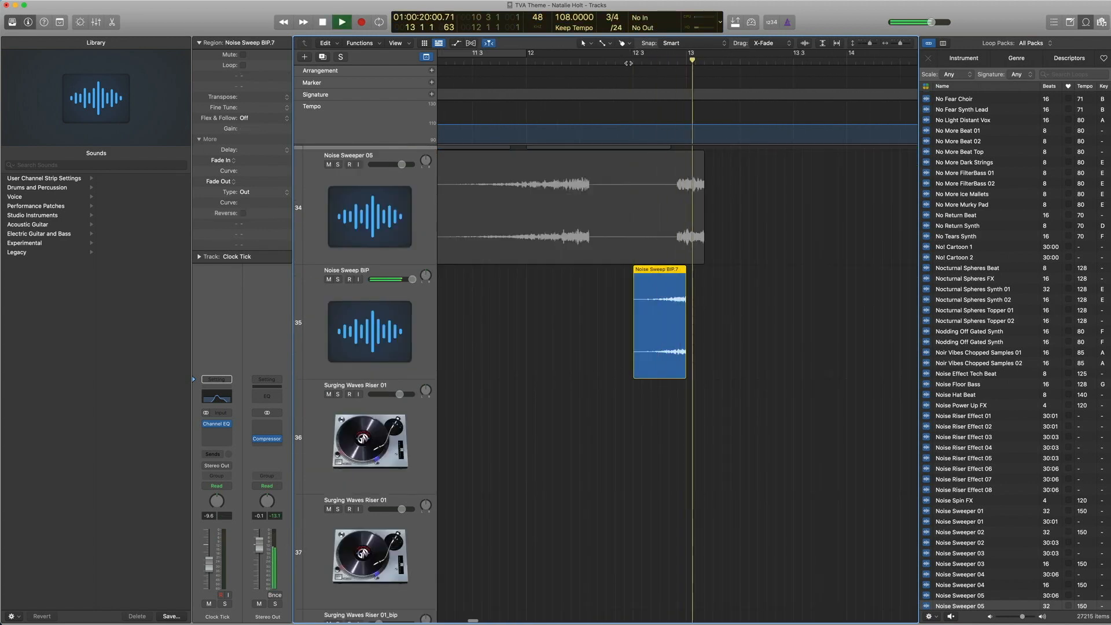
click(628, 63)
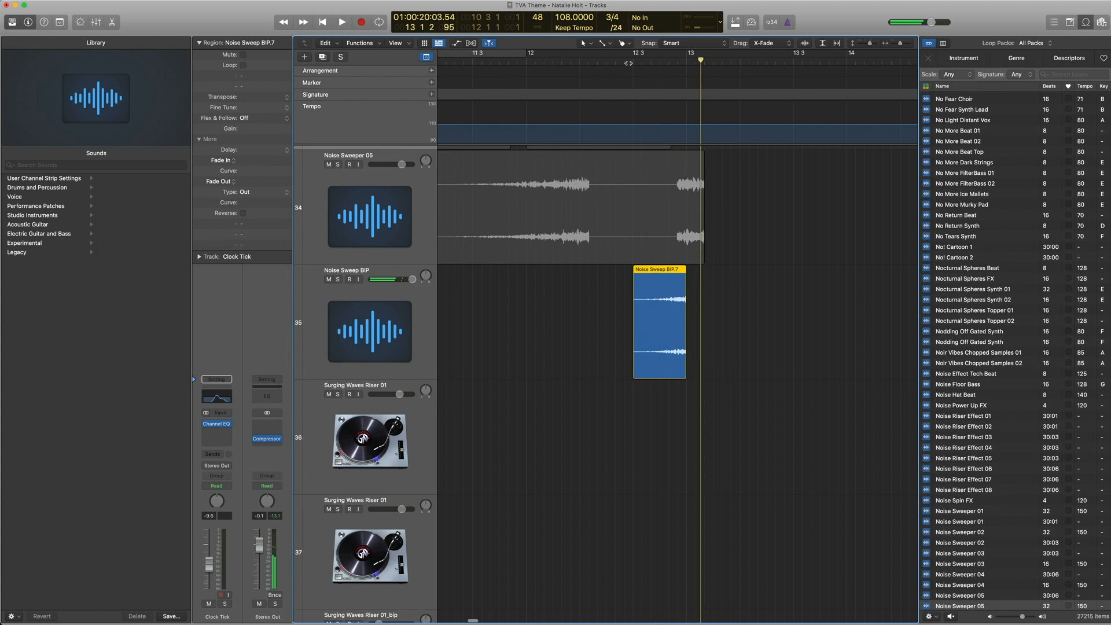
click(628, 63)
key(space)
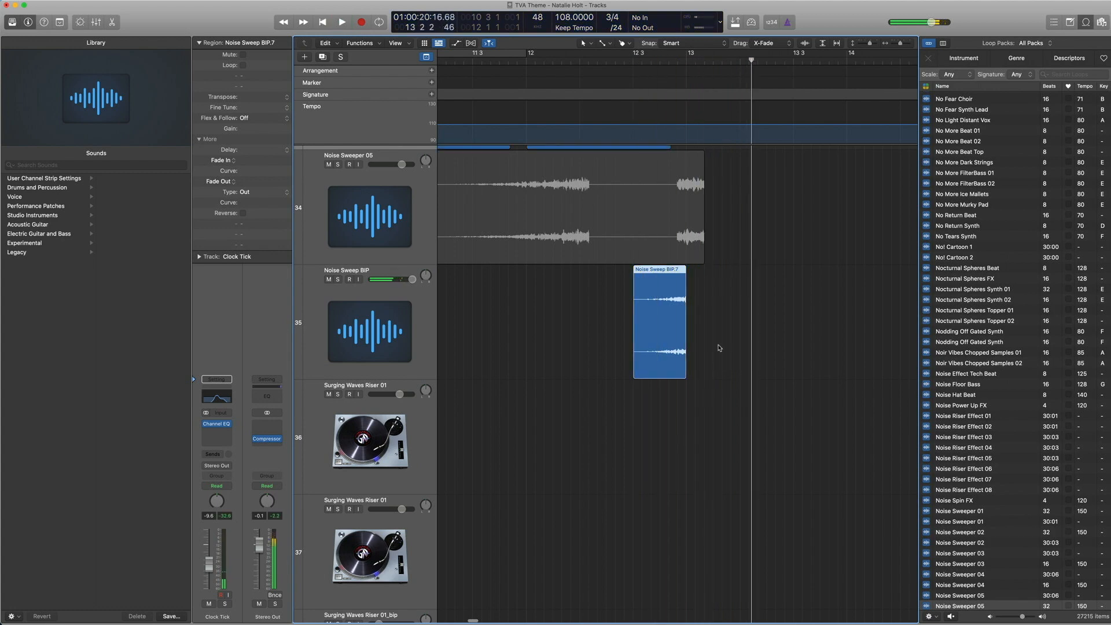
ctrl+alt+click(722, 335)
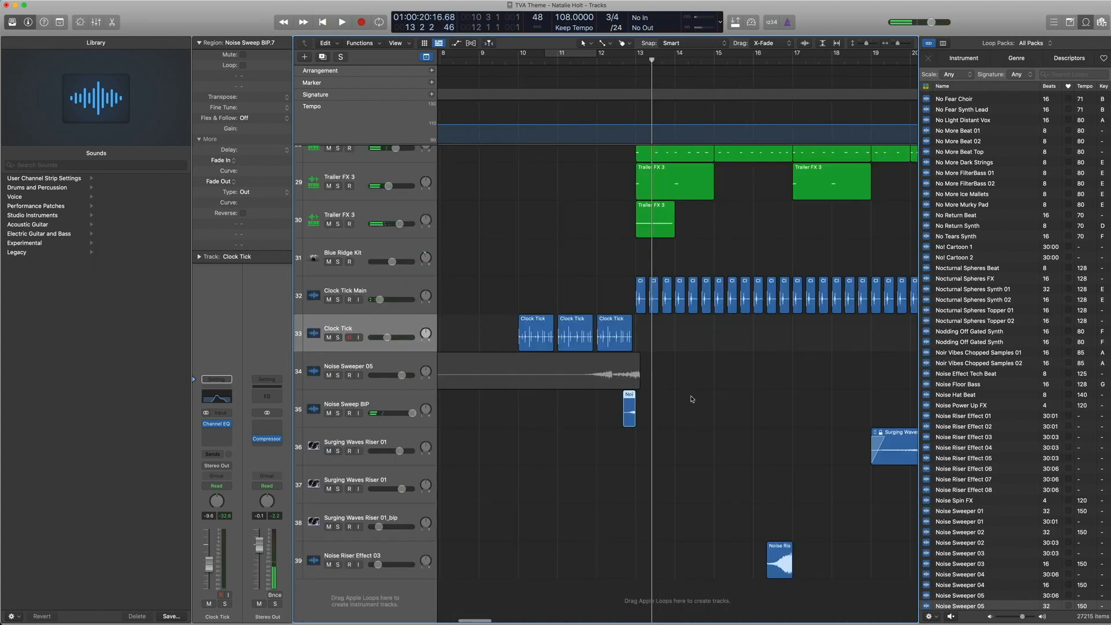
Select the muted Noise Sweeper 05 region and search the Apple Loops for "noise swee"
click(364, 354)
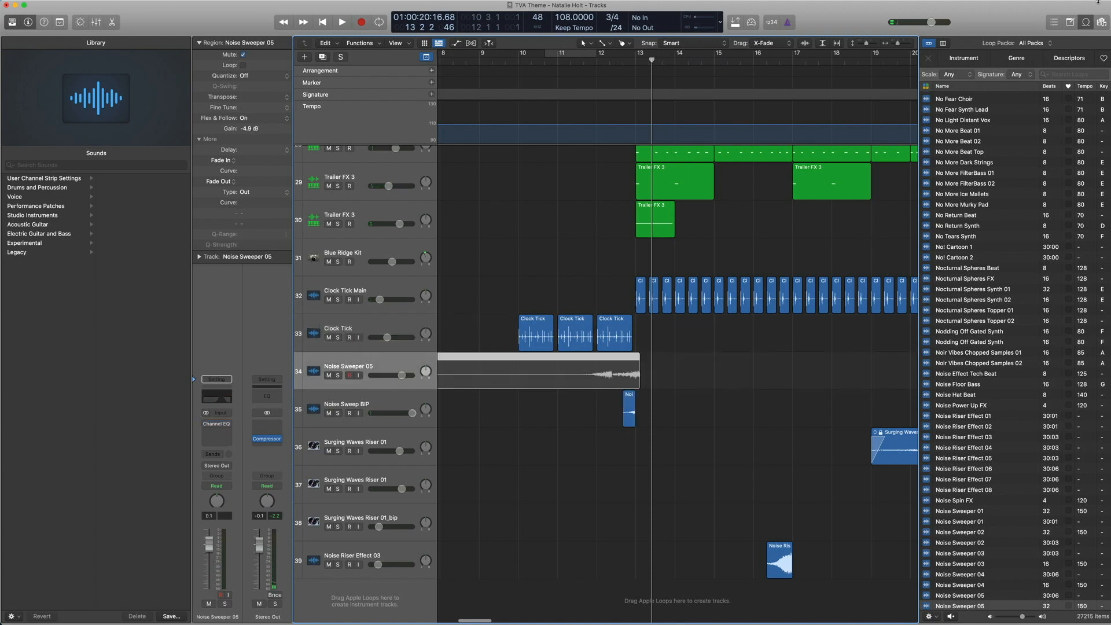
click(1059, 74)
text(noise)
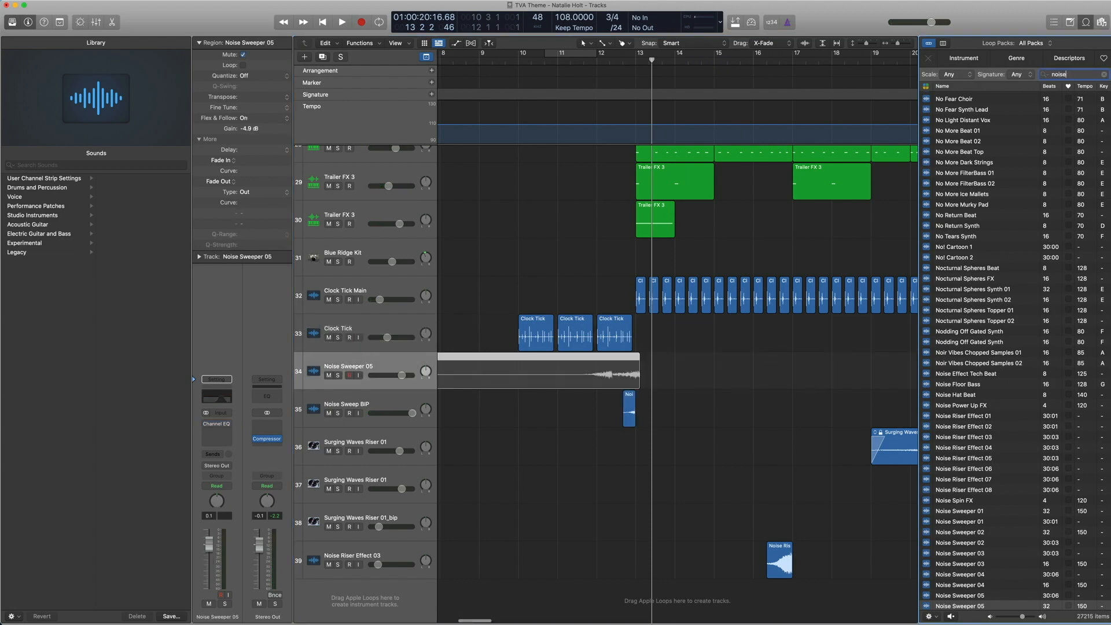
text( swee)
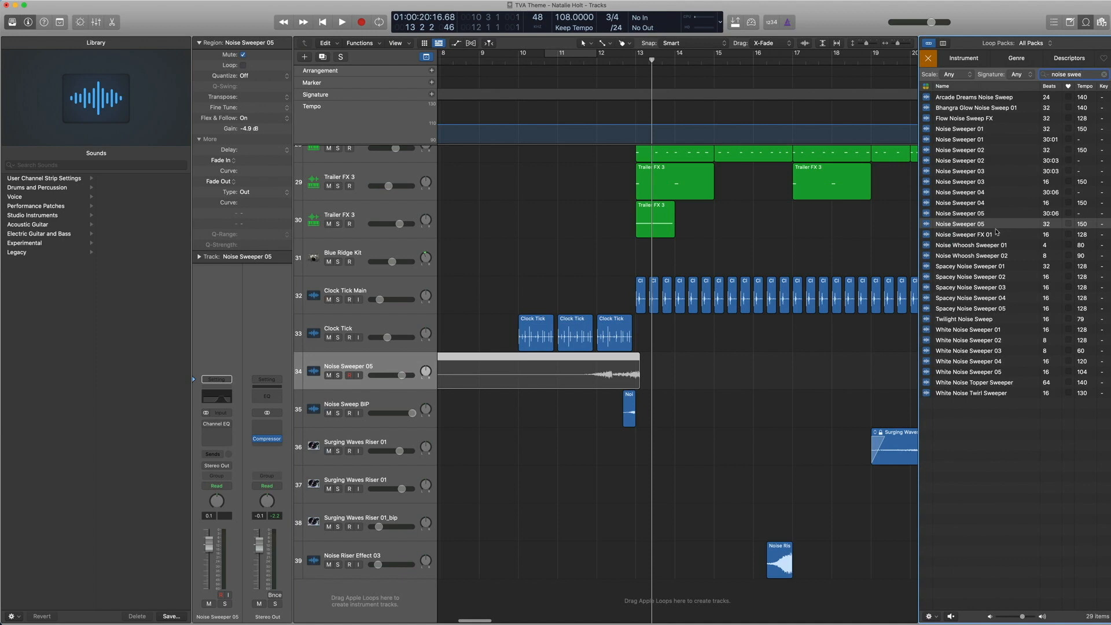
click(1099, 26)
Examine the end of the Noise Sweeper 05 region up close and check its available region commands
scroll(522, 413, left, 10)
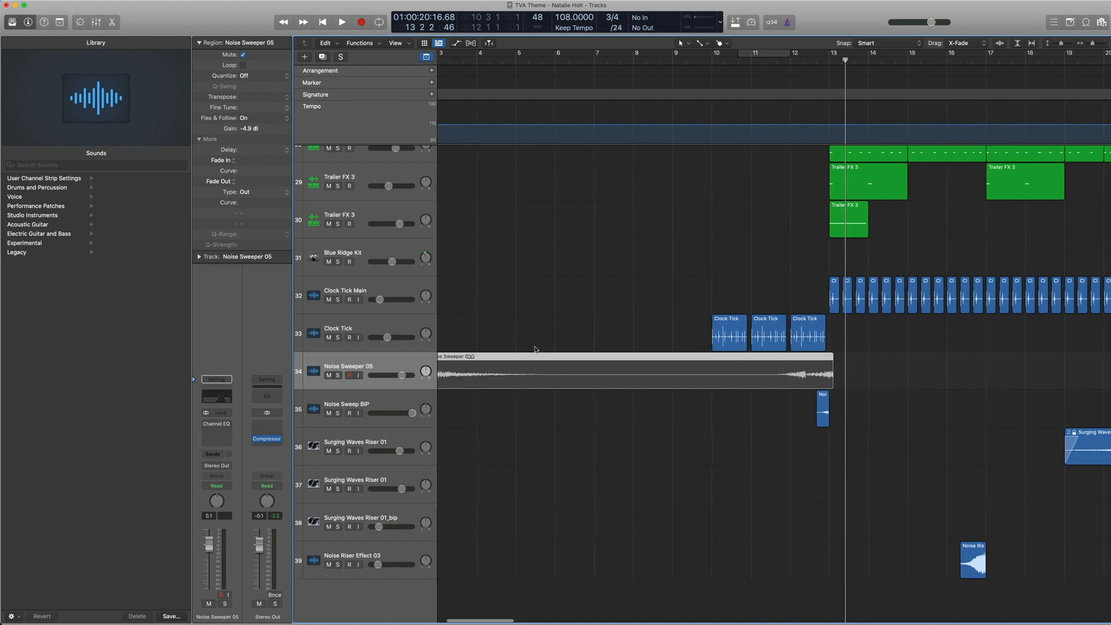
scroll(550, 347, right, 5)
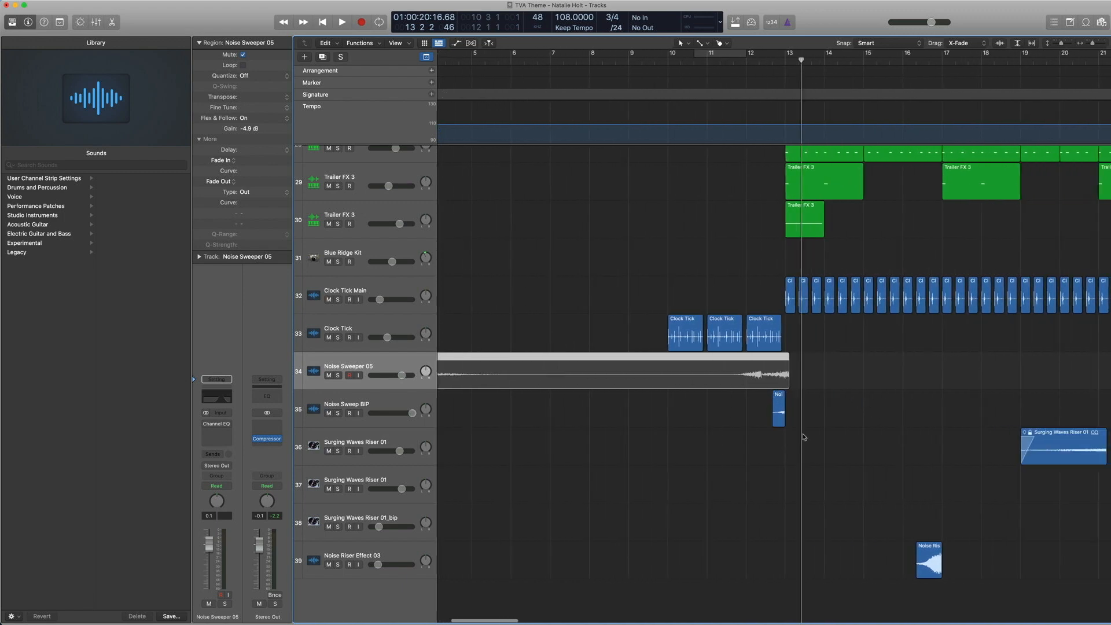
drag(837, 490, 697, 315)
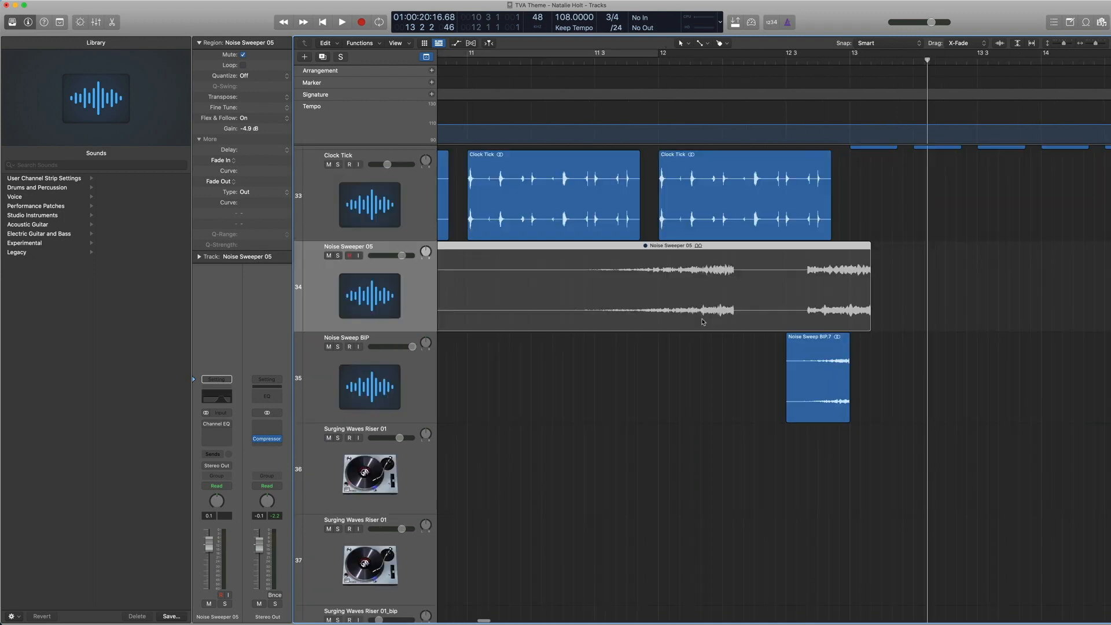
right_click(723, 284)
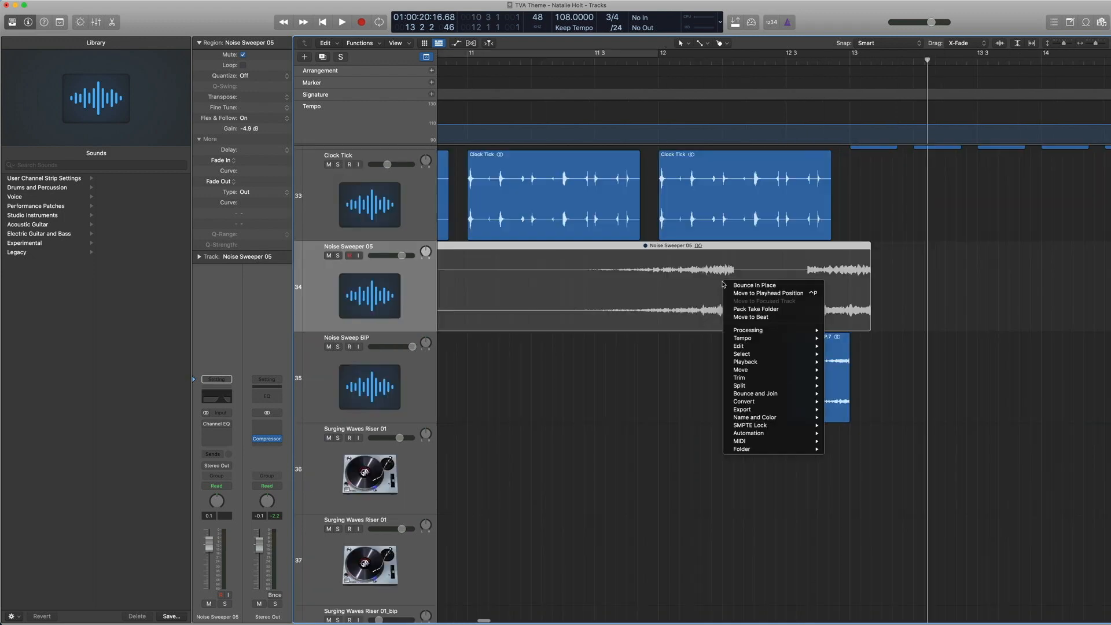
click(641, 388)
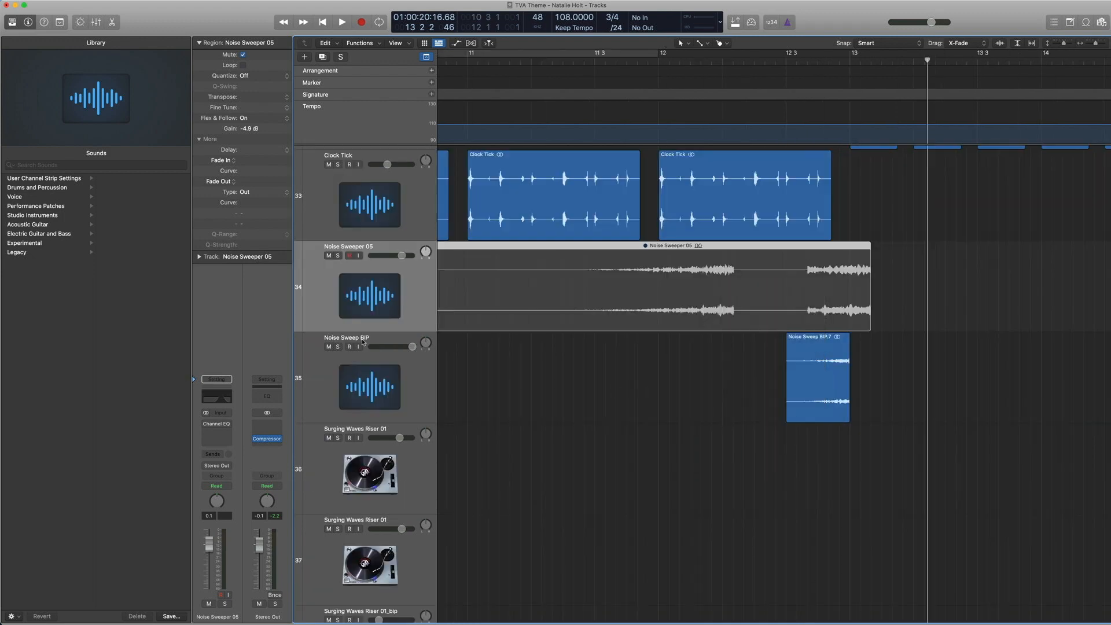
Listen to the Noise Sweep BIP region before bar 13 in solo, starting from bar 12 beat 3
click(800, 366)
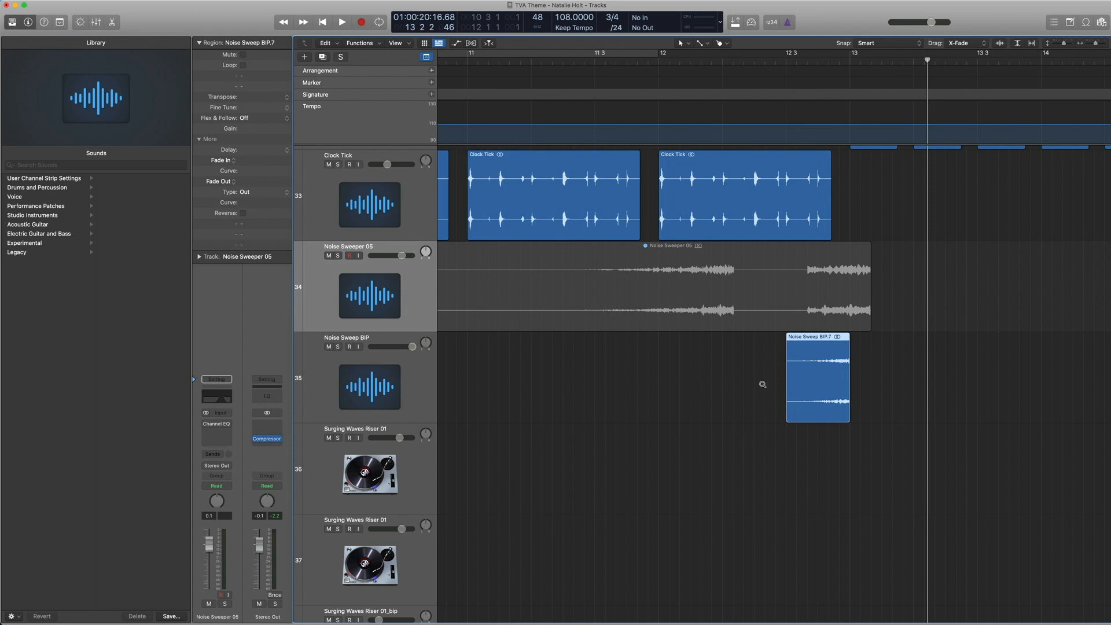
click(784, 59)
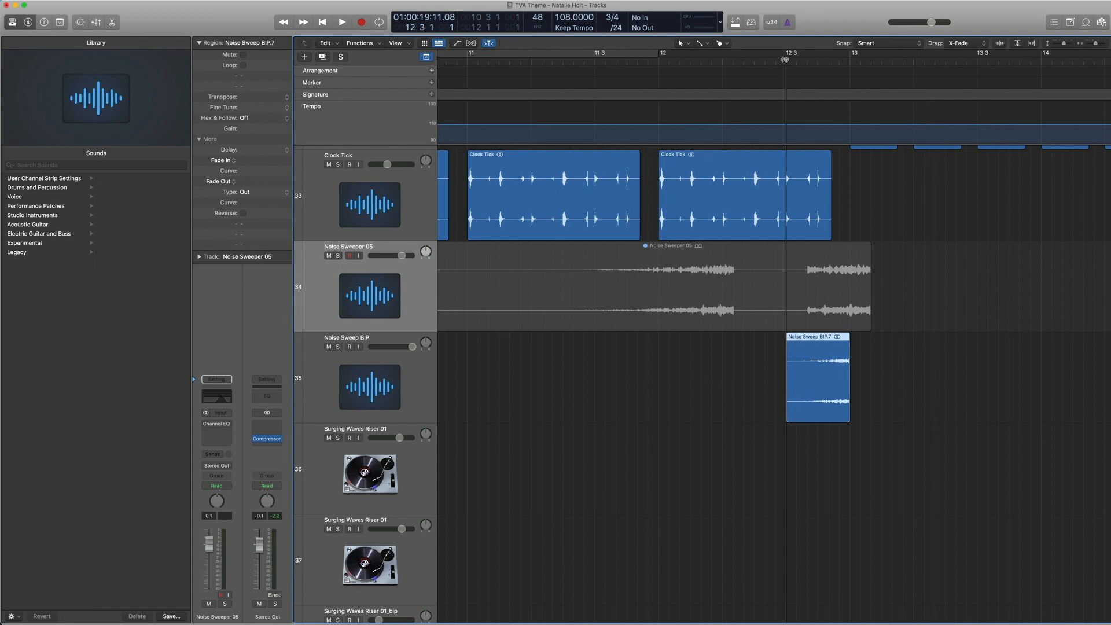
key(ctrl+s)
key(space)
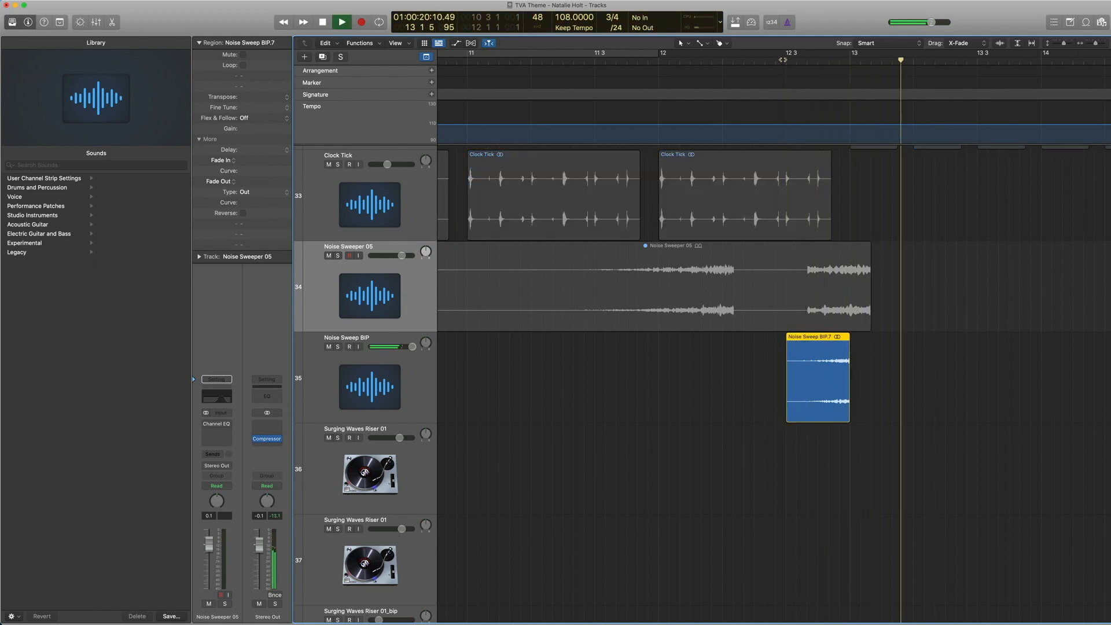
ctrl+alt+click(654, 401)
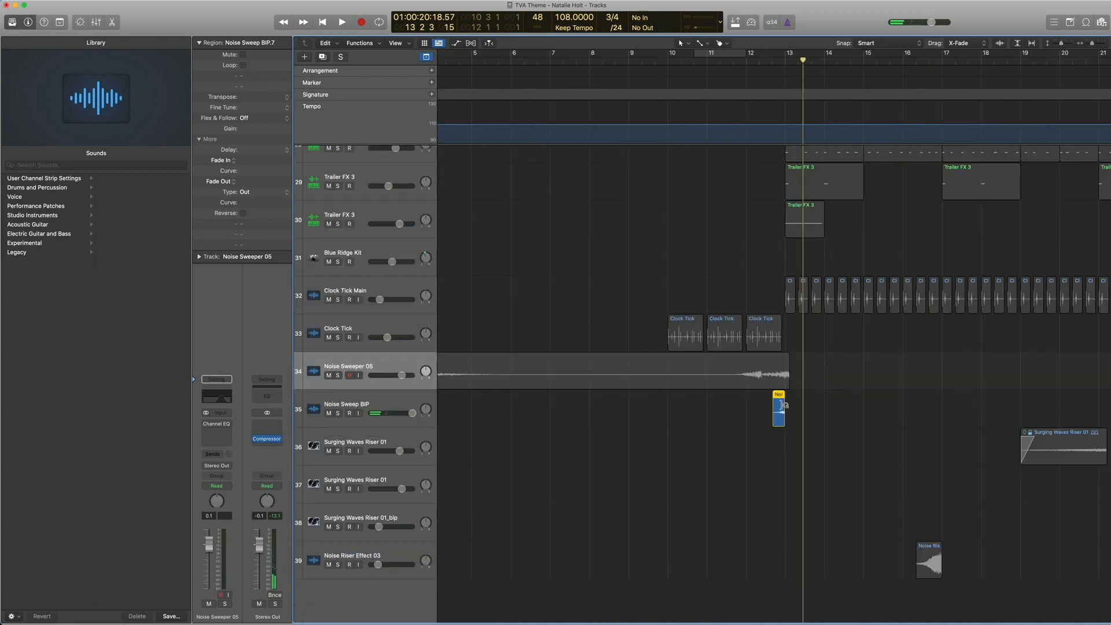
key(ctrl+s)
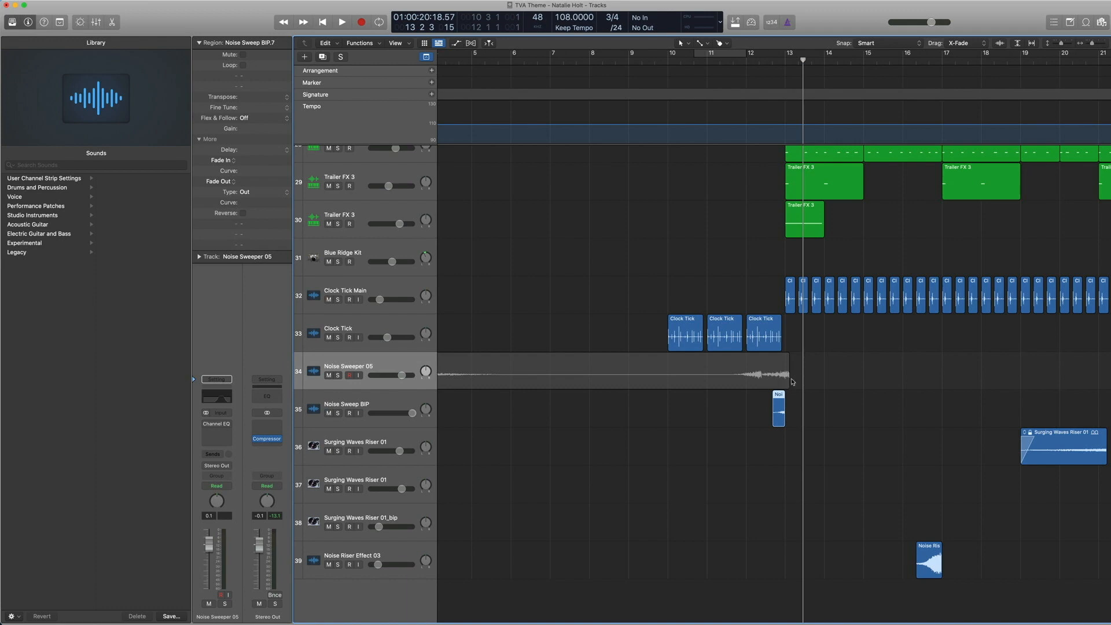
Listen to the noise sweep within the full mix from bar 12, and return the playhead to bar 12
click(745, 60)
key(space)
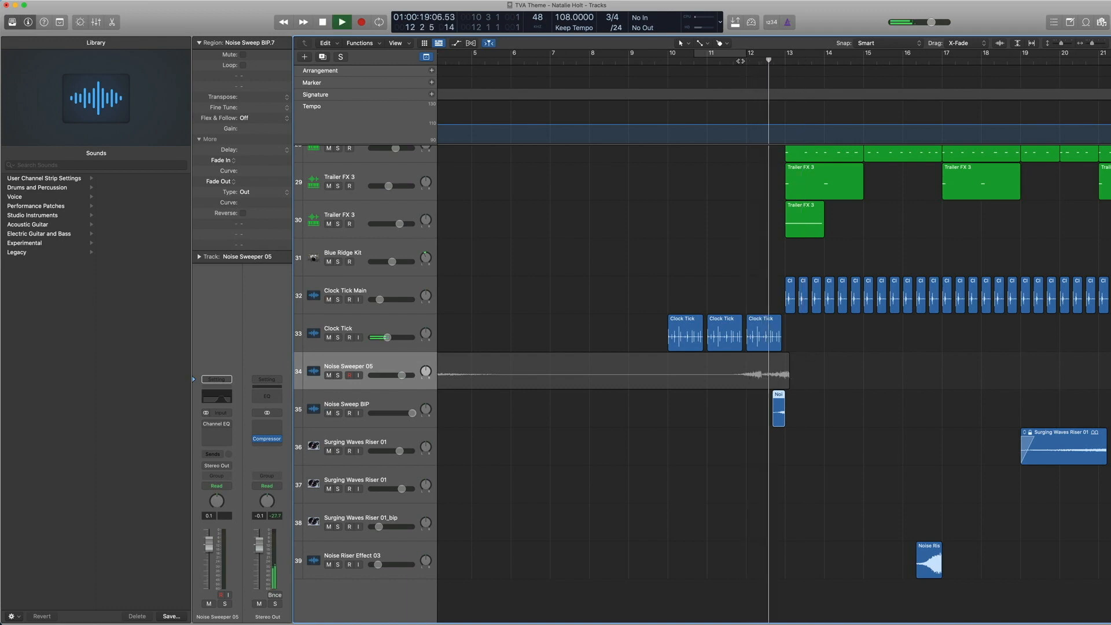
key(space)
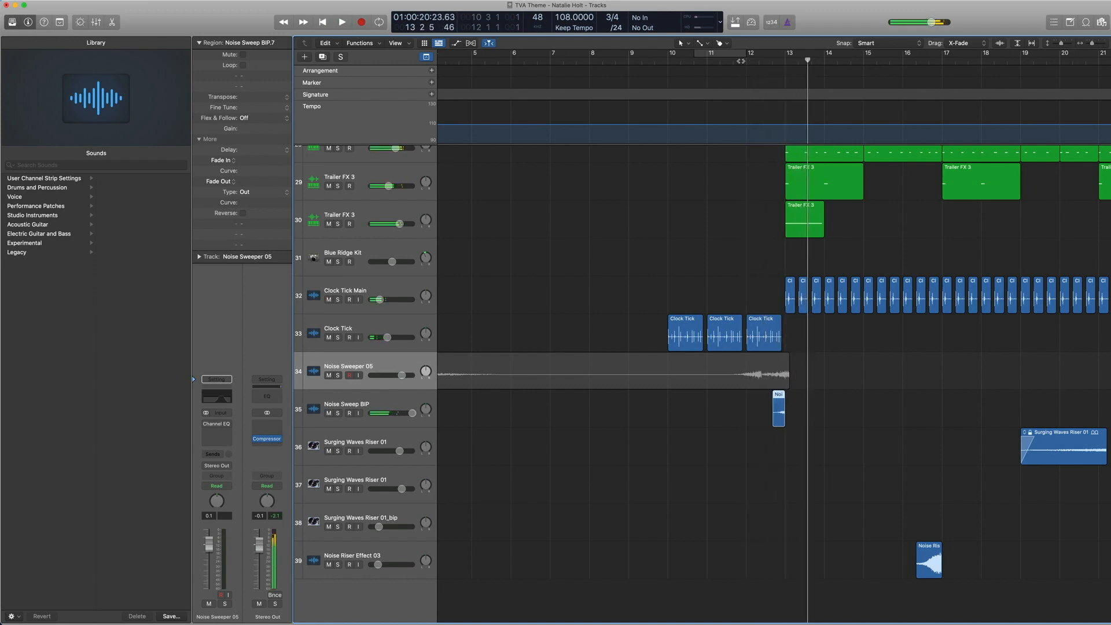
click(762, 449)
click(779, 405)
key(comma)
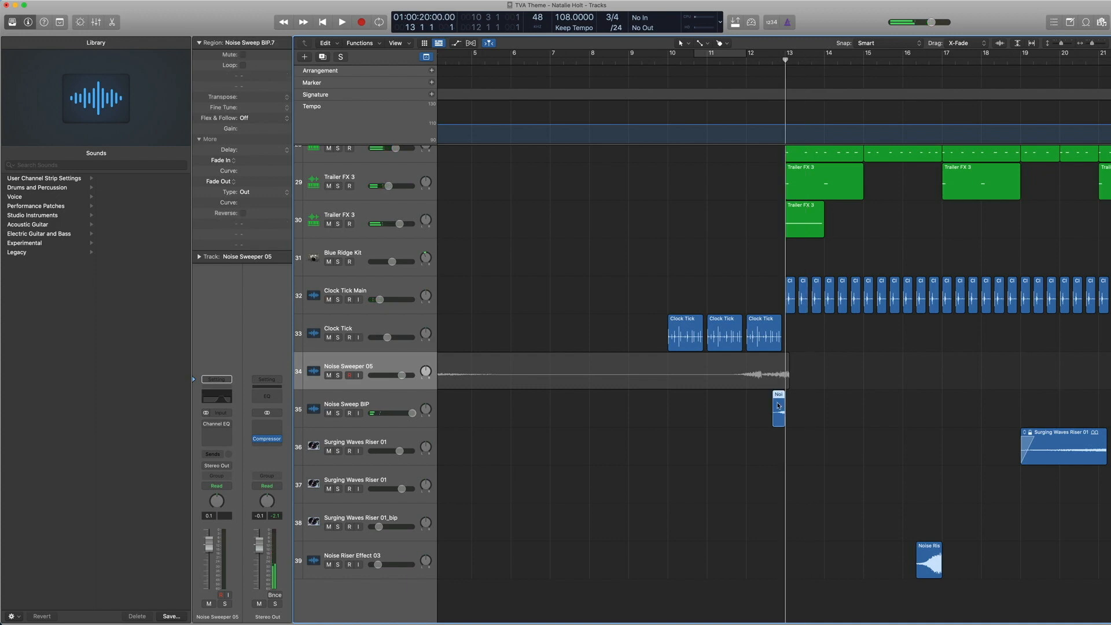
key(comma)
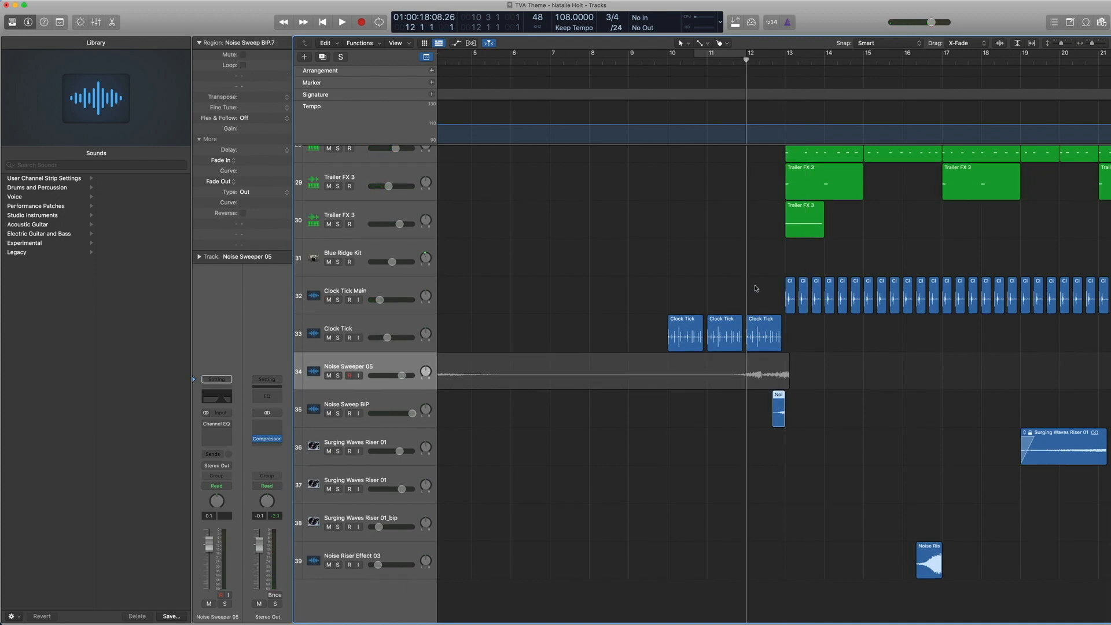
Listen to the Noise Riser Effect 03 region before bar 17 in solo
key(z)
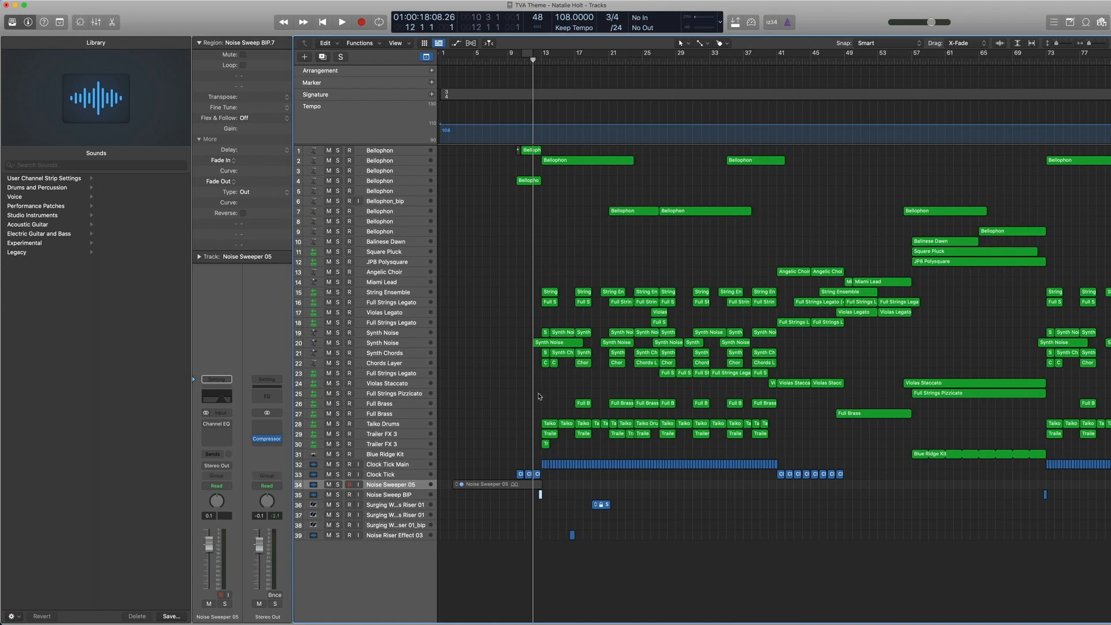
drag(661, 582, 535, 453)
click(651, 570)
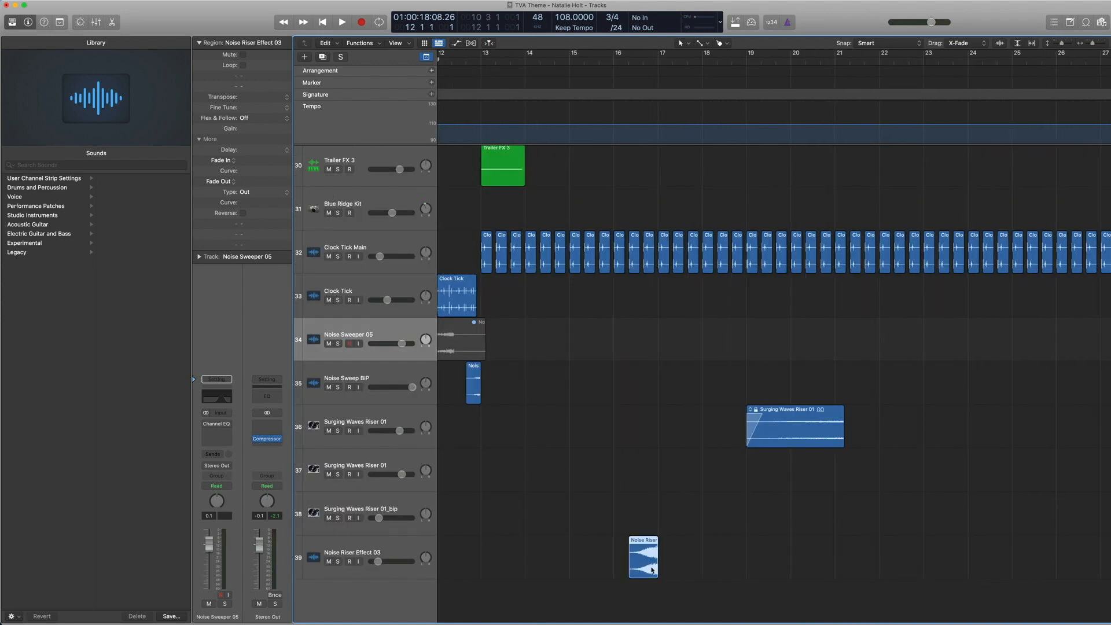
click(375, 551)
key(space)
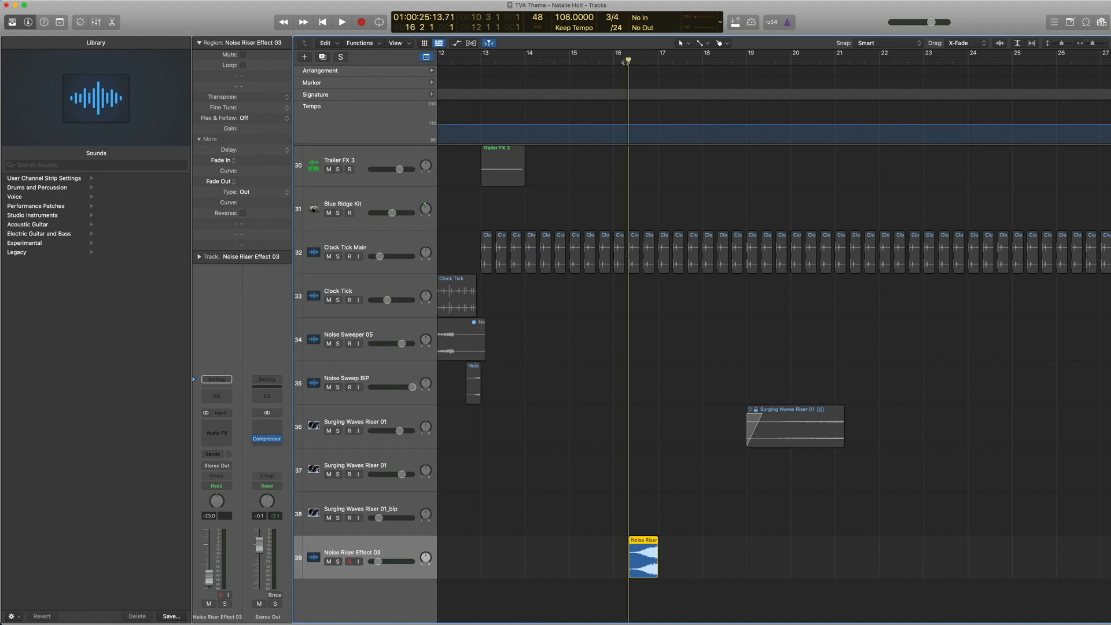
key(space)
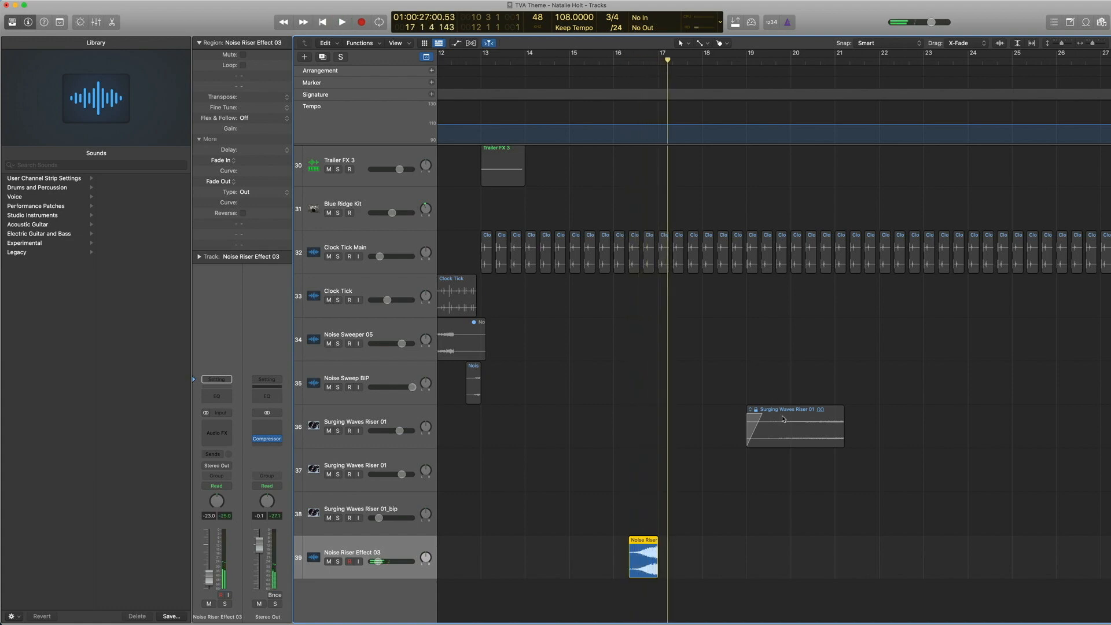
Listen to the Surging Waves Riser 01 region in solo from bar 19, and return to the full arrangement view
click(784, 419)
click(743, 64)
key(space)
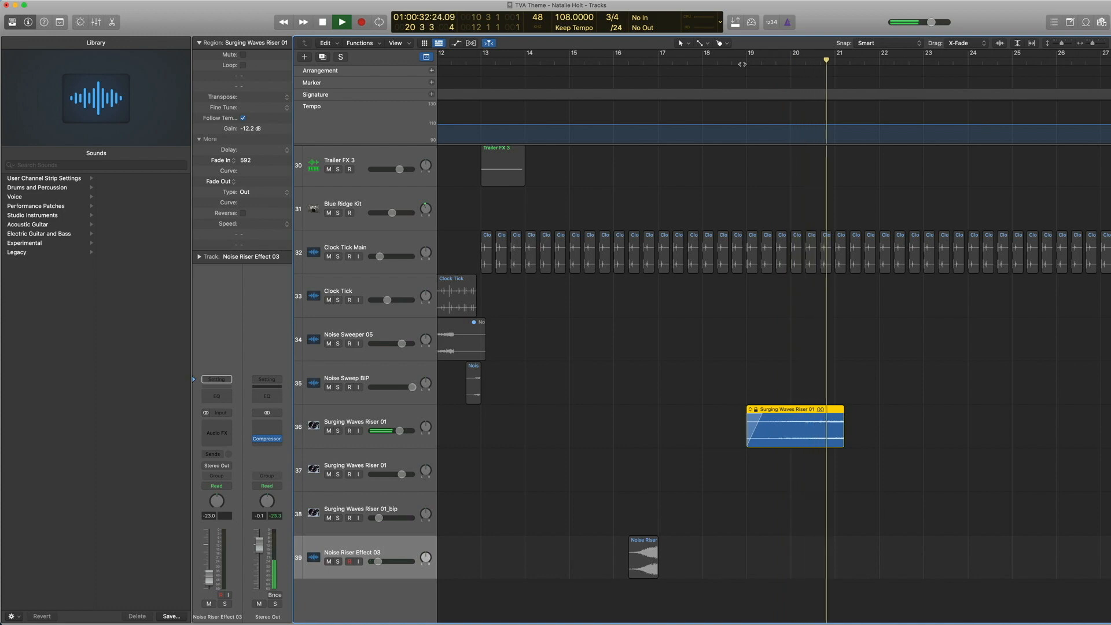
key(space)
key(z)
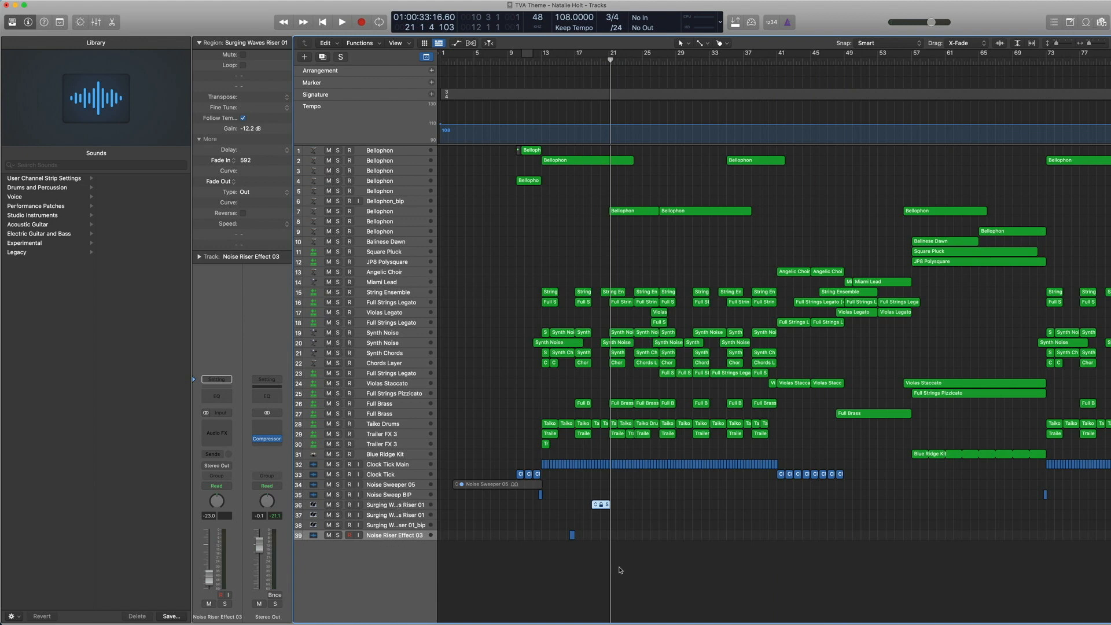
Clear the "noise swee" search from the Apple Loops and hide the loop list
click(1085, 23)
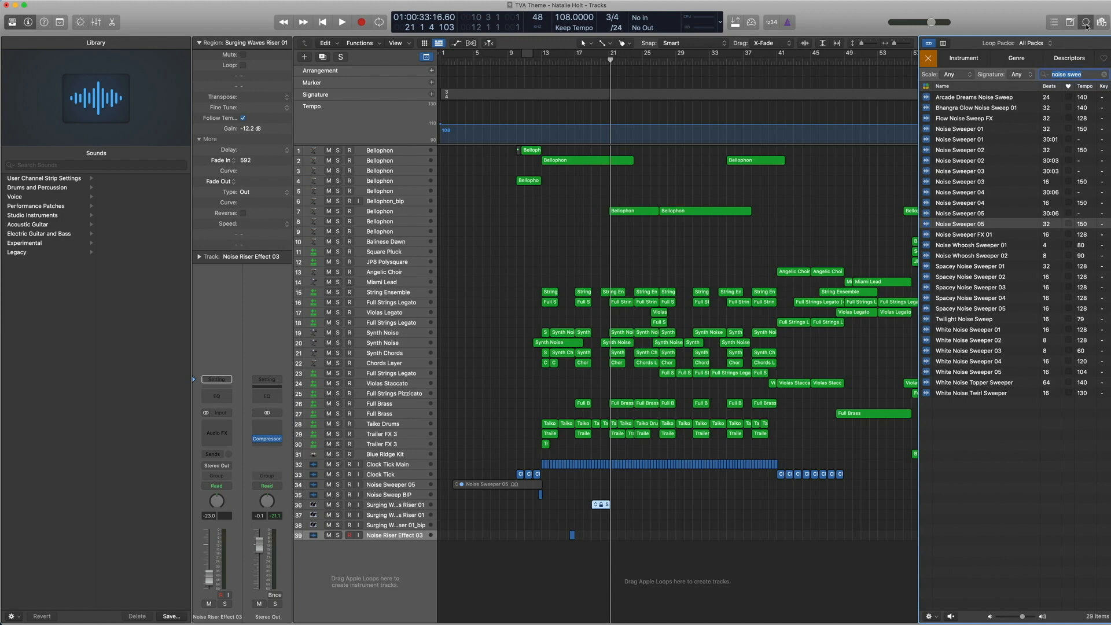
click(1105, 75)
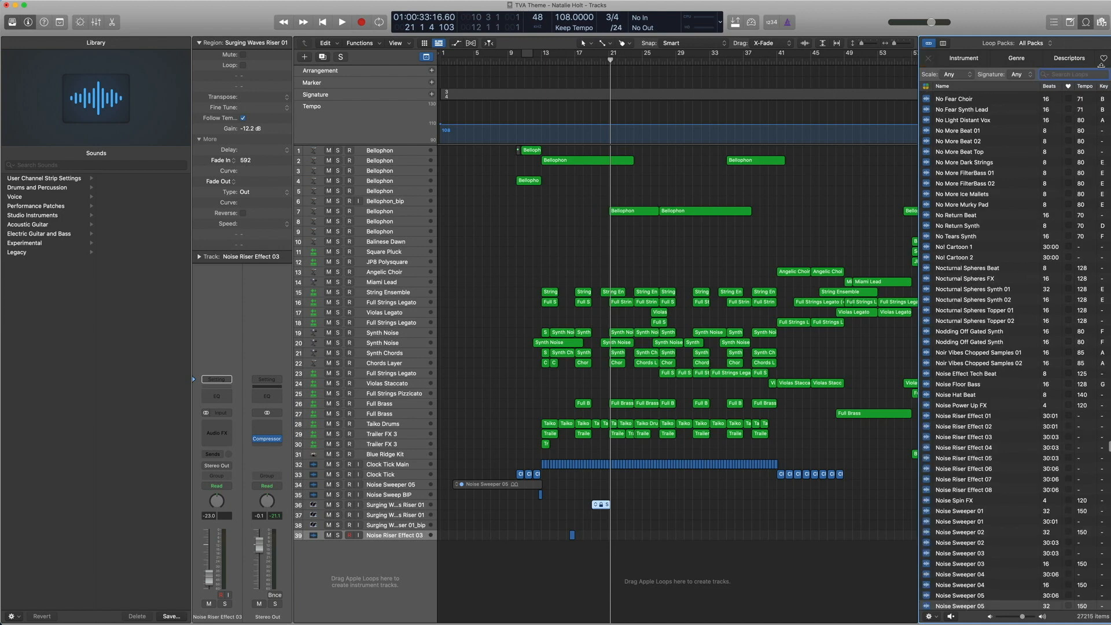
click(1087, 23)
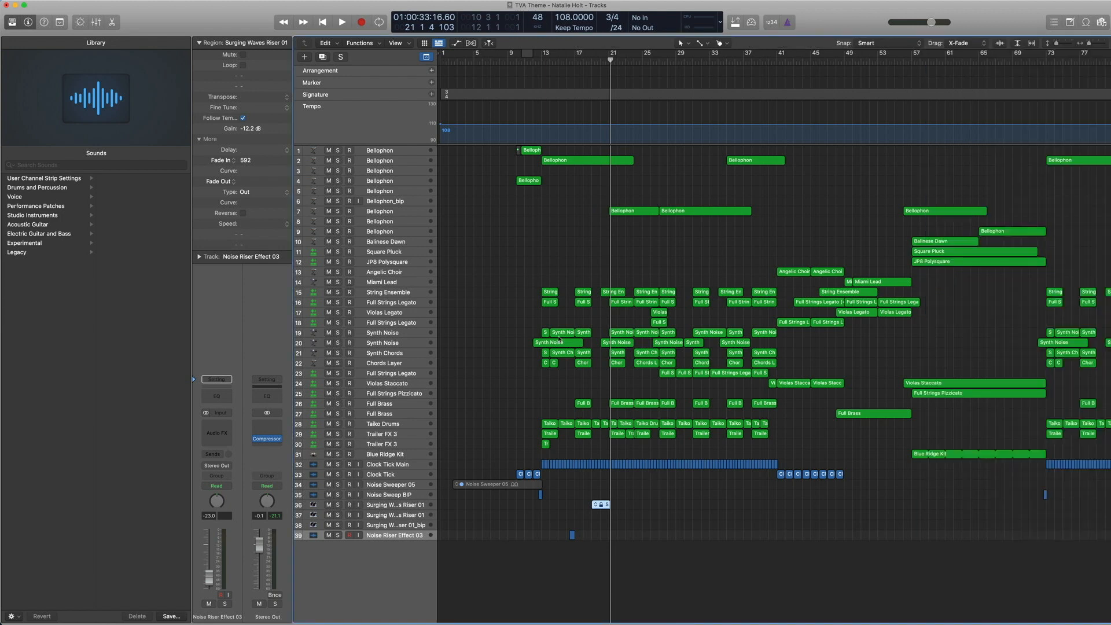
Listen to the Surging Waves Riser 01 within the full mix from bar 19, and return the playhead to bar 19
click(591, 58)
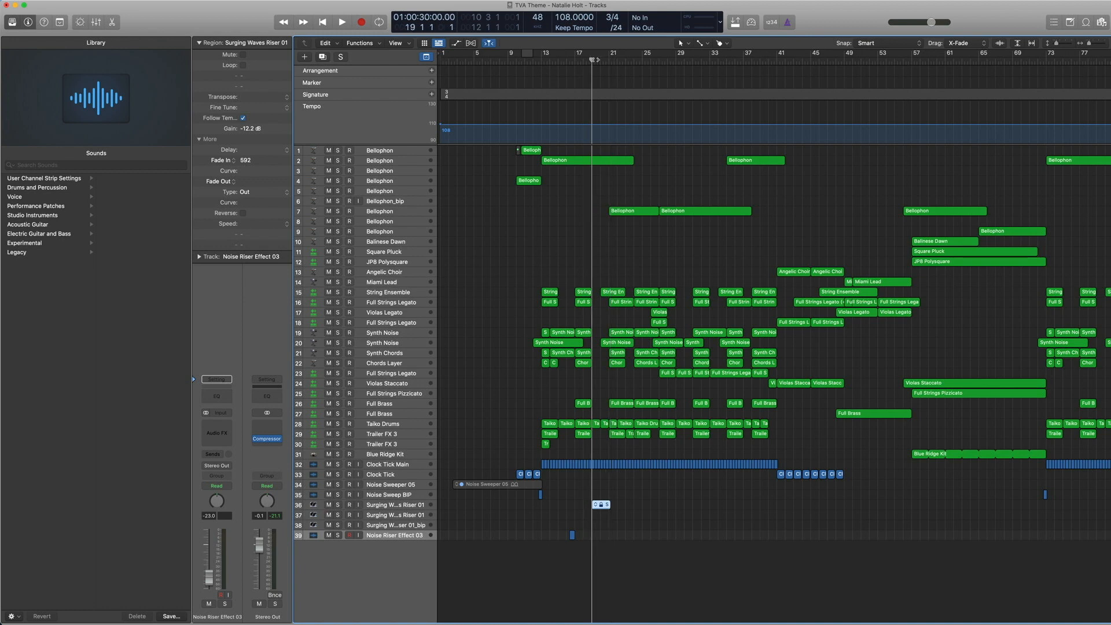
key(space)
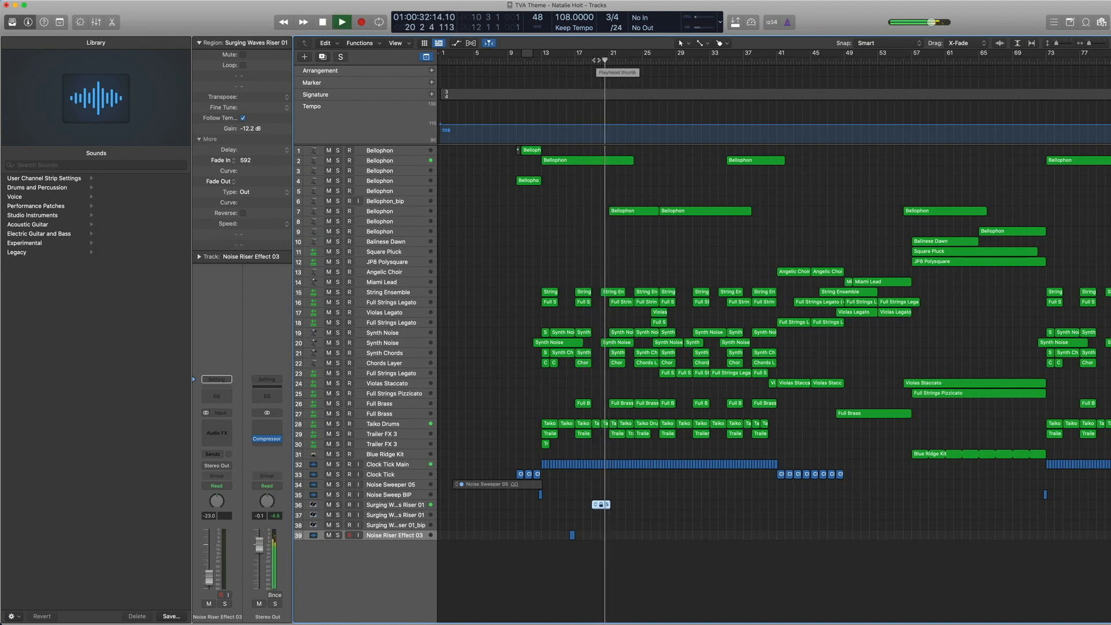
key(space)
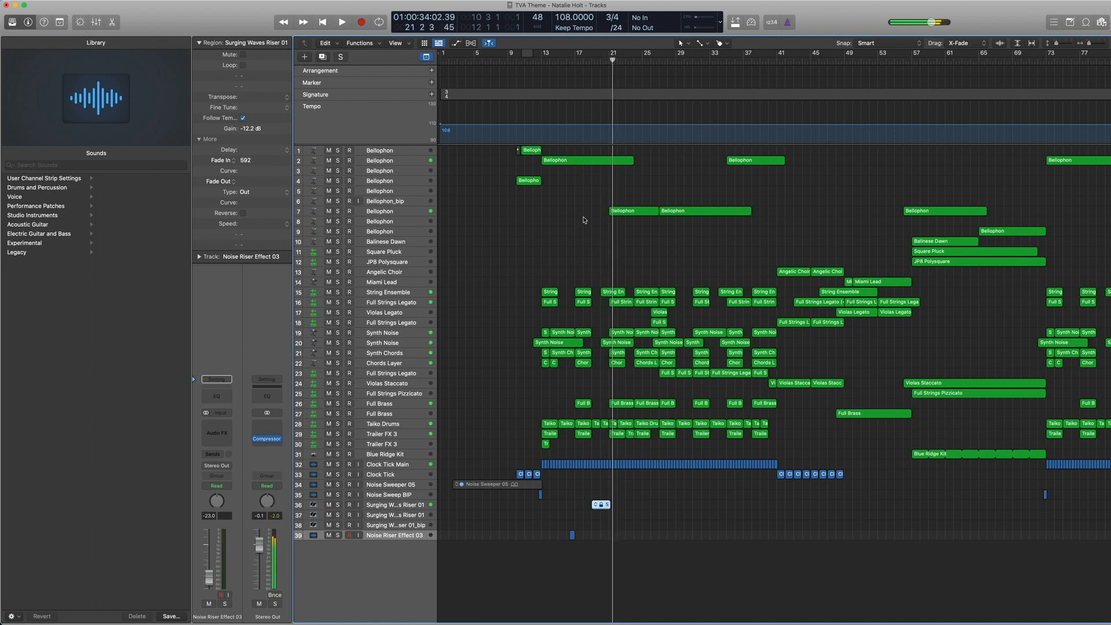
scroll(589, 243, down, 1)
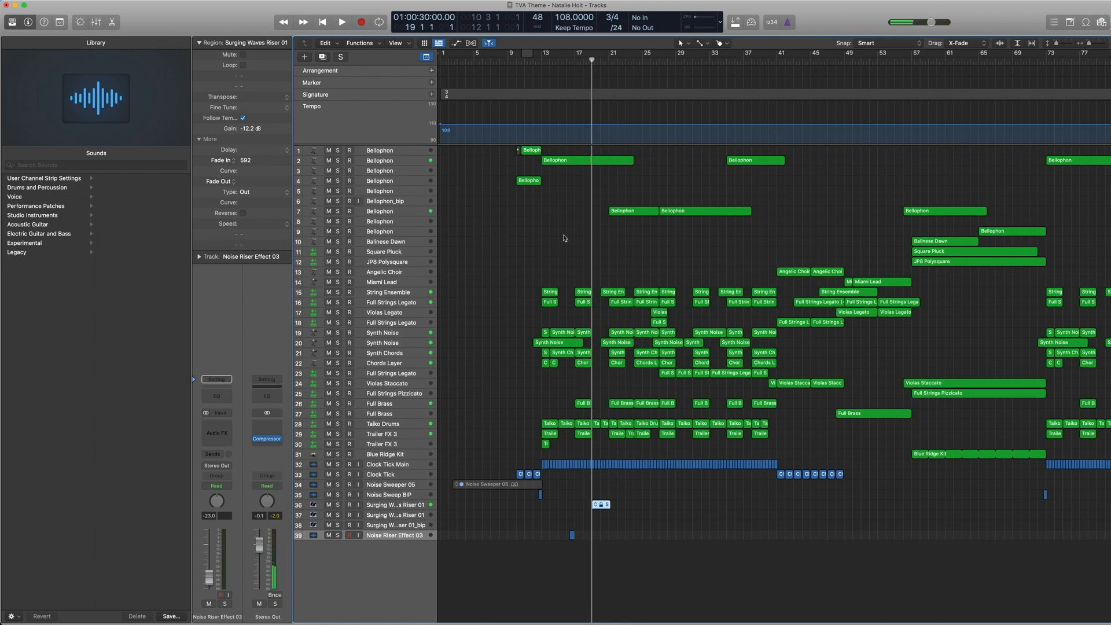
scroll(561, 236, right, 1)
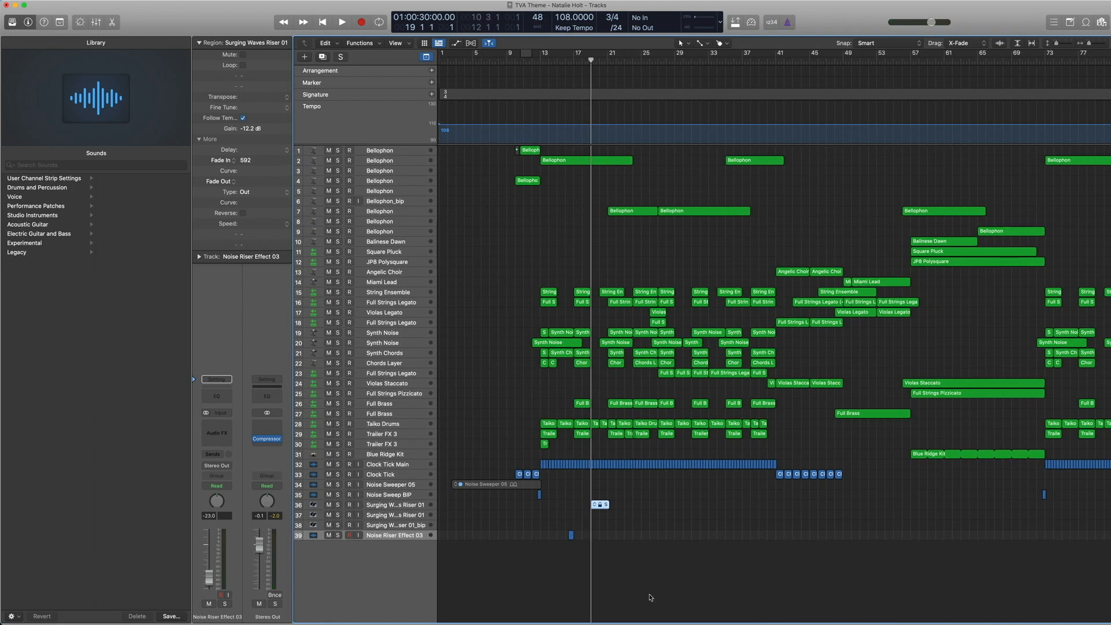
Review the placement of the Noise Sweep BIP, Surging Waves Riser 01 and Noise Riser Effect 03 regions by selecting them together
drag(639, 553, 538, 496)
key(comma)
key(comma)
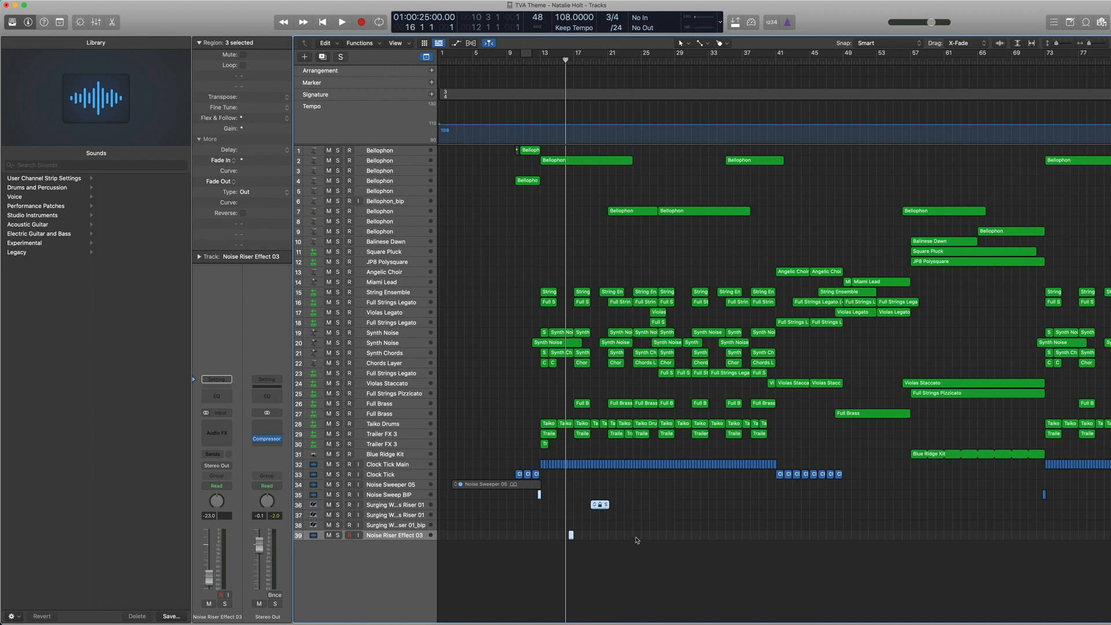
key(period)
key(period)
key(period)
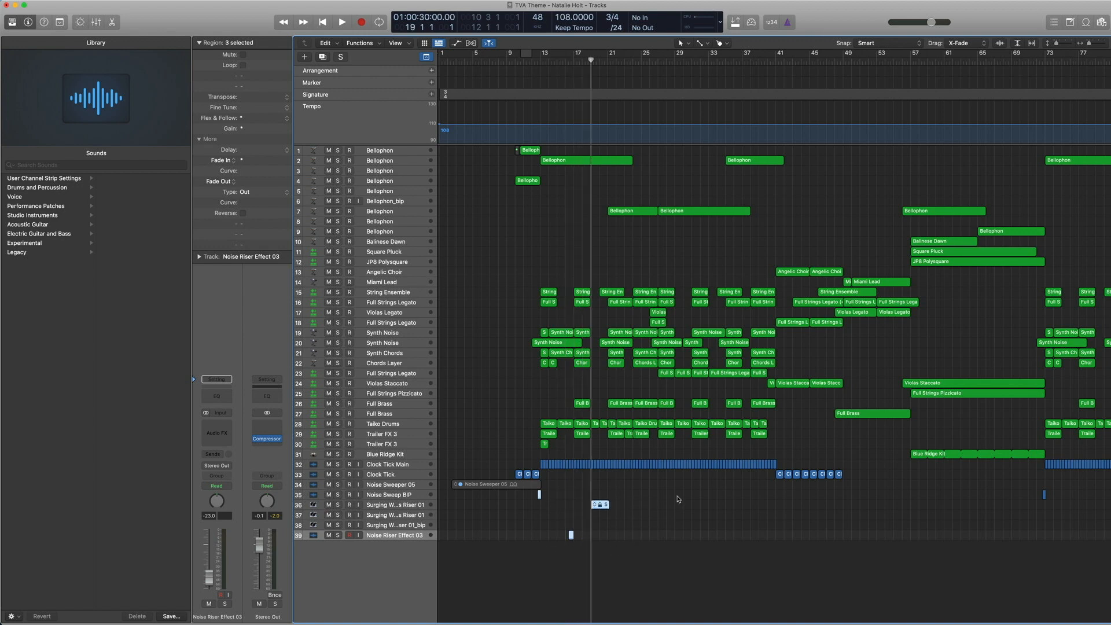
click(658, 510)
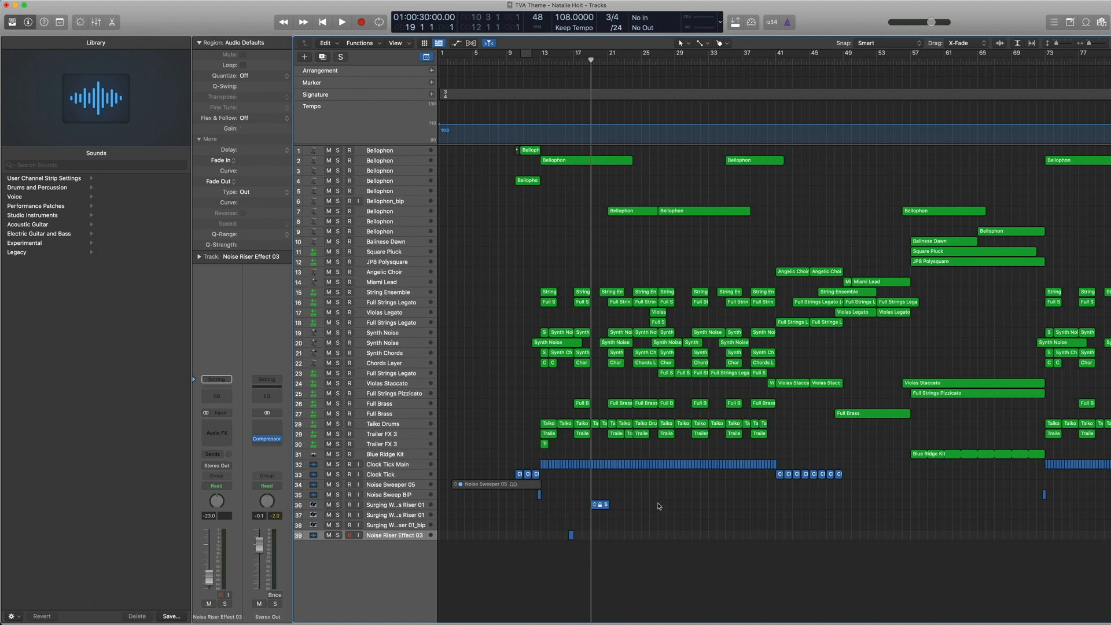
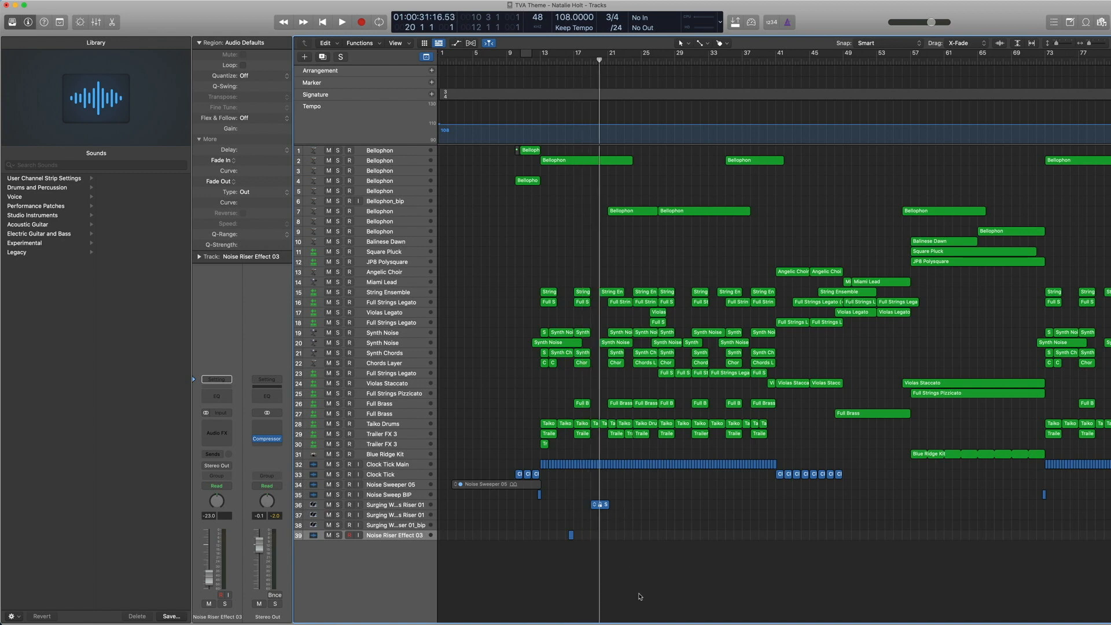
Listen to the full mix from bar 20, and return the playhead to bar 20
drag(638, 593, 514, 415)
click(660, 538)
key(space)
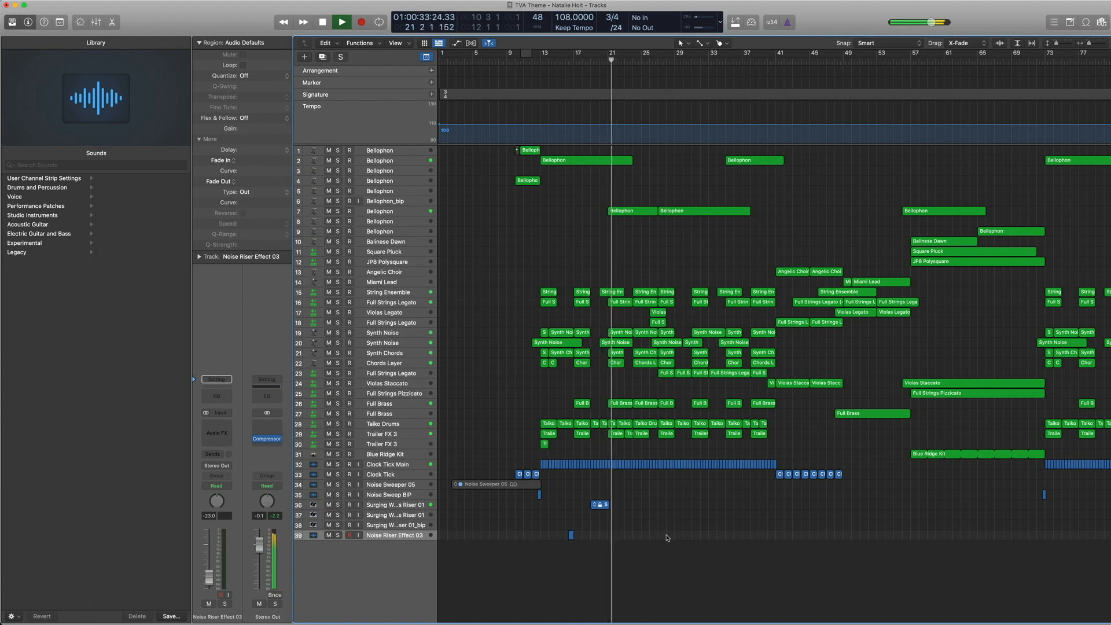
key(space)
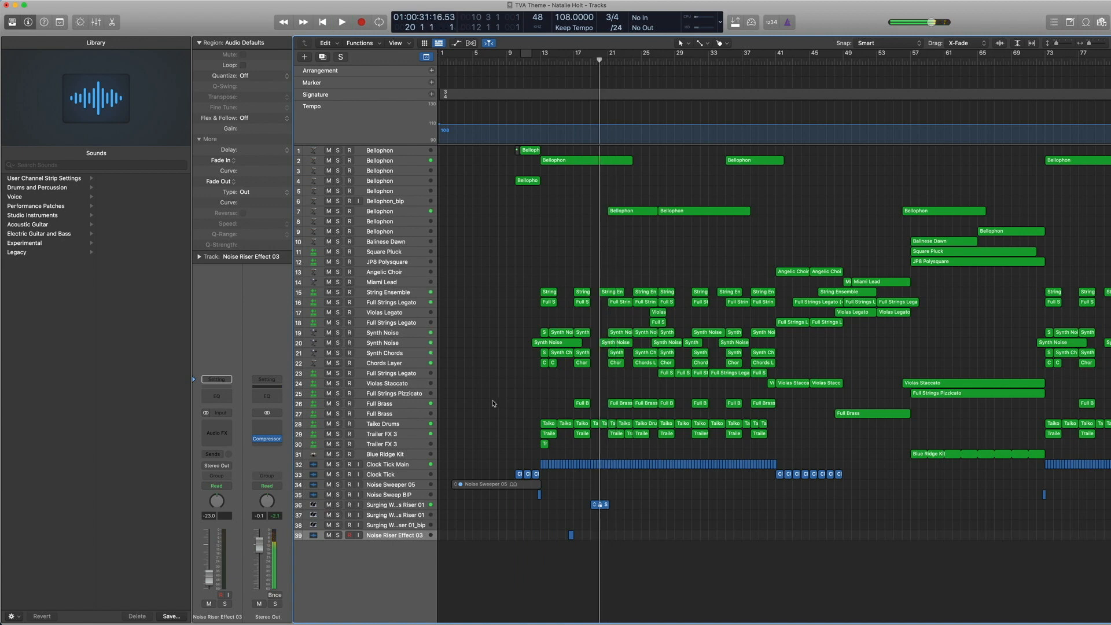
Select the Full Brass track 26, enlarge its regions, and show its Orchestral Brass patch in the Library
click(387, 406)
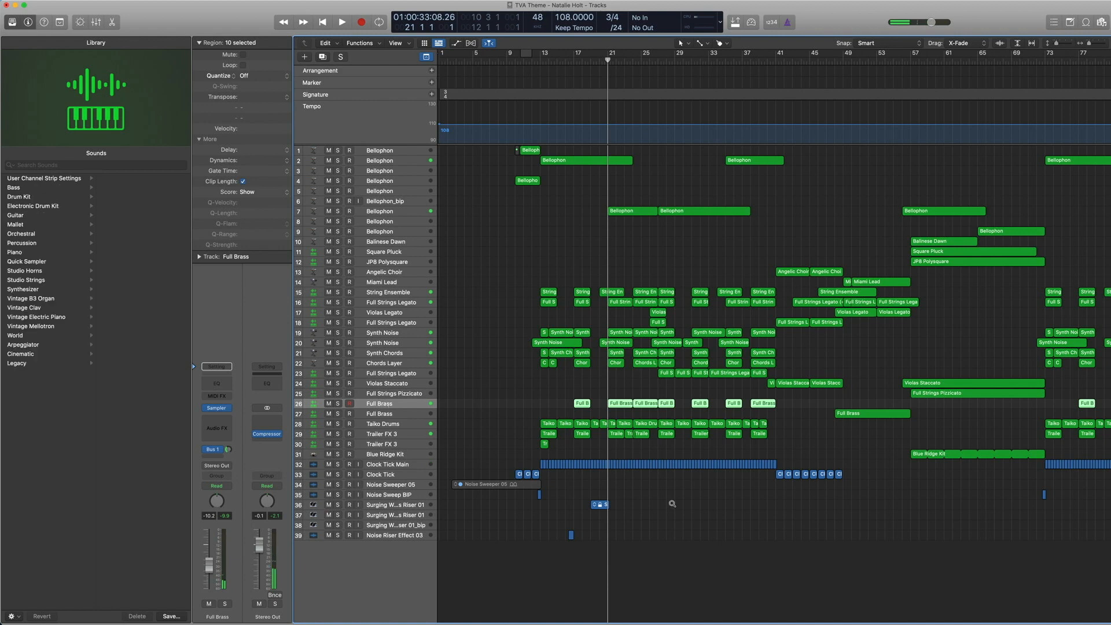
drag(676, 532, 486, 312)
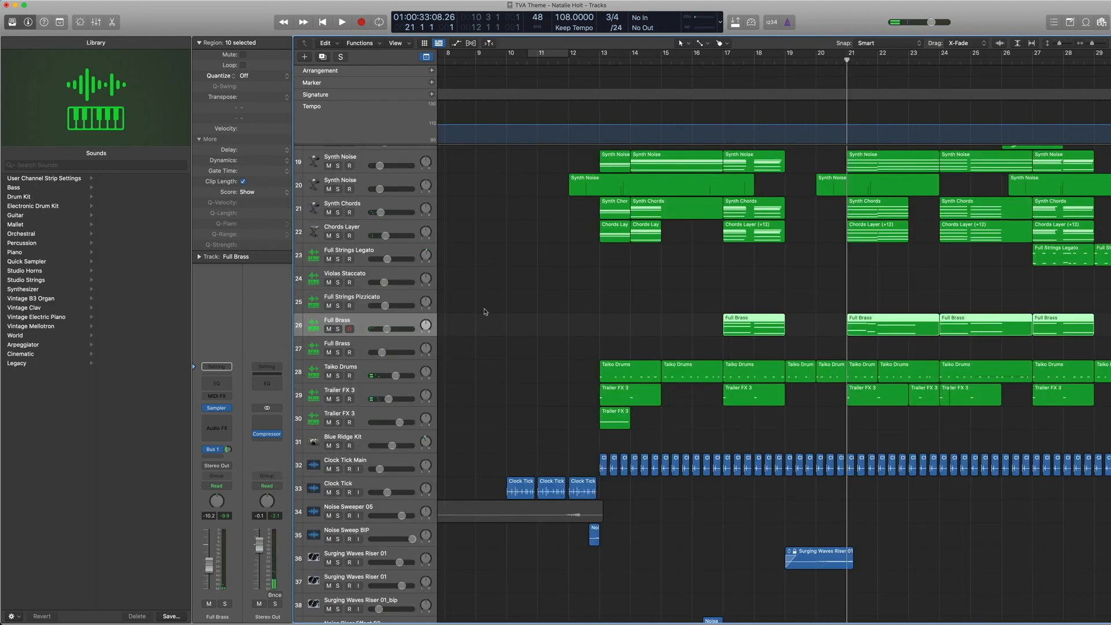
click(201, 408)
scroll(137, 302, left, 2)
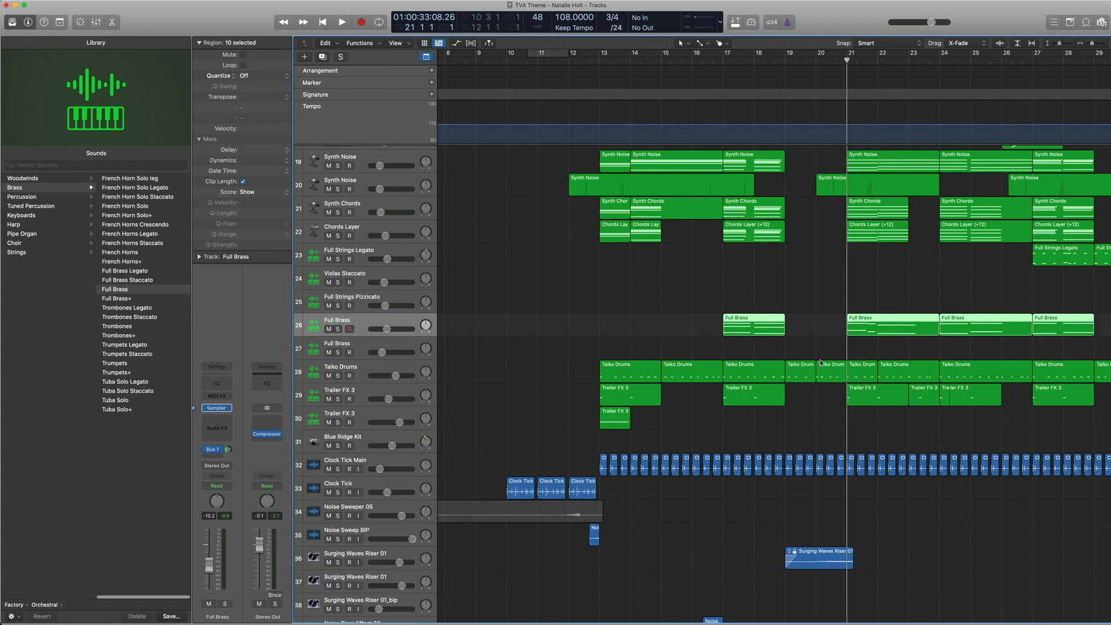
Listen to the Full Brass regions in solo from bar 17
key(ctrl+s)
key(shift+space)
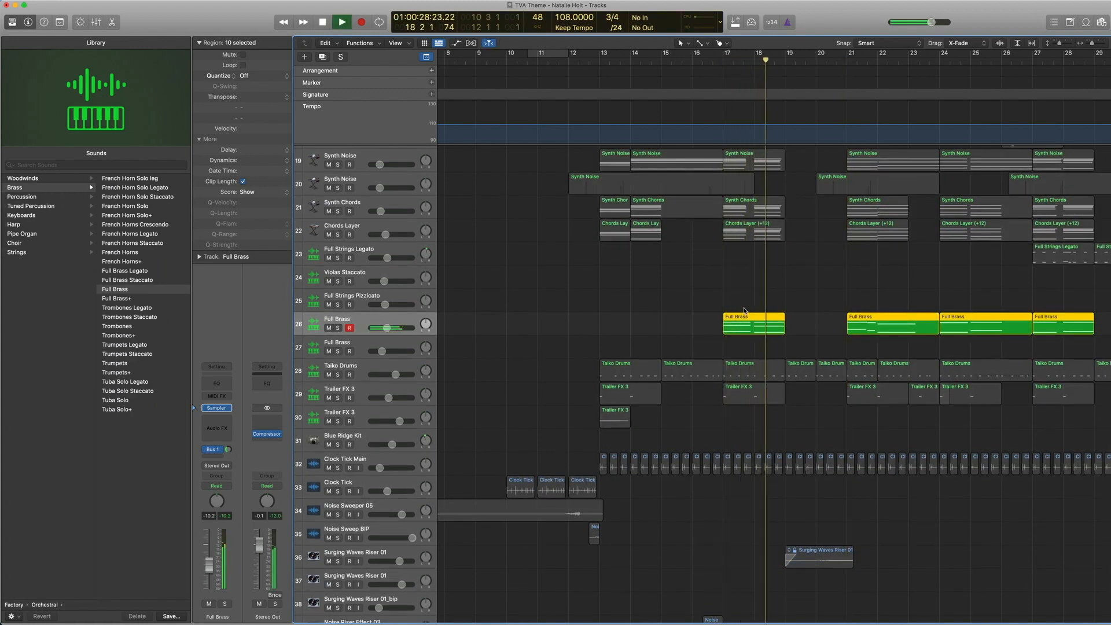
key(space)
mouse_move(222, 455)
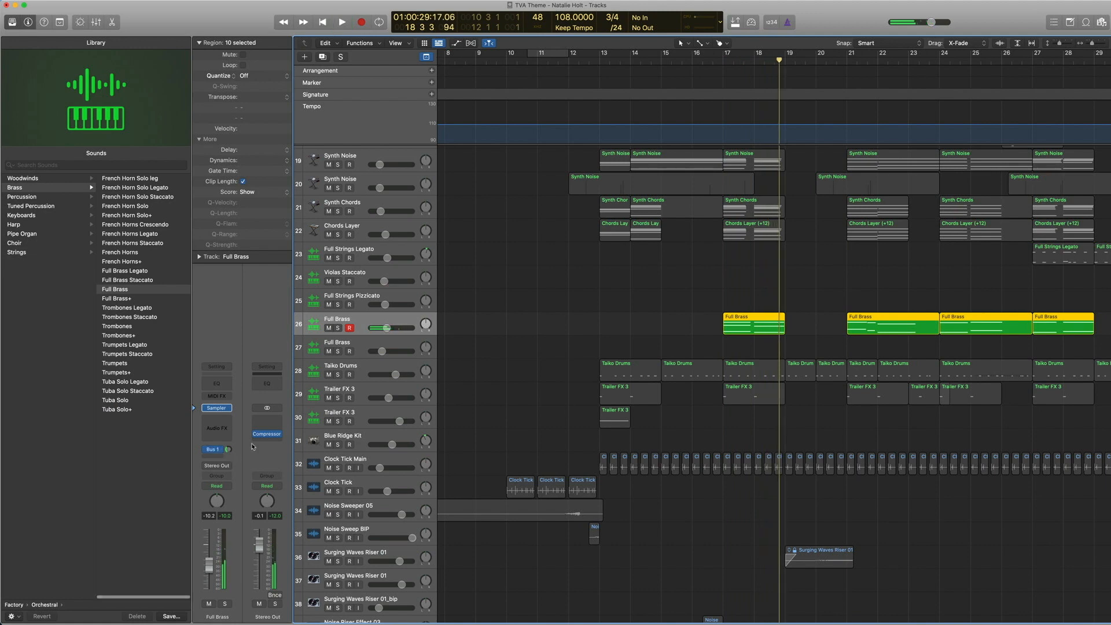
Review the notes of the Full Brass regions from bar 17 in the Piano Roll, and close the editor
double_click(744, 318)
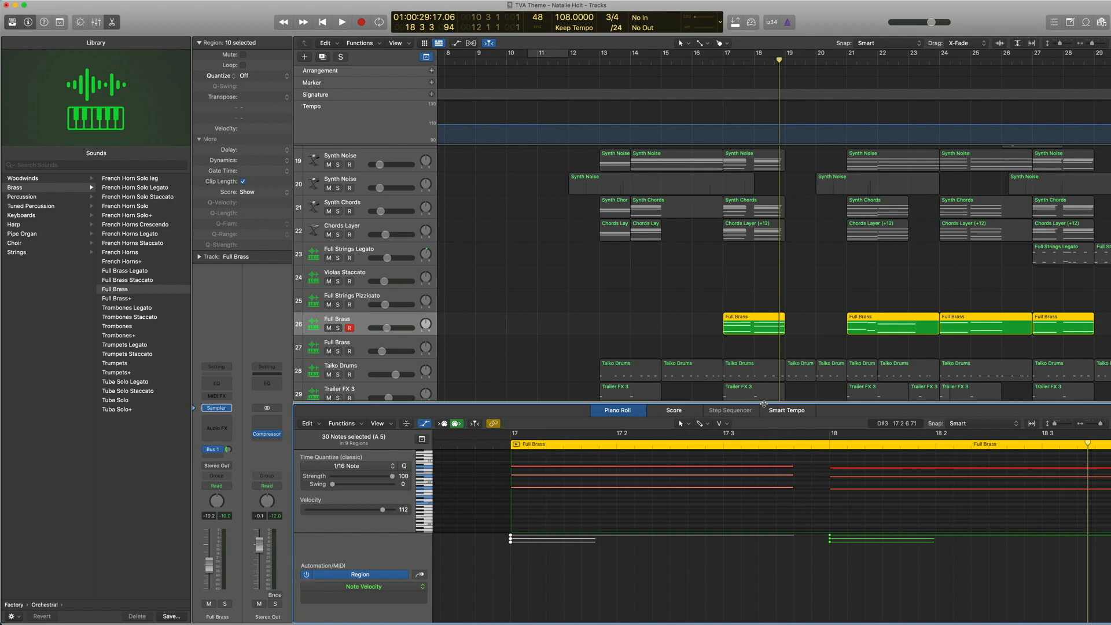
drag(595, 509, 597, 466)
click(826, 464)
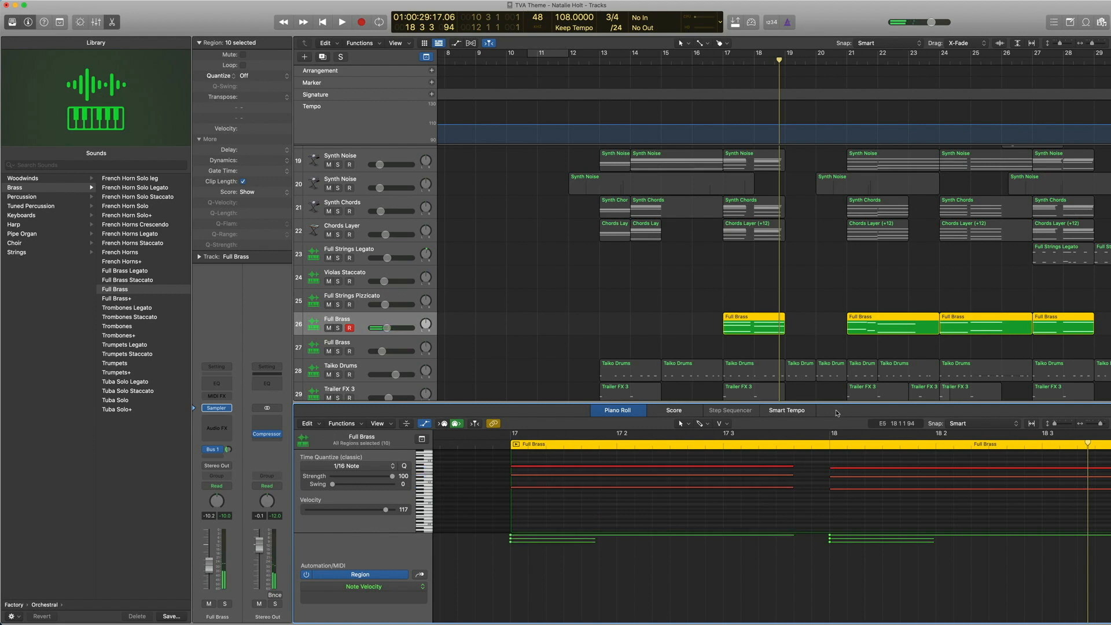
key(p)
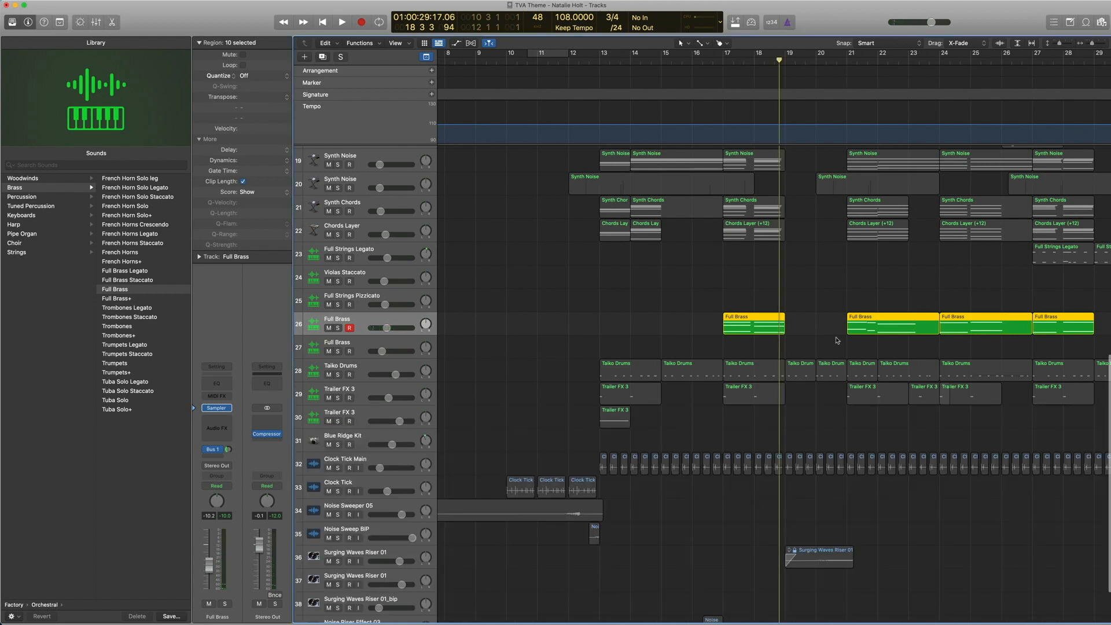
Show the Full Brass region at bar 21 in the Piano Roll and listen to it in solo
key(p)
click(862, 327)
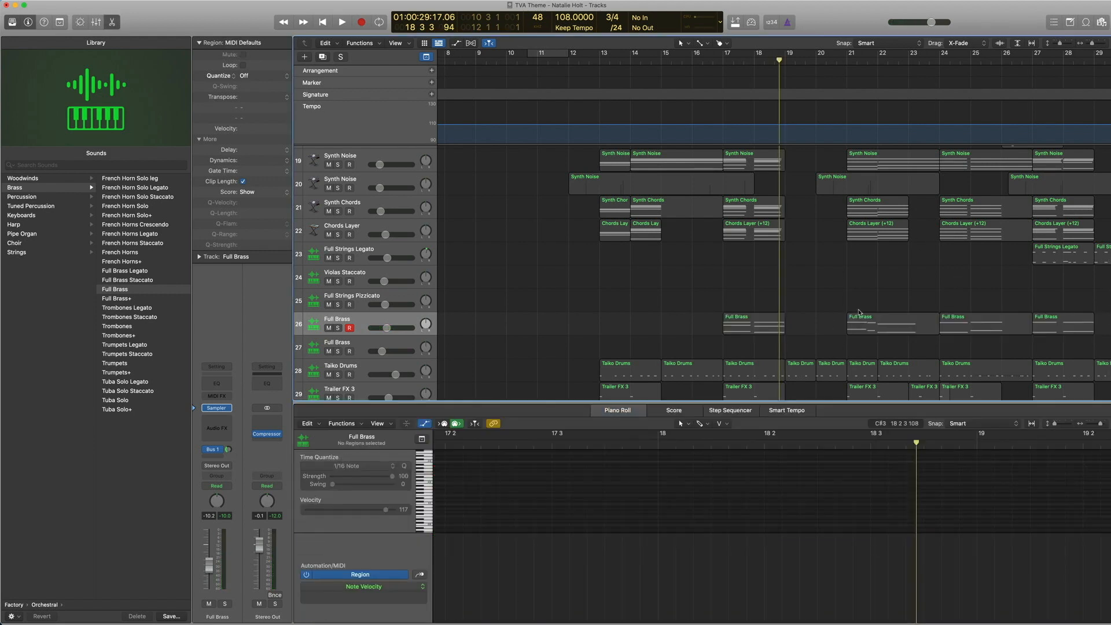
scroll(682, 502, left, 3)
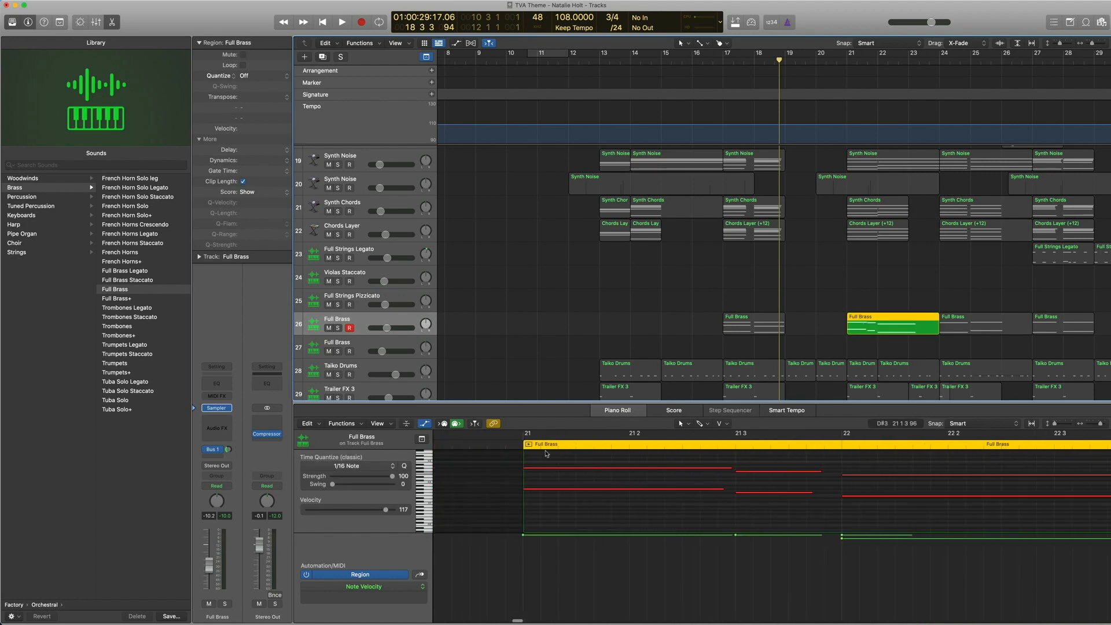
key(shift+space)
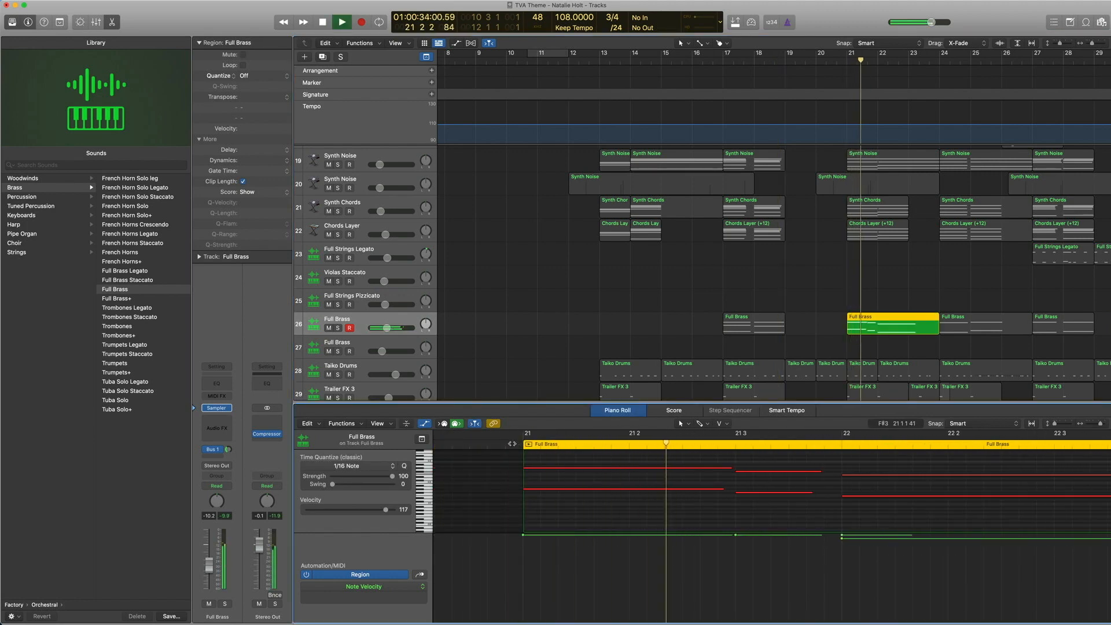
key(space)
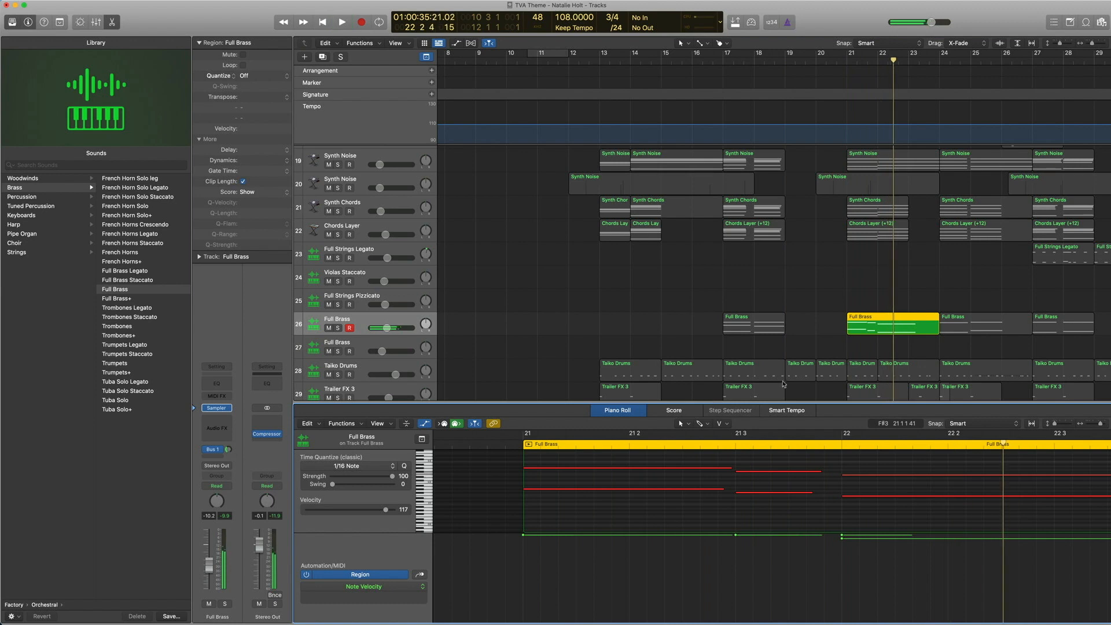
Listen to the String Ensemble, Full Strings Legato, Synth Noise, Synth Chords, Chords Layer and Full Brass regions at bar 21 together in solo
key(super+a)
key(z)
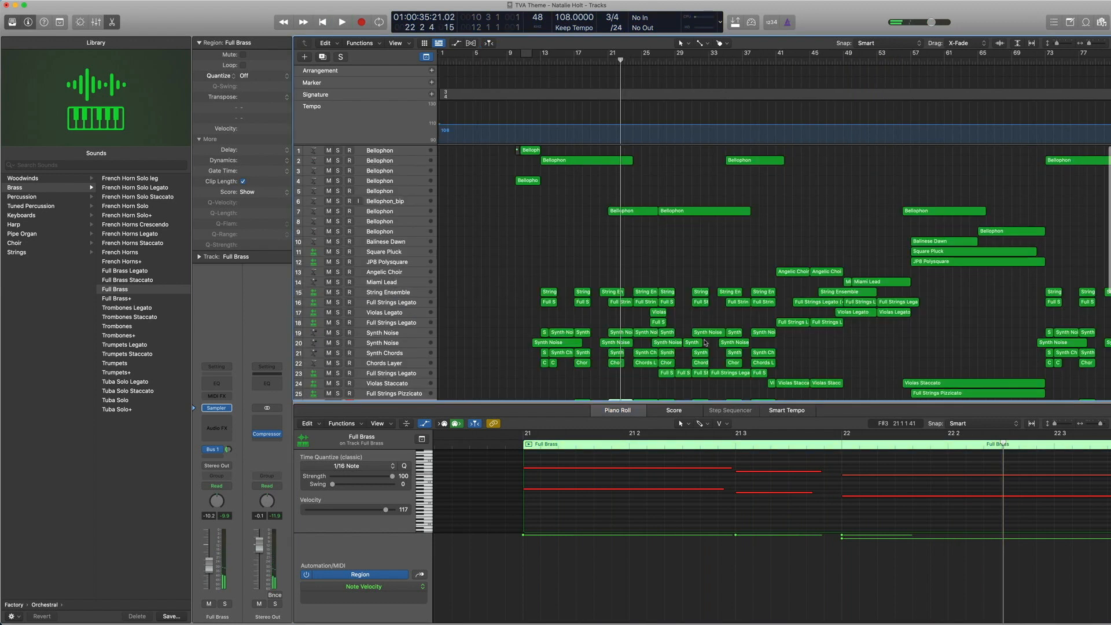
key(shift+Return)
scroll(623, 381, down, 4)
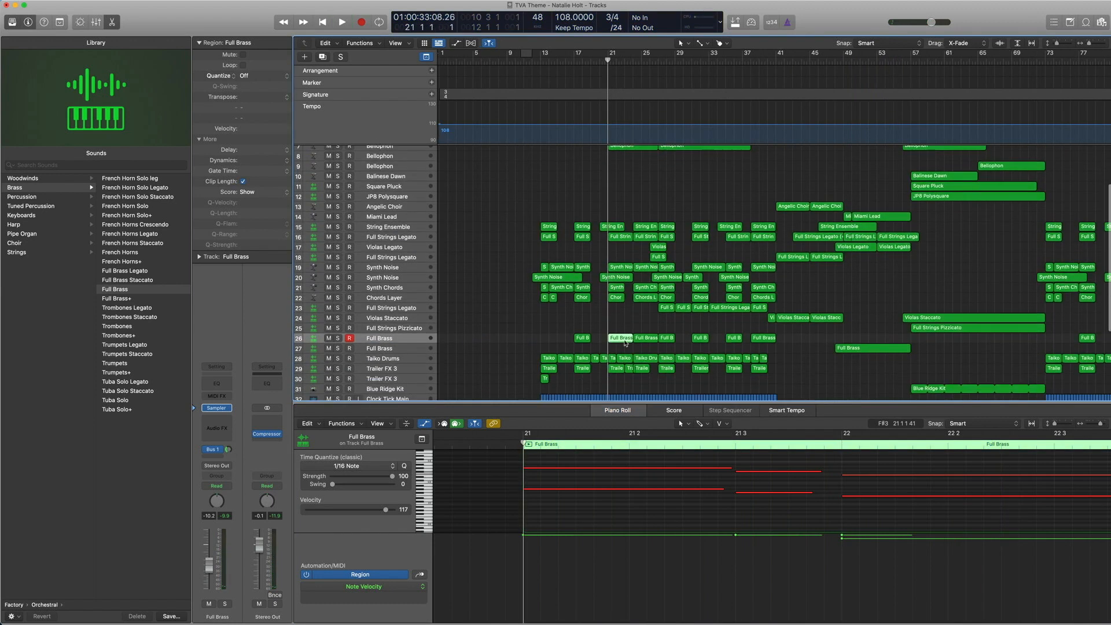
drag(626, 347, 619, 193)
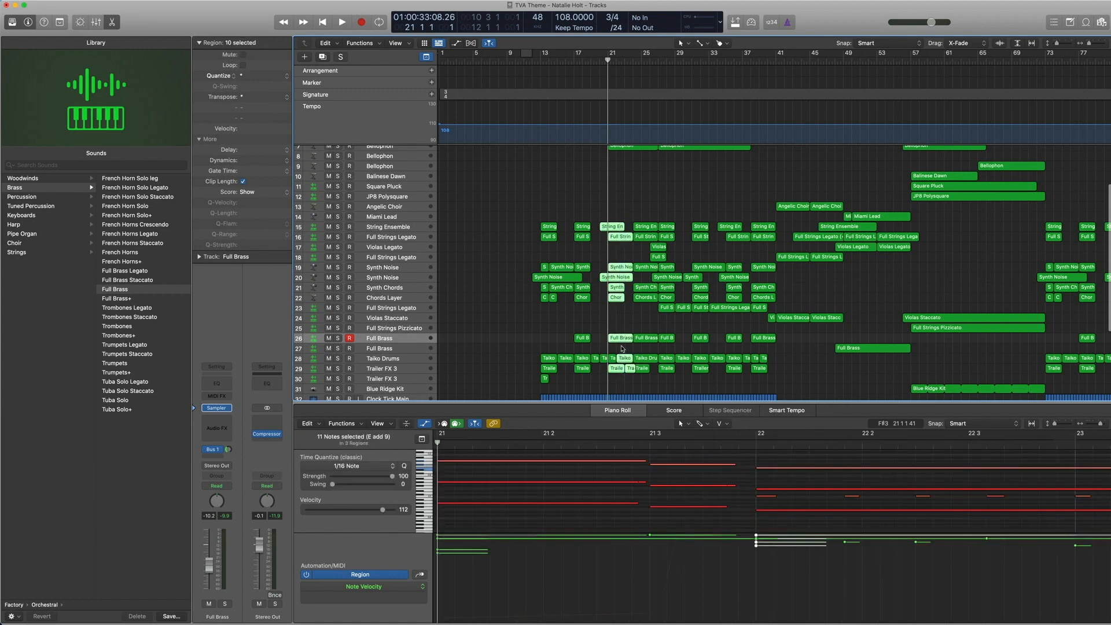
drag(621, 346, 605, 209)
key(ctrl+s)
key(space)
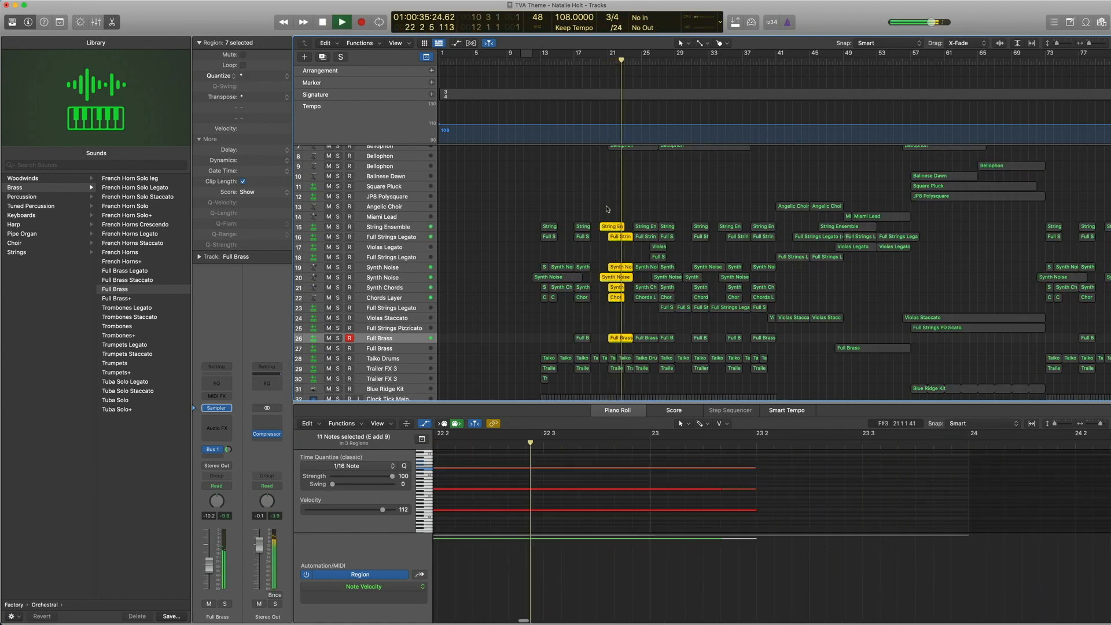
key(space)
key(ctrl+s)
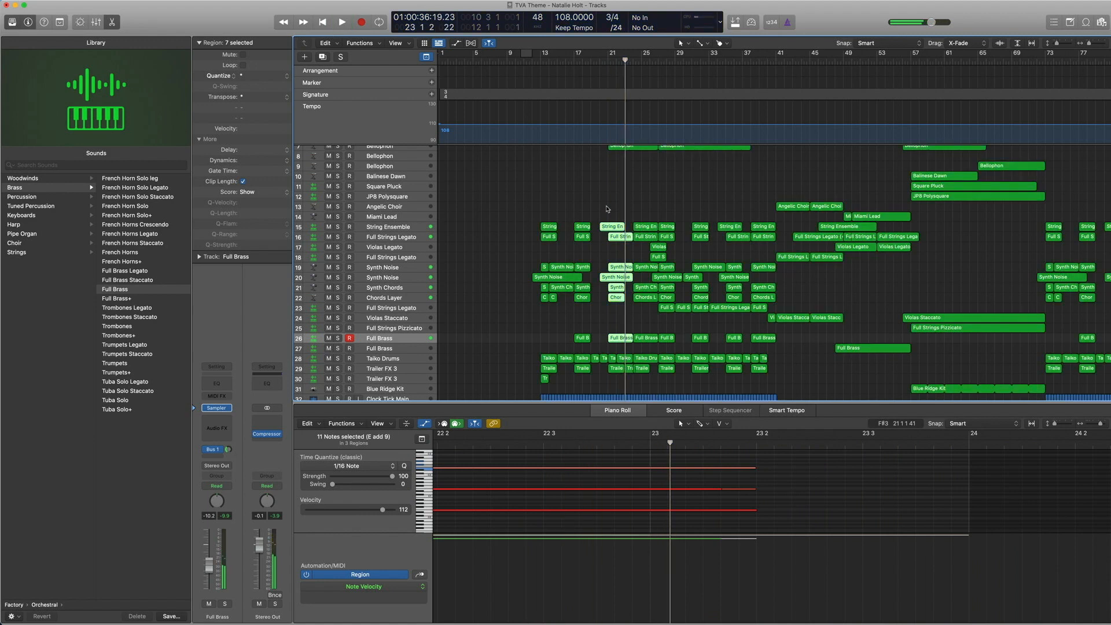
Listen to only the String Ensemble, Full Strings Legato and Full Brass regions at bar 21 in solo, and close the Piano Roll
drag(603, 246, 614, 217)
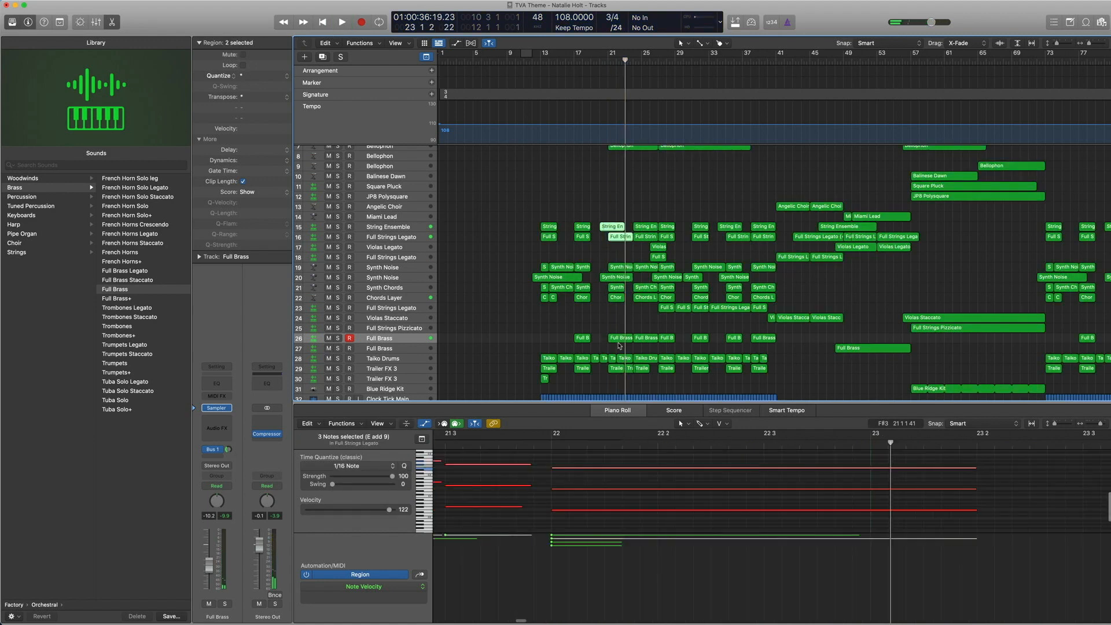
shift+click(618, 341)
key(space)
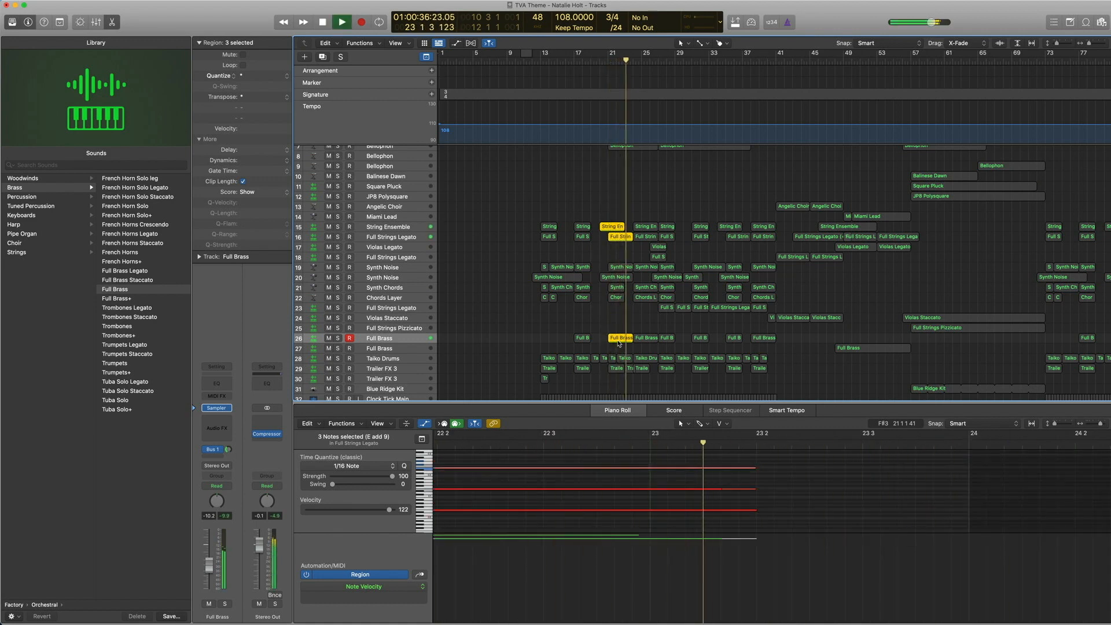
key(space)
click(618, 342)
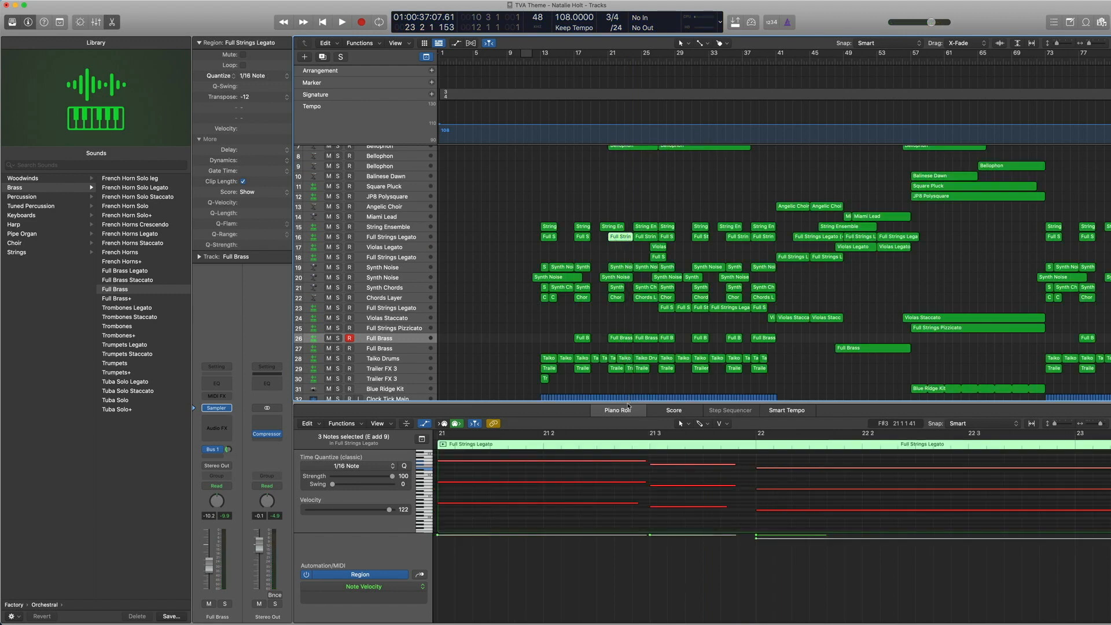
key(e)
scroll(621, 412, right, 5)
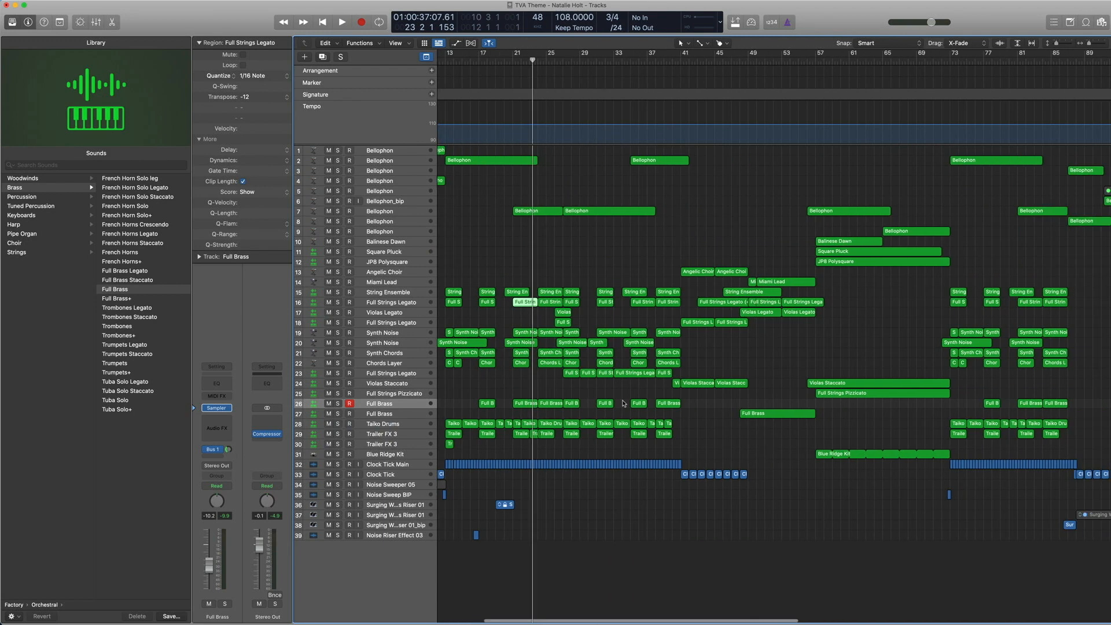
Solo the Full Strings Legato regions on track 23, and show the track's Orchestral Strings patch in the Library
click(399, 375)
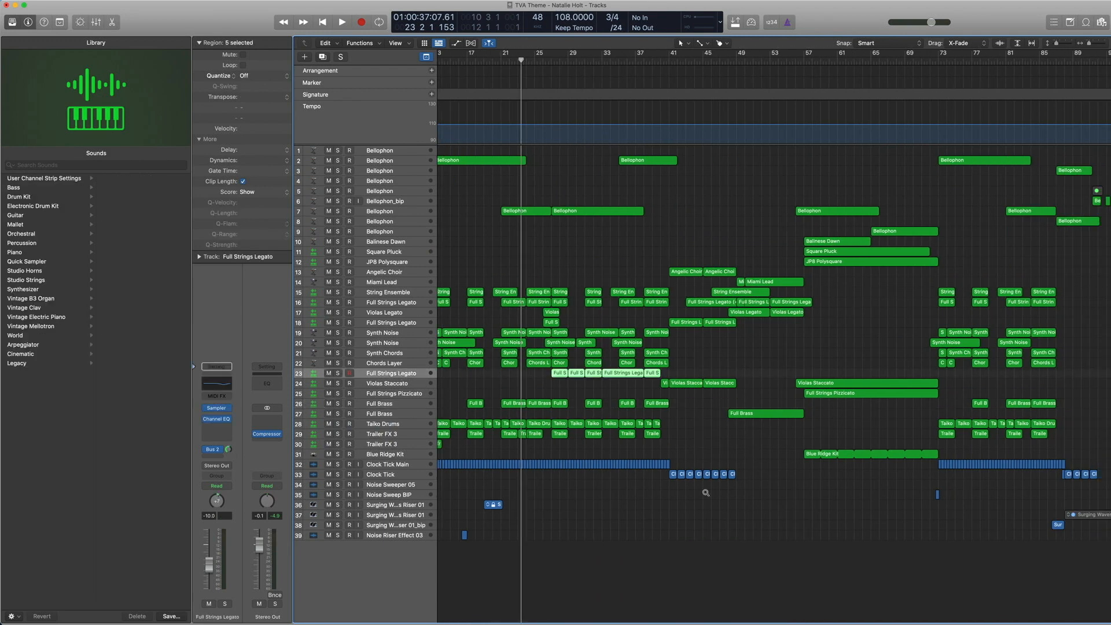
key(z)
key(ctrl+s)
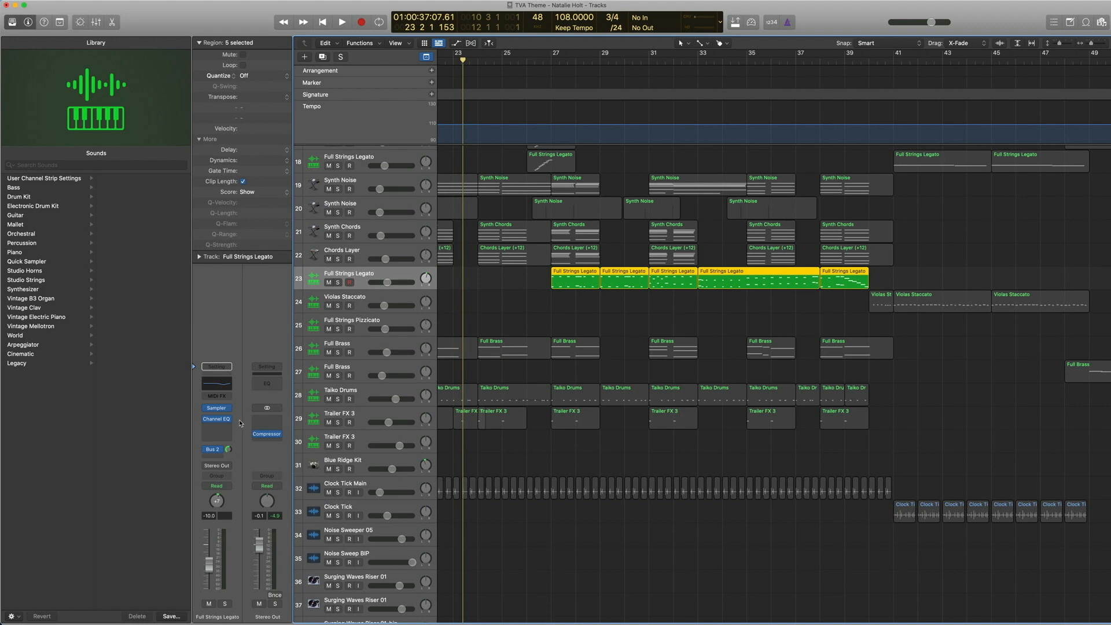
click(201, 409)
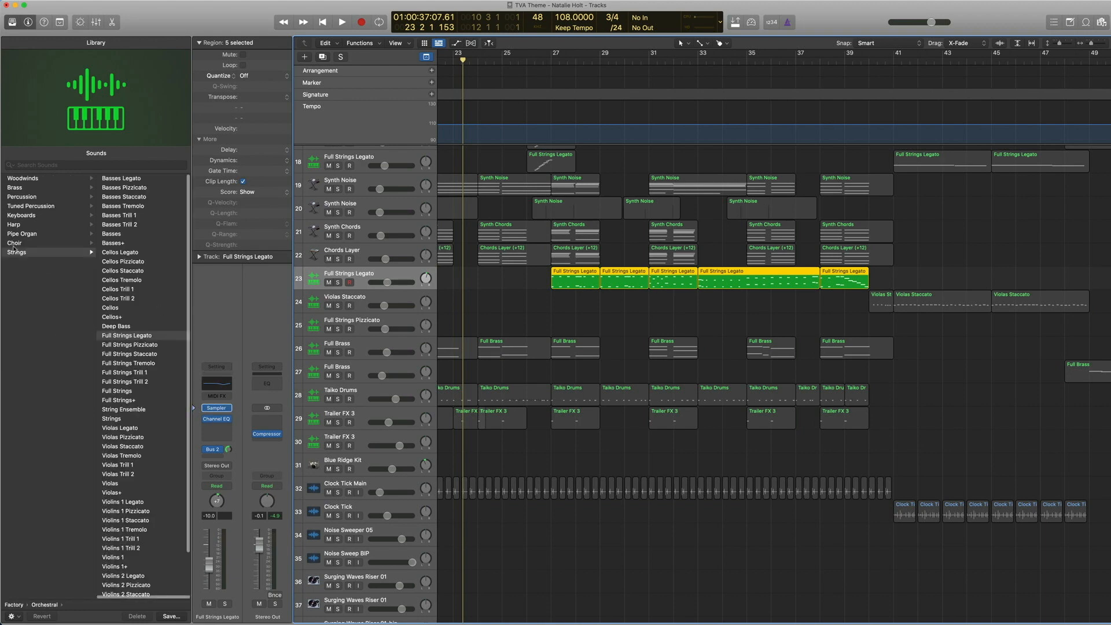
scroll(71, 255, left, 3)
scroll(71, 255, right, 3)
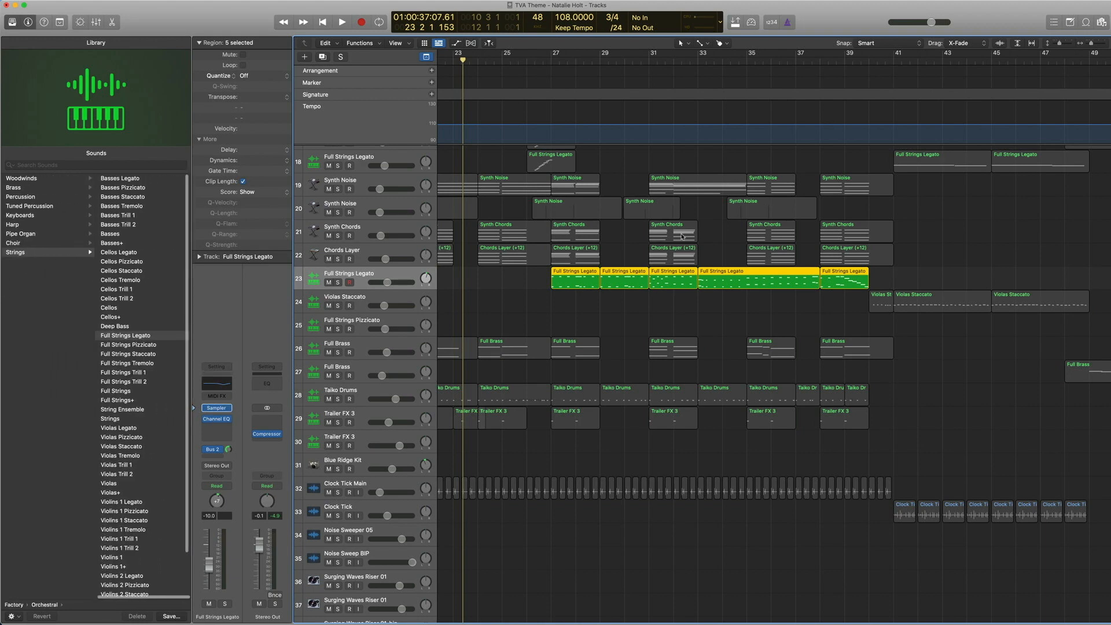
Listen to the Full Strings Legato line in solo from bar 27, inspect its Channel EQ, and set the playhead to bar 26
double_click(549, 61)
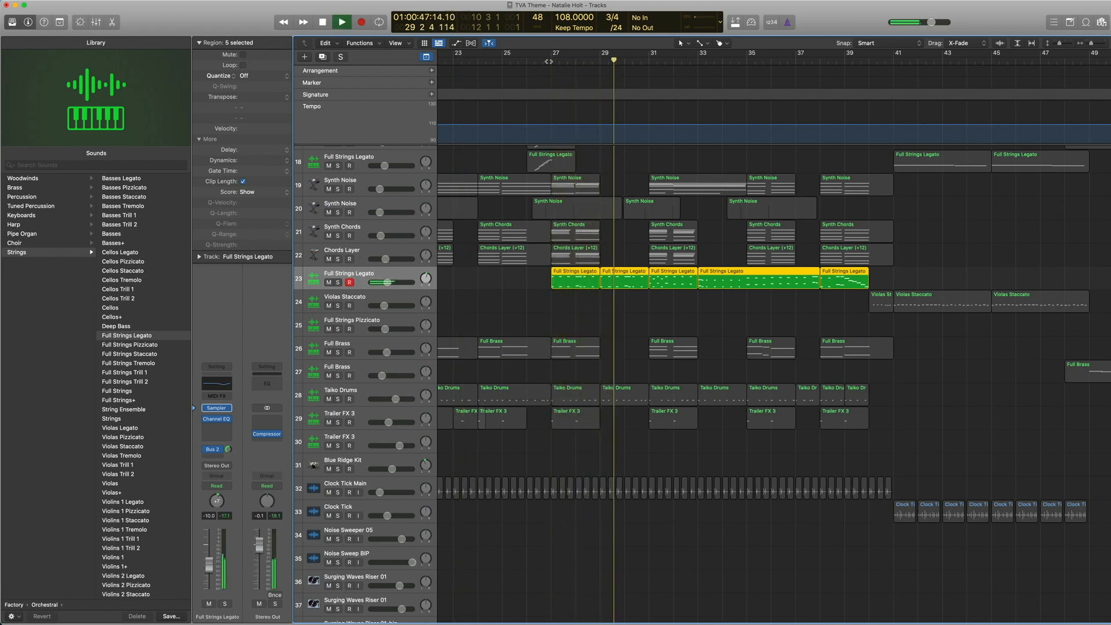
key(space)
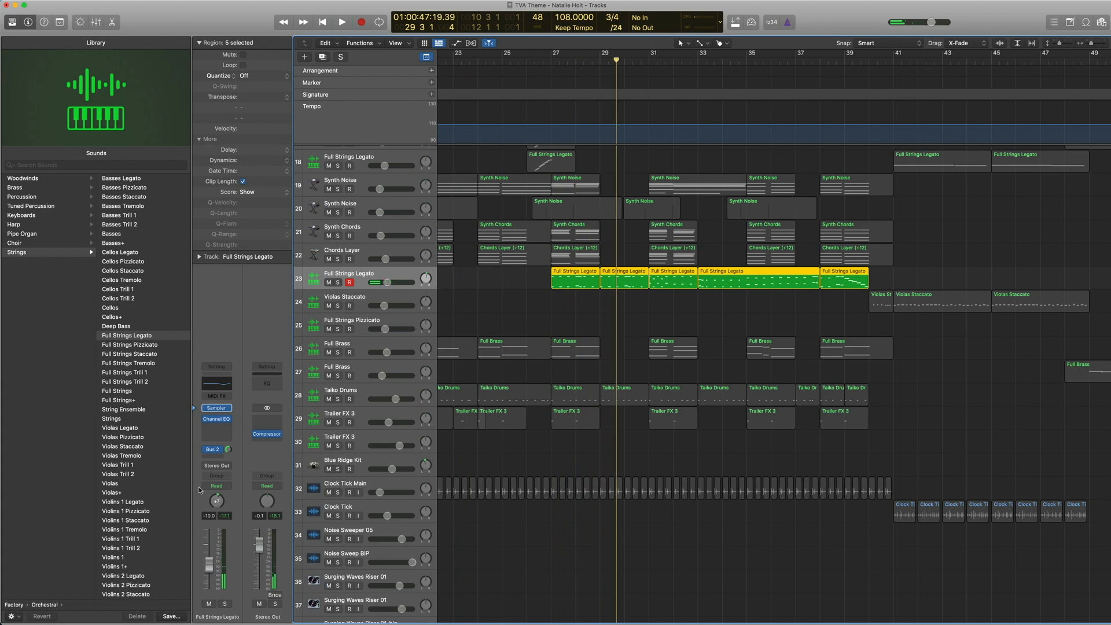
click(216, 396)
click(215, 385)
click(216, 383)
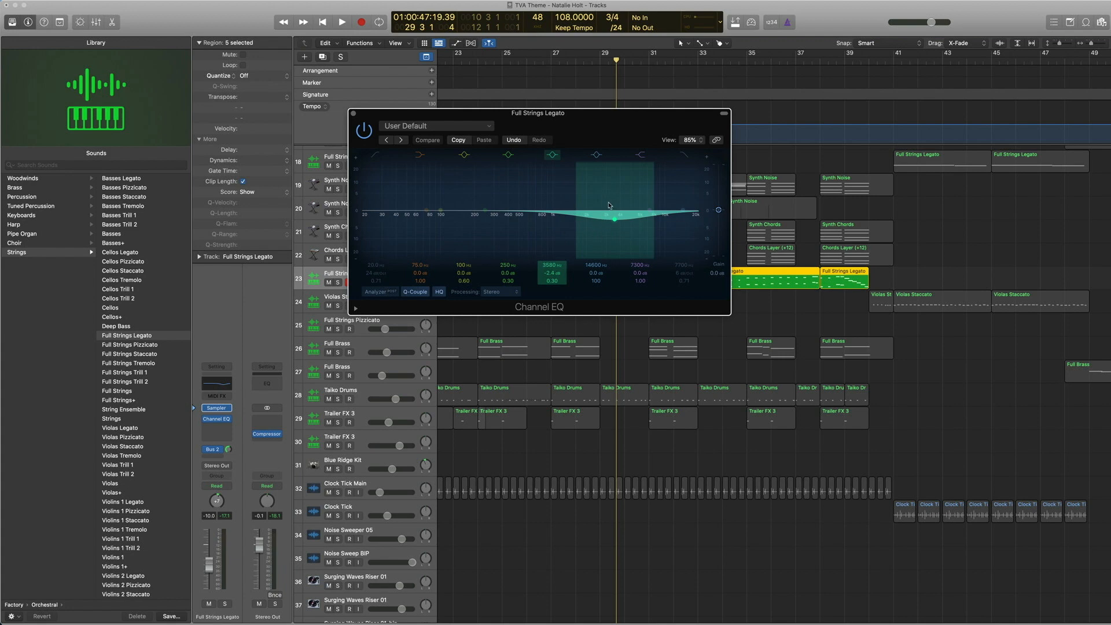
click(354, 114)
drag(550, 60, 543, 59)
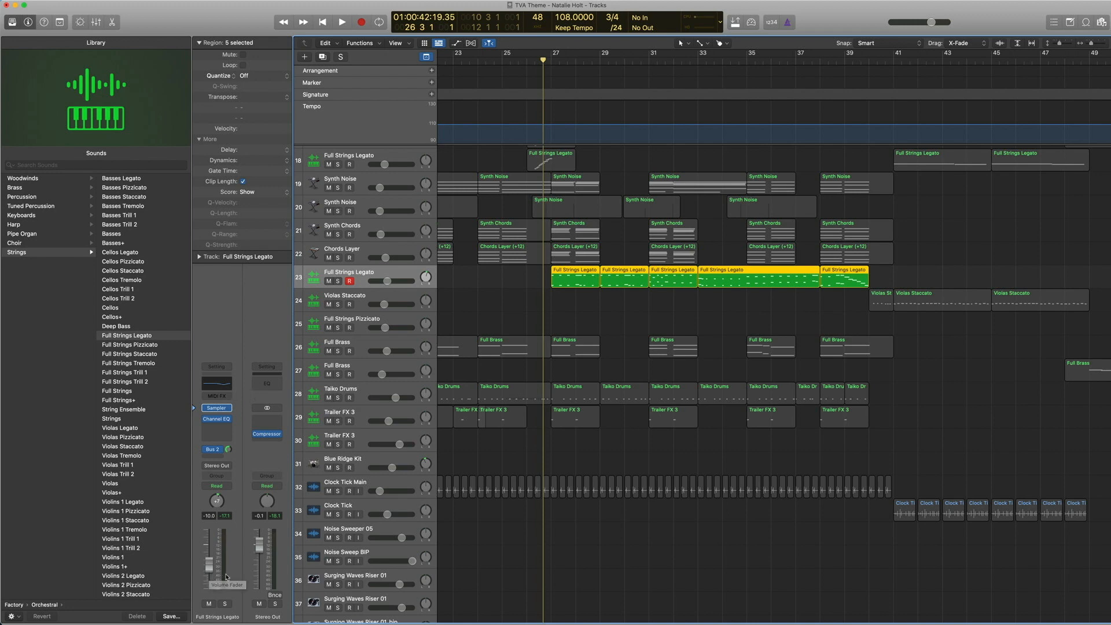
click(213, 392)
click(357, 114)
Listen to the Full Strings Legato line within the full mix from bar 26, and move the playhead to bar 29
key(z)
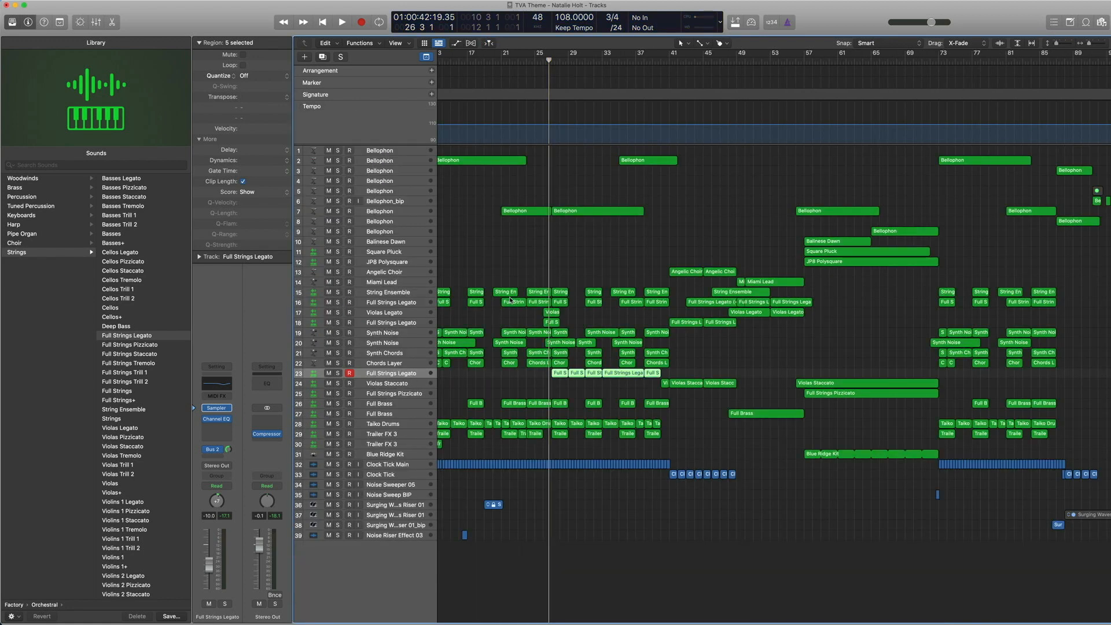
key(space)
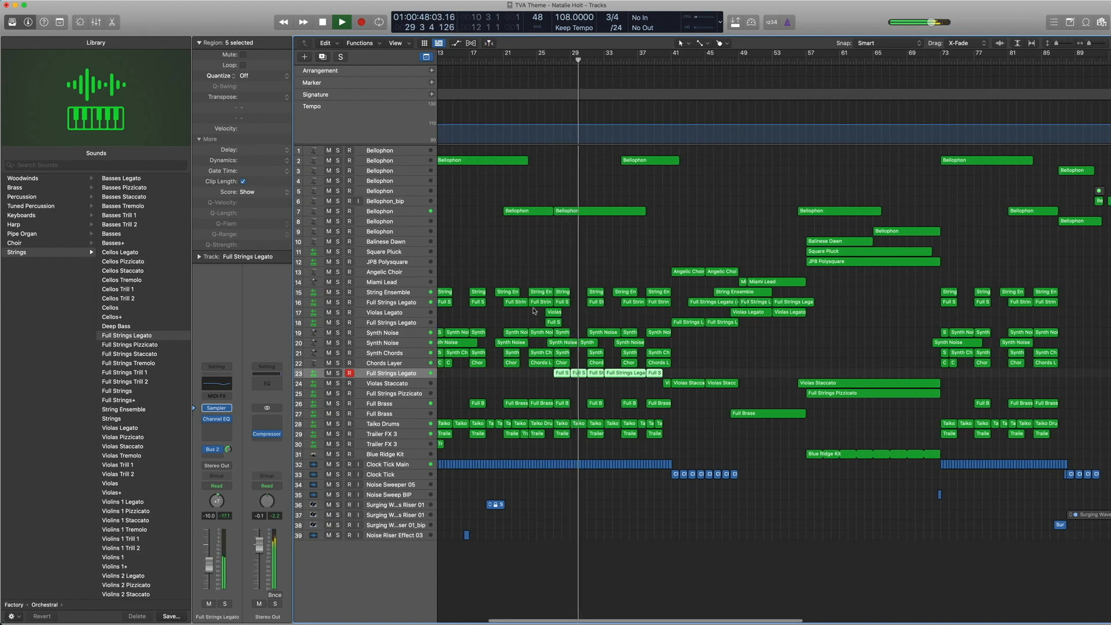
key(space)
key(comma)
key(comma)
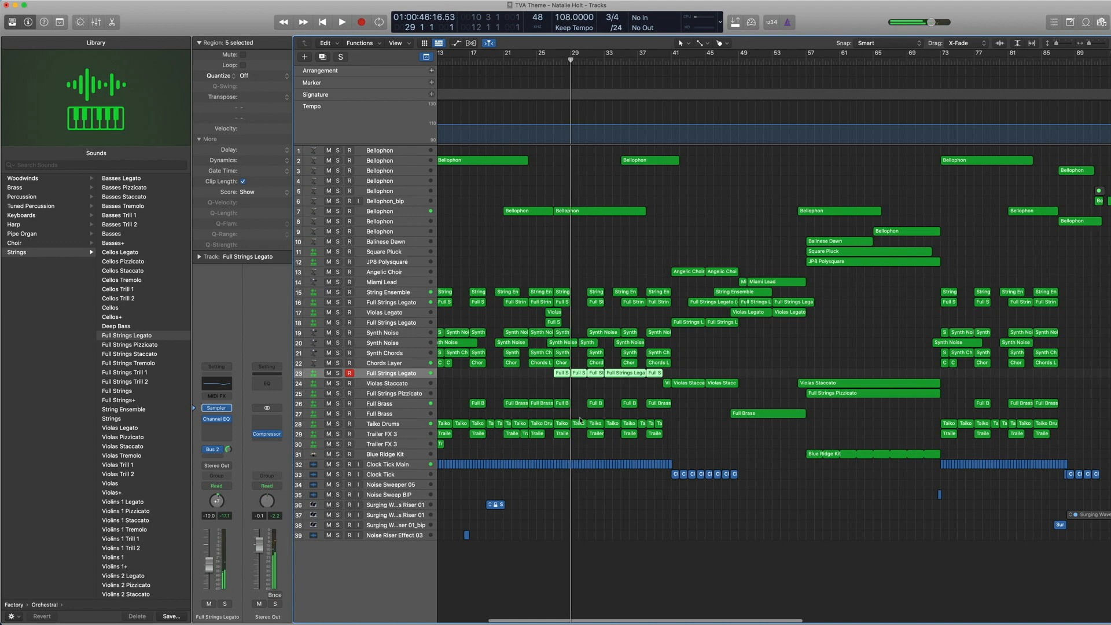
Review the layered regions around bars 27 to 29 by selecting them together, and clear the selection
drag(580, 454, 575, 364)
drag(558, 264, 553, 438)
click(575, 403)
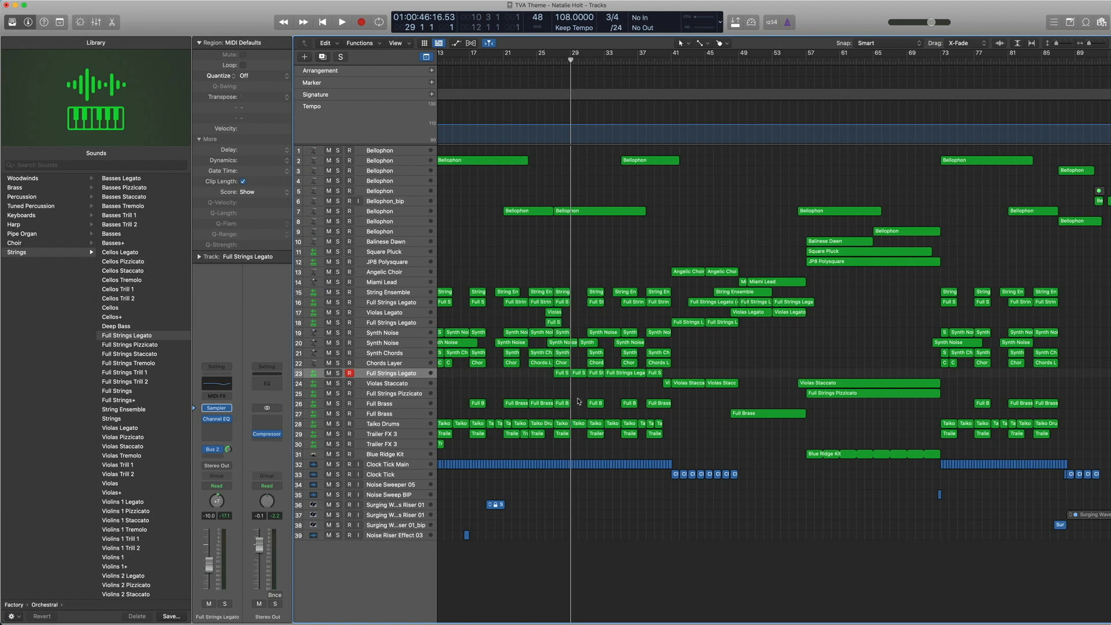
Highlight the layered regions around bar 29, clear the selection, and move the playhead to bar 41
drag(578, 441, 582, 329)
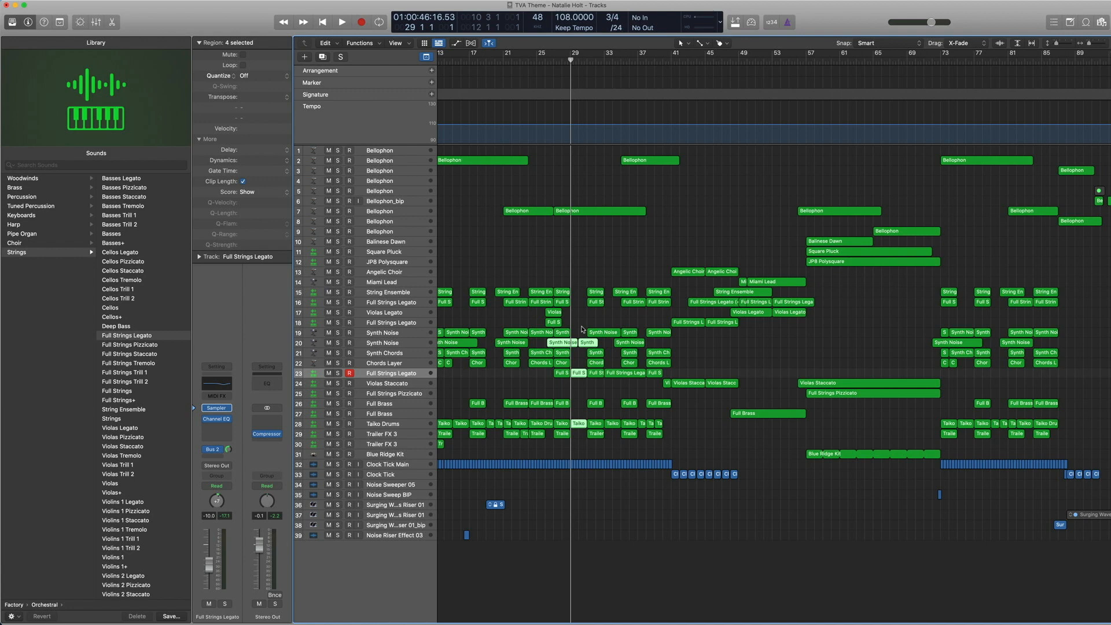
click(580, 331)
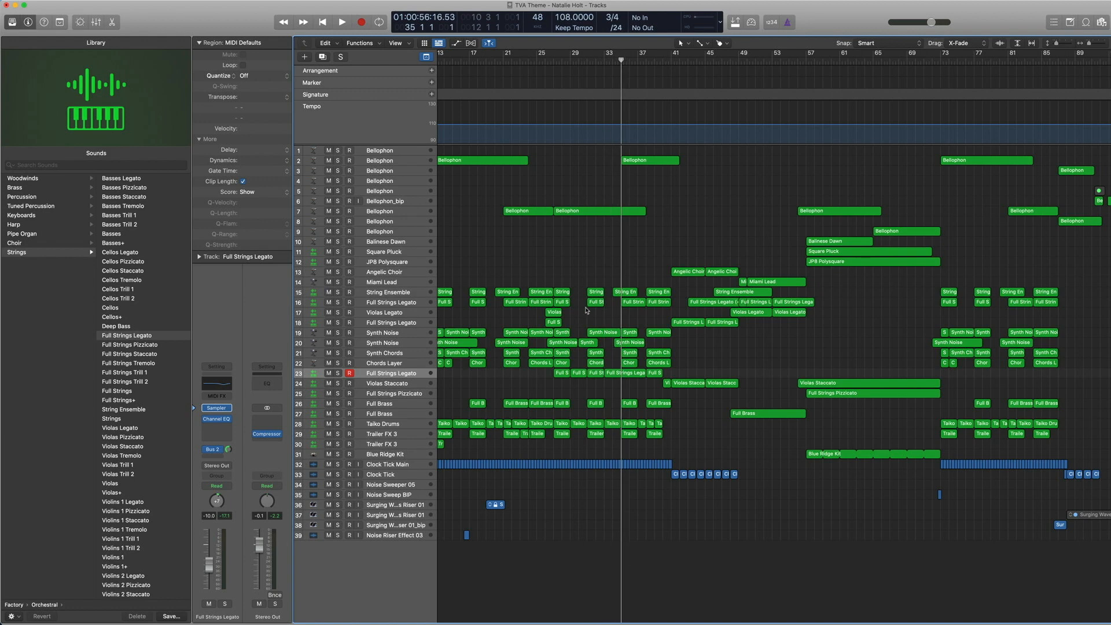
scroll(723, 197, right, 5)
scroll(723, 197, left, 2)
click(647, 60)
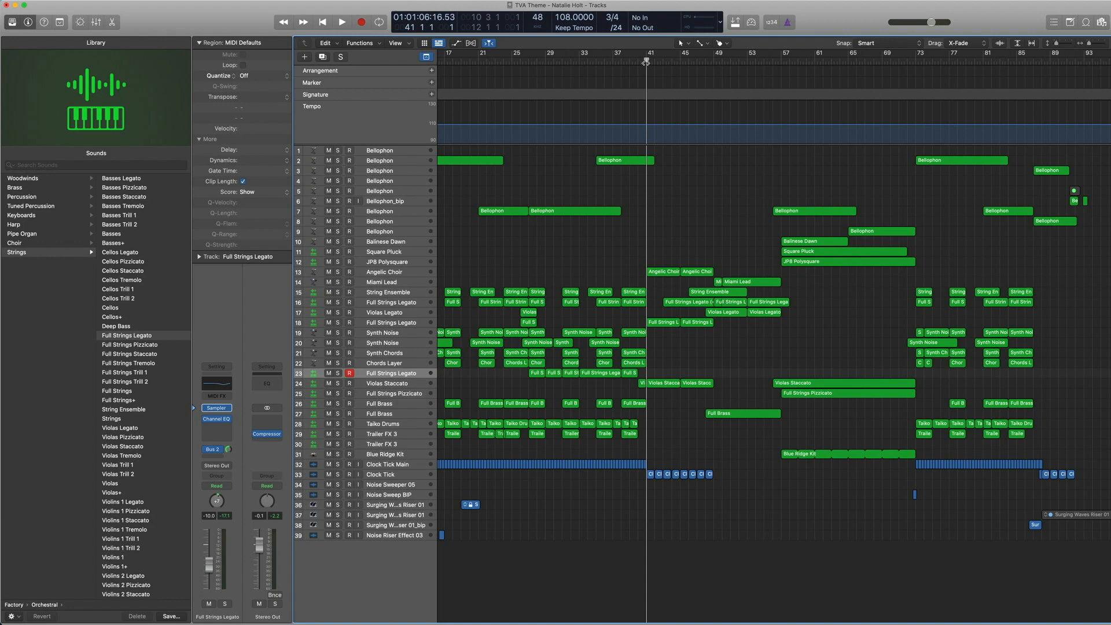
Inspect the Angelic Choir preset in track 13's Alchemy instrument, and close the plug-in window
drag(751, 391, 590, 172)
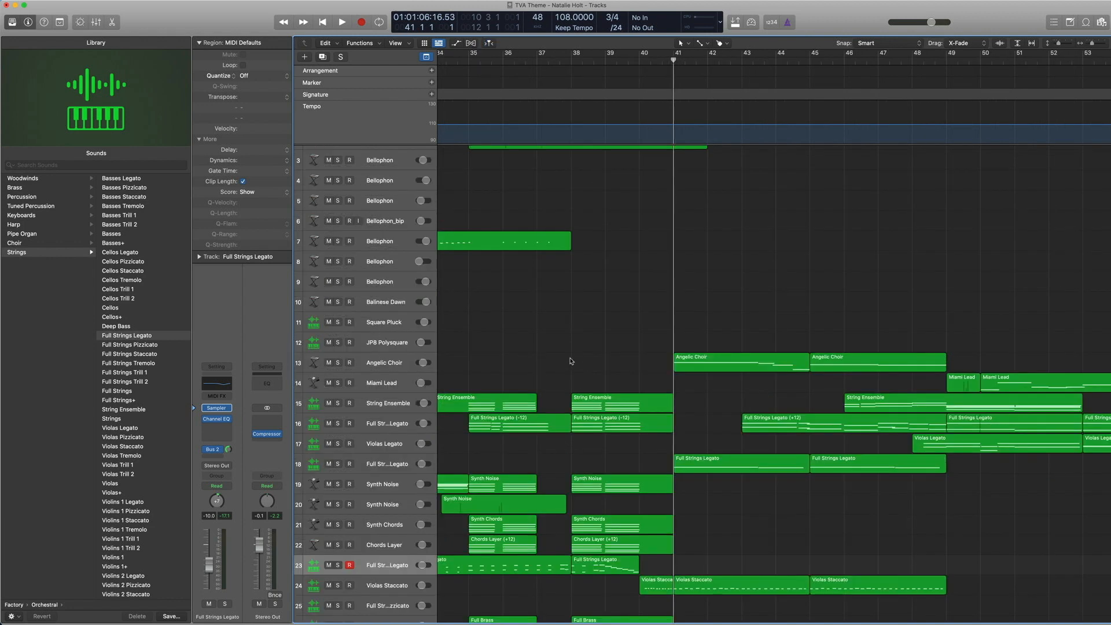
click(377, 367)
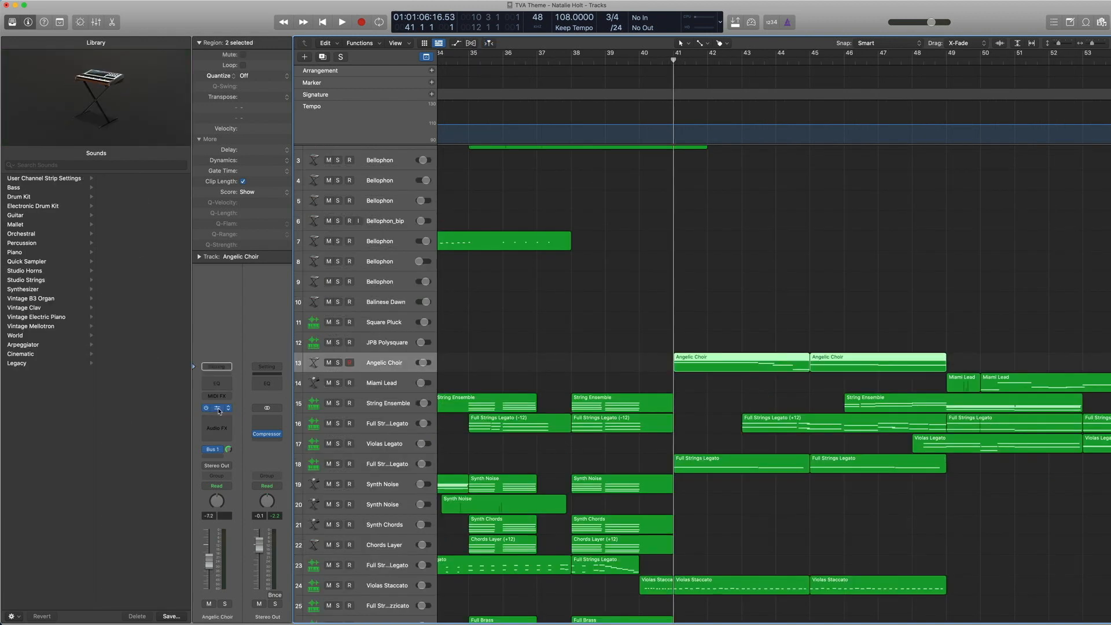
click(218, 408)
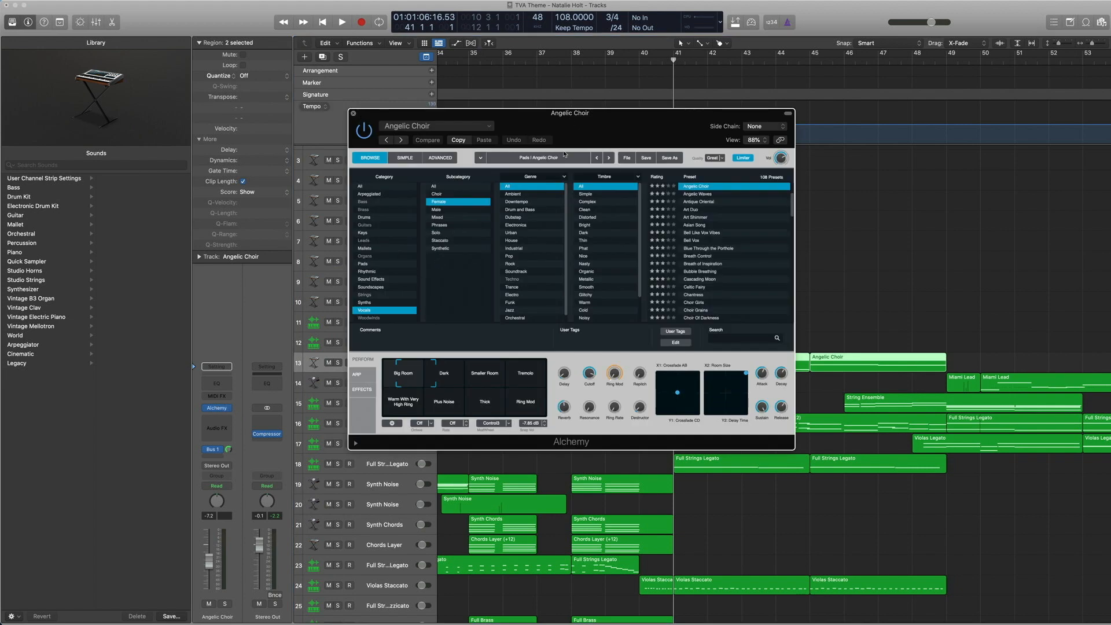
key(super+w)
Listen to the Angelic Choir regions in solo from bar 41, turn solo off, and return the playhead to bar 41
key(ctrl+s)
key(space)
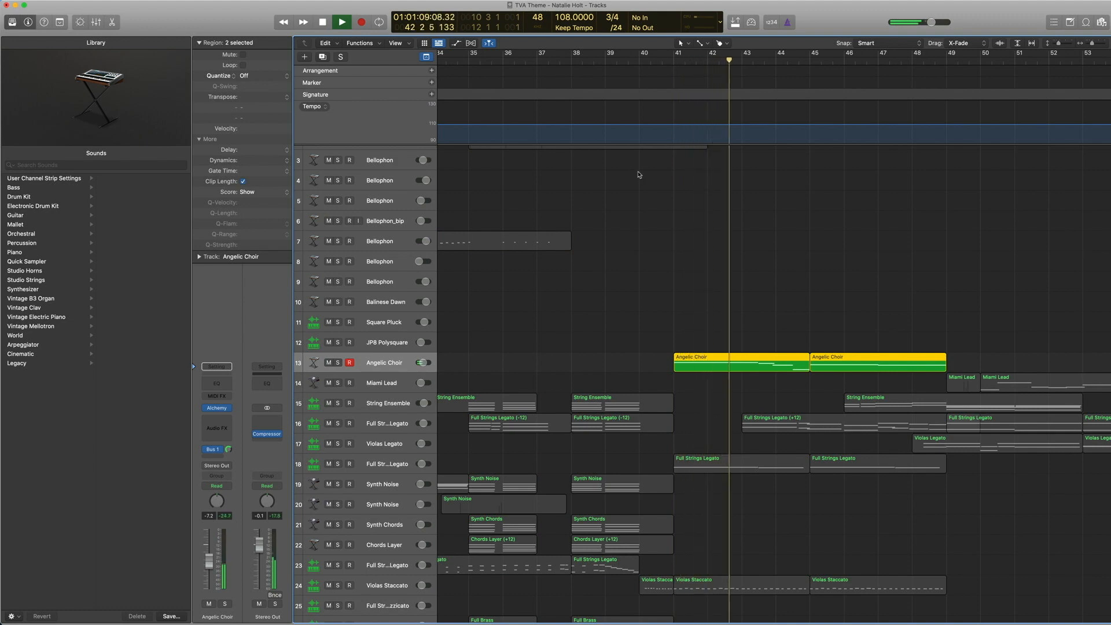
key(space)
key(ctrl+s)
key(comma)
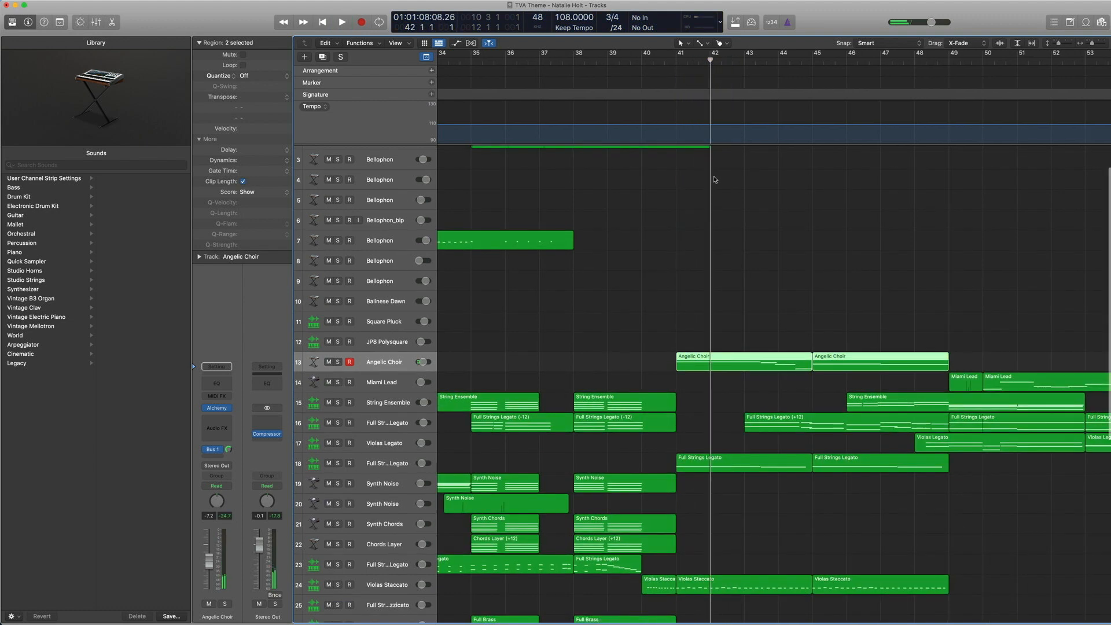
key(comma)
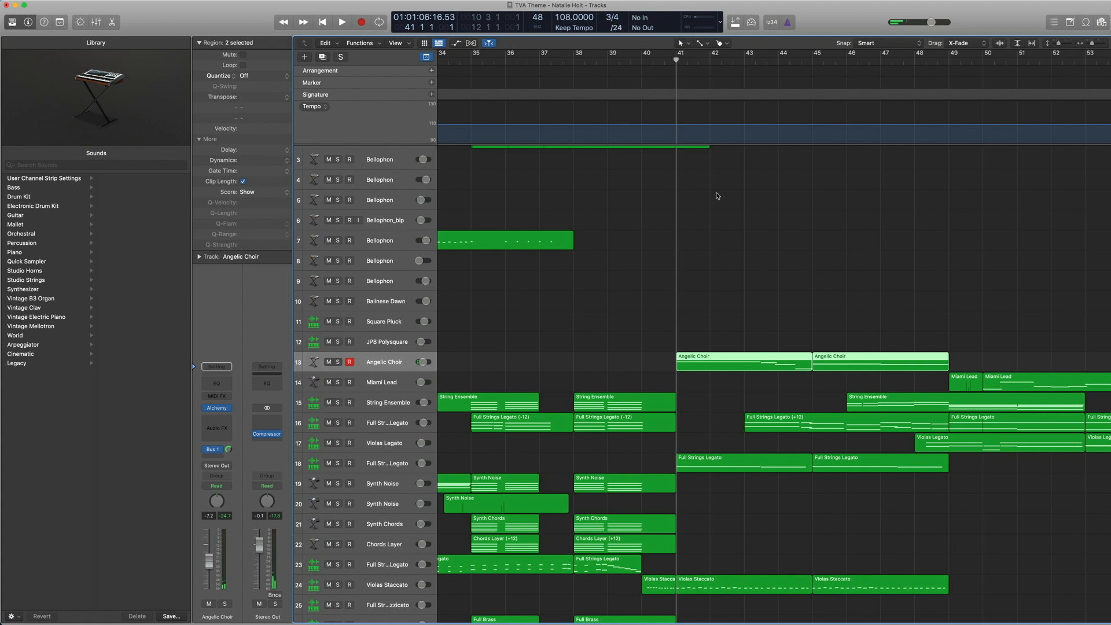
Listen to the Angelic Choir regions soloed together with the string regions on tracks 15 to 18 from bar 41, and turn solo off
scroll(827, 437, down, 2)
drag(932, 501, 741, 302)
key(ctrl+s)
key(space)
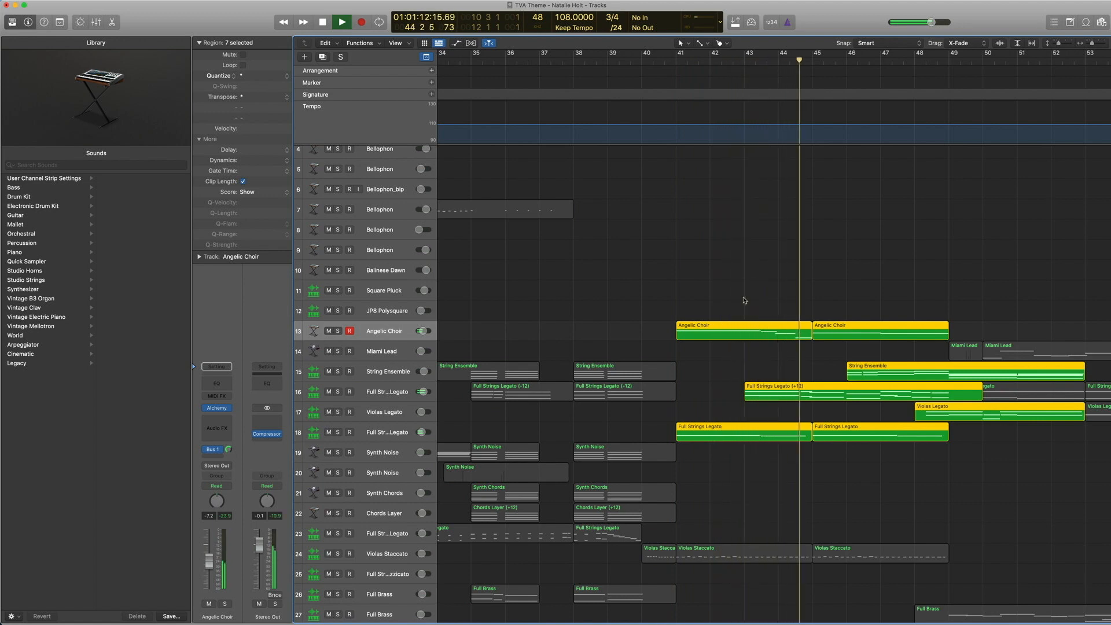
key(space)
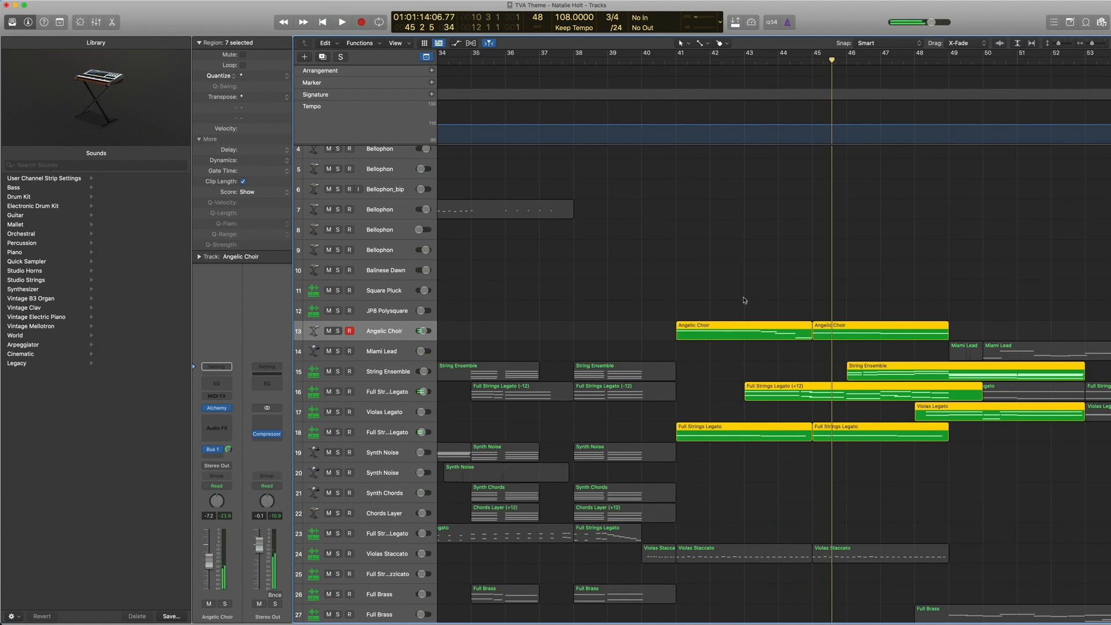
key(ctrl+s)
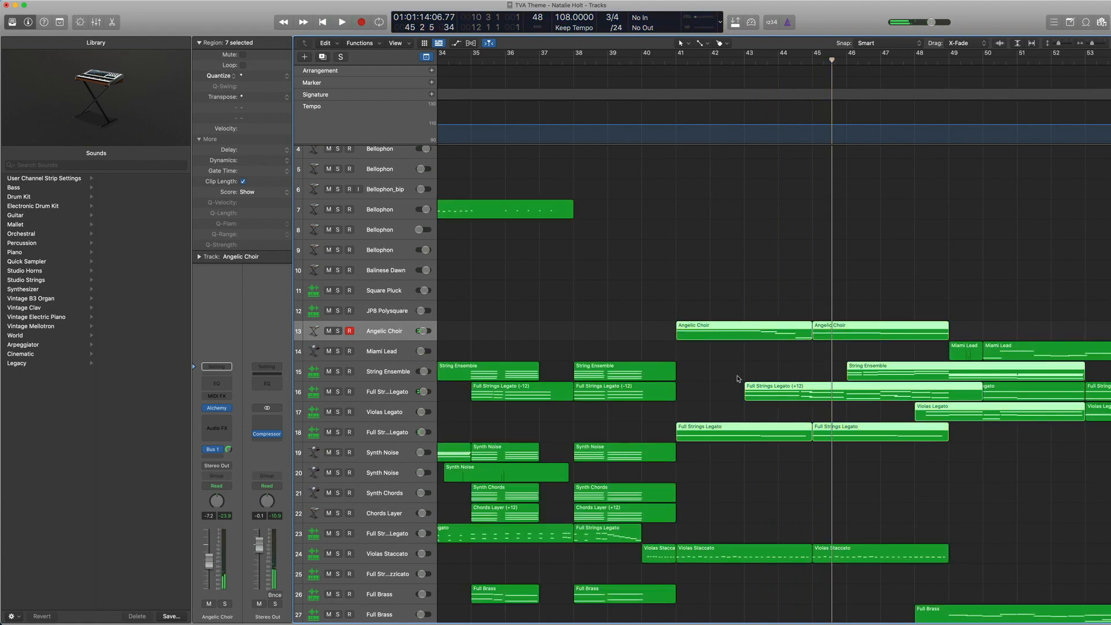
Highlight the overlapping string regions on tracks 15 to 18 from bar 41, return the playhead to bar 41, and clear the selection
drag(733, 361, 943, 465)
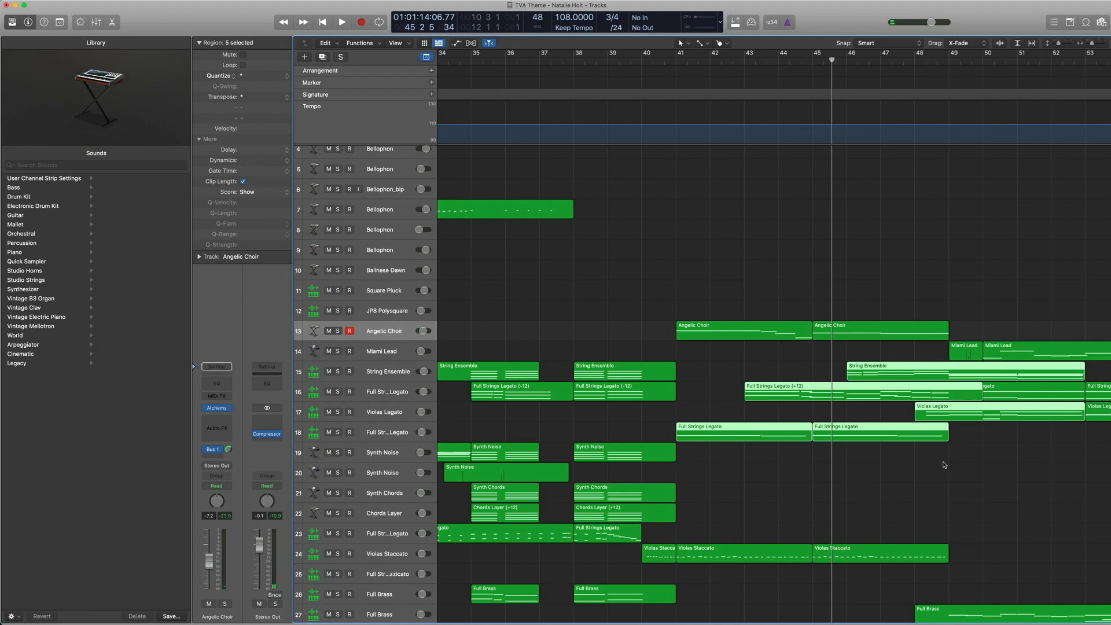
key(comma)
key(comma)
key(comma)
key(comma)
key(comma)
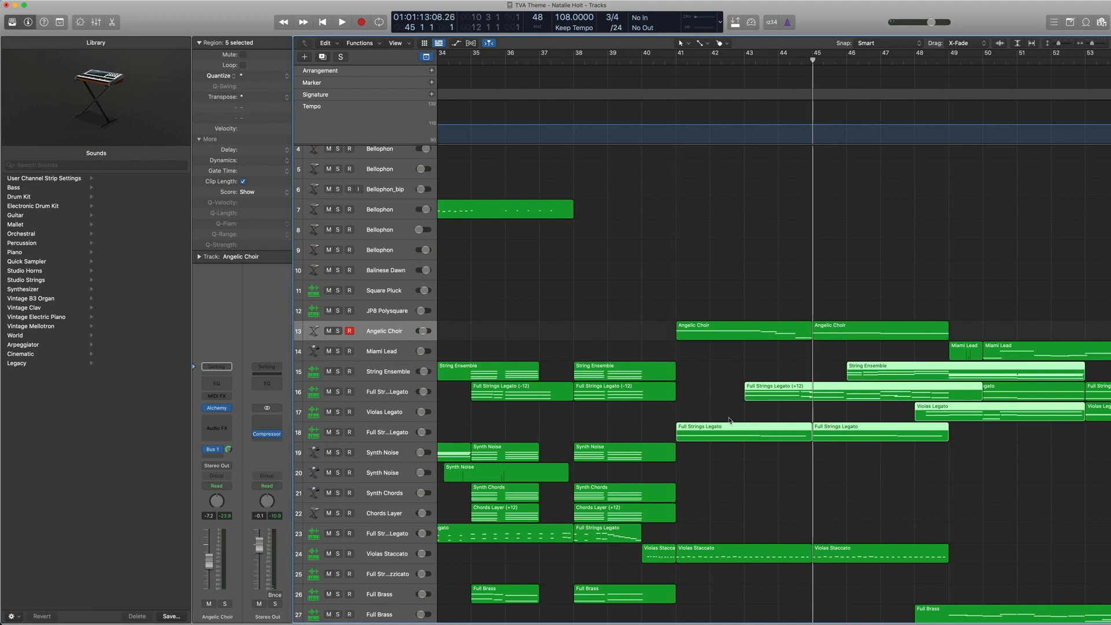
click(694, 409)
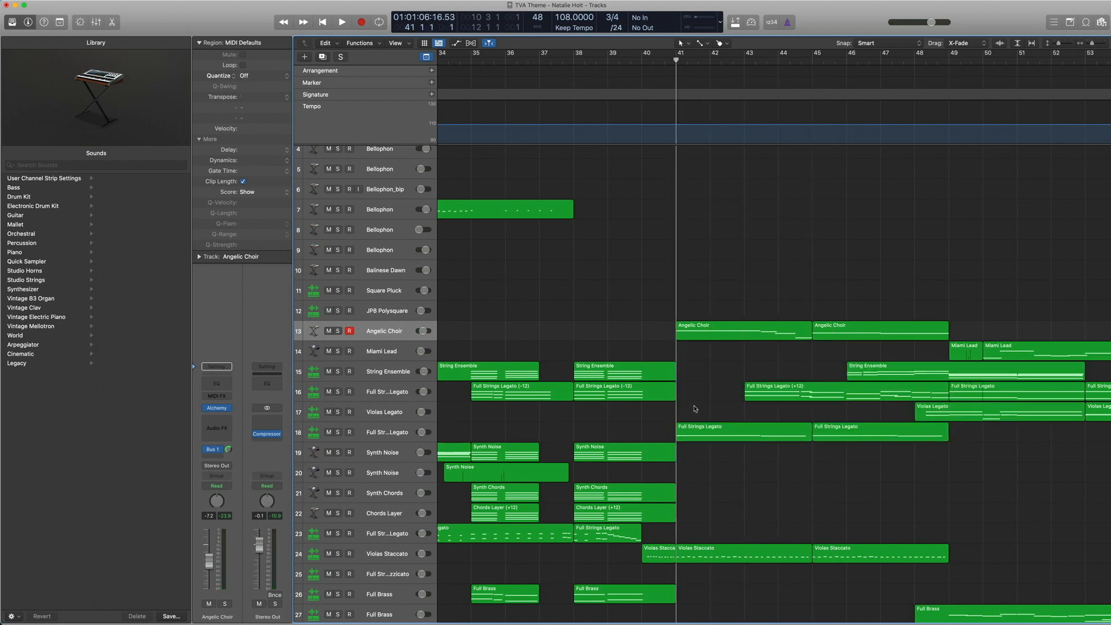
drag(707, 365, 965, 466)
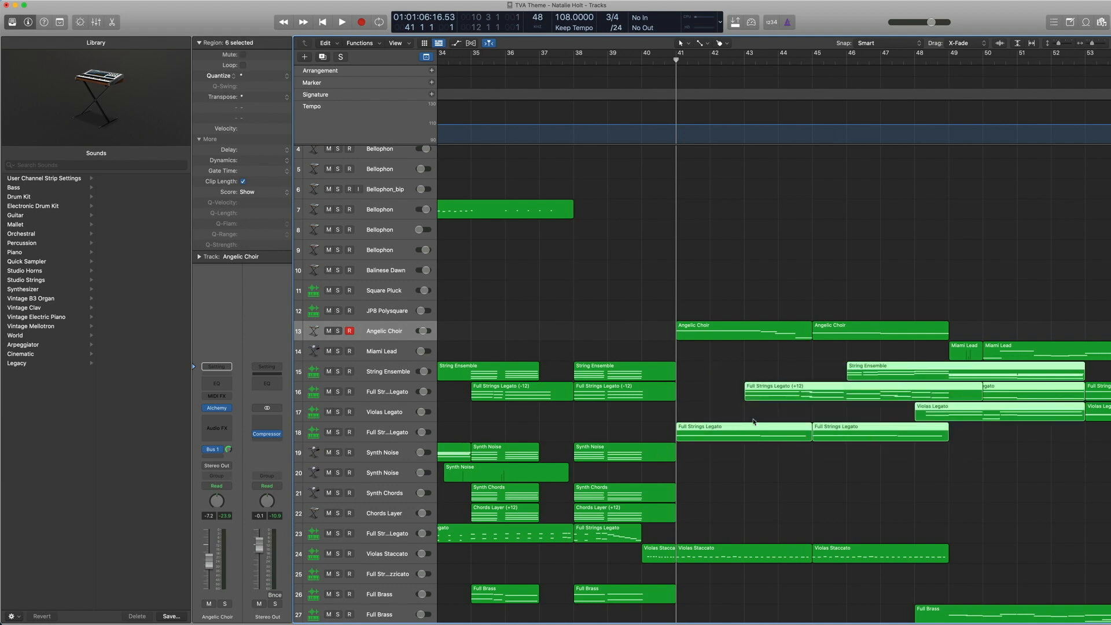
click(736, 411)
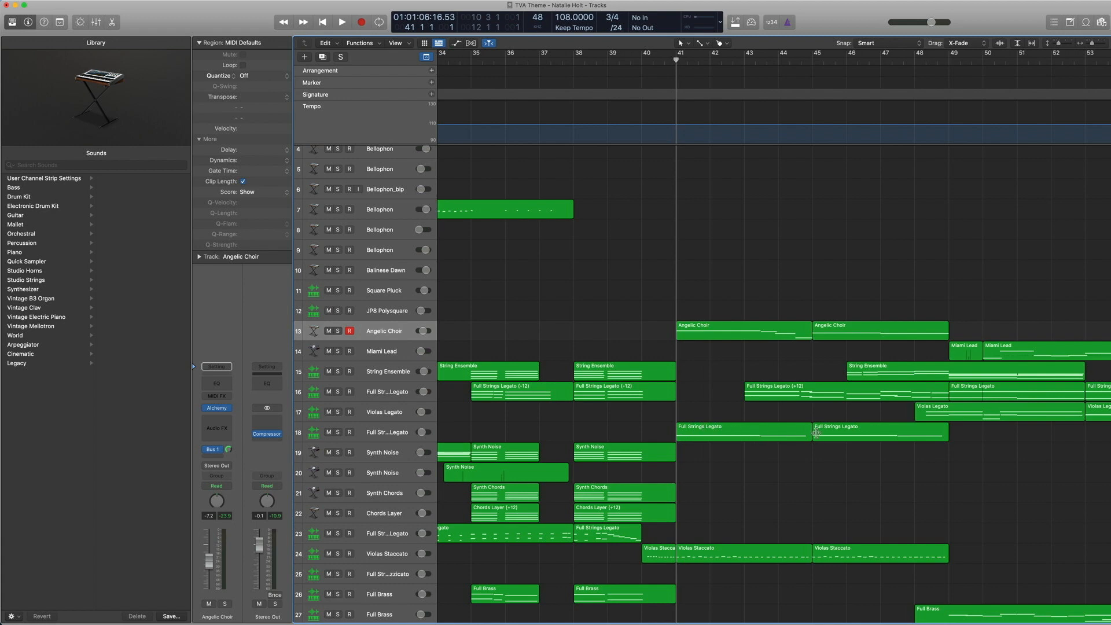
Select the Full Strings Legato region on track 18 that starts at bar 41
scroll(822, 486, down, 1)
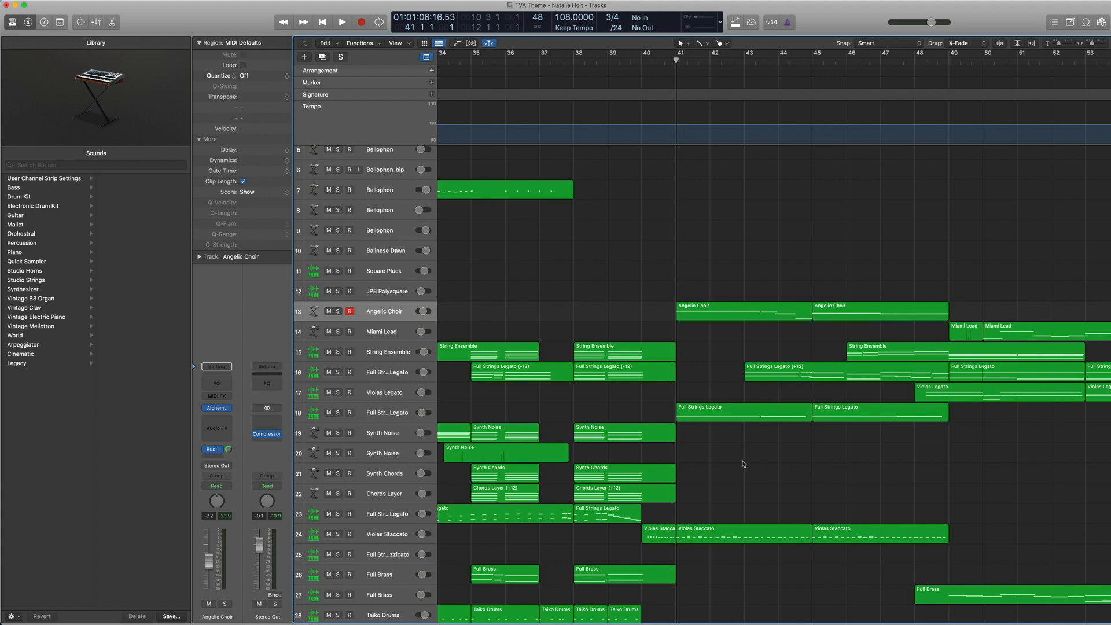
key(super+Left)
key(super+Up)
key(super+Left)
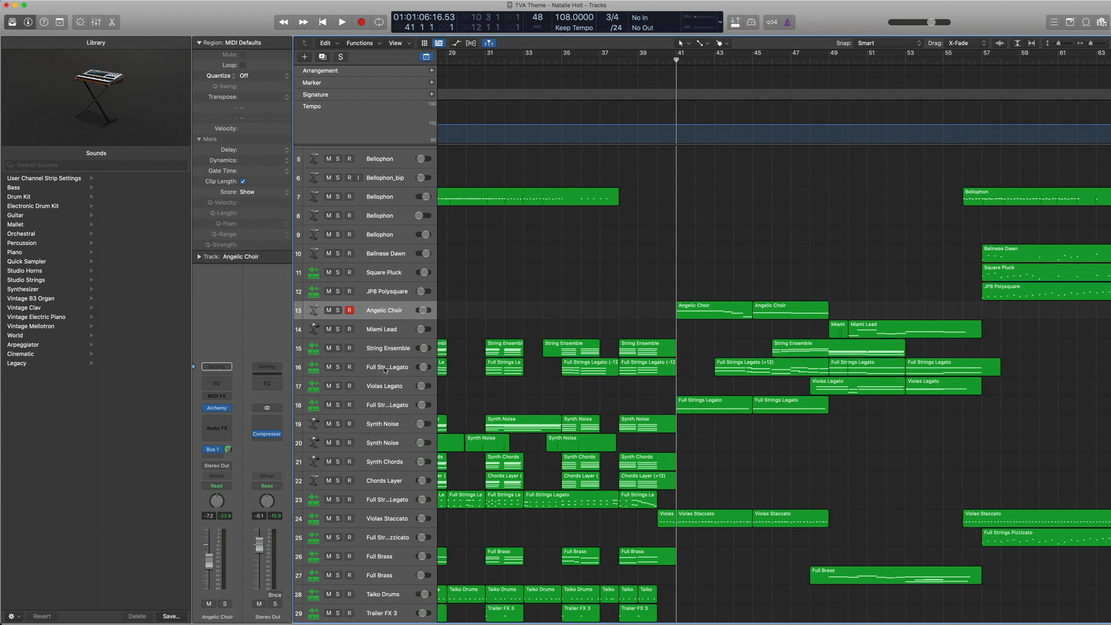
click(382, 405)
click(741, 407)
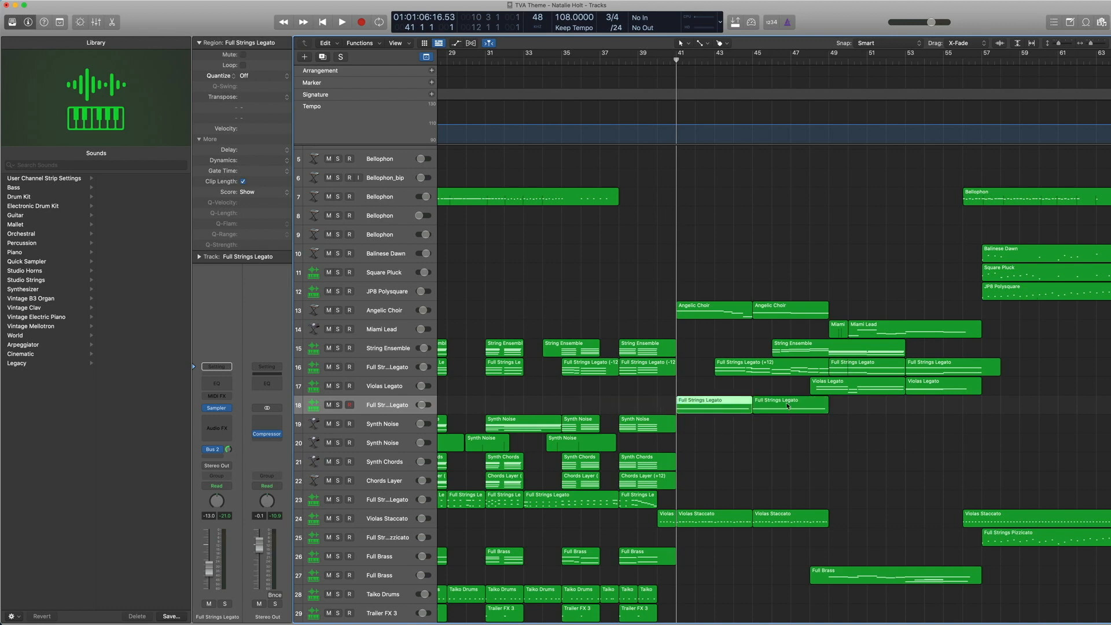
Select the Violas Staccato track 24 and show its Orchestral Strings patch in the Library
scroll(752, 468, down, 2)
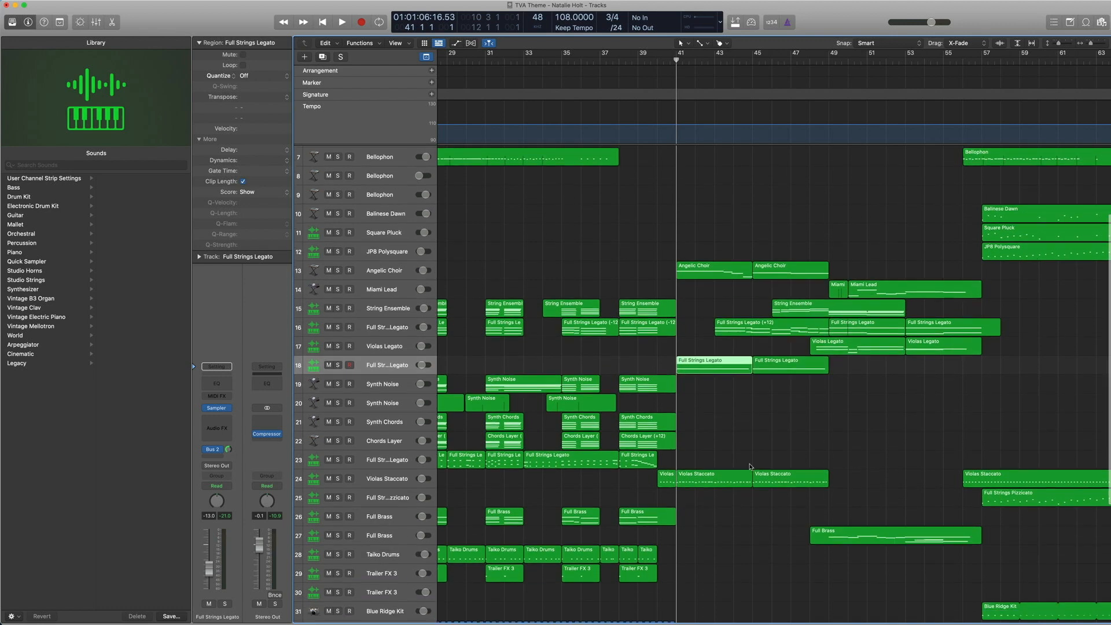
click(376, 485)
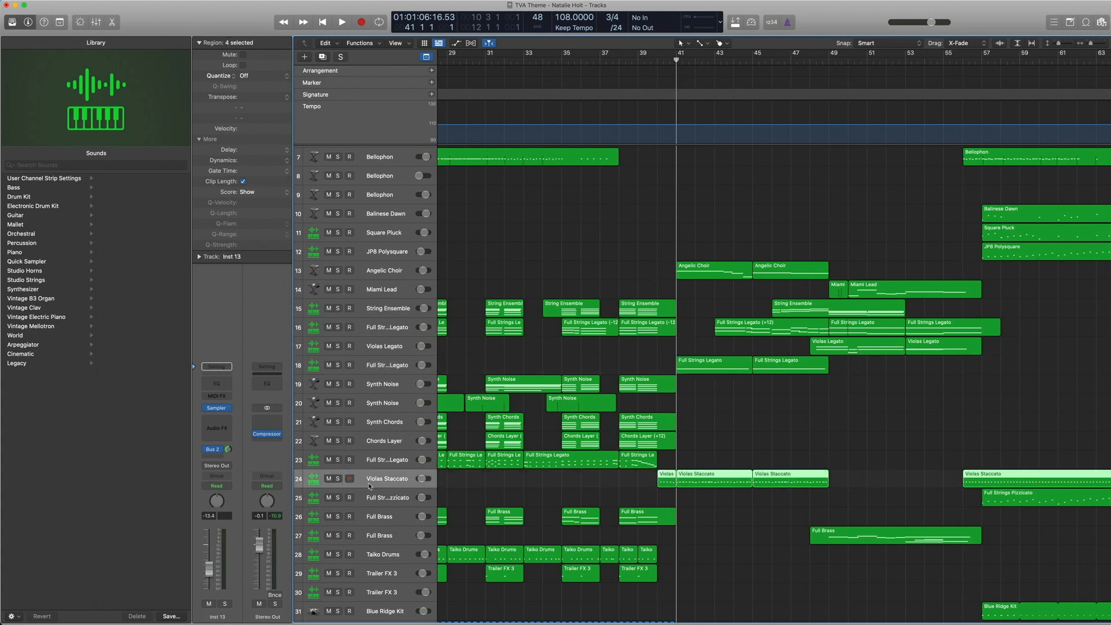
click(195, 408)
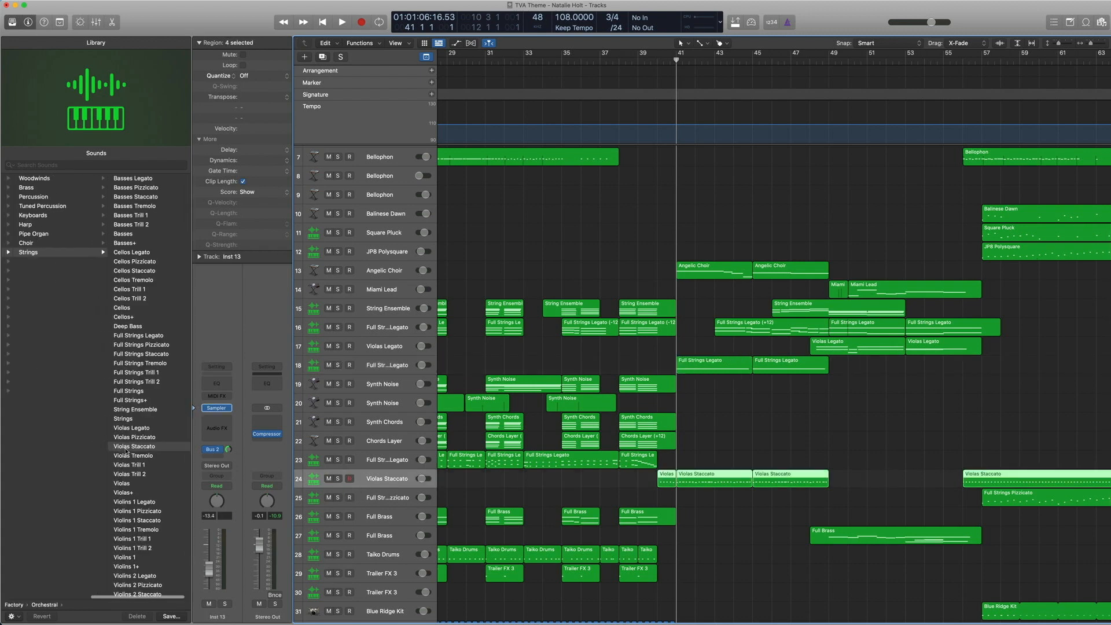
Listen to the Violas Staccato and track 18 Full Strings Legato regions soloed together from bar 41, and turn solo off
drag(809, 504, 727, 368)
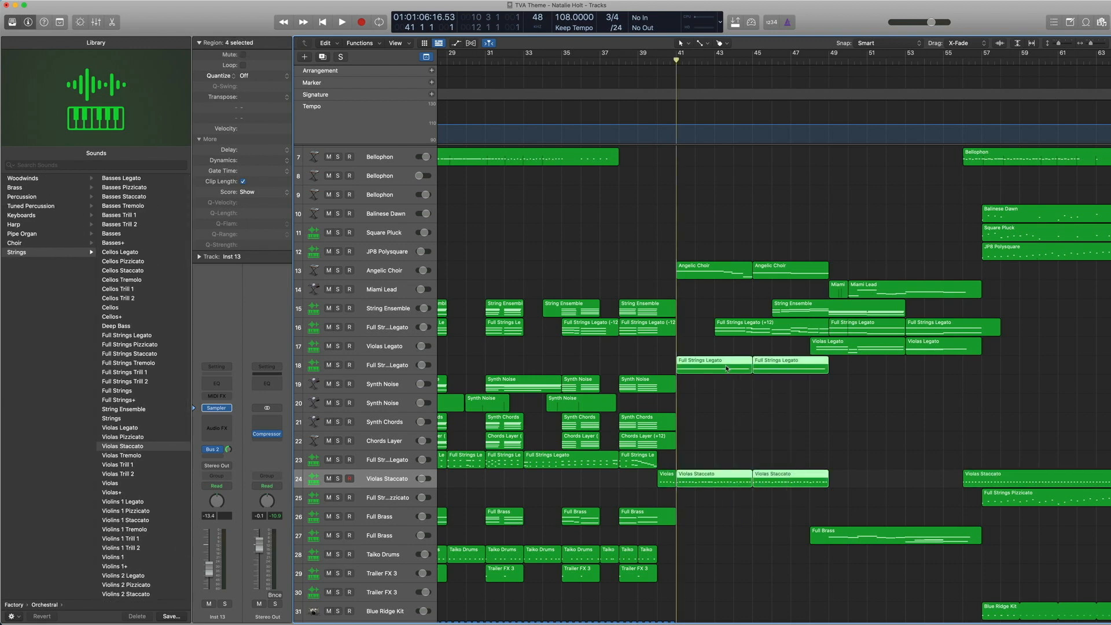
key(ctrl+s)
key(space)
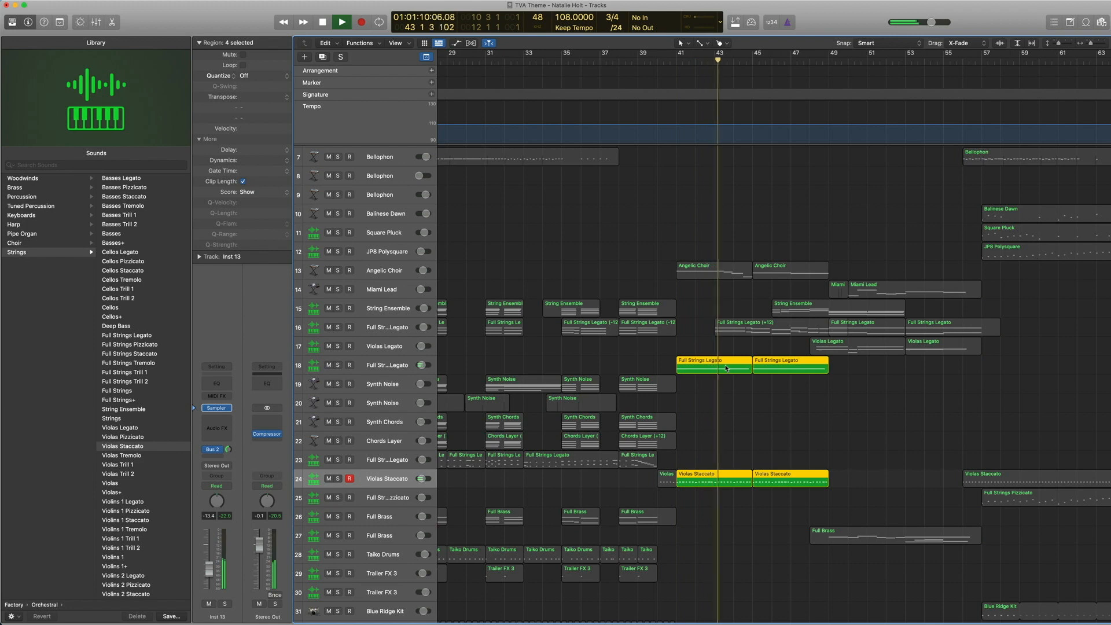
key(space)
key(ctrl+s)
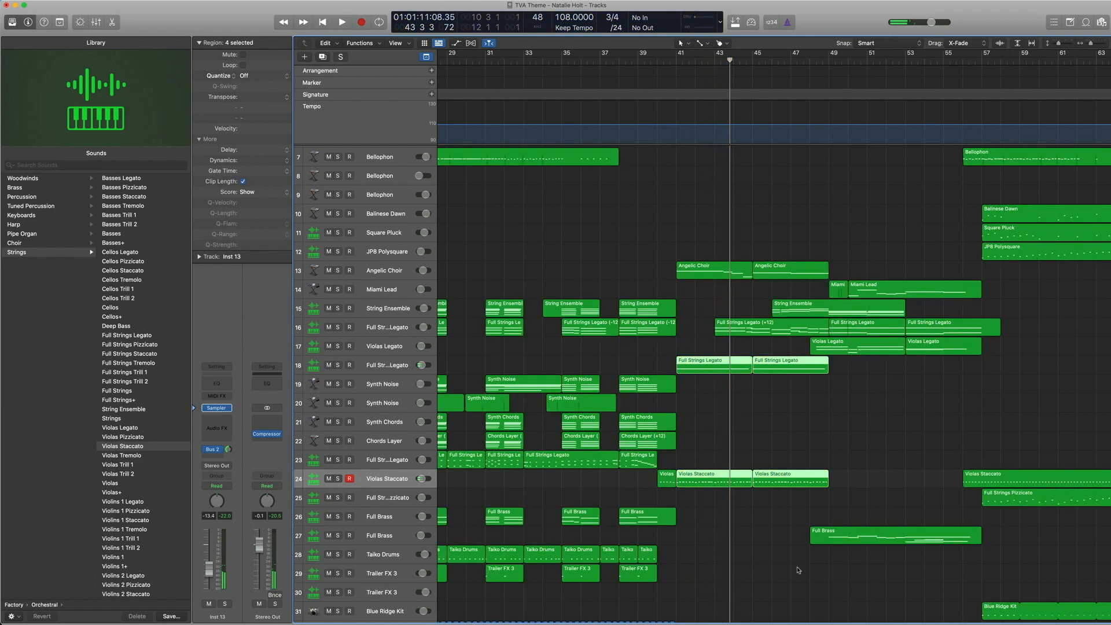
Listen to track 27's Full Brass region soloed together with the Miami Lead and string regions above it from bar 48
click(380, 535)
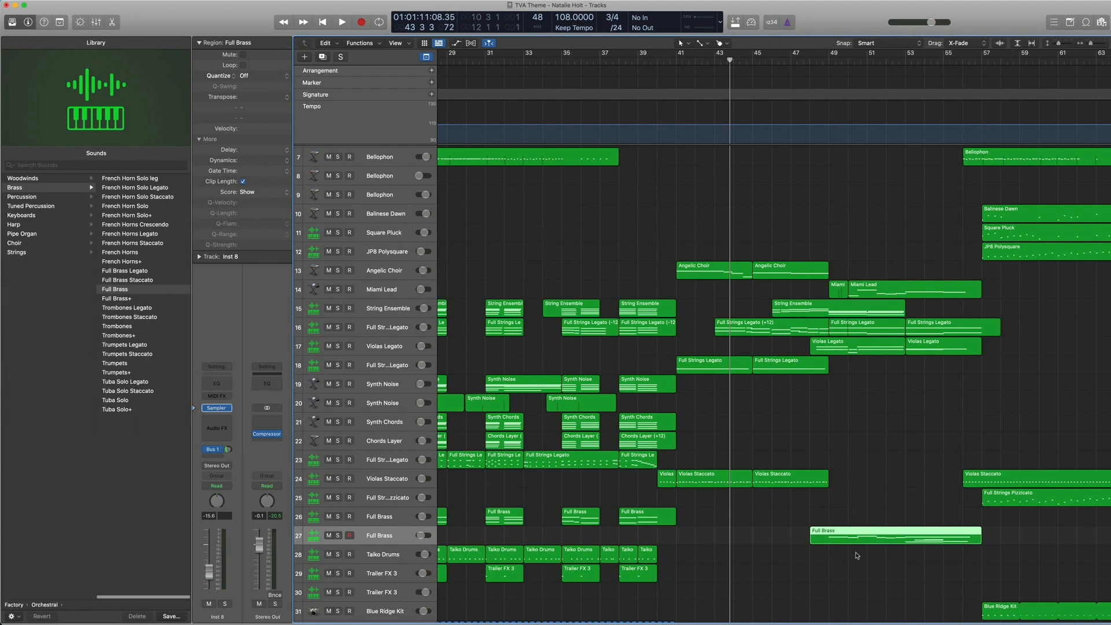
drag(901, 580, 830, 262)
key(ctrl+s)
click(816, 58)
key(space)
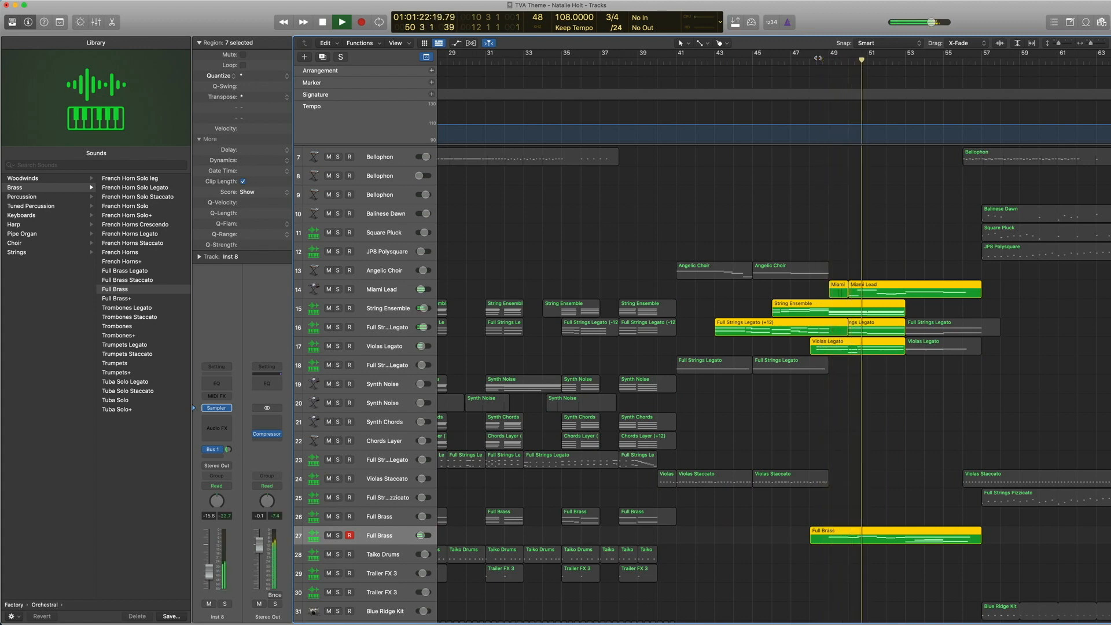
scroll(816, 59, left, 1)
key(space)
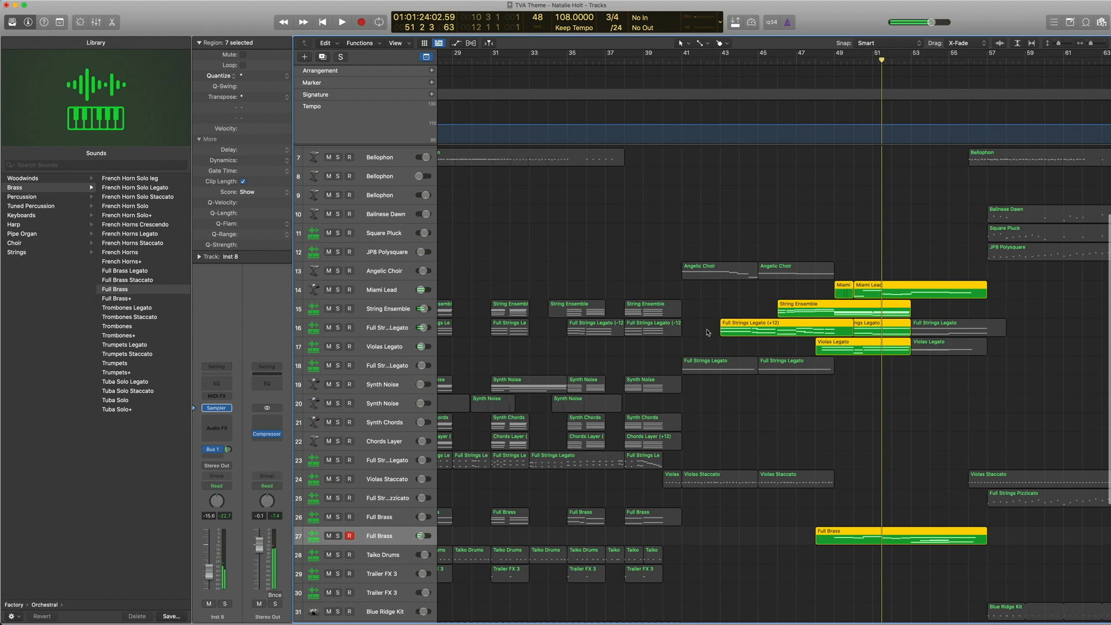
Turn solo off and inspect track 14's Miami Lead preset among the ES2's 01 Synth Leads, moving the plug-in window clear of its regions
click(385, 293)
key(ctrl+s)
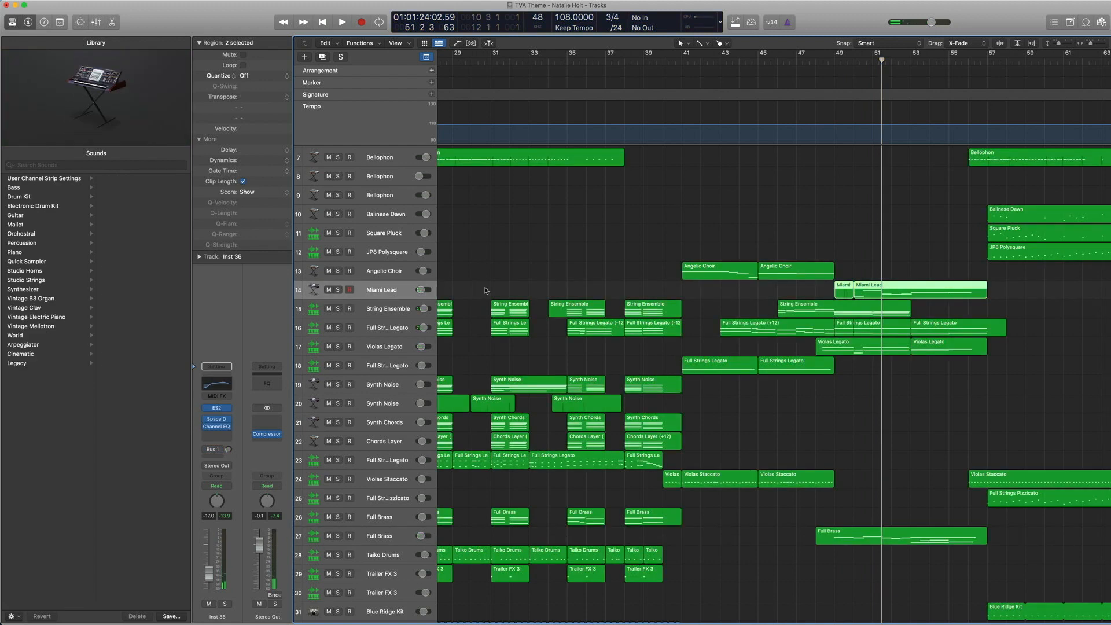
key(z)
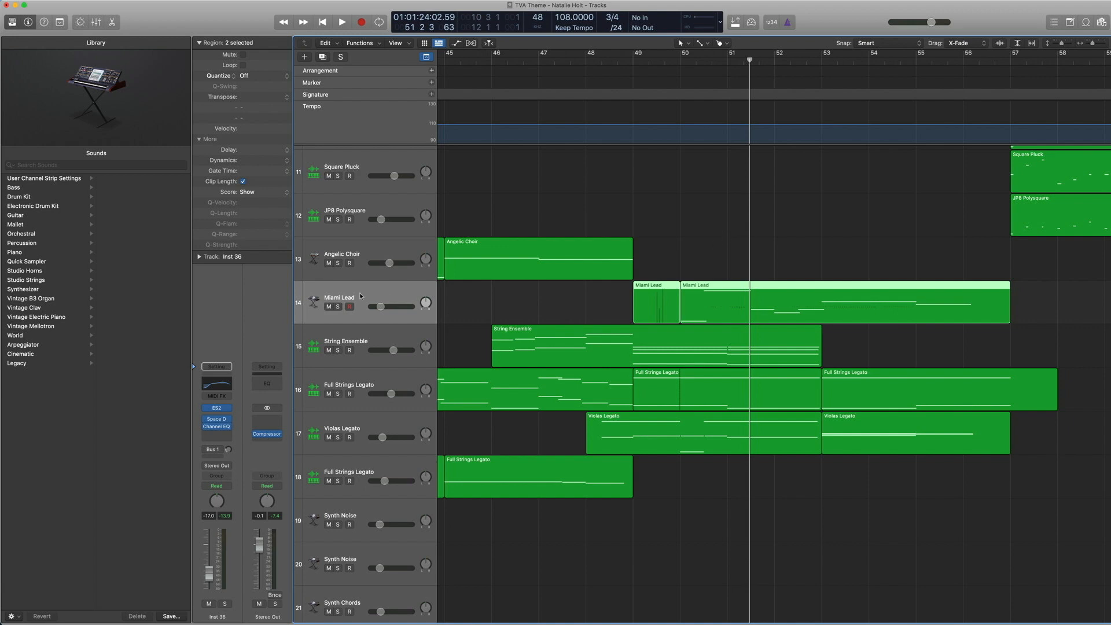
mouse_move(218, 410)
click(217, 409)
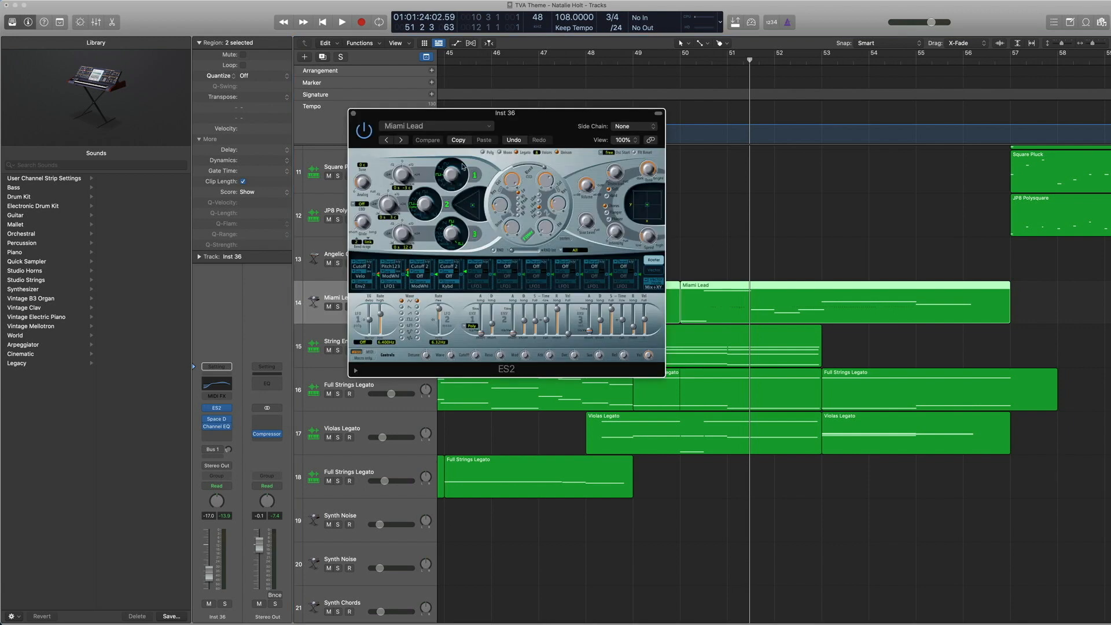
click(473, 128)
mouse_move(480, 307)
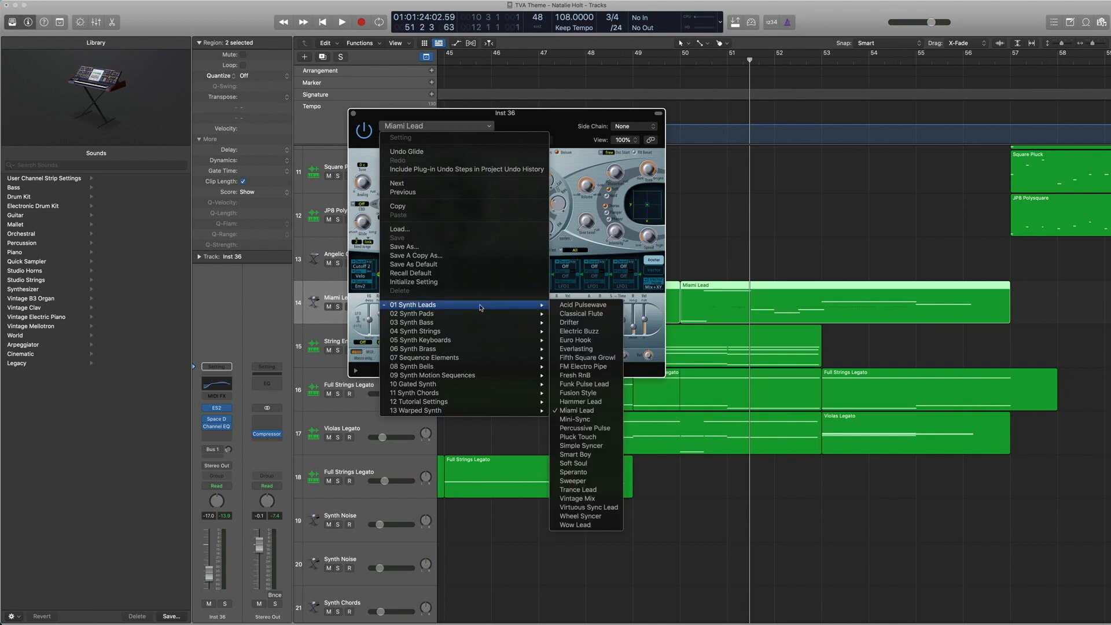
click(577, 410)
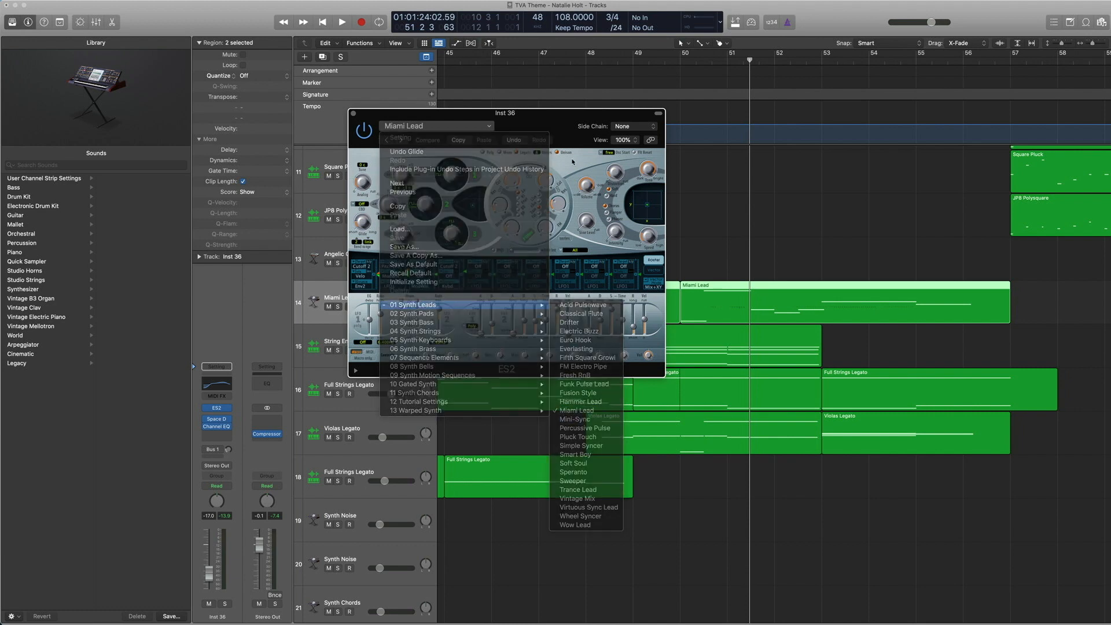
drag(598, 119, 472, 111)
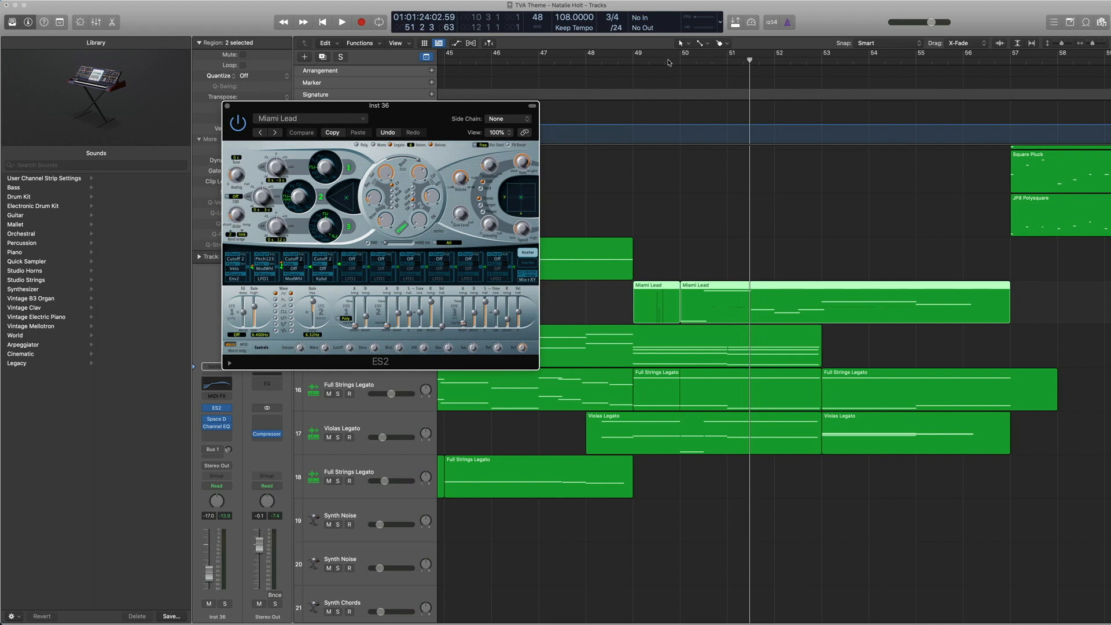
Listen to both Miami Lead regions on track 14 soloed together from bar 49, replaying the opening phrase
key(ctrl+s)
click(661, 61)
key(space)
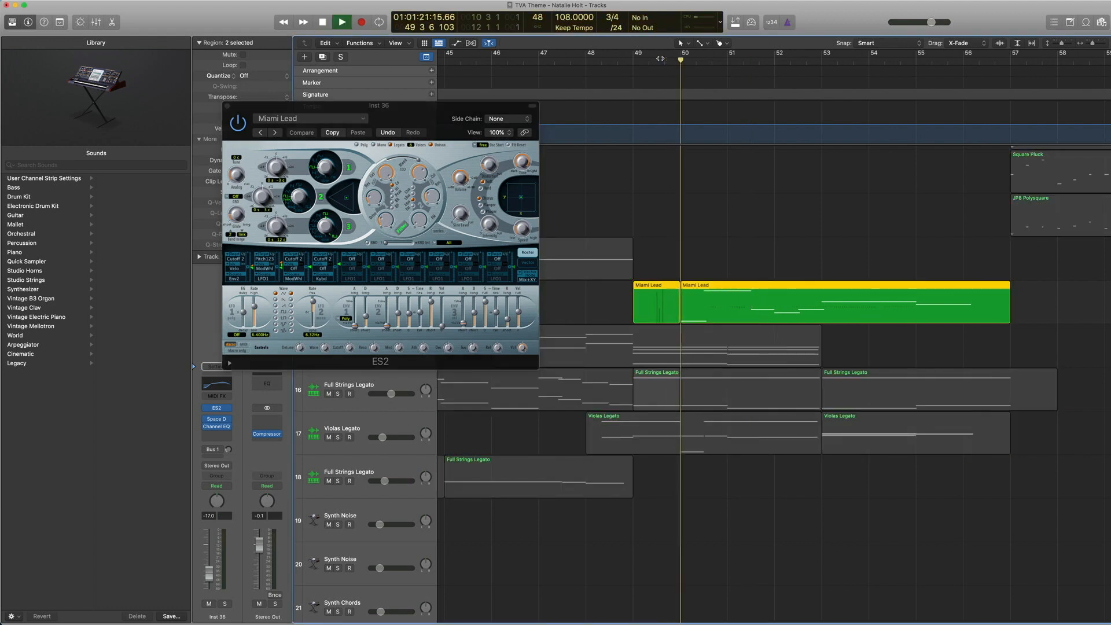
key(space)
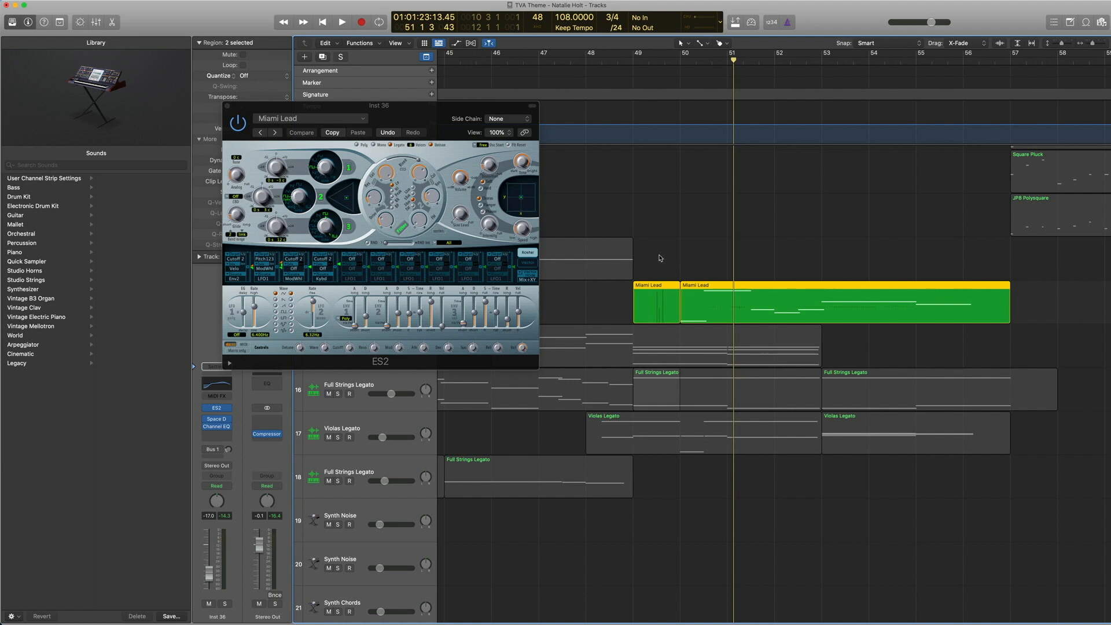
key(space)
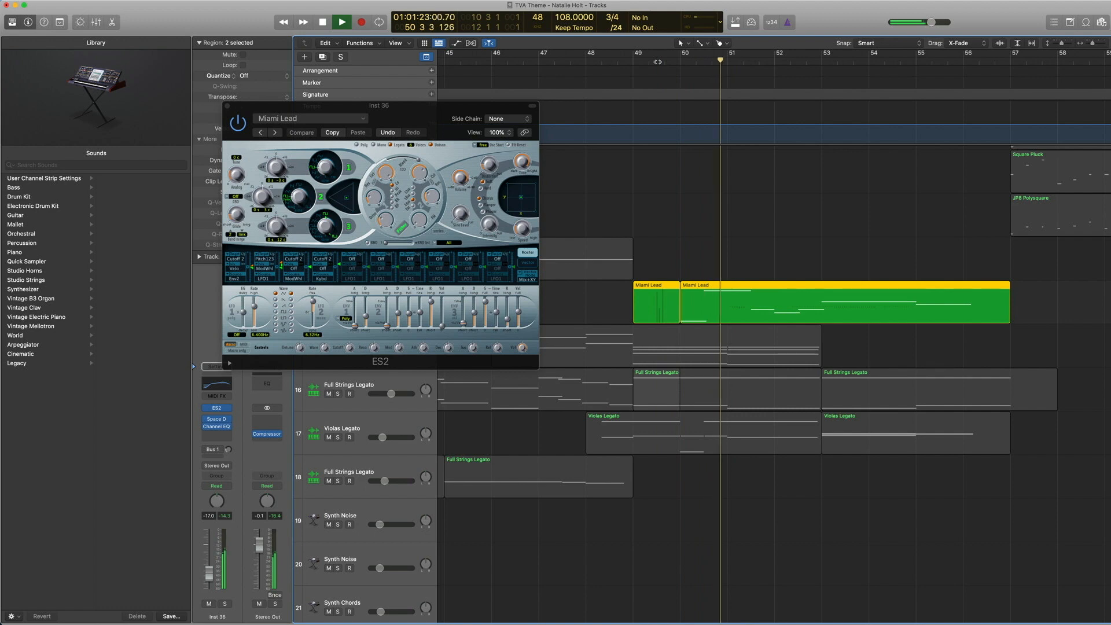
key(space)
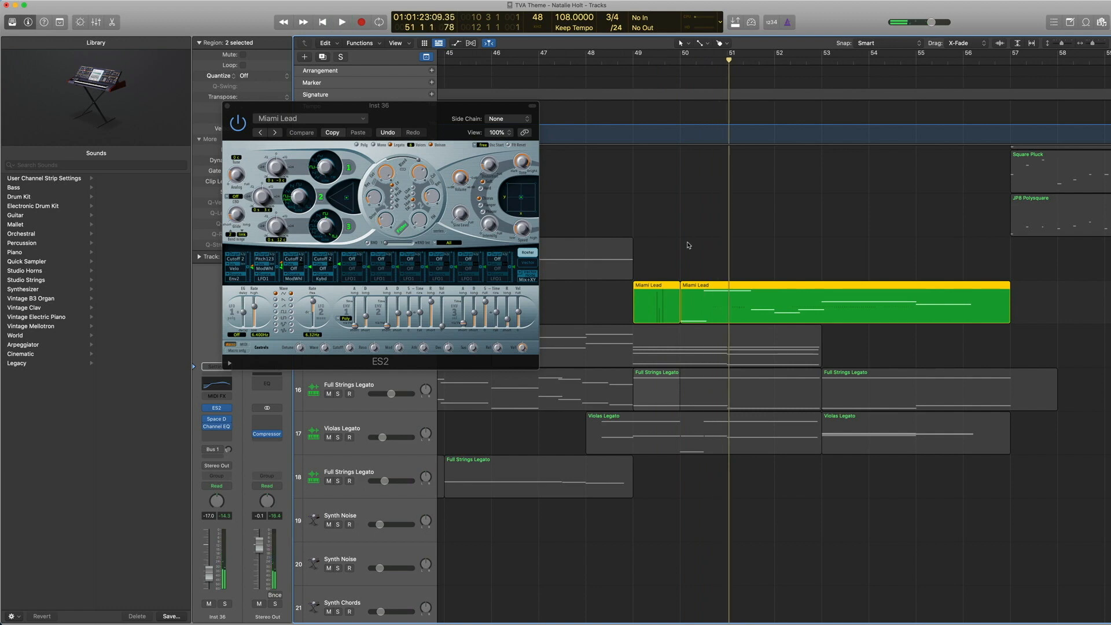
Select only the second Miami Lead region, starting at bar 50, and listen to it soloed
click(701, 312)
key(space)
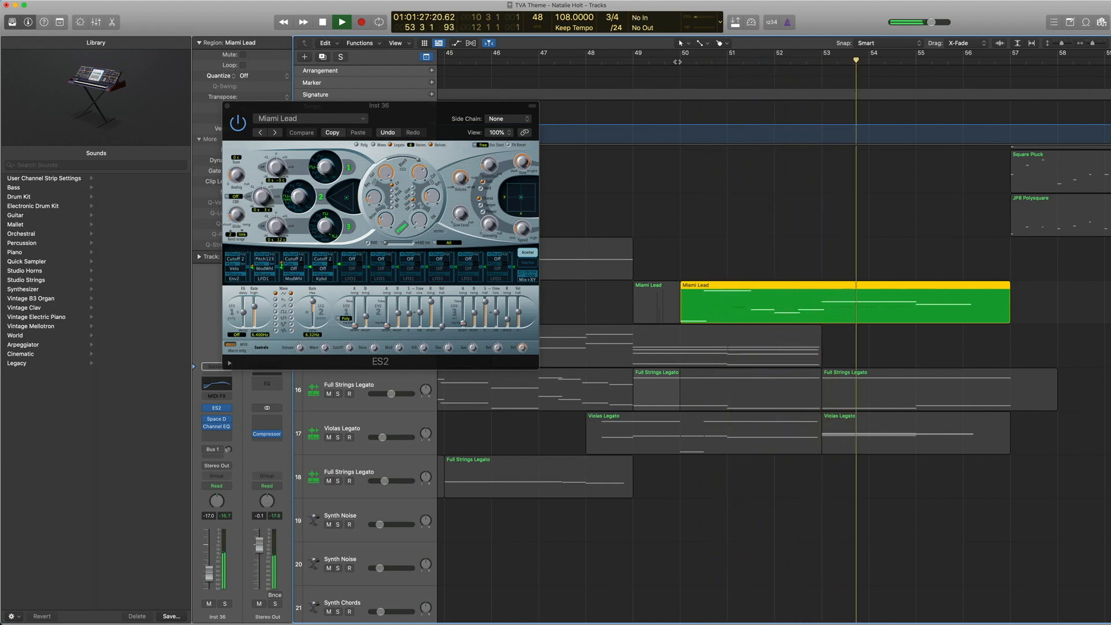
key(space)
Select both Miami Lead regions and show their notes together in the Piano Roll from bar 49
scroll(668, 264, up, 1)
drag(669, 263, 704, 300)
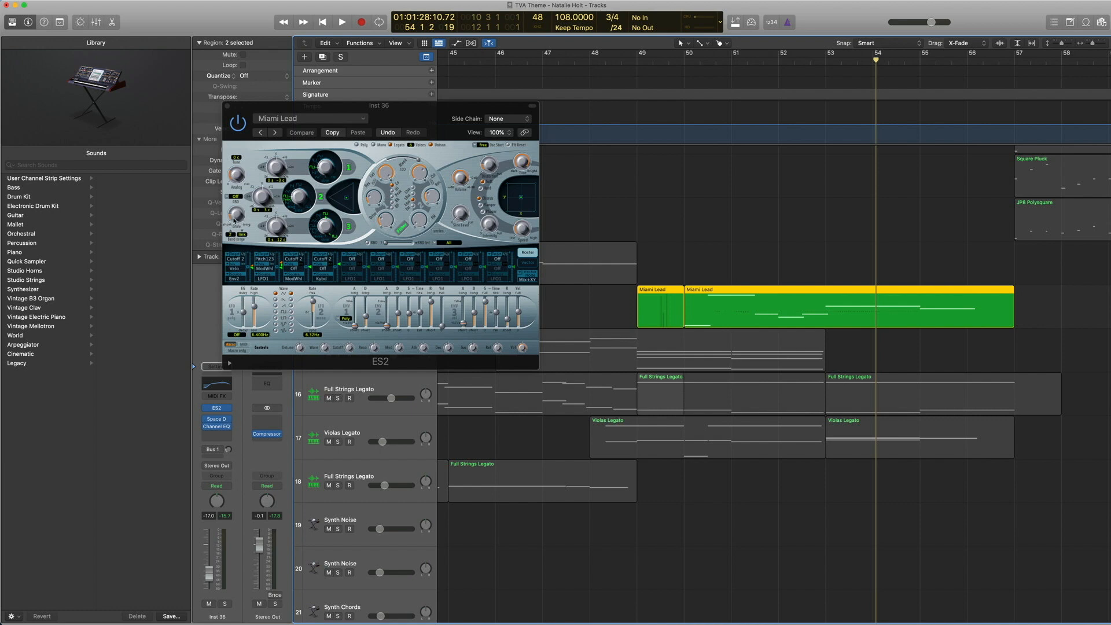
drag(702, 262, 736, 297)
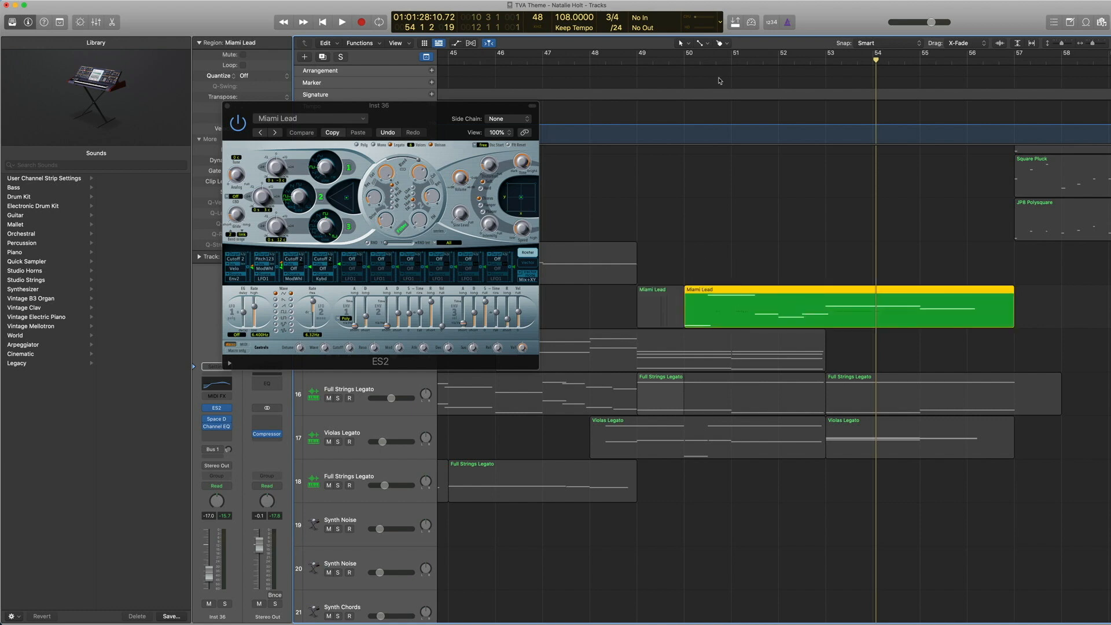
drag(674, 242, 745, 296)
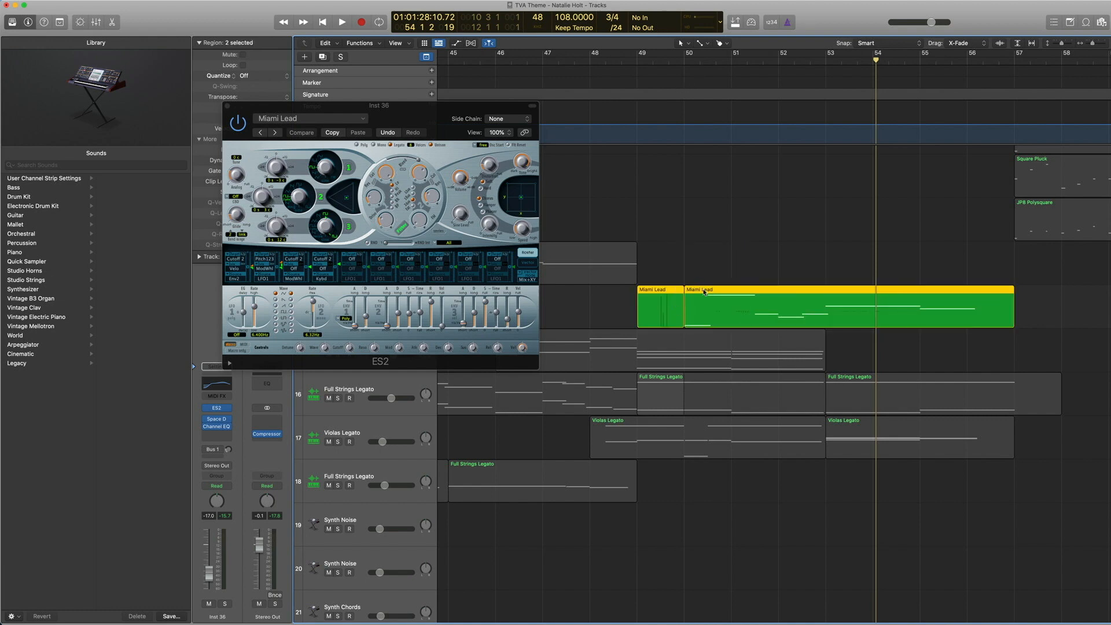
double_click(704, 292)
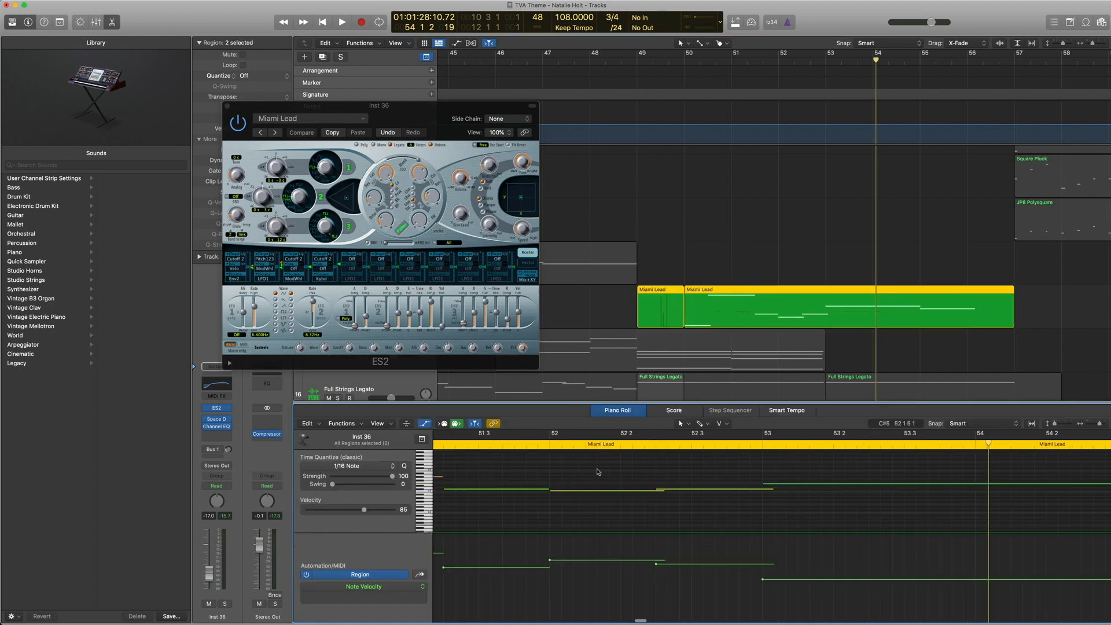
key(super+Left)
key(super+Left)
key(super+Left)
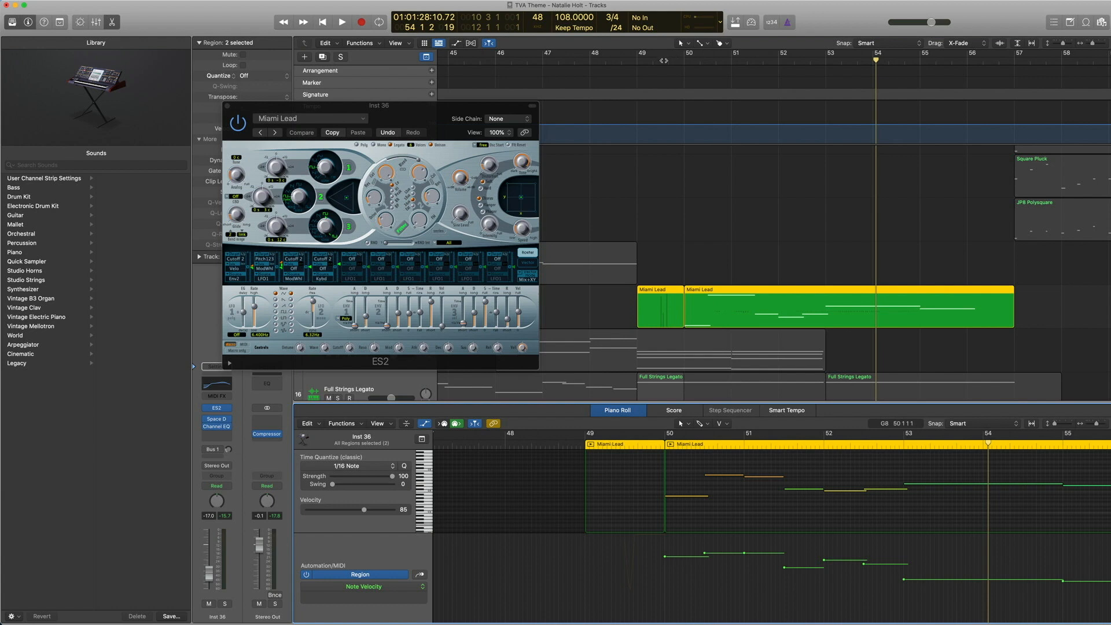
Listen to the soloed Miami Lead regions from bar 49 against their Piano Roll notes, and close the ES2 window
double_click(664, 61)
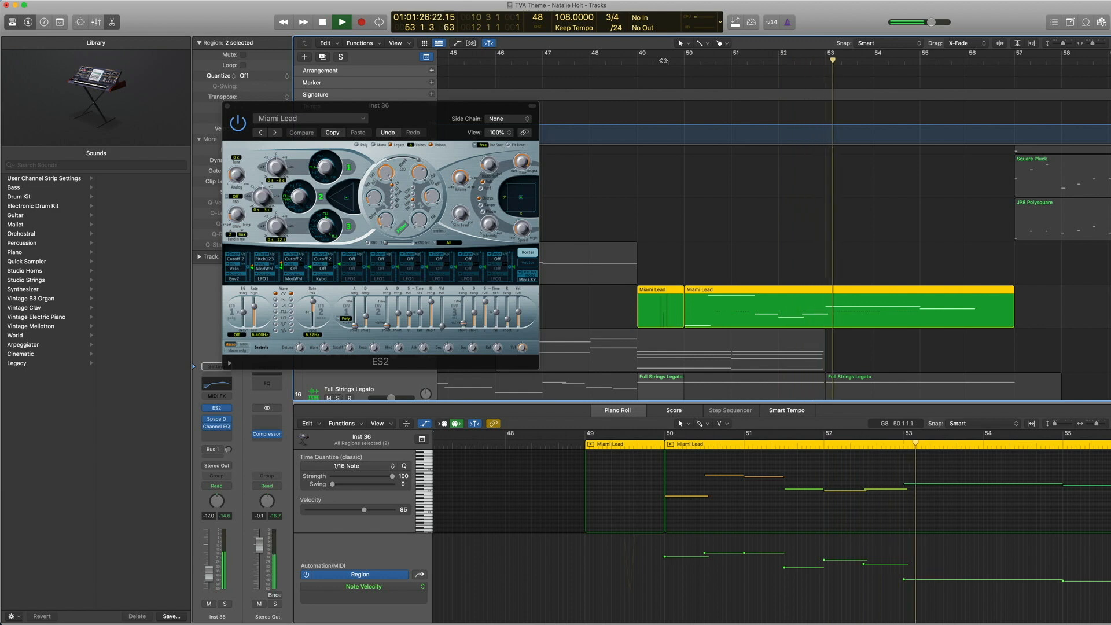
key(space)
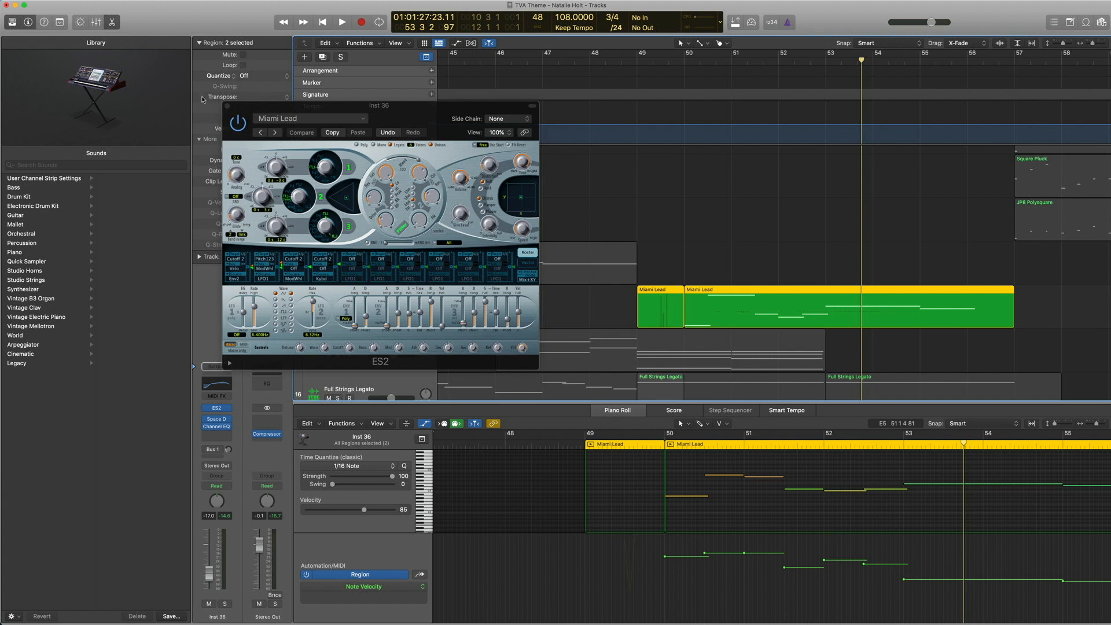
click(227, 107)
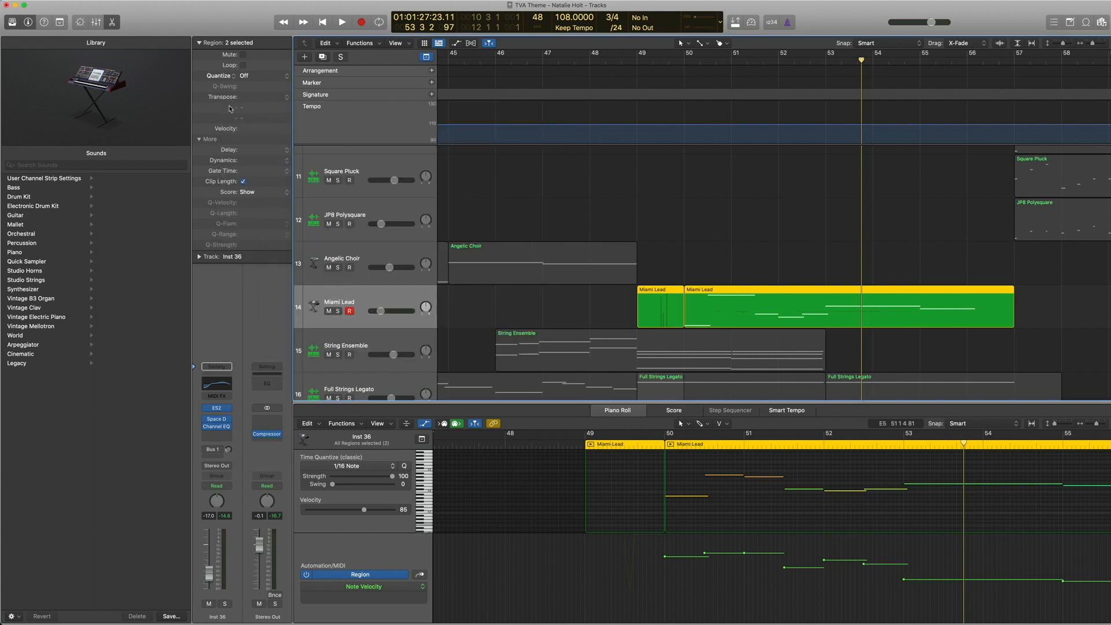
Turn solo off and listen to the Miami Lead within the full arrangement from bar 49
ctrl+alt+click(745, 221)
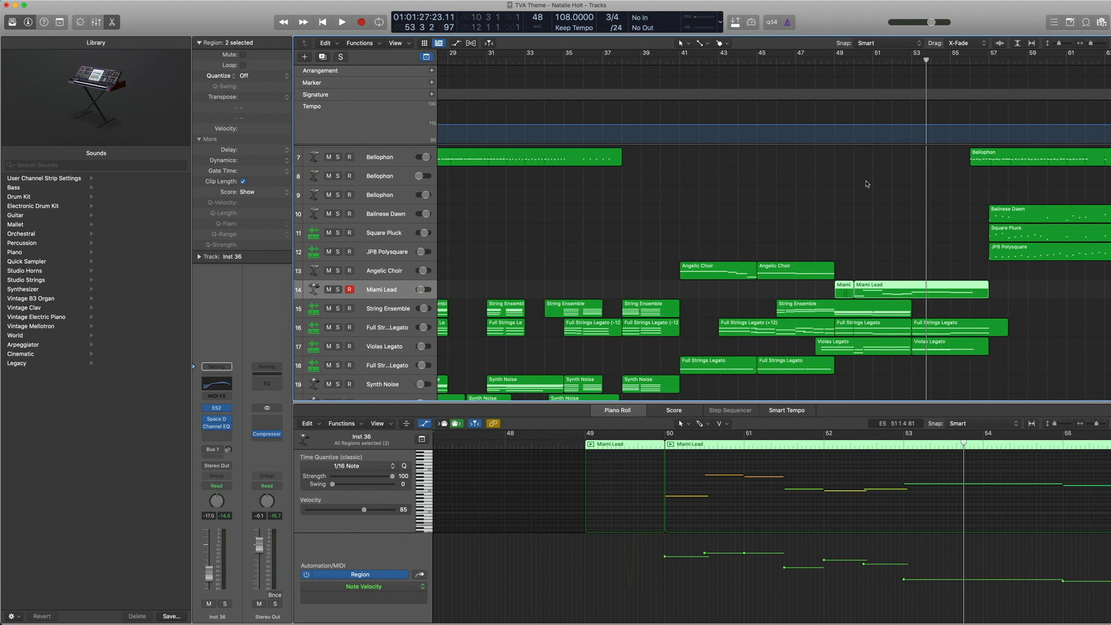
click(848, 61)
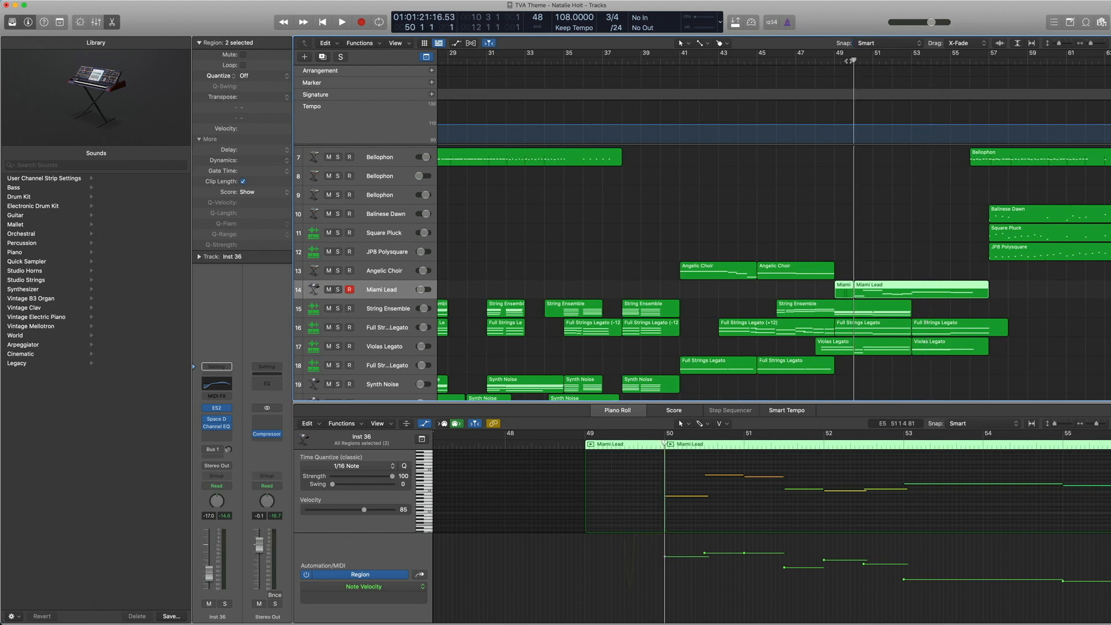
key(comma)
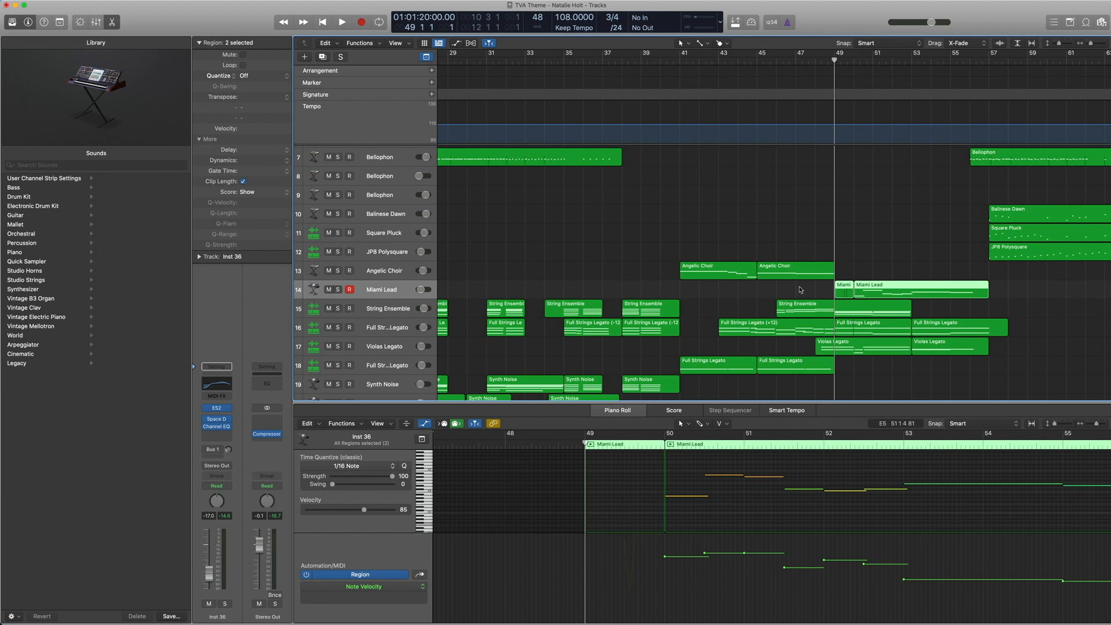
click(800, 289)
drag(800, 289, 895, 293)
key(space)
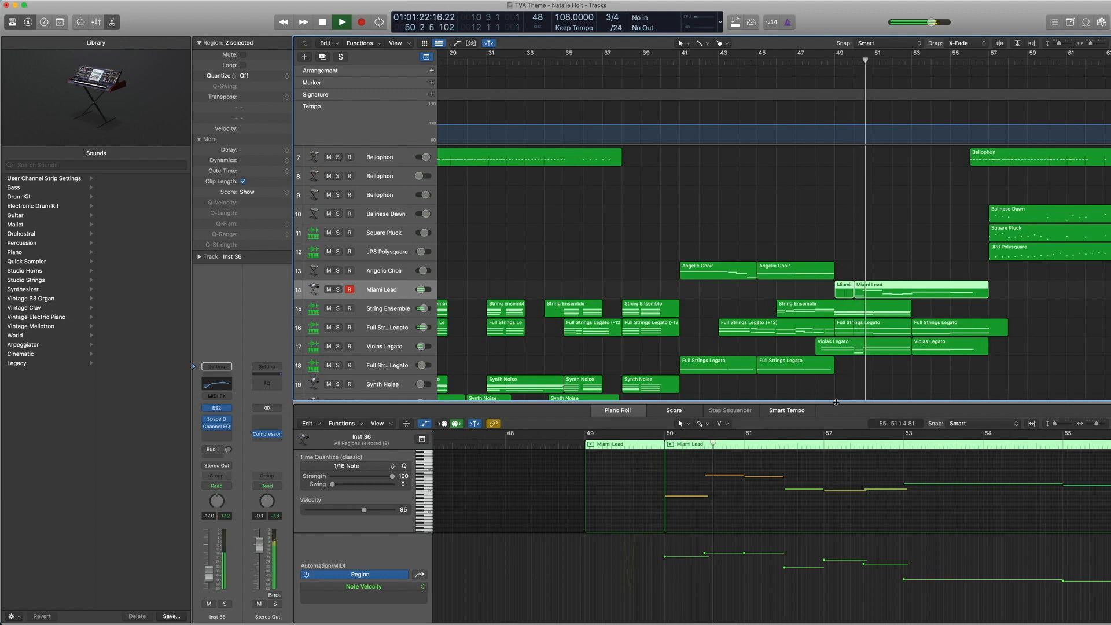
key(space)
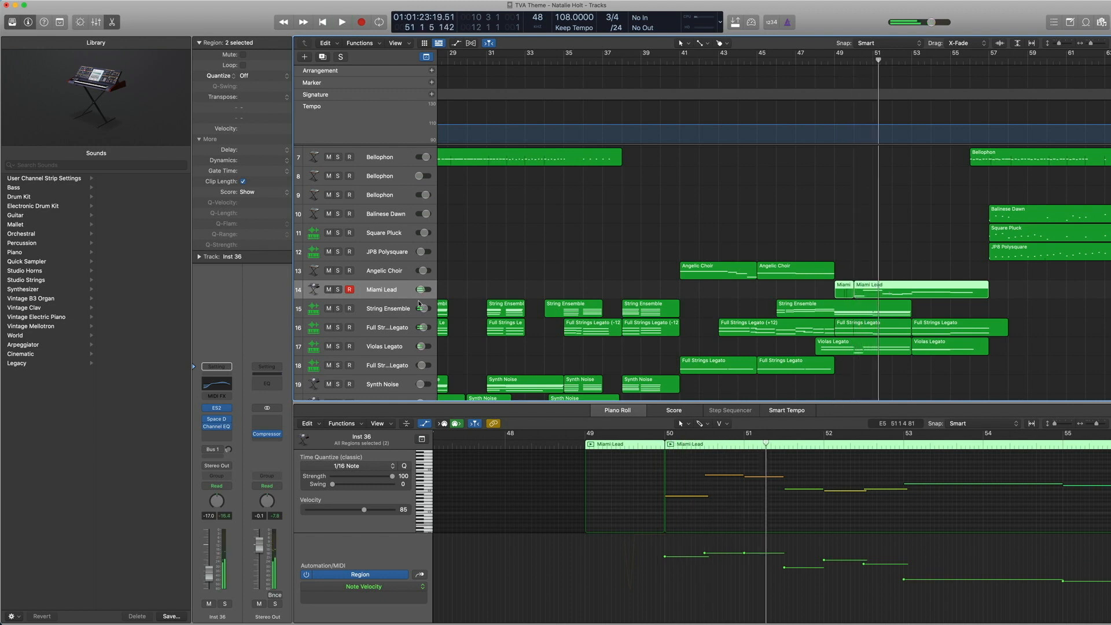
Inspect the Space Designer reverb and the Channel EQ on the Miami Lead track, closing each plug-in window
mouse_move(217, 422)
click(218, 420)
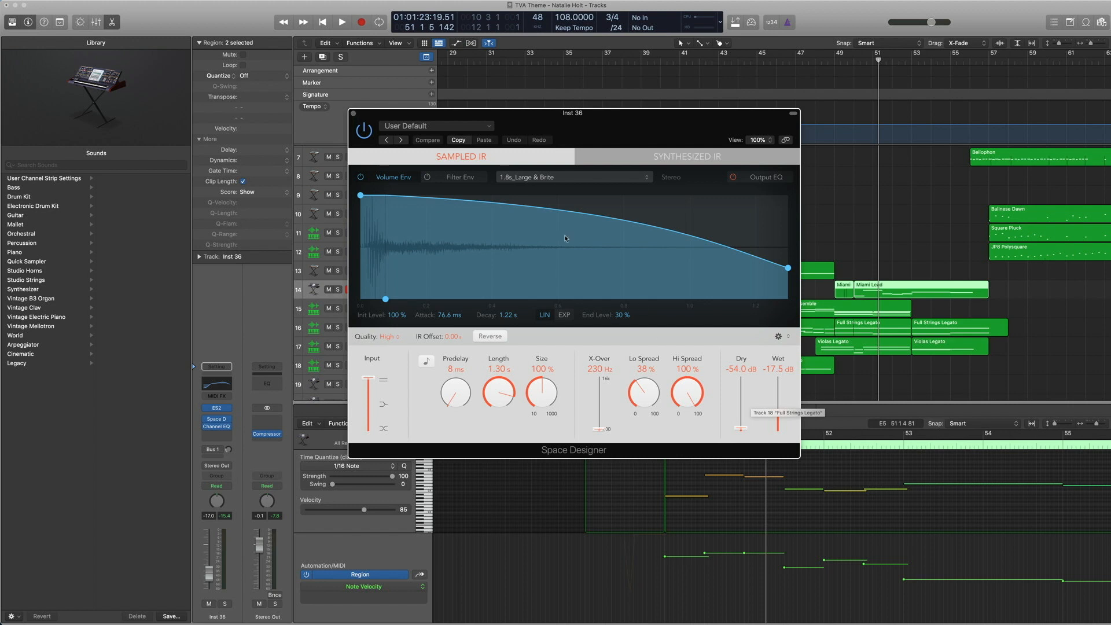
click(353, 114)
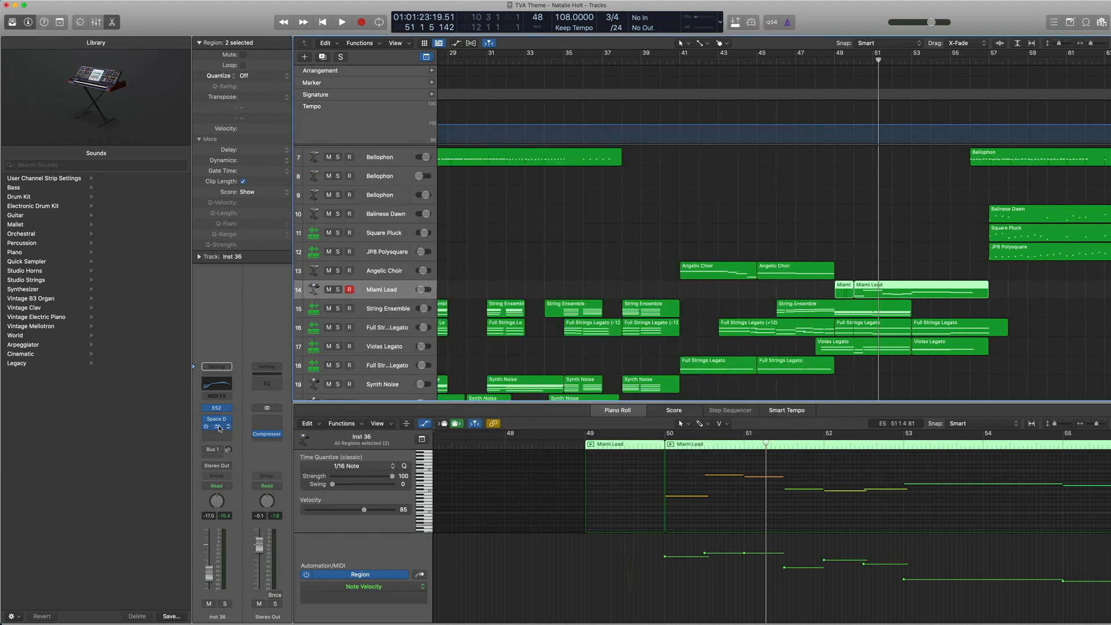
click(216, 388)
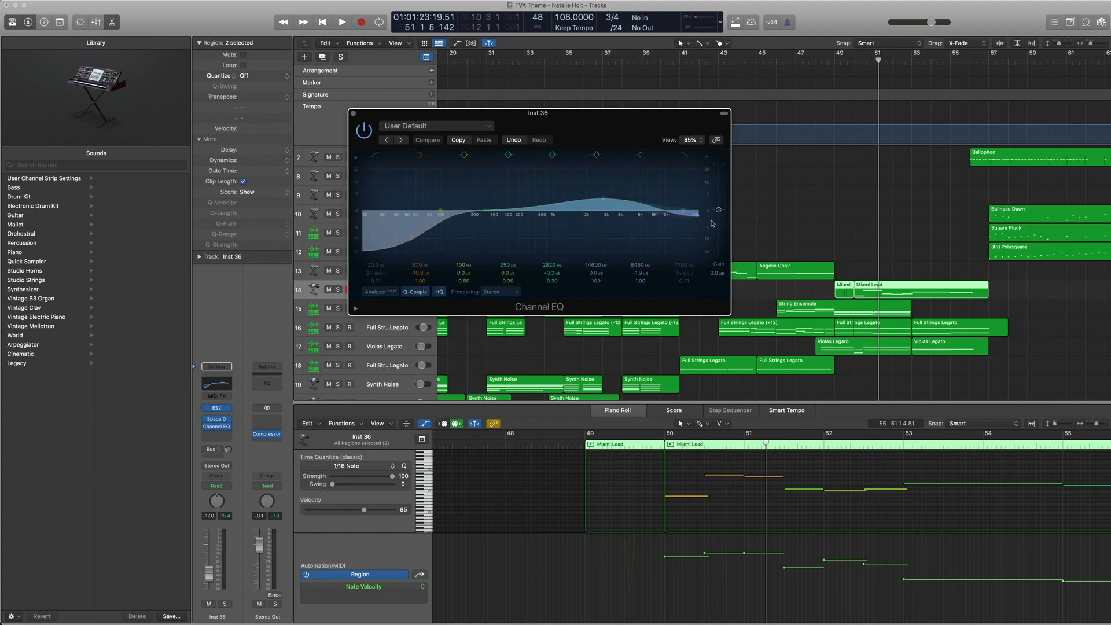
click(351, 113)
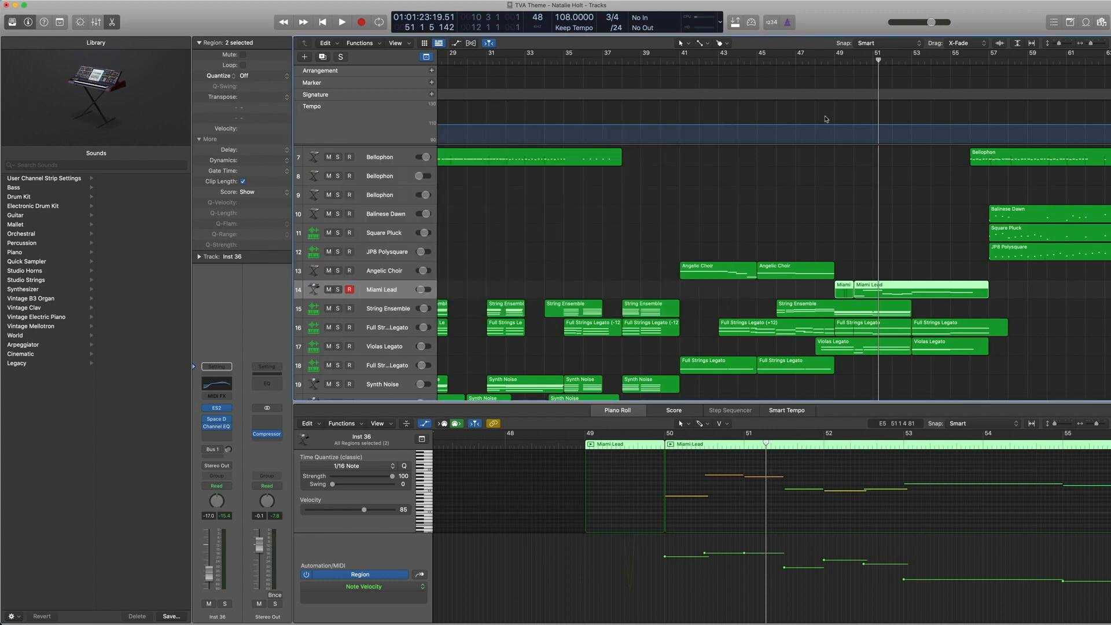
Replay the full arrangement from bar 49 while viewing the Bellophon, Balinese Dawn and pluck regions that follow
click(837, 60)
key(space)
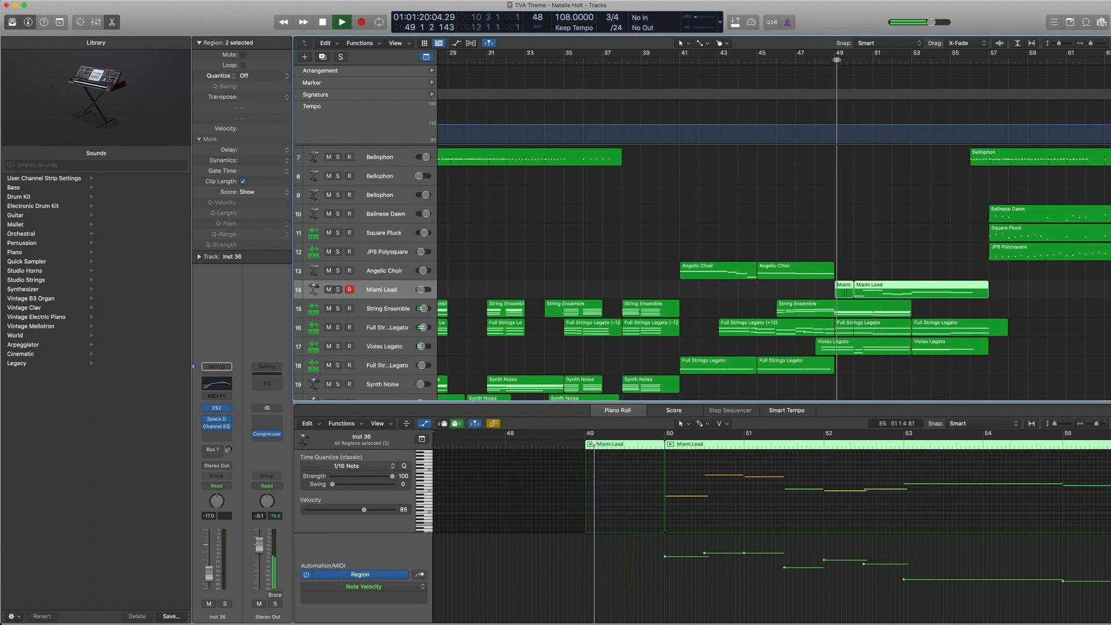
scroll(827, 208, down, 1)
scroll(827, 208, right, 5)
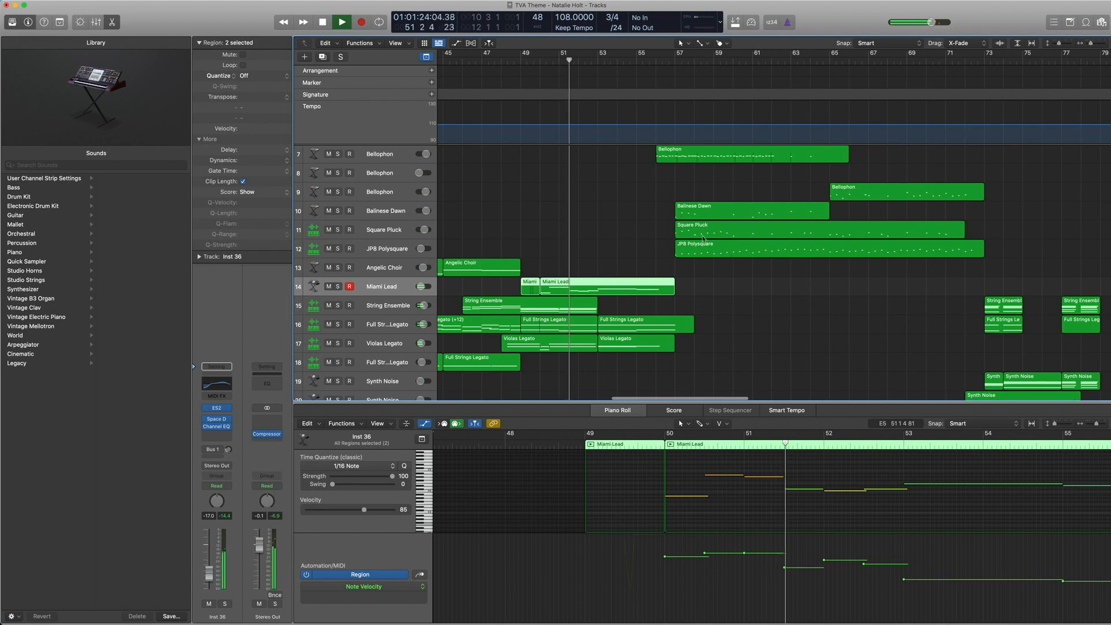
key(space)
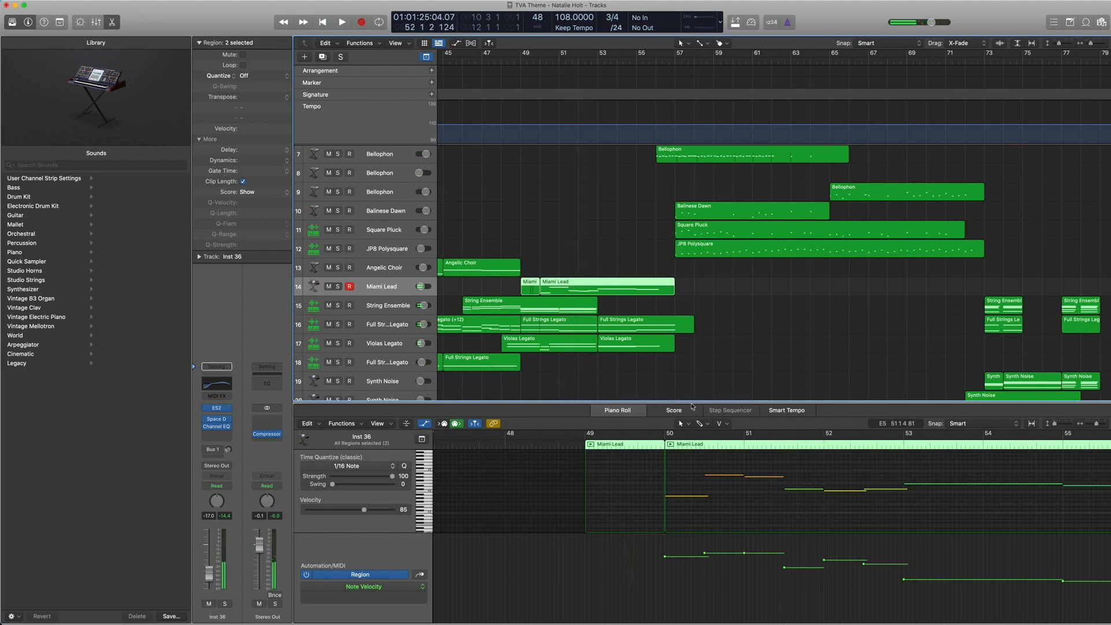
Close the Piano Roll and show the arrangement from about bar 49 to bar 93 across the tracks
key(p)
key(z)
key(super+Left)
key(super+Left)
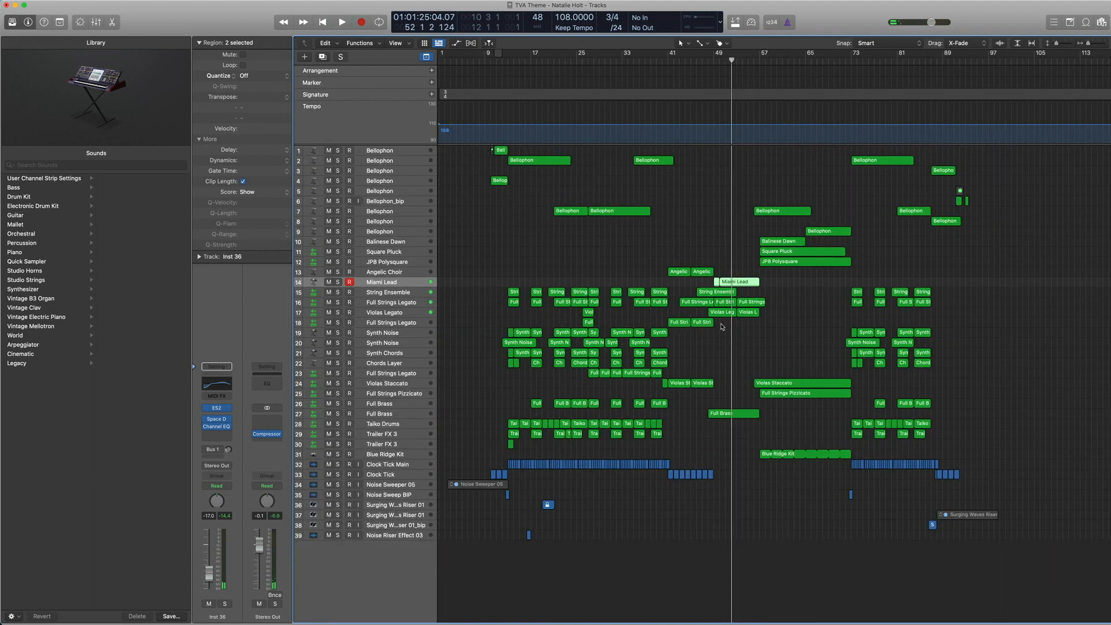
drag(830, 506, 643, 176)
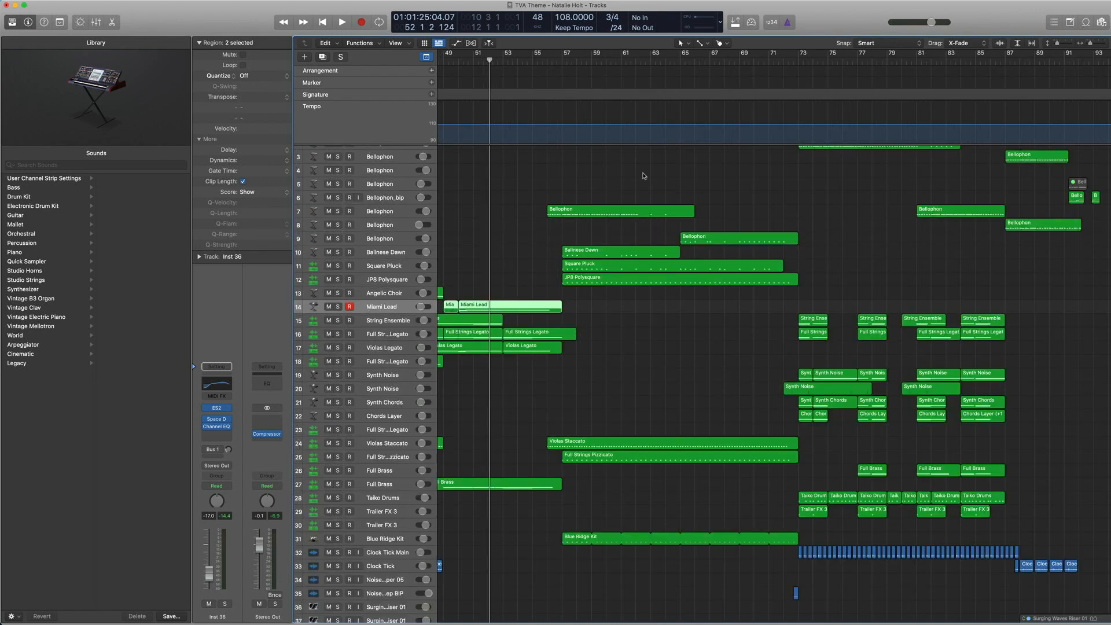
Listen to track 7's Bellophon region soloed from bar 56, turn solo off, and inspect the track's Channel EQ
click(381, 214)
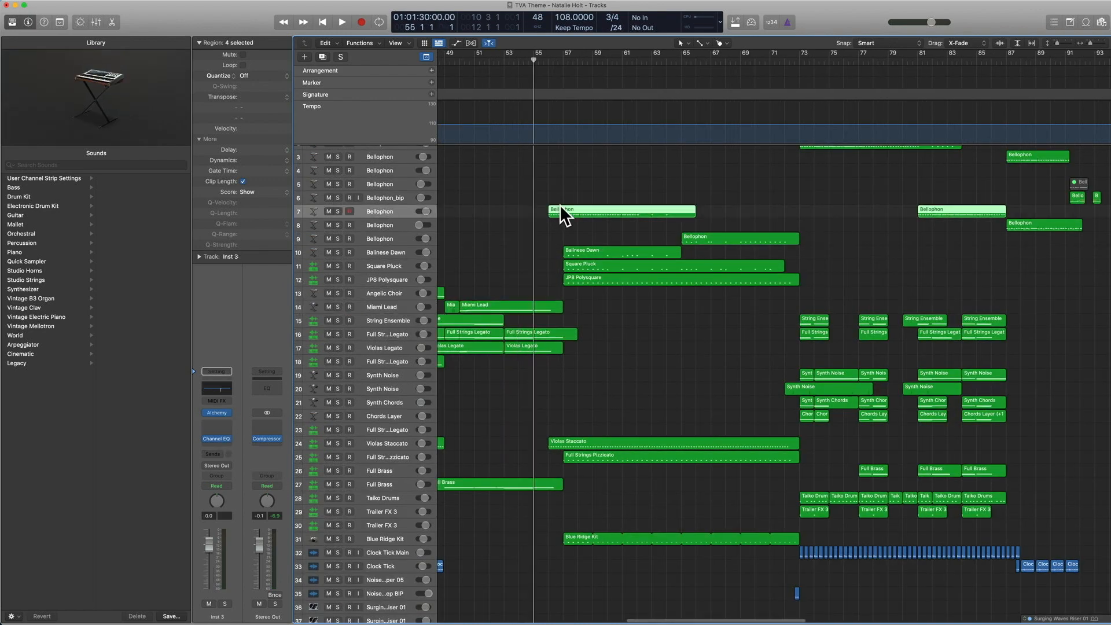
key(ctrl+s)
key(space)
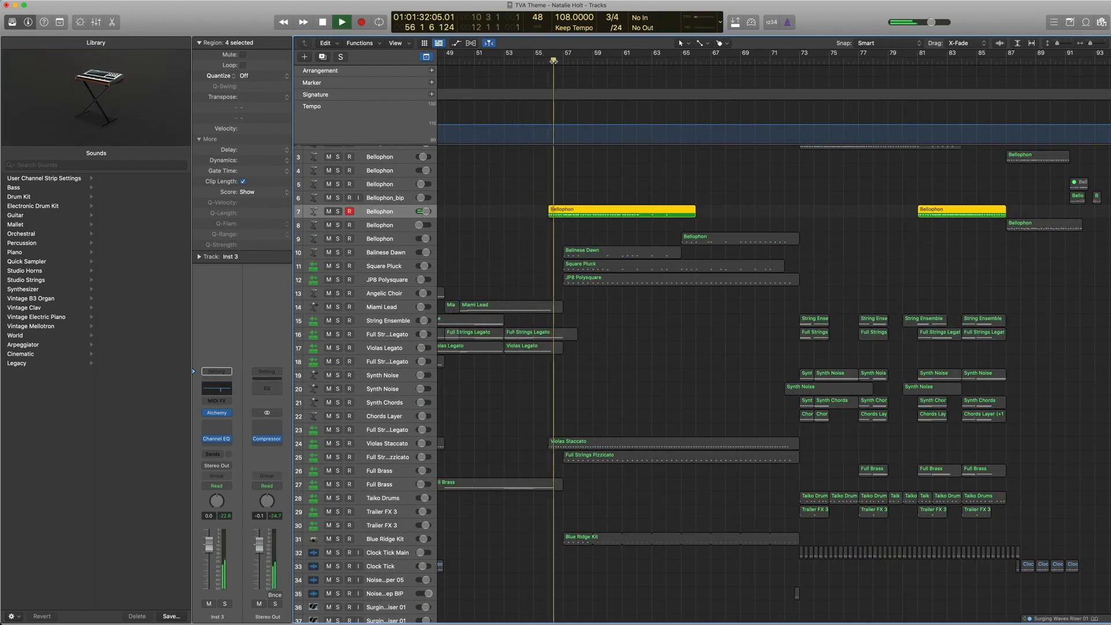
key(space)
key(ctrl+s)
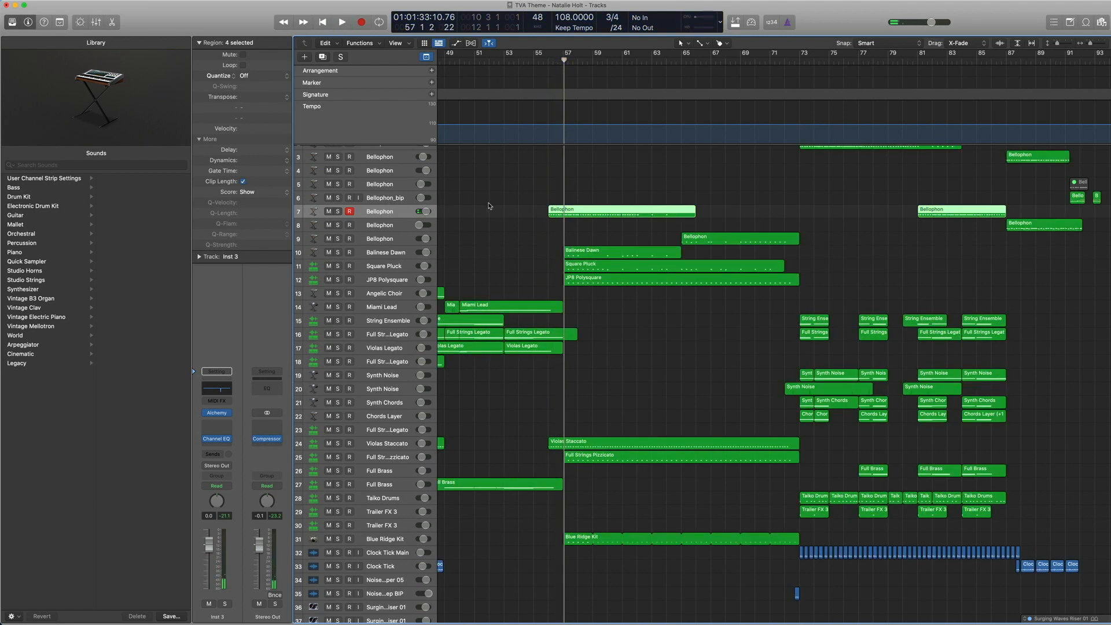
click(219, 390)
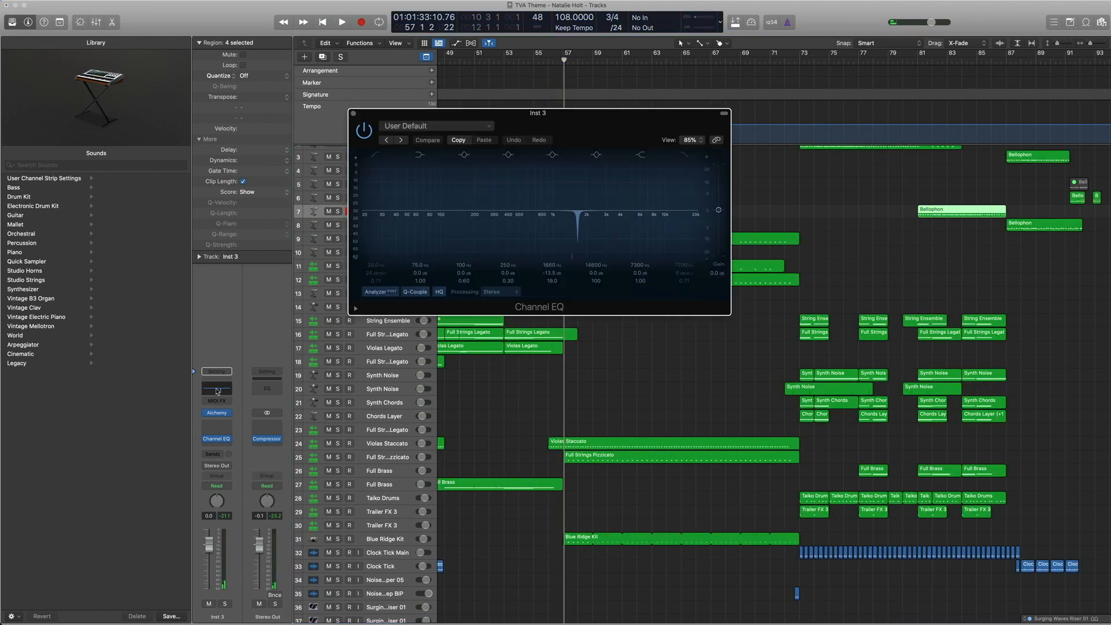
click(352, 113)
Select the Balinese Dawn track 10 and inspect its preset among Alchemy's Mallets, then close the plug-in window
click(376, 257)
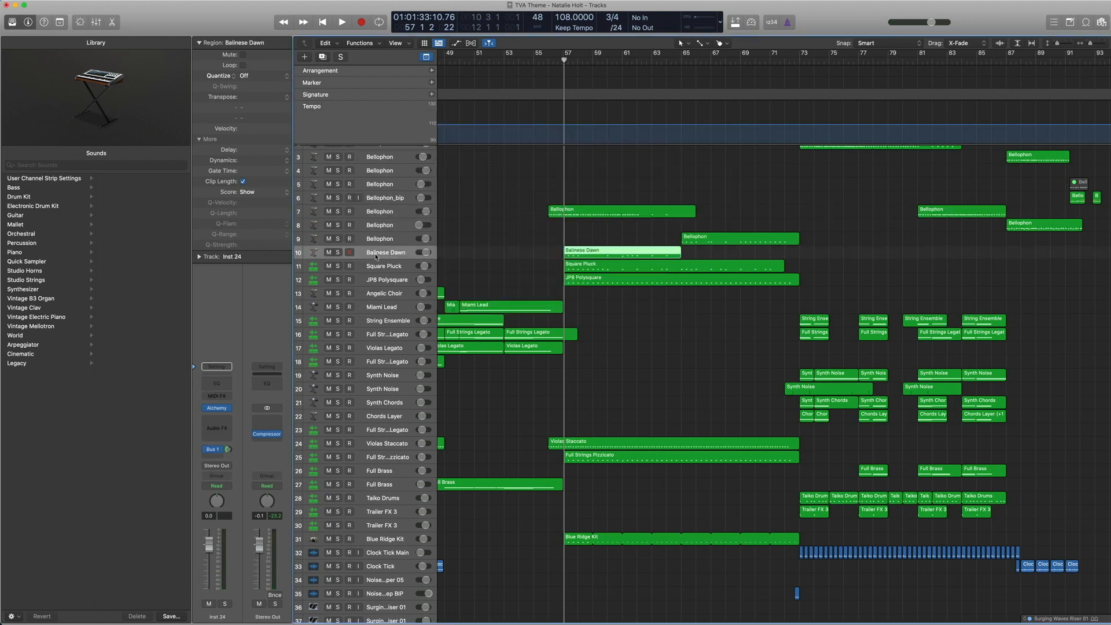
mouse_move(207, 411)
click(219, 410)
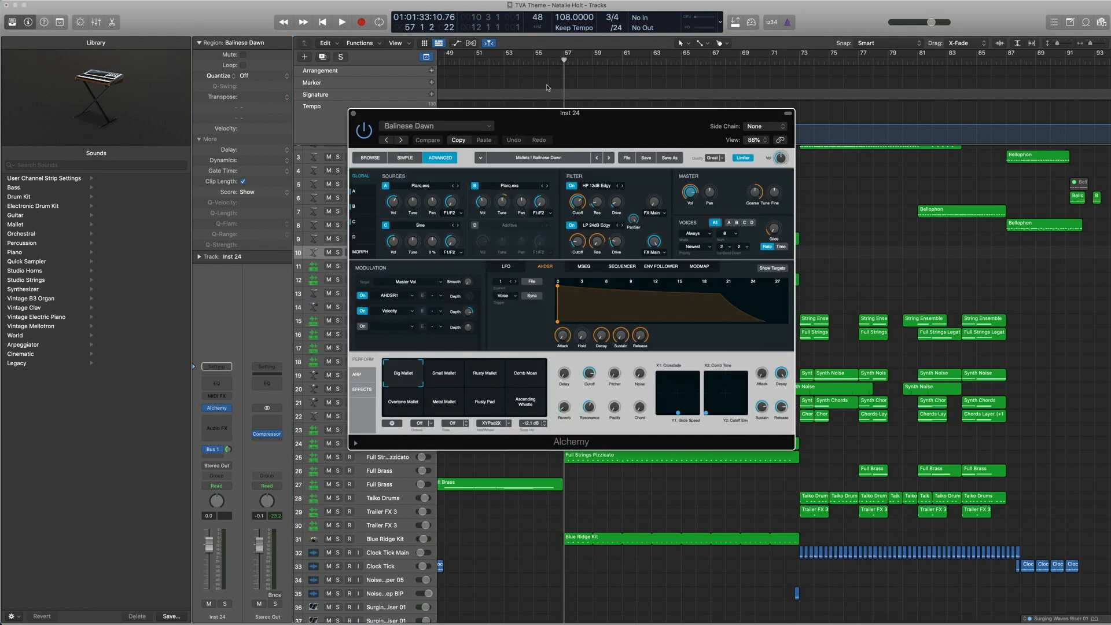
click(372, 157)
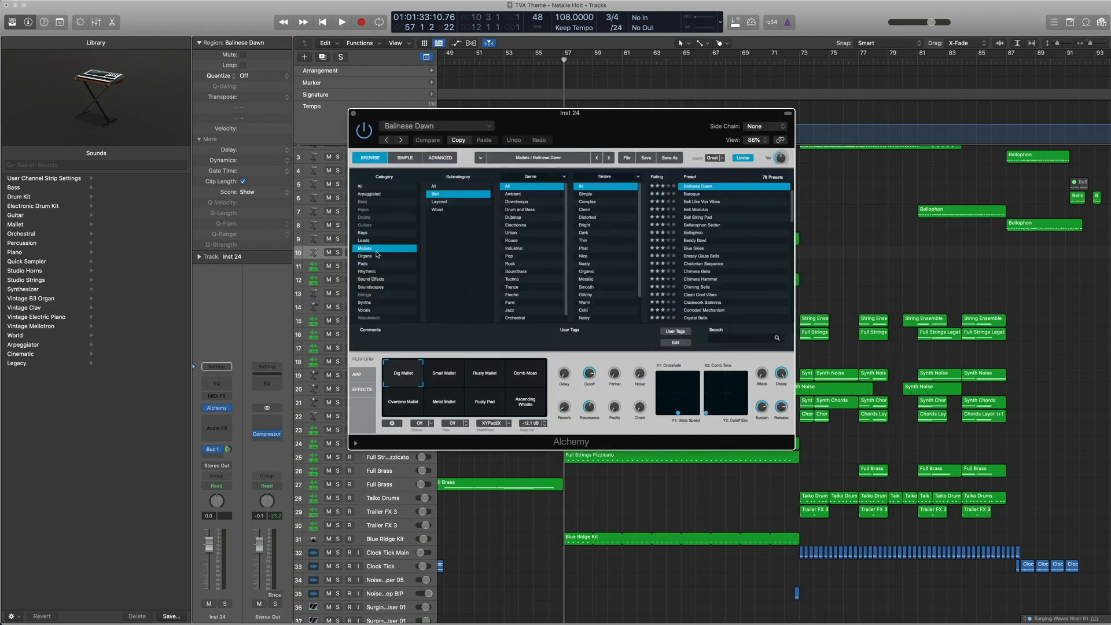
click(353, 114)
Listen to the Balinese Dawn region soloed from bar 57
key(ctrl+s)
key(space)
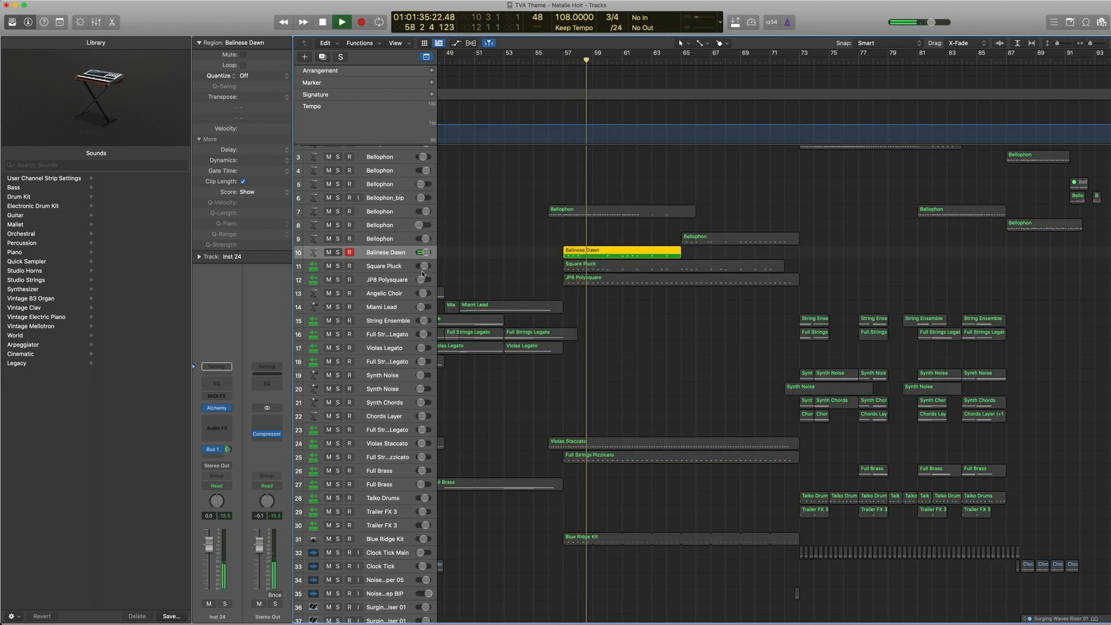
key(space)
Listen to track 11's Square Pluck region soloed from bar 58 and inspect its Sampler instrument, then close the plug-in window
click(628, 267)
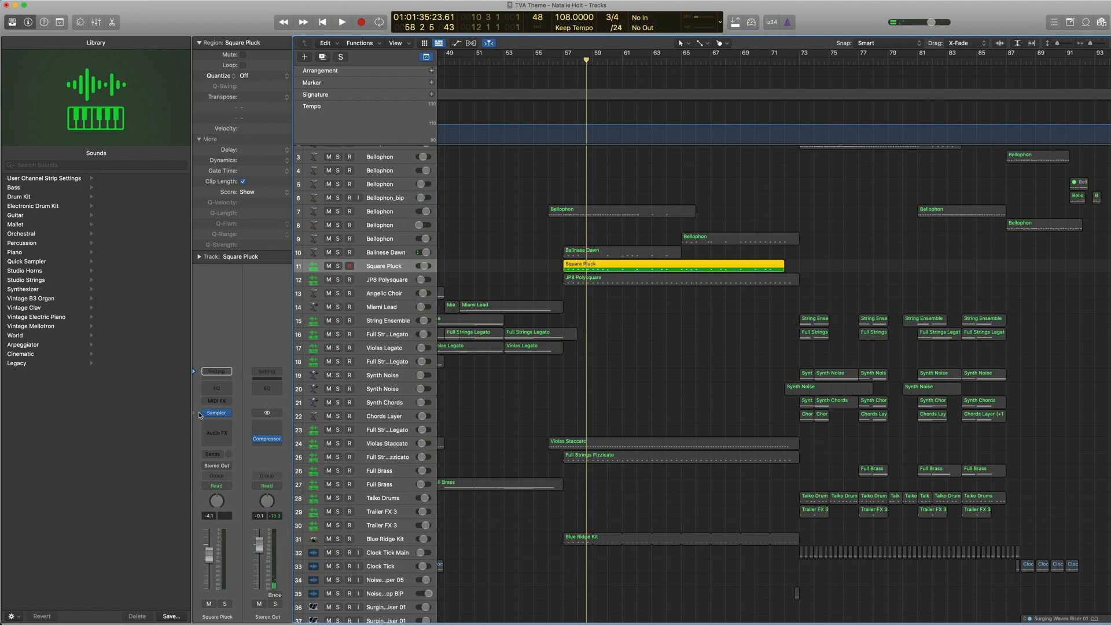
click(195, 413)
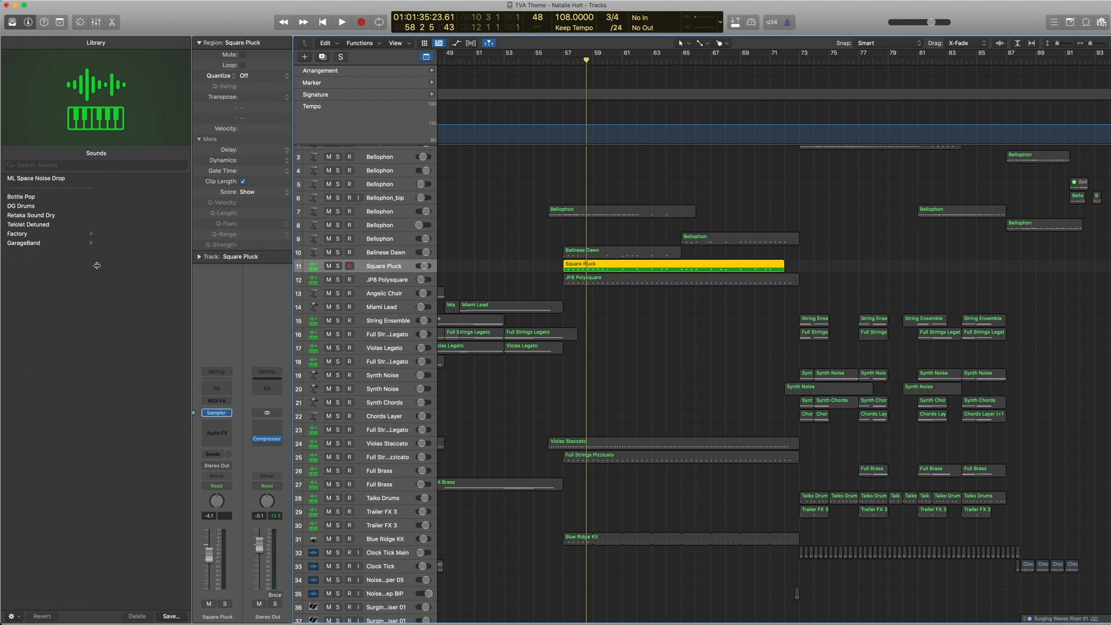
scroll(521, 296, up, 1)
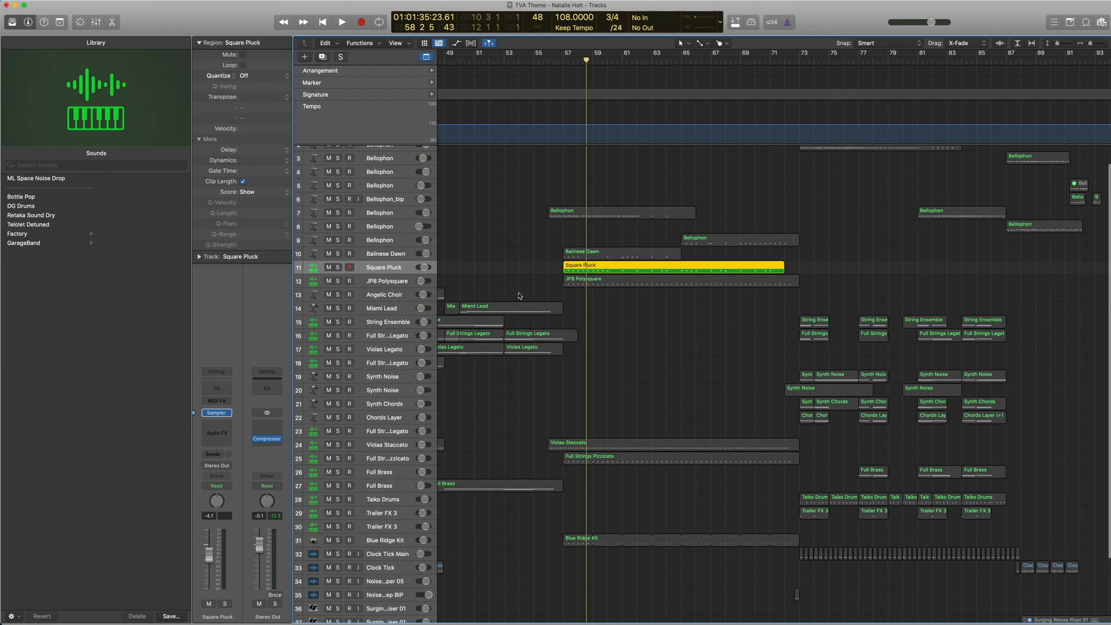
key(comma)
key(space)
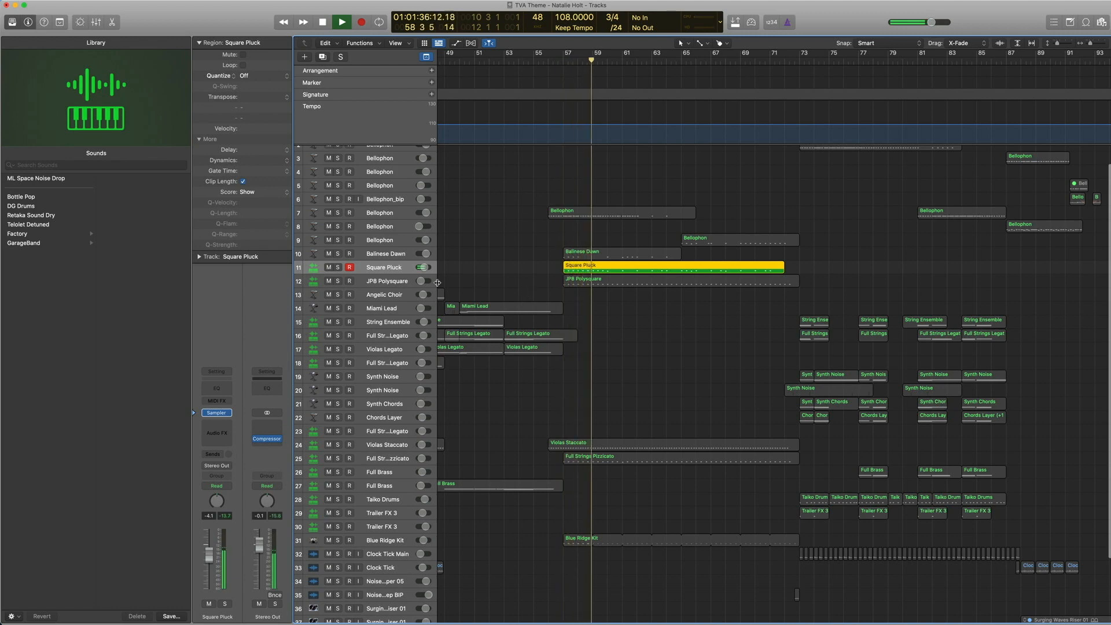
key(space)
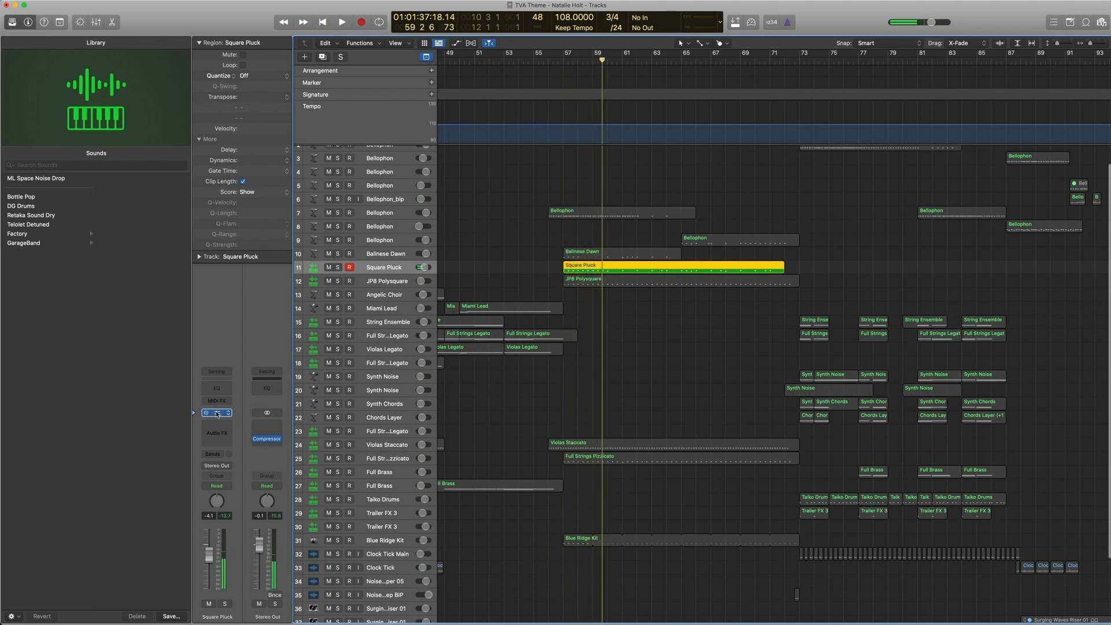
click(217, 413)
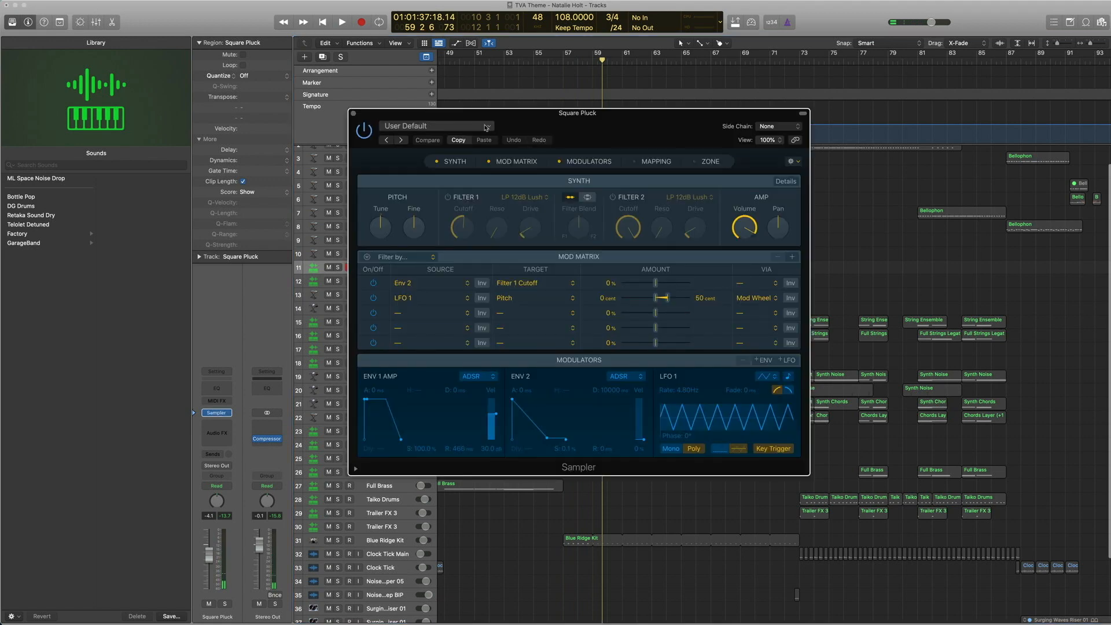
click(353, 114)
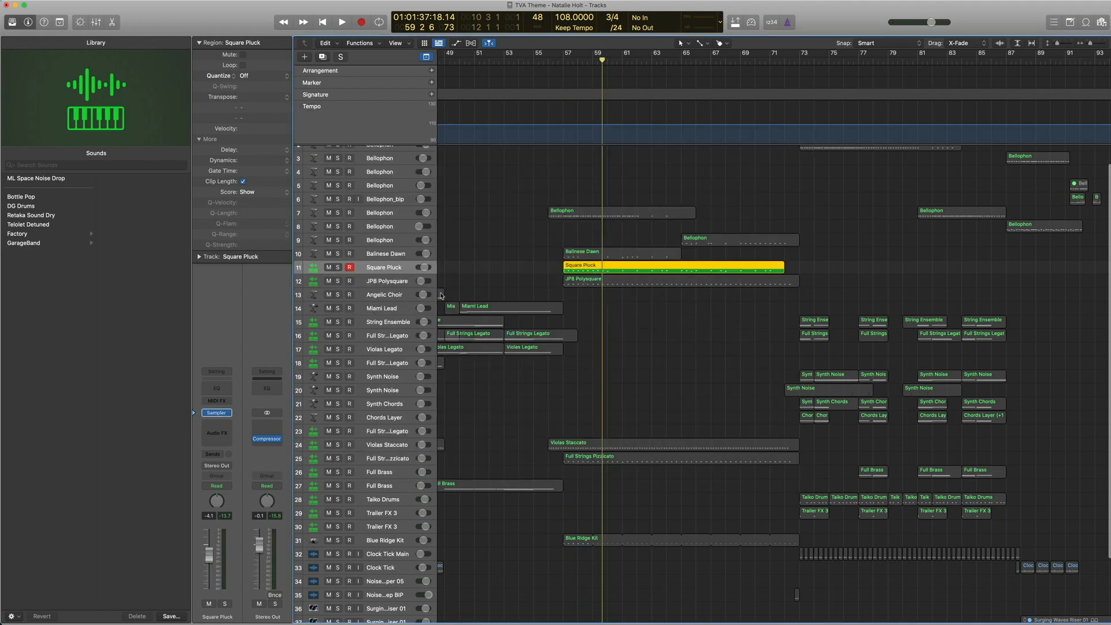
Select the JP8 Polysquare track 12 and trace its Sampler sound through the Library's Factory Synthesizers and Sequence Elements categories
click(386, 283)
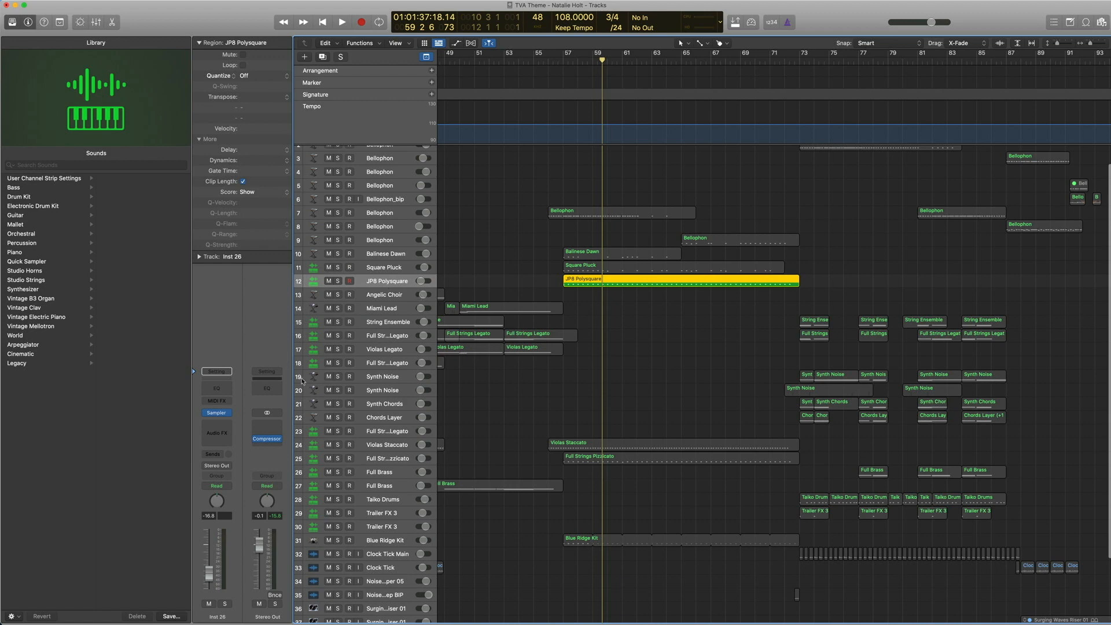
click(194, 413)
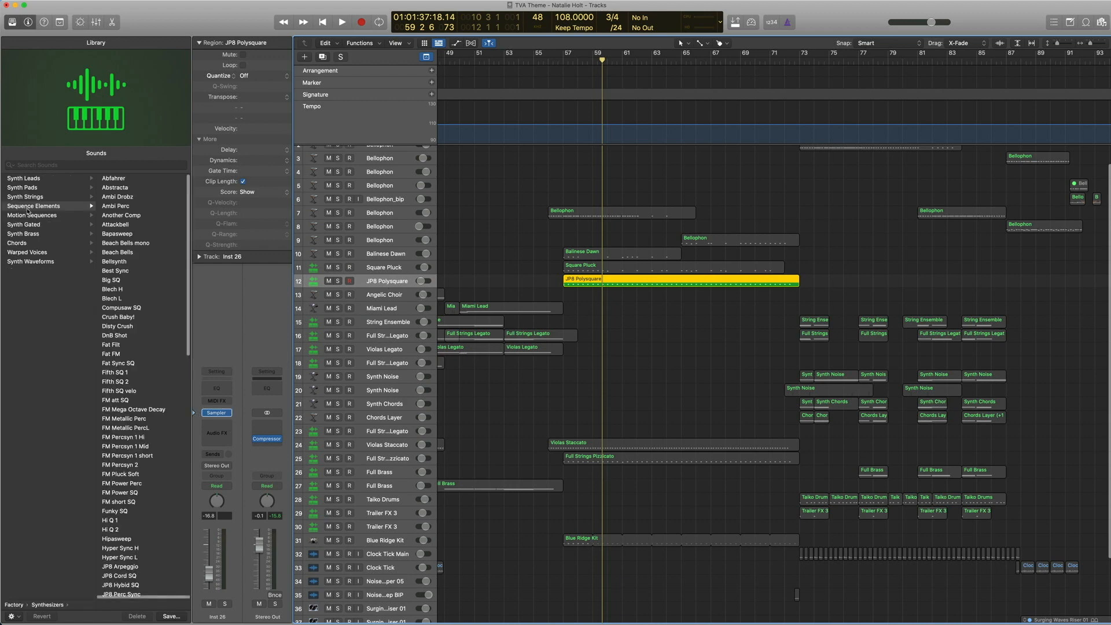
scroll(73, 225, left, 5)
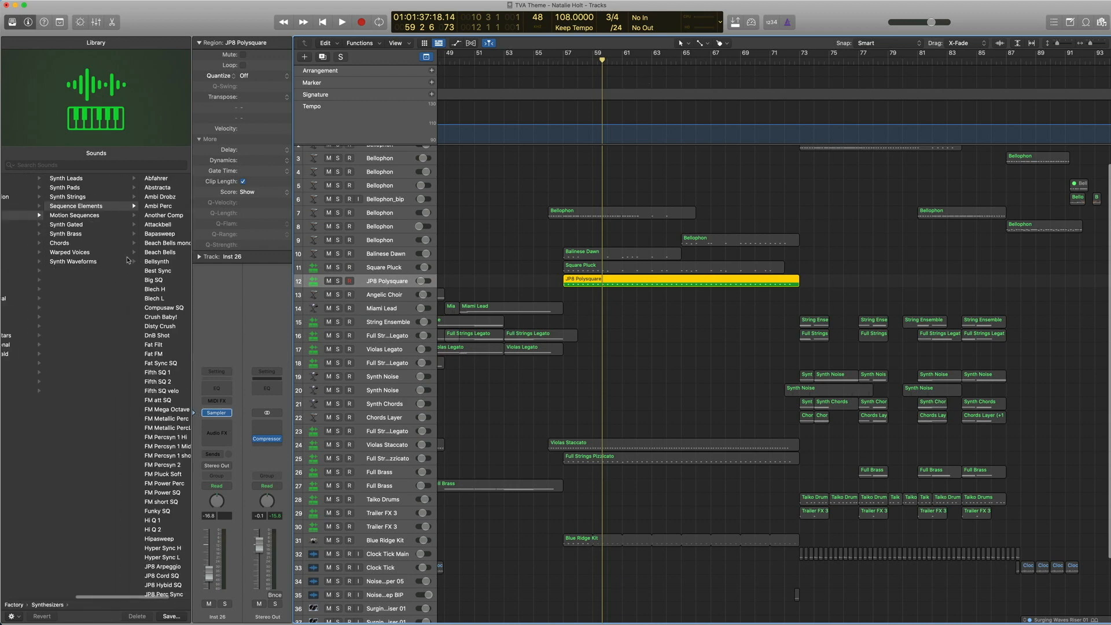
scroll(72, 227, left, 3)
Listen to the JP8 Polysquare region soloed from bar 57
scroll(556, 173, right, 4)
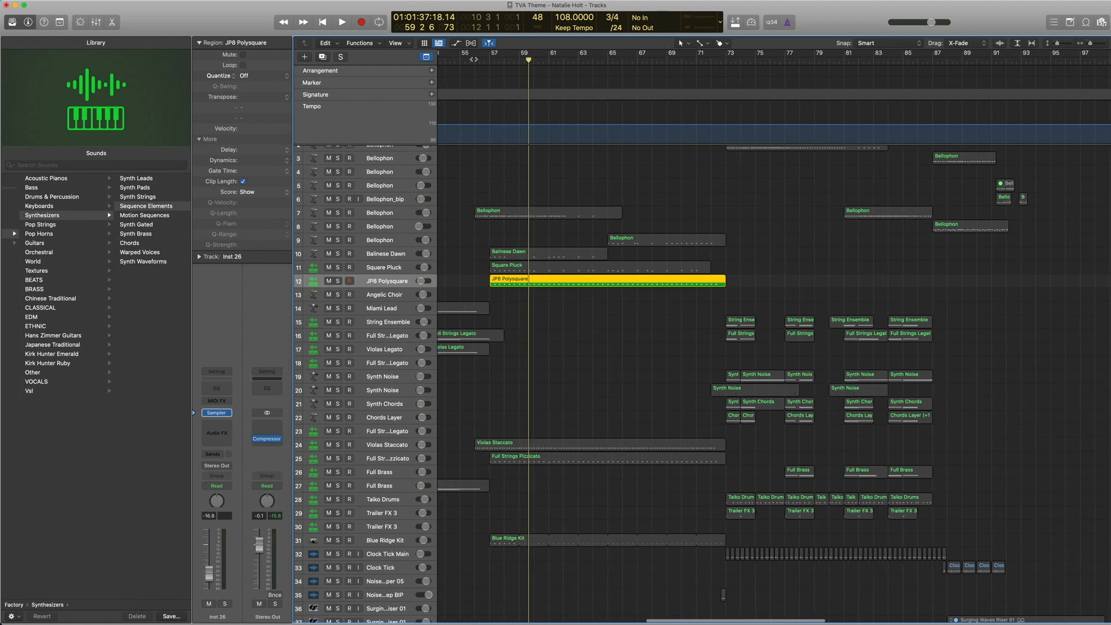
click(491, 62)
key(space)
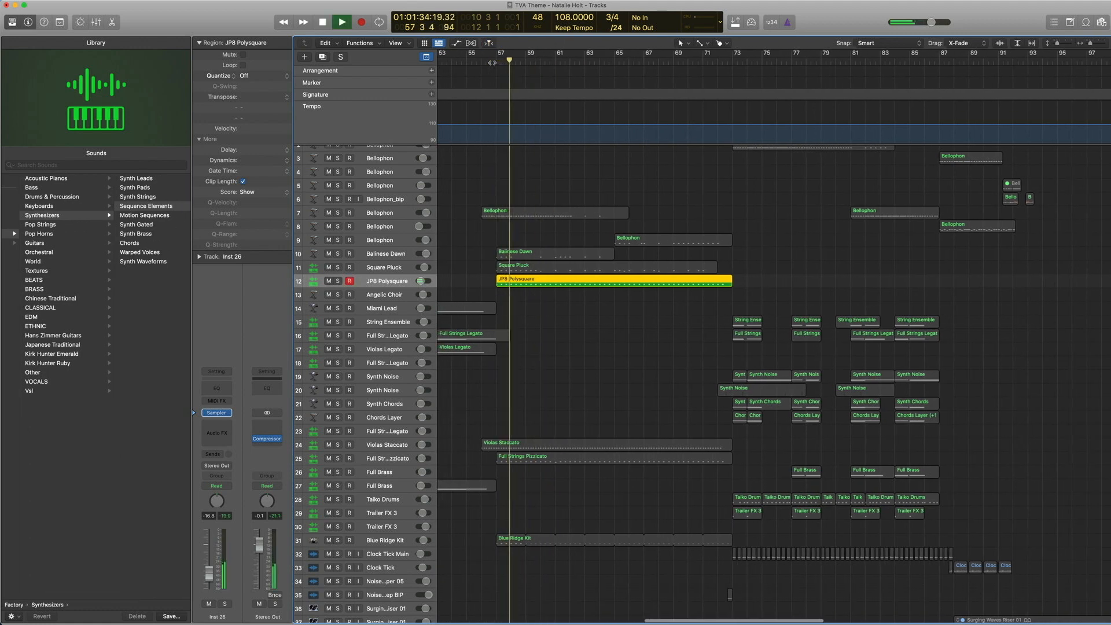
key(space)
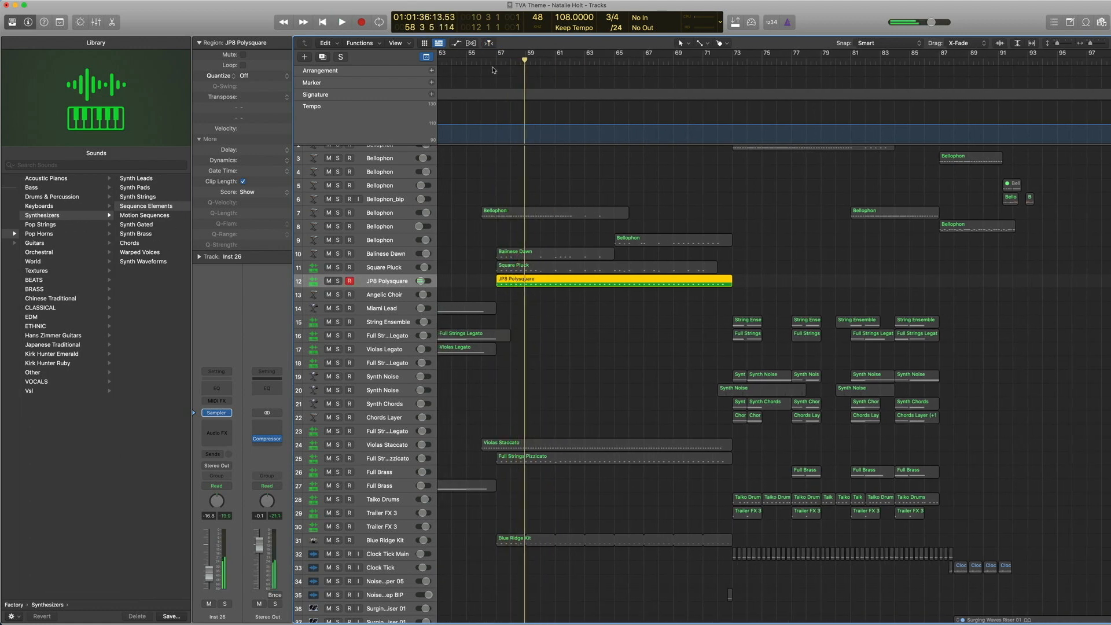
Listen to the Bellophon, Balinese Dawn, Square Pluck and JP8 Polysquare regions together from bar 57, then select only Square Pluck and JP8 Polysquare
drag(775, 293, 506, 219)
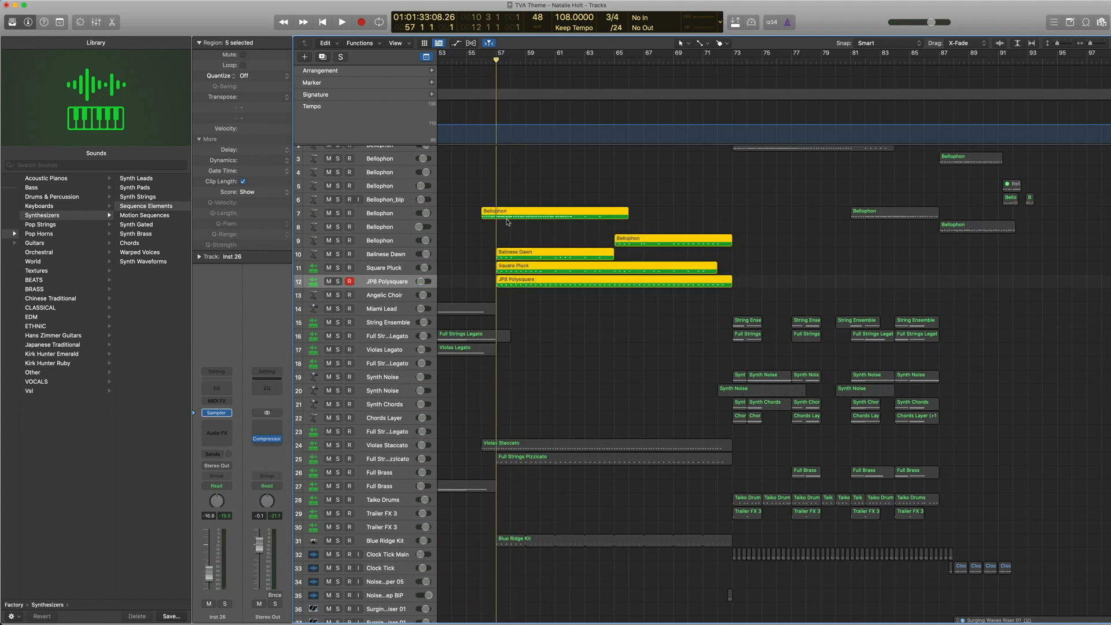
key(space)
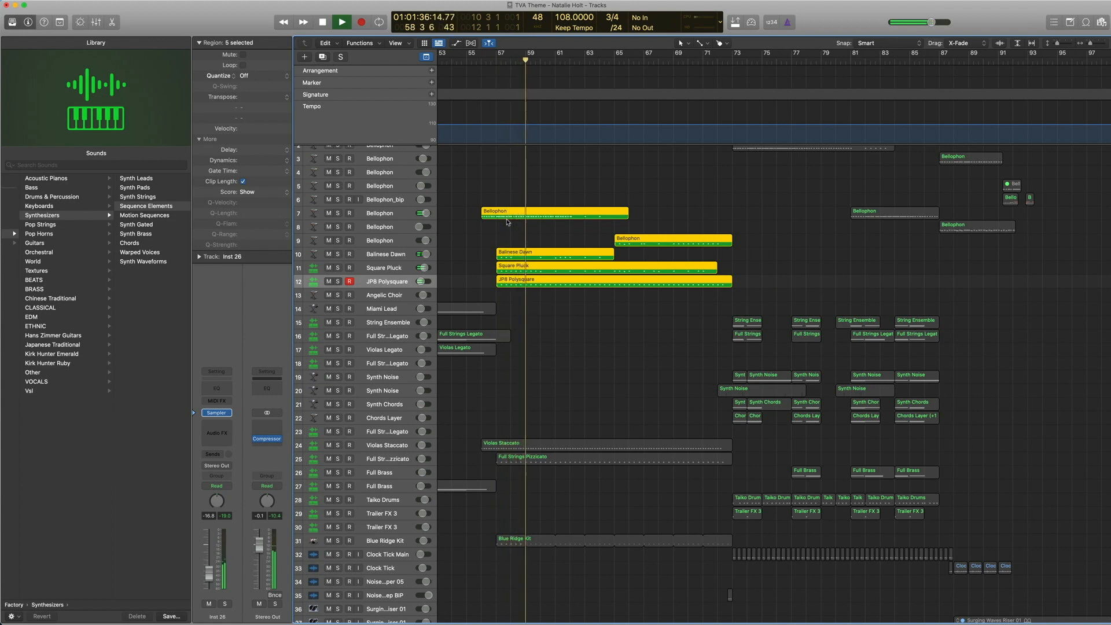
key(space)
drag(561, 310, 547, 276)
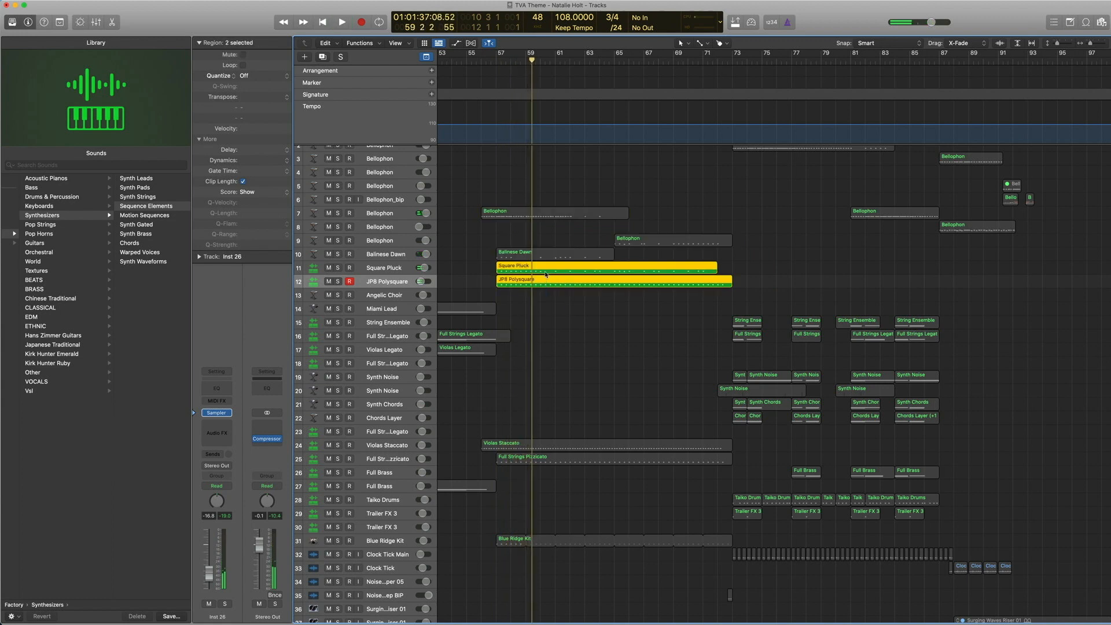
Listen from bar 57 to the Full Strings Pizzicato region combined with track 7's Bellophon, Balinese Dawn, Square Pluck and JP8 Polysquare
key(comma)
key(comma)
key(comma)
drag(593, 508, 550, 457)
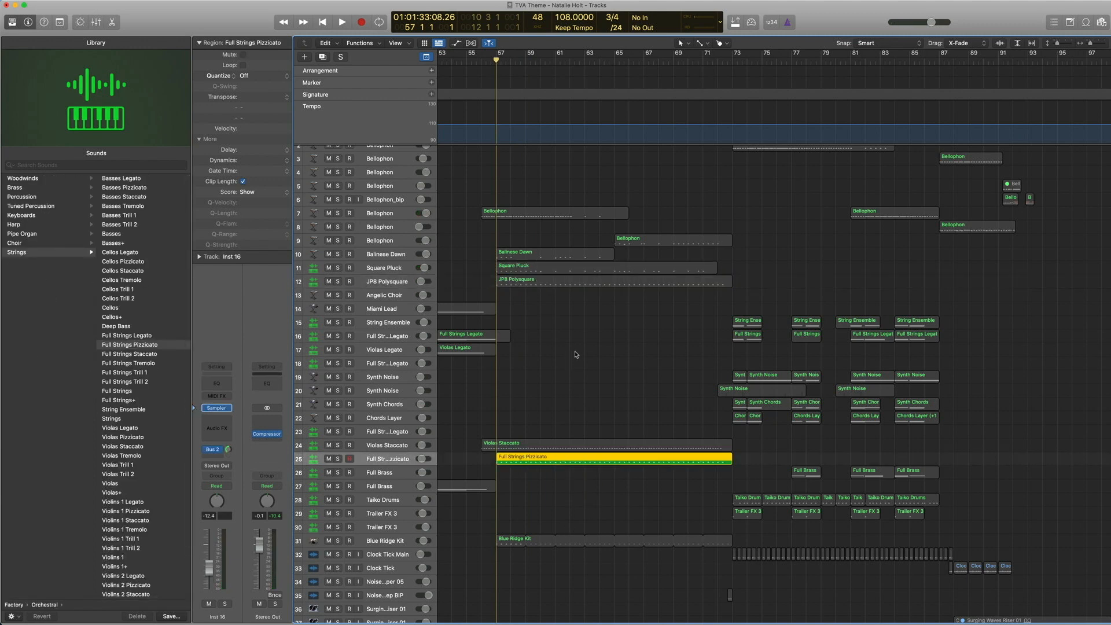
drag(576, 354, 537, 212)
key(space)
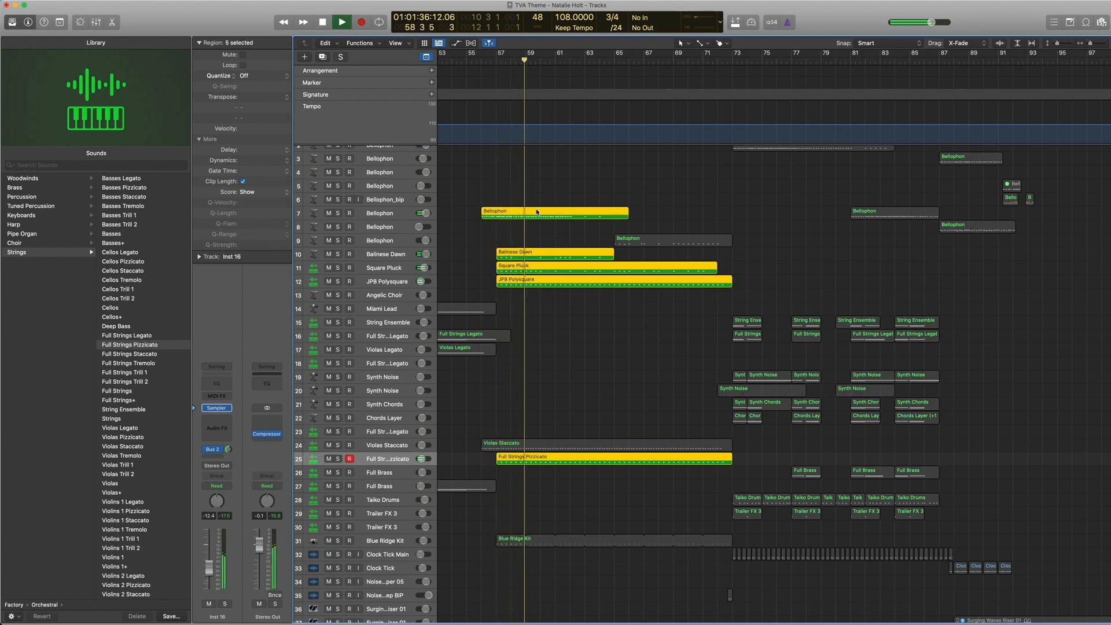
key(space)
Add the Violas Staccato region to the soloed selection, listen from bar 57, and return the playhead to that bar
shift+click(538, 446)
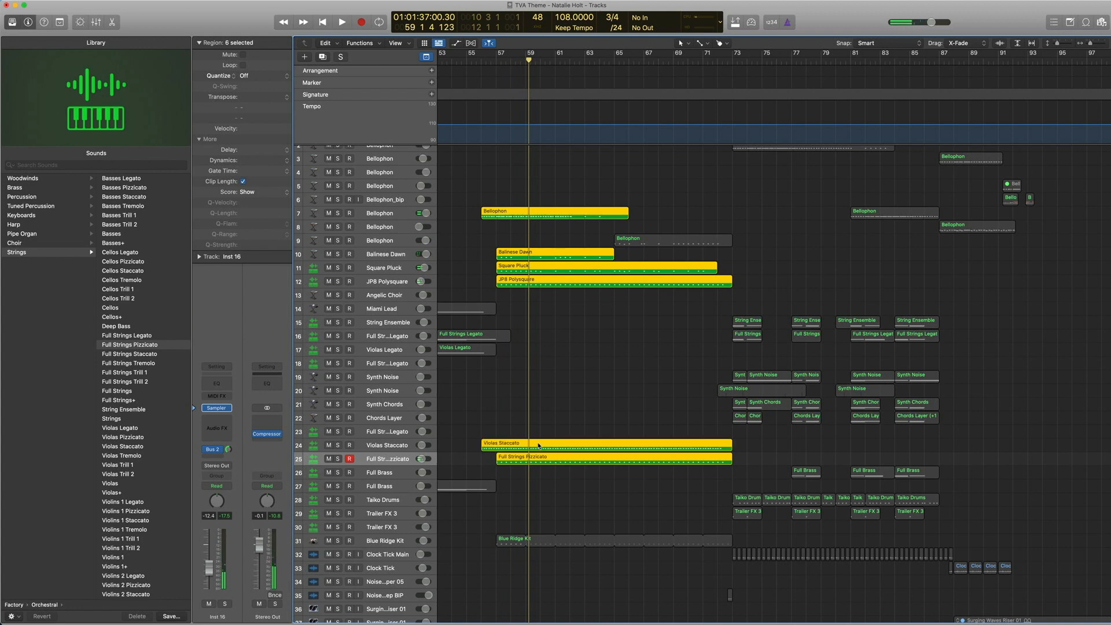
key(comma)
key(comma)
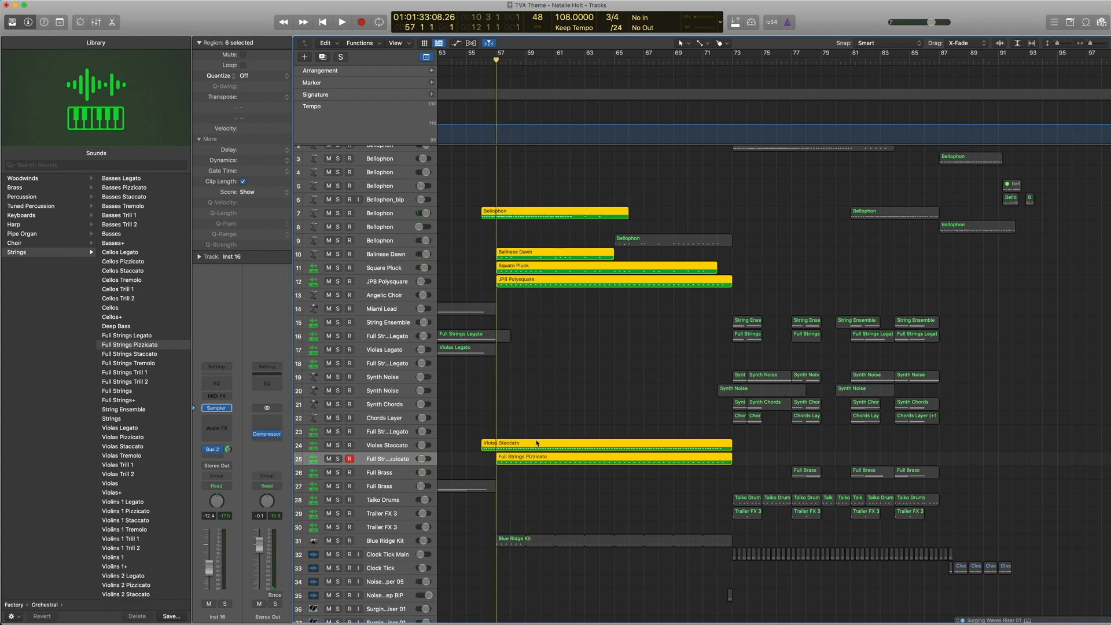
key(space)
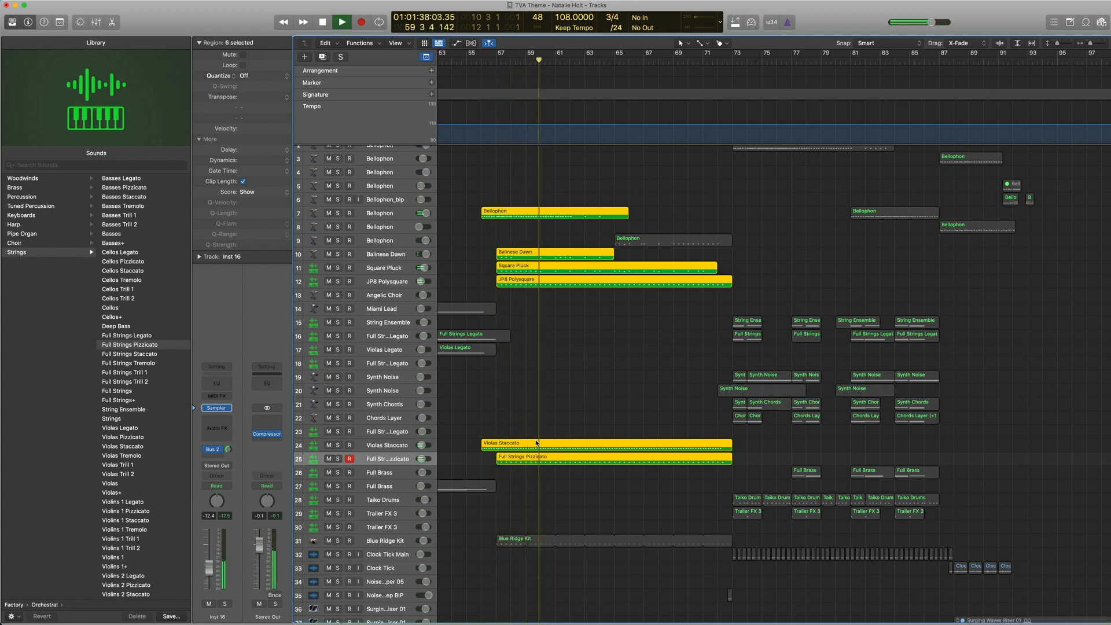
key(space)
key(comma)
key(comma)
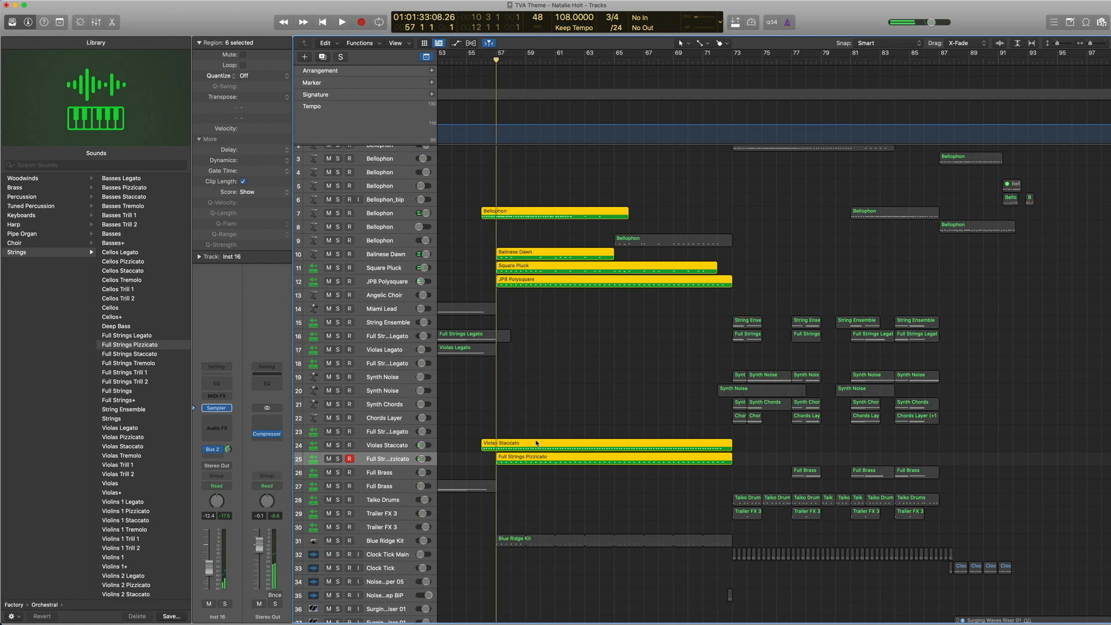
Select the Blue Ridge Kit track 31 and inspect its Channel EQ and Compressor, then close both plug-in windows
shift+click(515, 547)
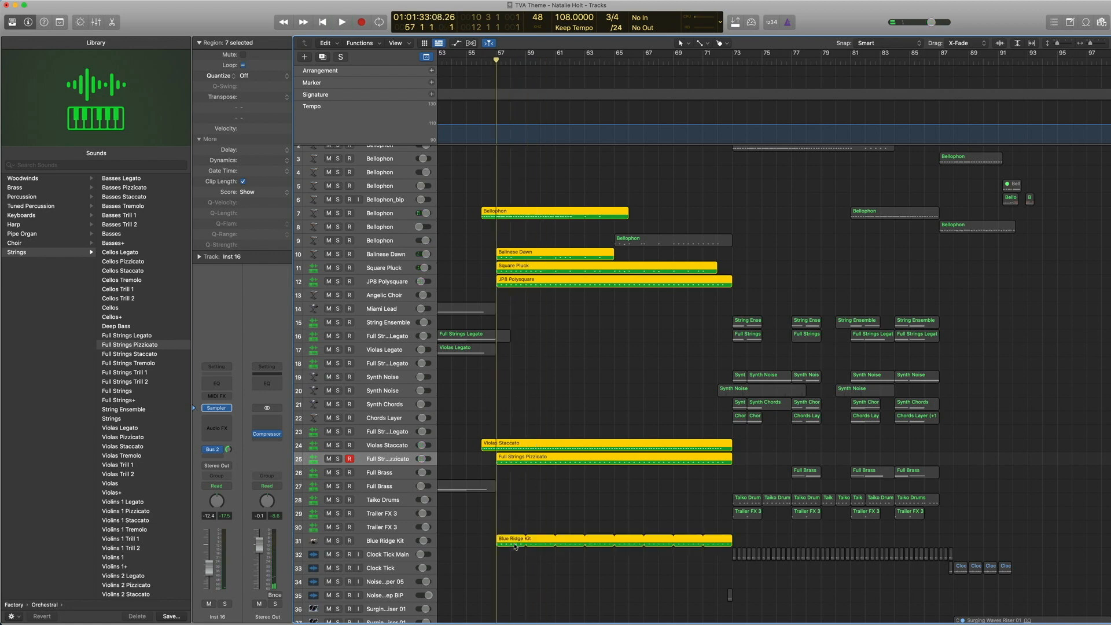
click(404, 543)
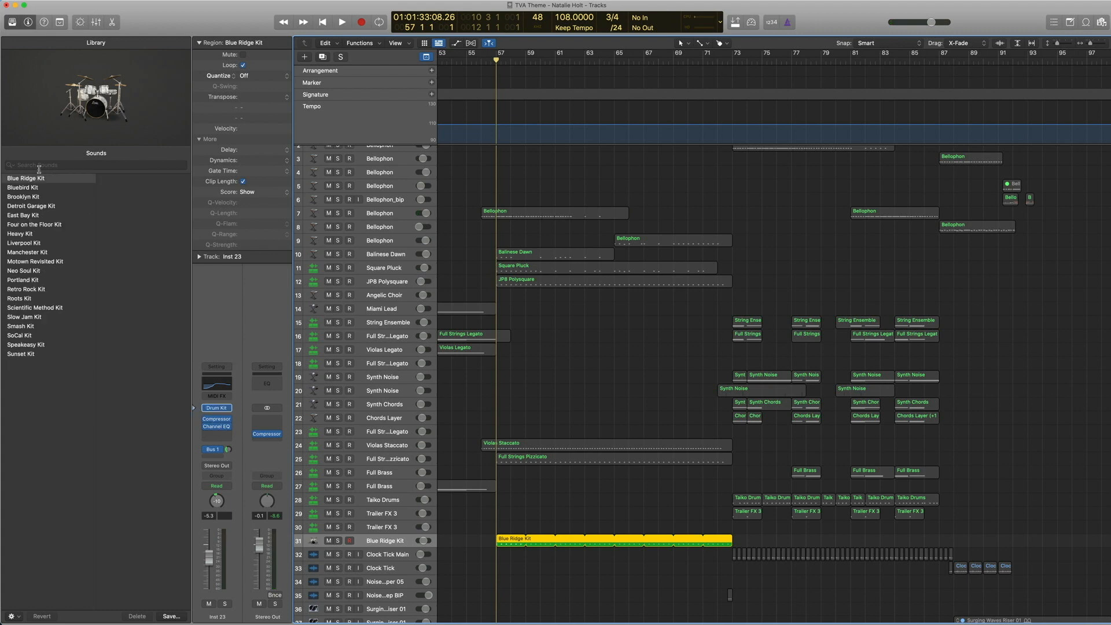
click(223, 385)
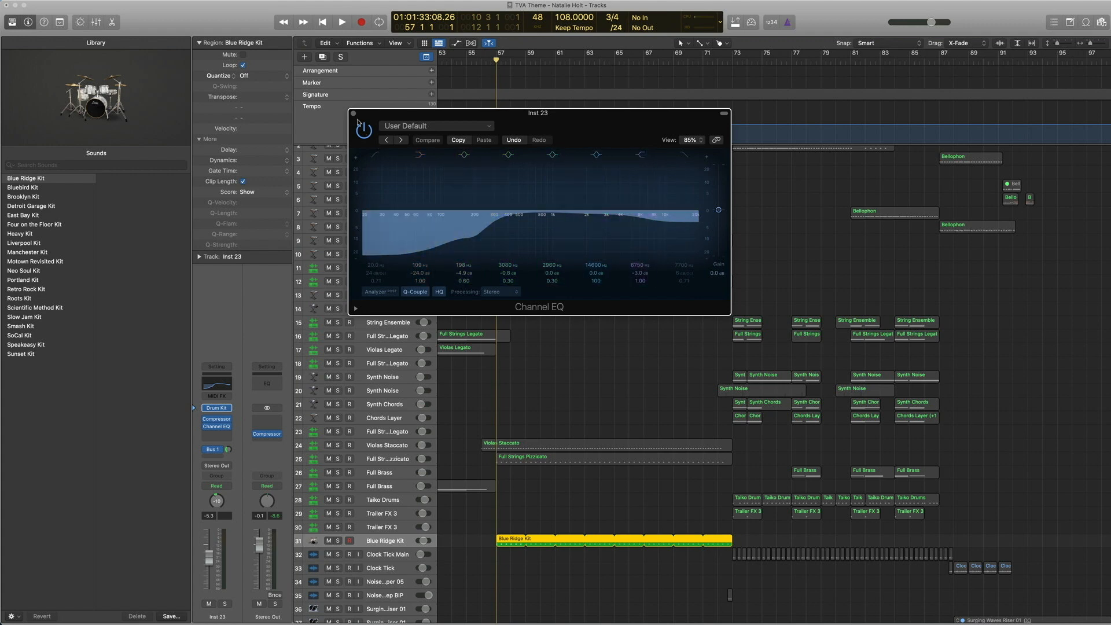
click(218, 422)
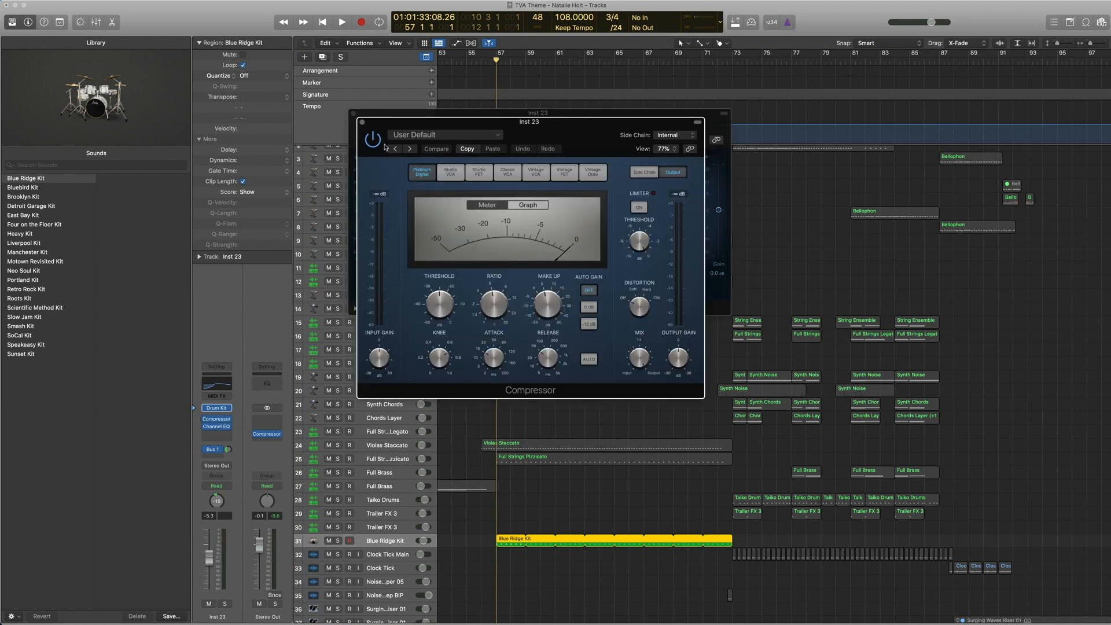
click(362, 123)
click(353, 115)
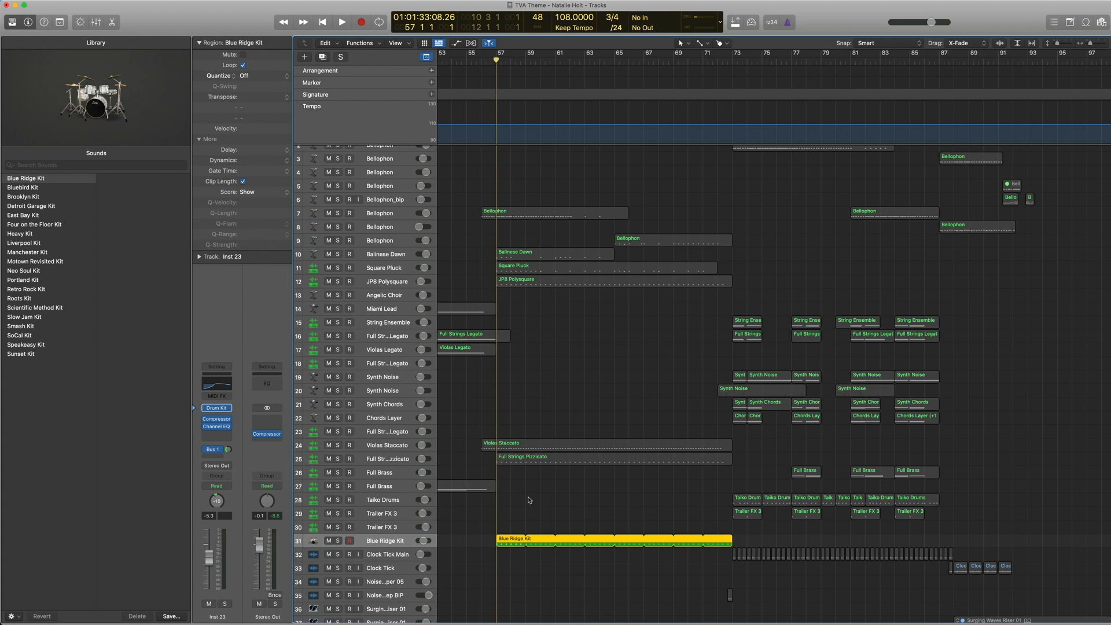
Listen to the Blue Ridge Kit region soloed from bar 57 to about bar 61
click(510, 519)
click(552, 540)
key(space)
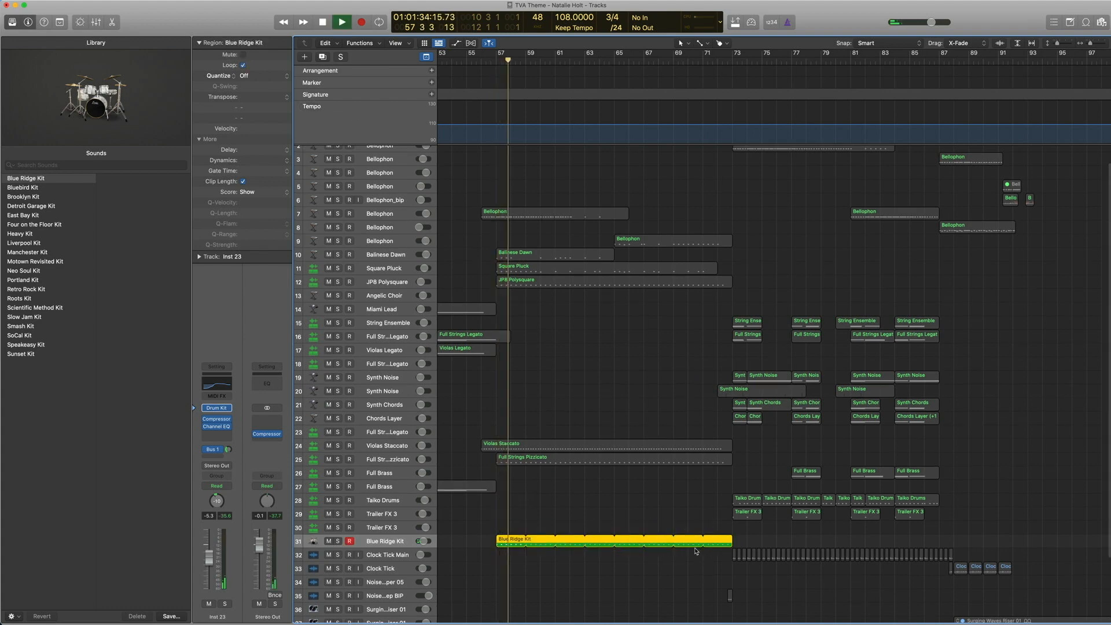
scroll(693, 550, down, 1)
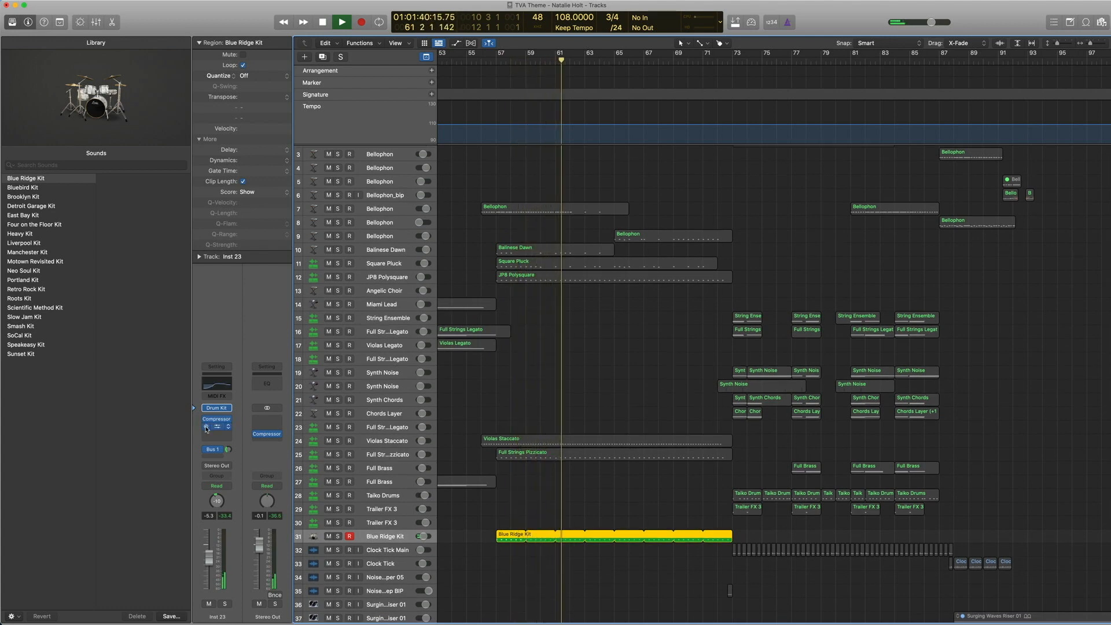
key(space)
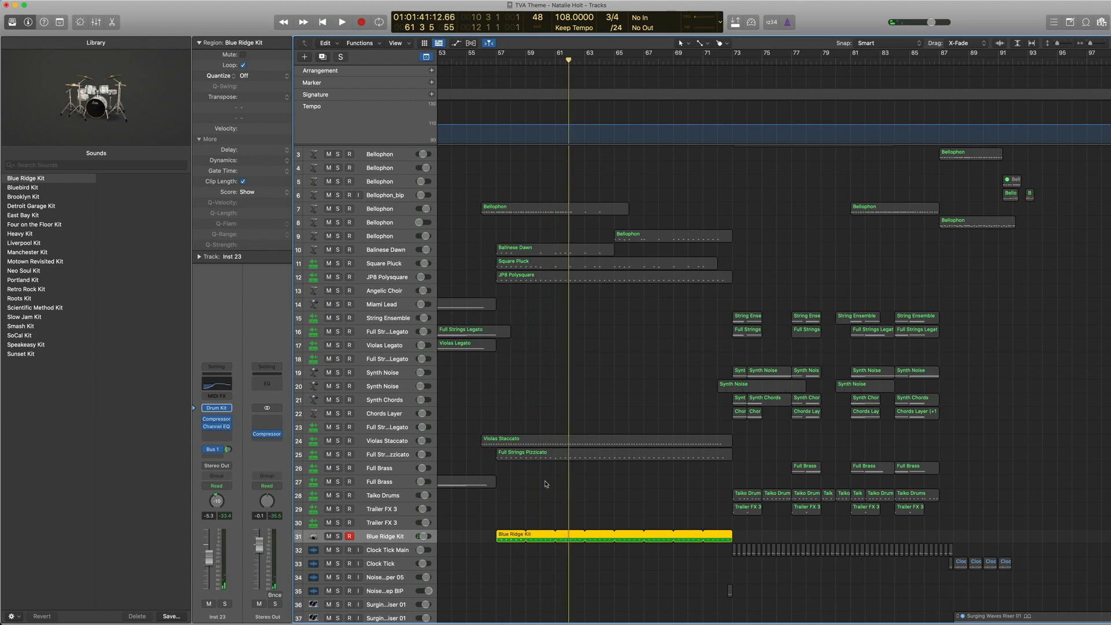
Select the regions from track 7's Bellophon down to the Blue Ridge Kit, listen to them together from bar 57, and turn solo off
drag(546, 484, 525, 206)
click(496, 62)
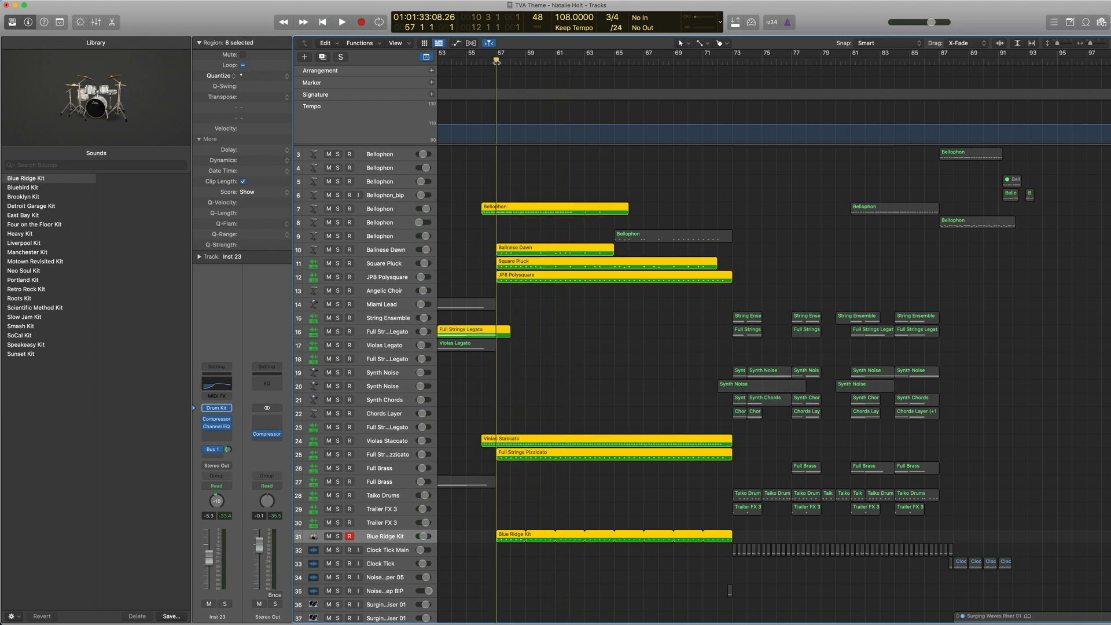
key(space)
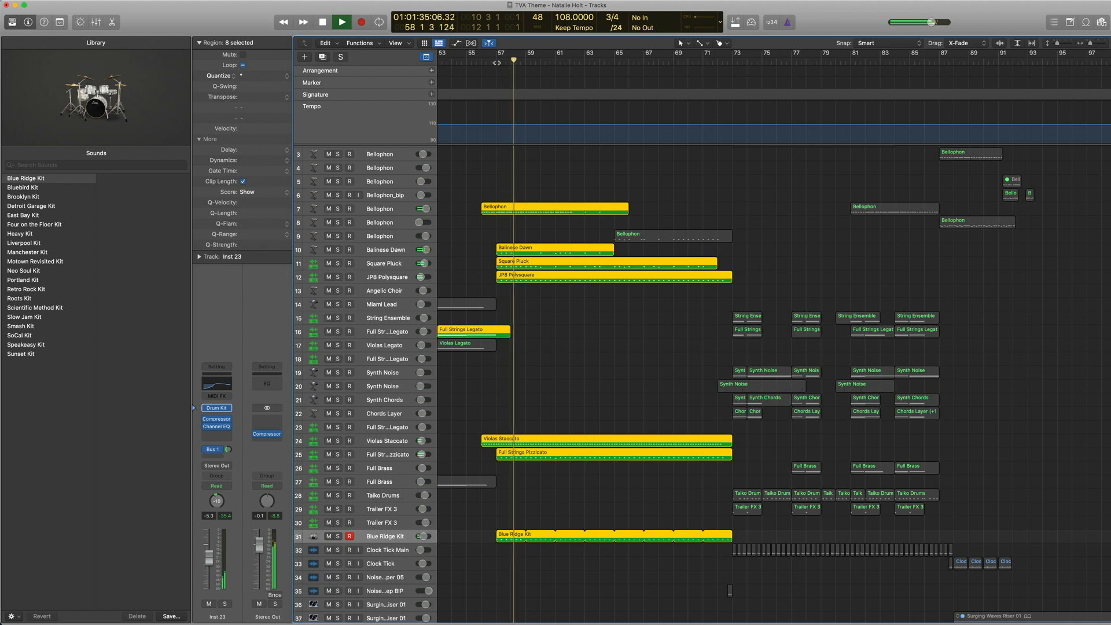
scroll(566, 200, up, 2)
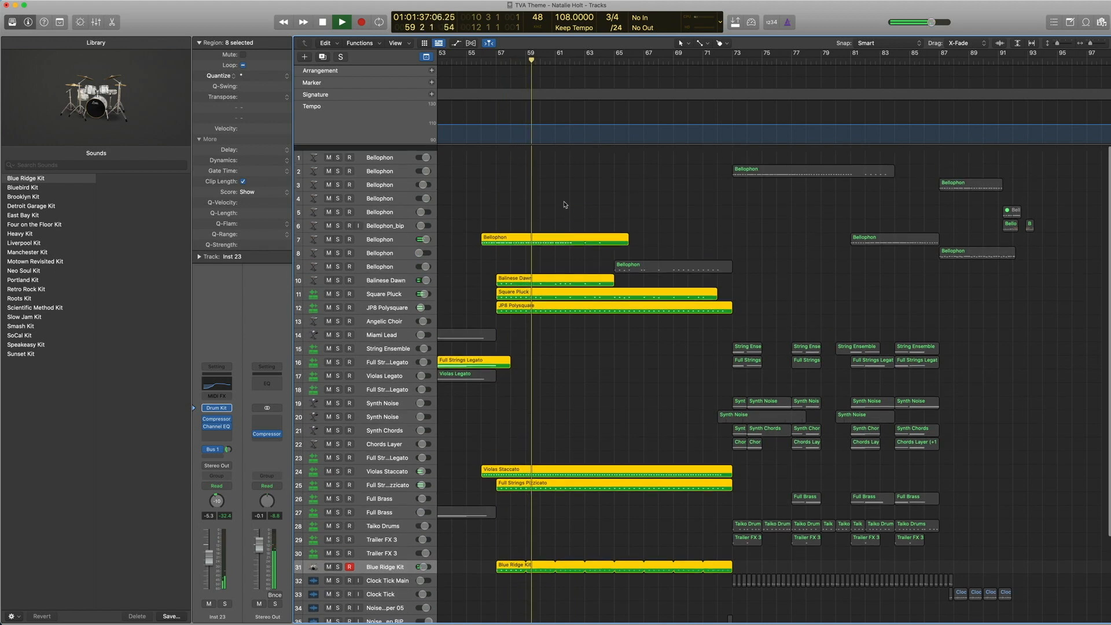
key(space)
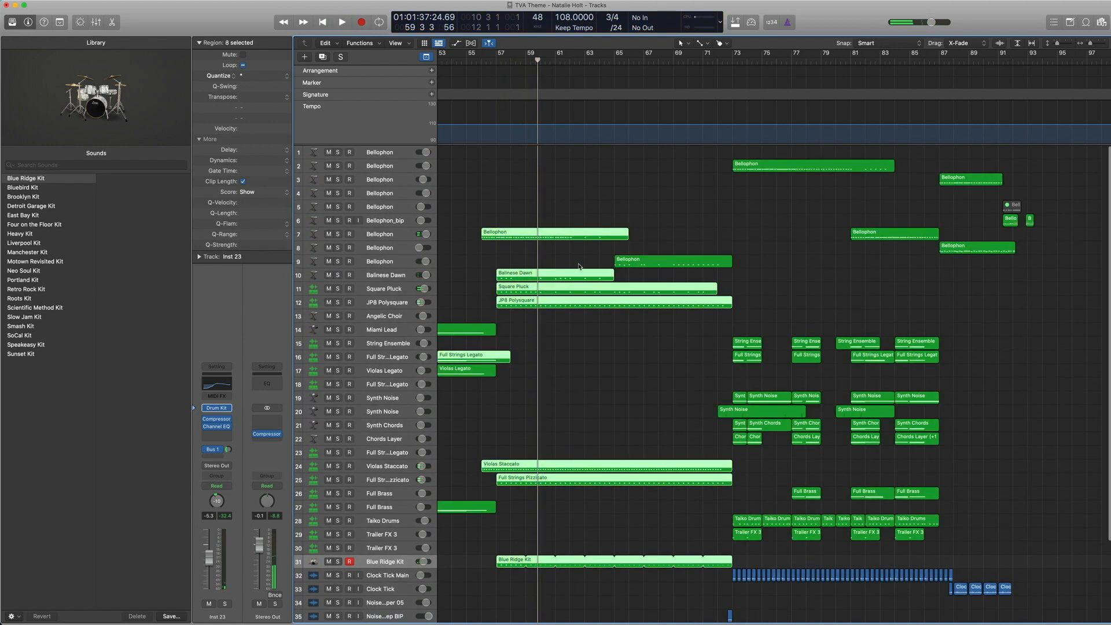
Select track 9's Bellophon, open its Alchemy instrument moved clear of the region, and solo the region
click(378, 277)
click(378, 262)
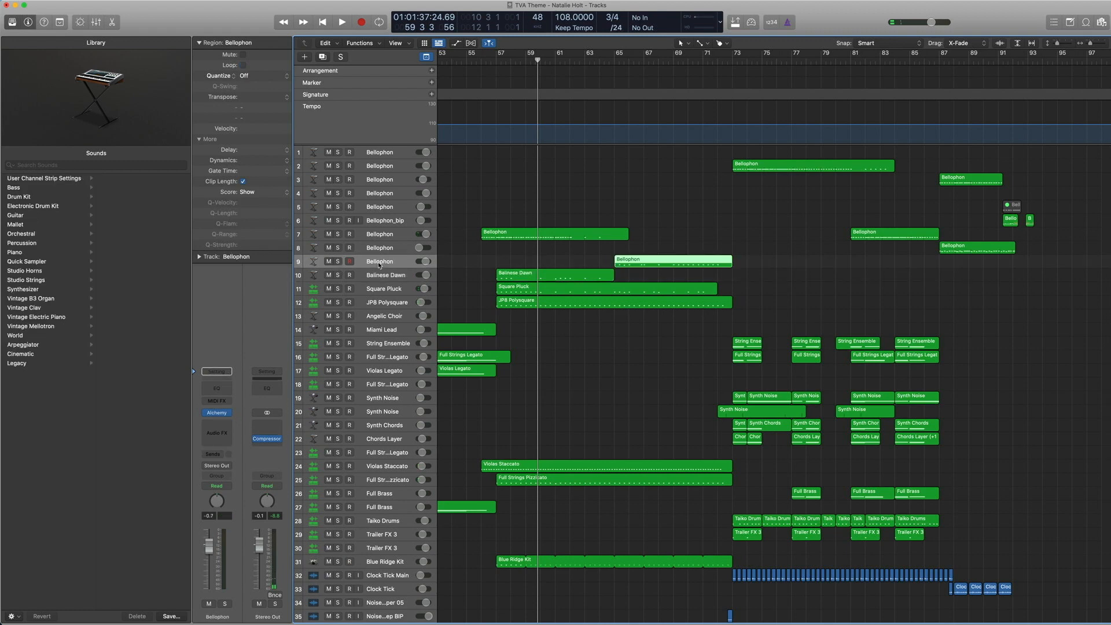
mouse_move(216, 416)
click(217, 414)
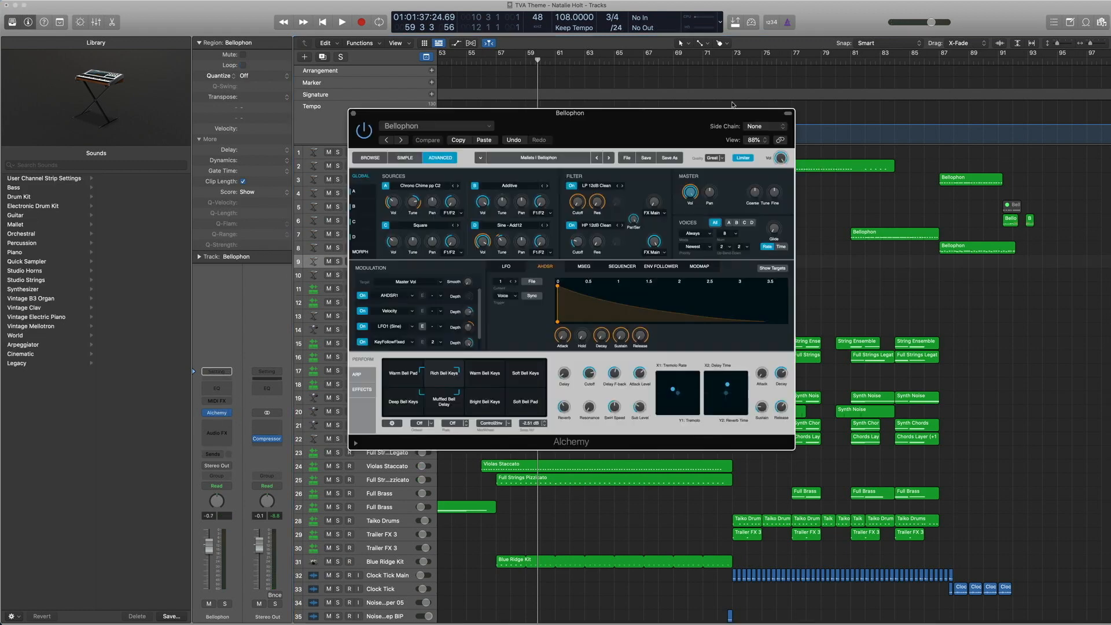
drag(526, 115, 228, 45)
key(ctrl+s)
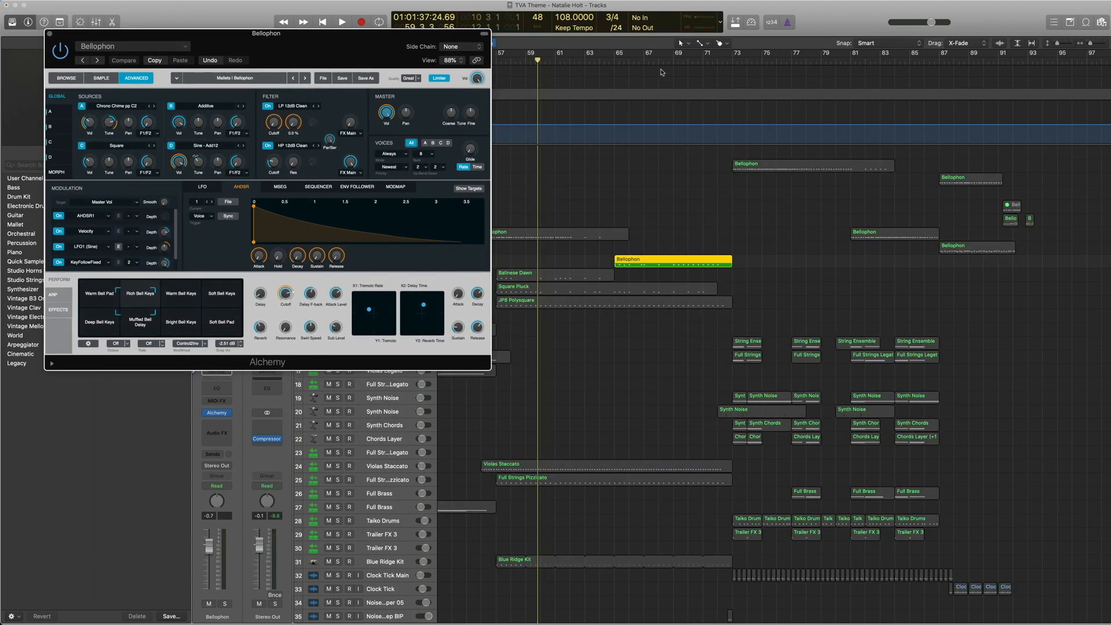
Listen briefly to the soloed Bellophon region from bar 65 and return the playhead to that bar
click(614, 62)
key(space)
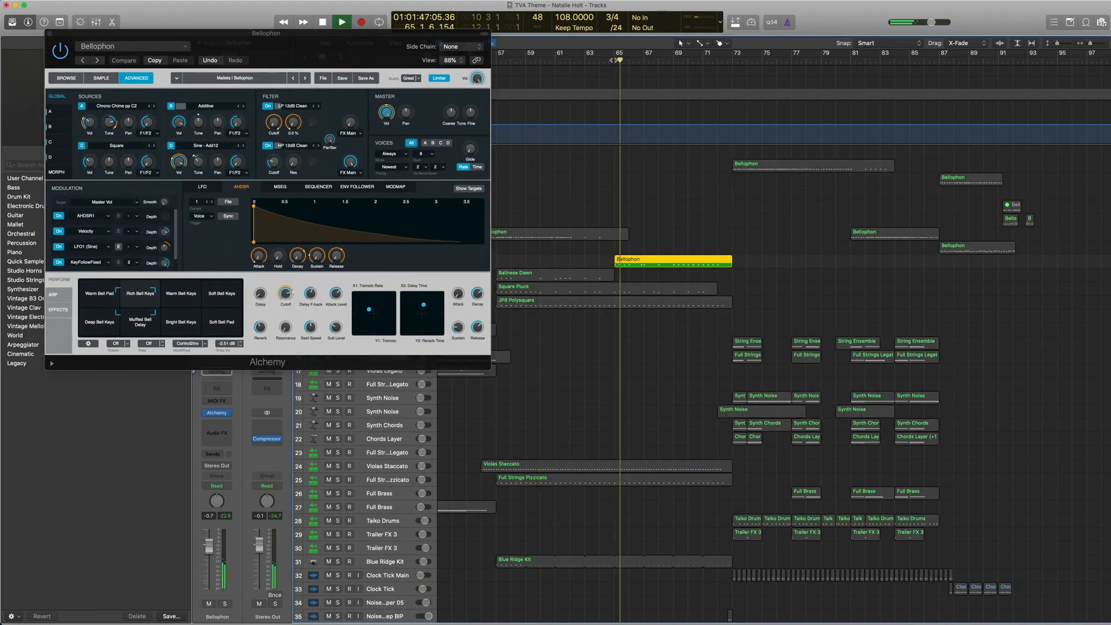
key(space)
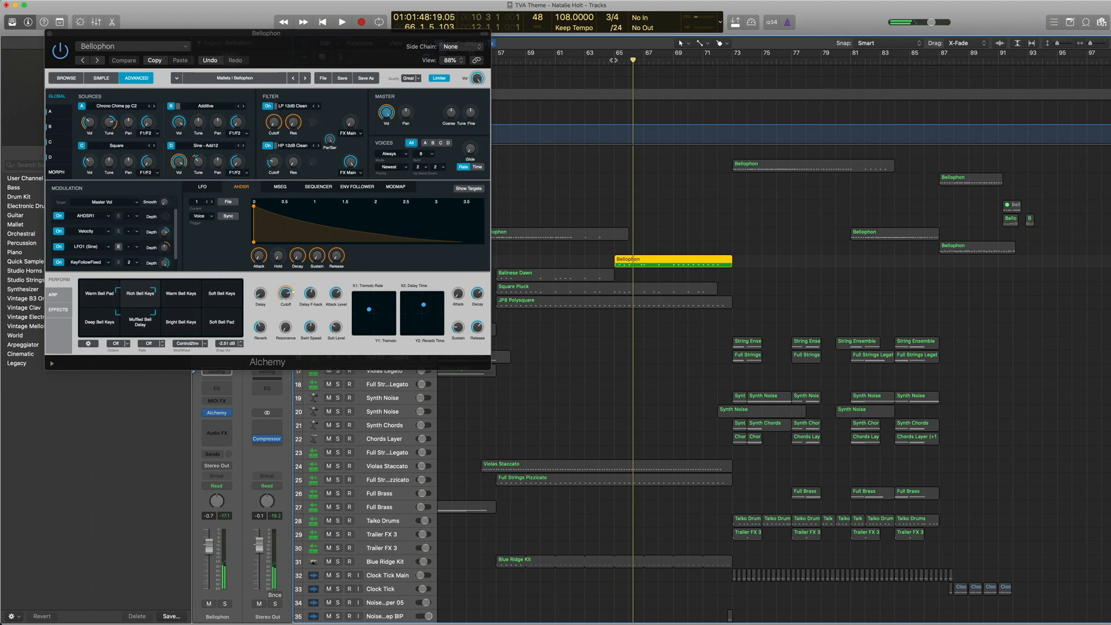
mouse_move(613, 59)
mouse_down()
mouse_move(603, 60)
mouse_move(613, 59)
mouse_up()
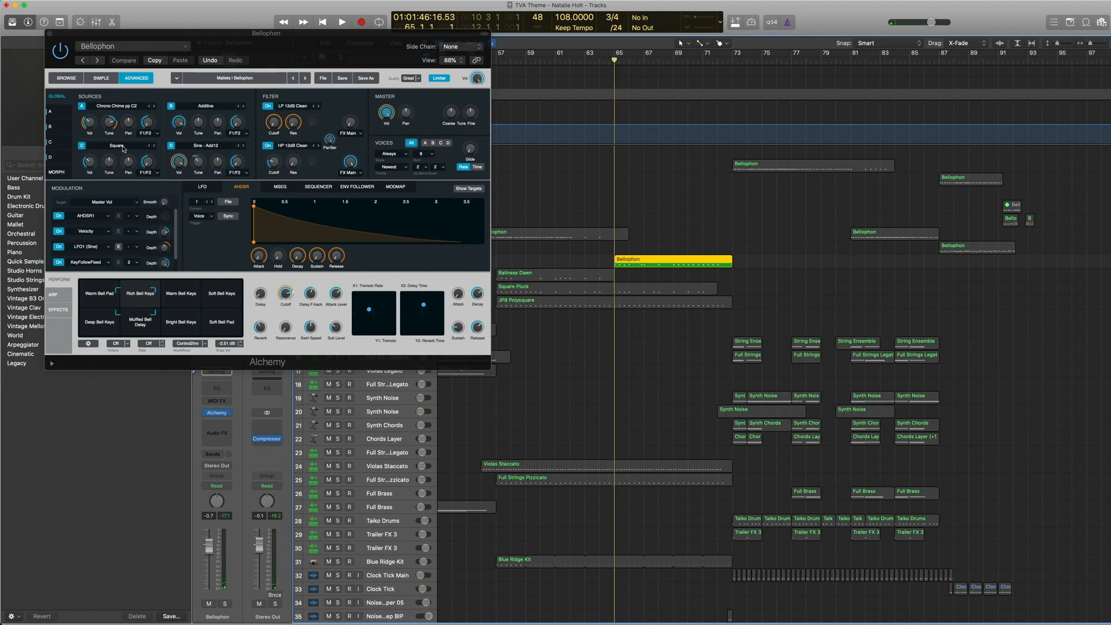
Inspect the modulation on source D's tuning in Alchemy and listen to the region from bar 65 to about bar 67
click(198, 162)
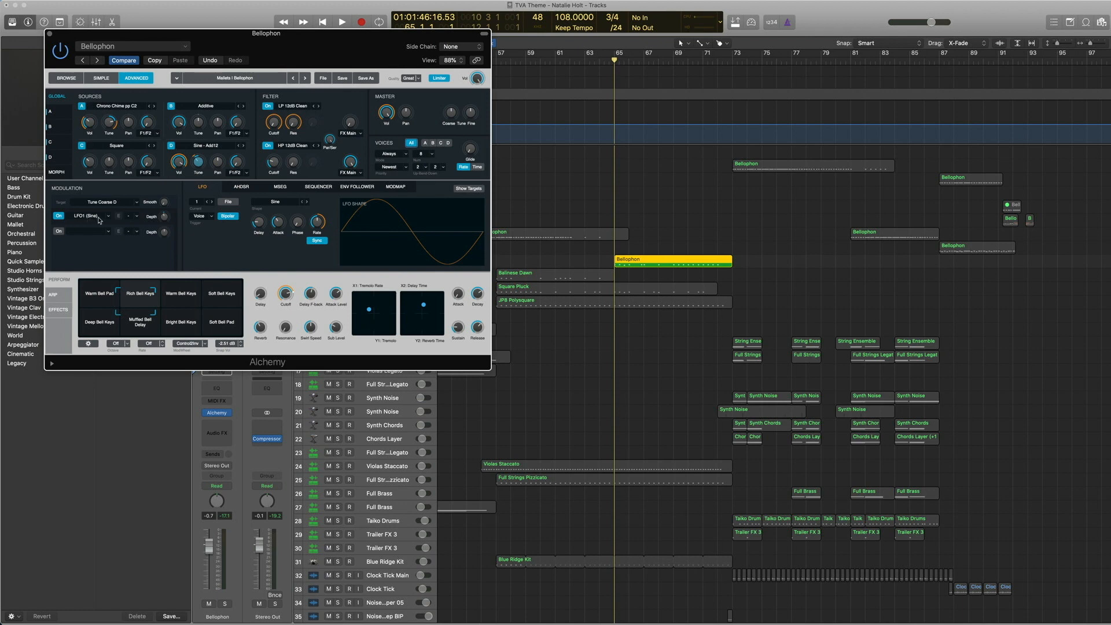
mouse_move(169, 220)
key(space)
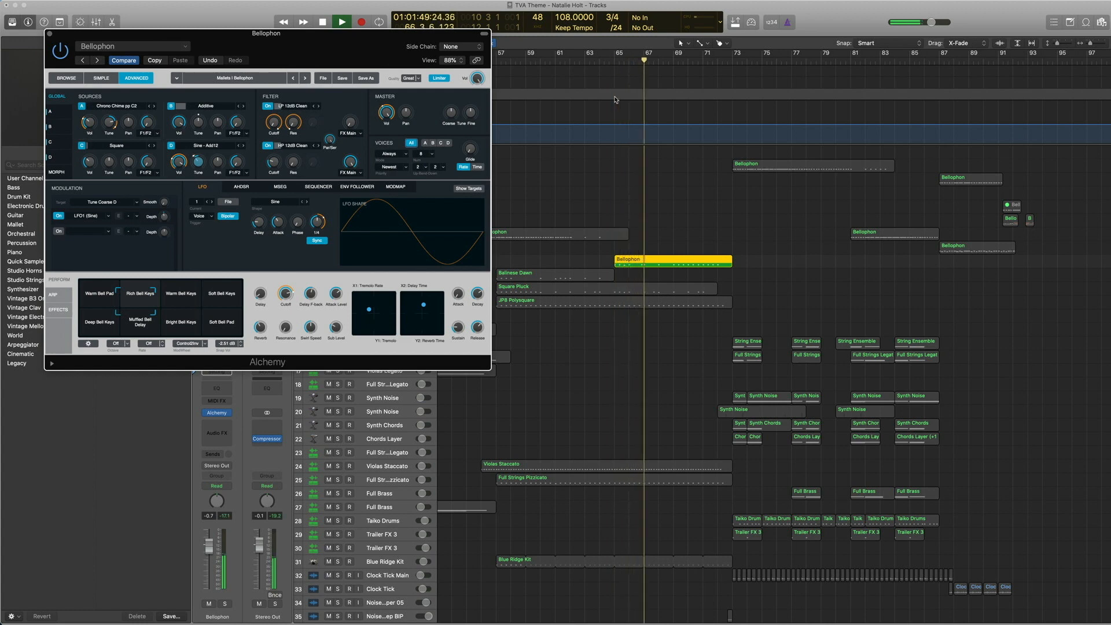
key(space)
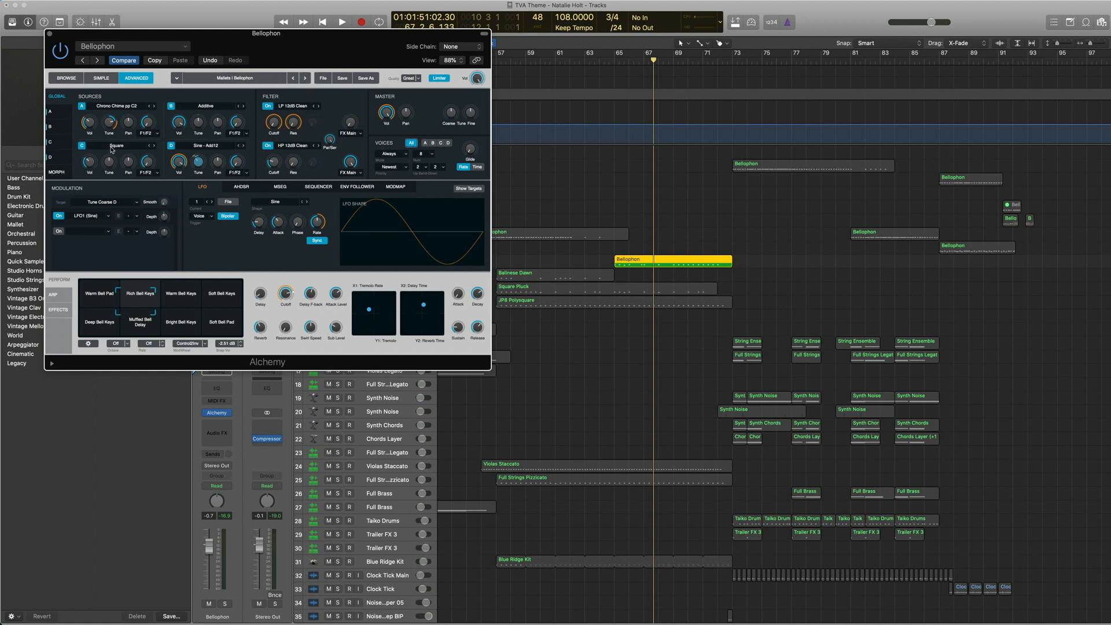
Replay the region from bar 65 with Alchemy's Square source switched off and on again, then close Alchemy and turn solo off
click(618, 65)
key(space)
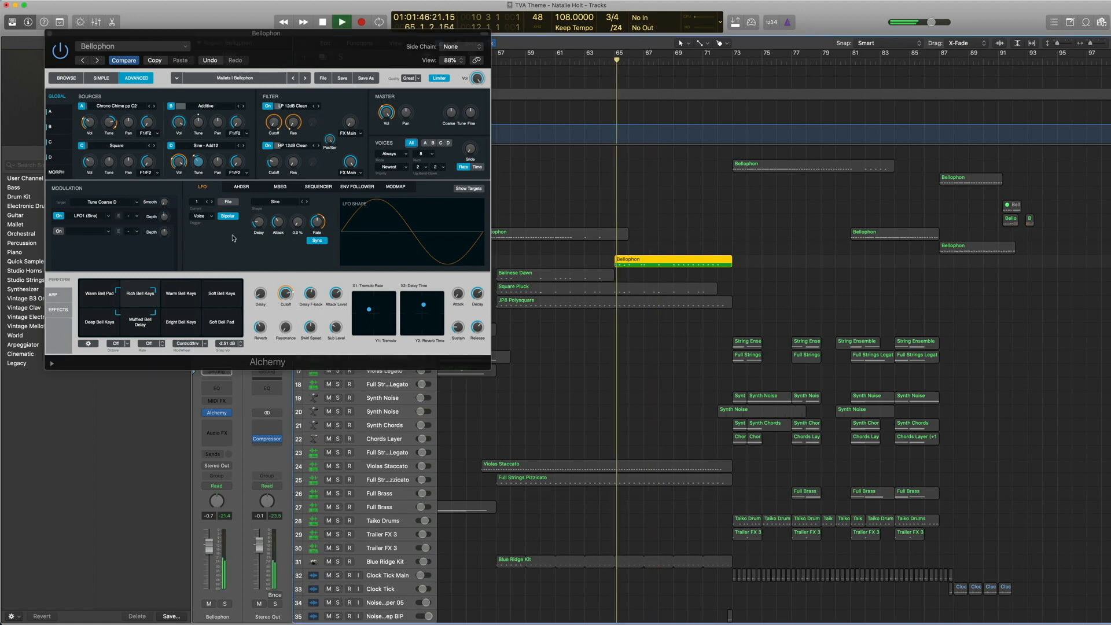
click(81, 146)
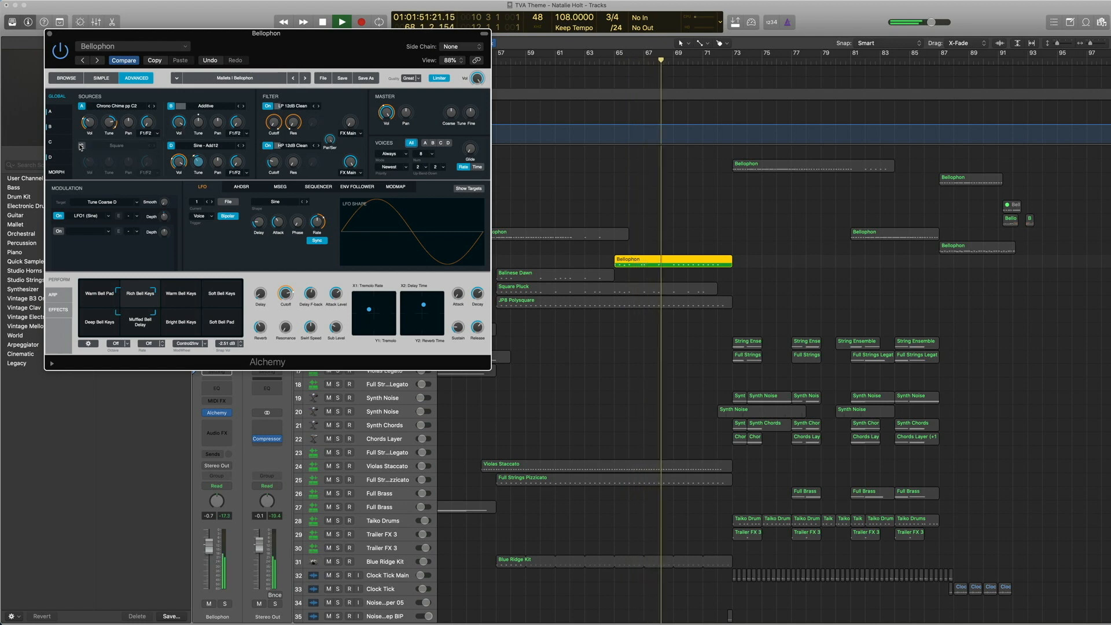
click(81, 146)
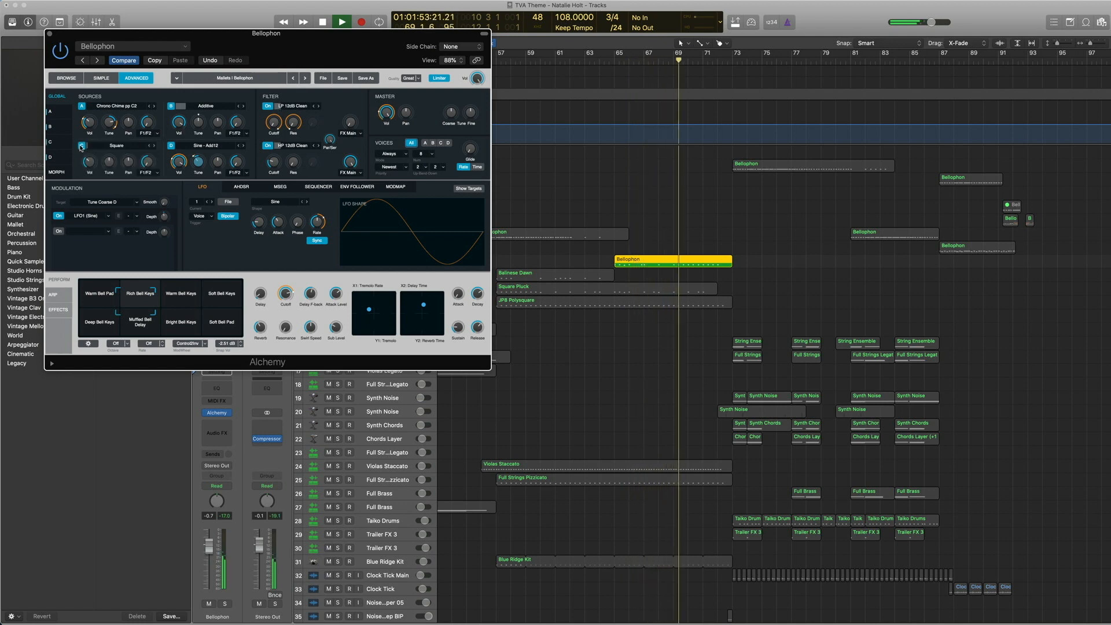
key(space)
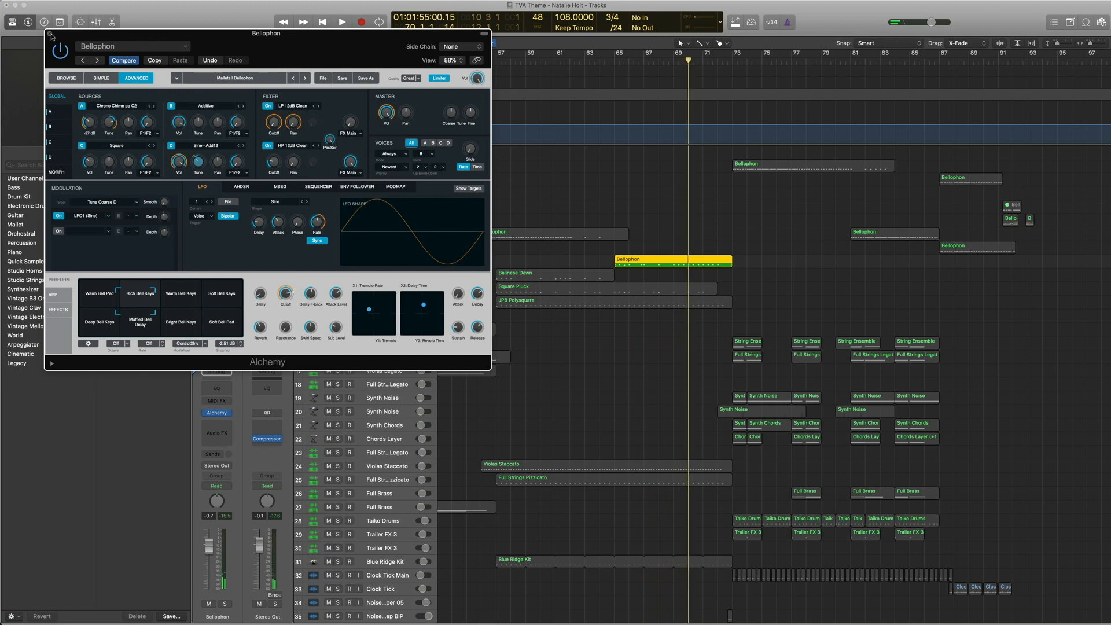
click(49, 34)
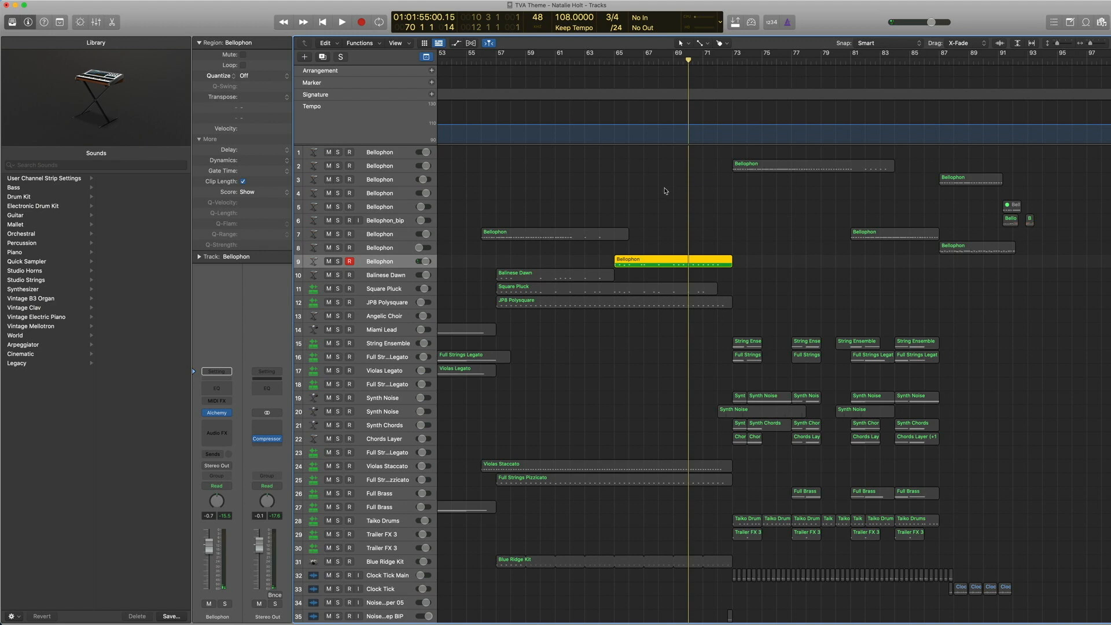
key(ctrl+s)
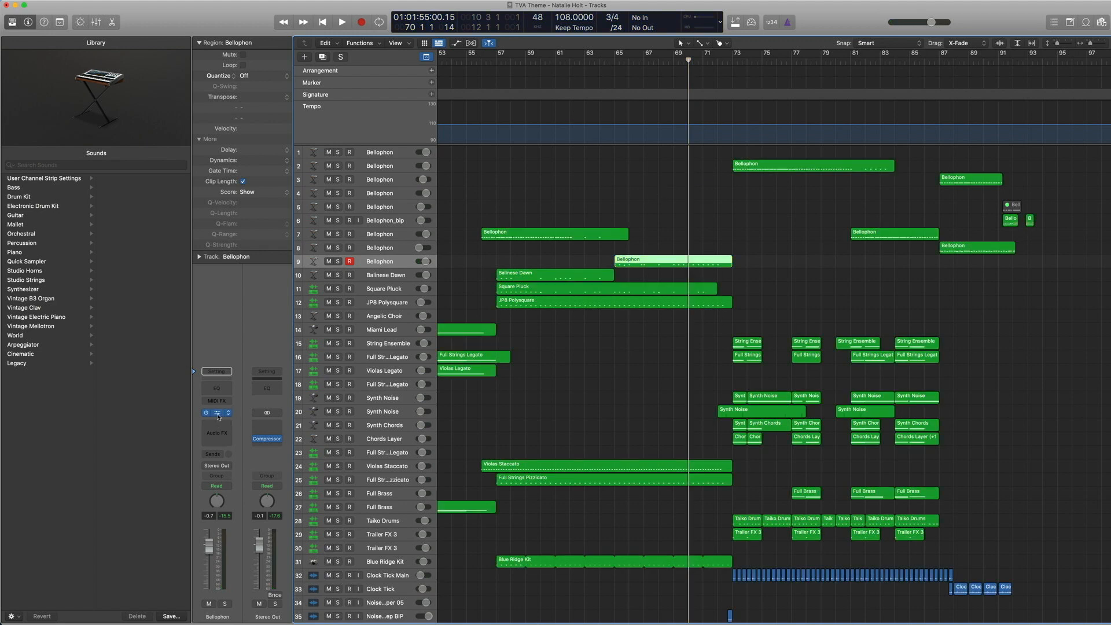
Check track 9's Alchemy settings once more, close them, and listen to the full arrangement from bar 70 to about bar 72
click(217, 413)
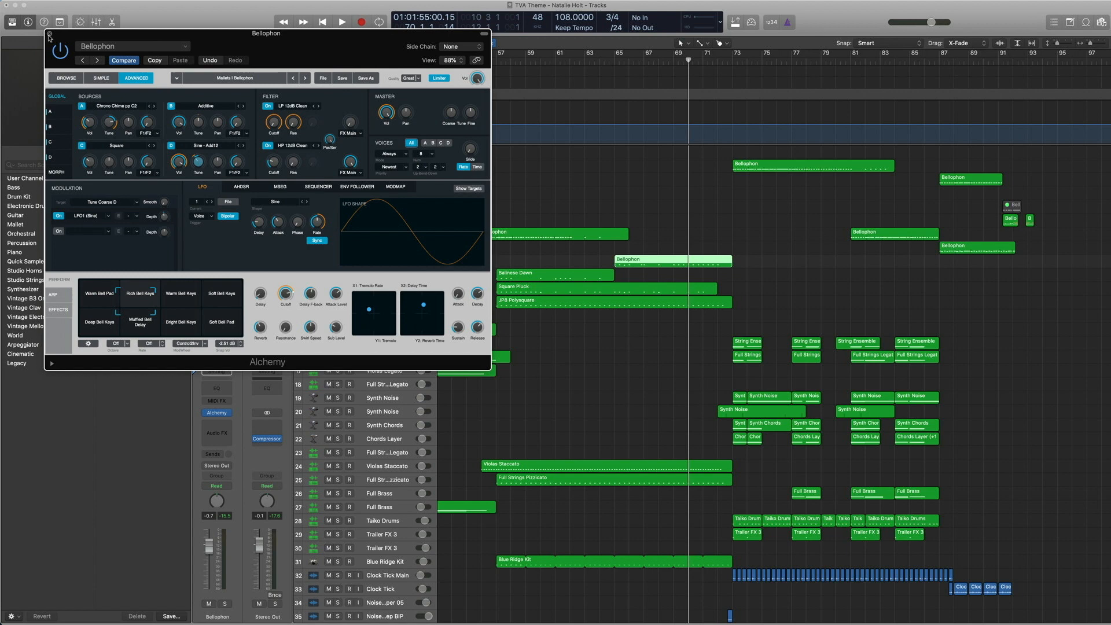
click(50, 35)
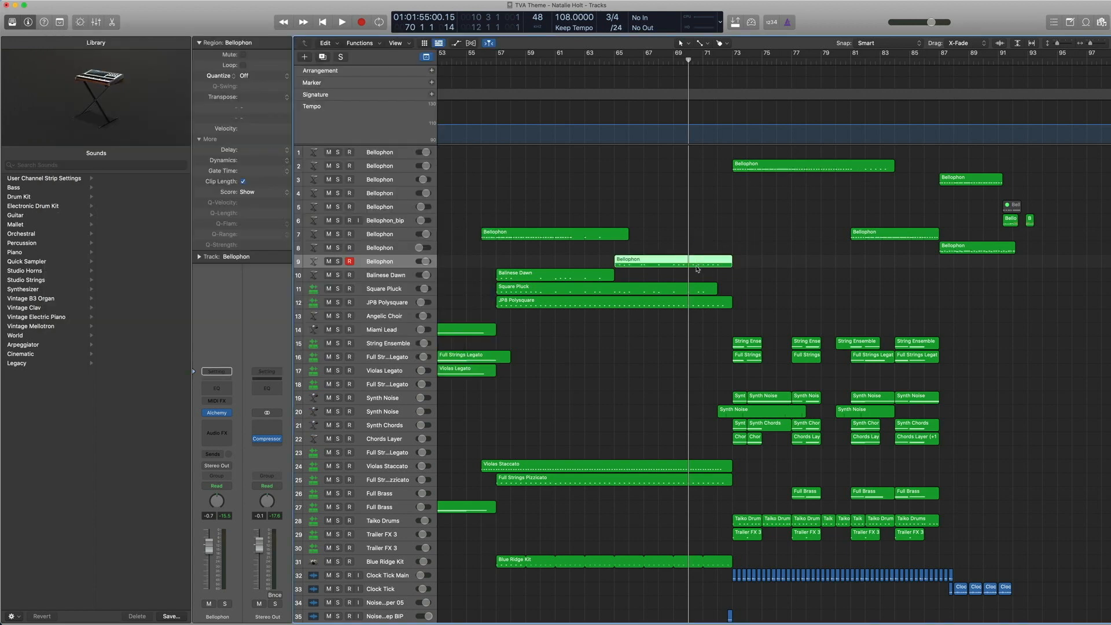
key(space)
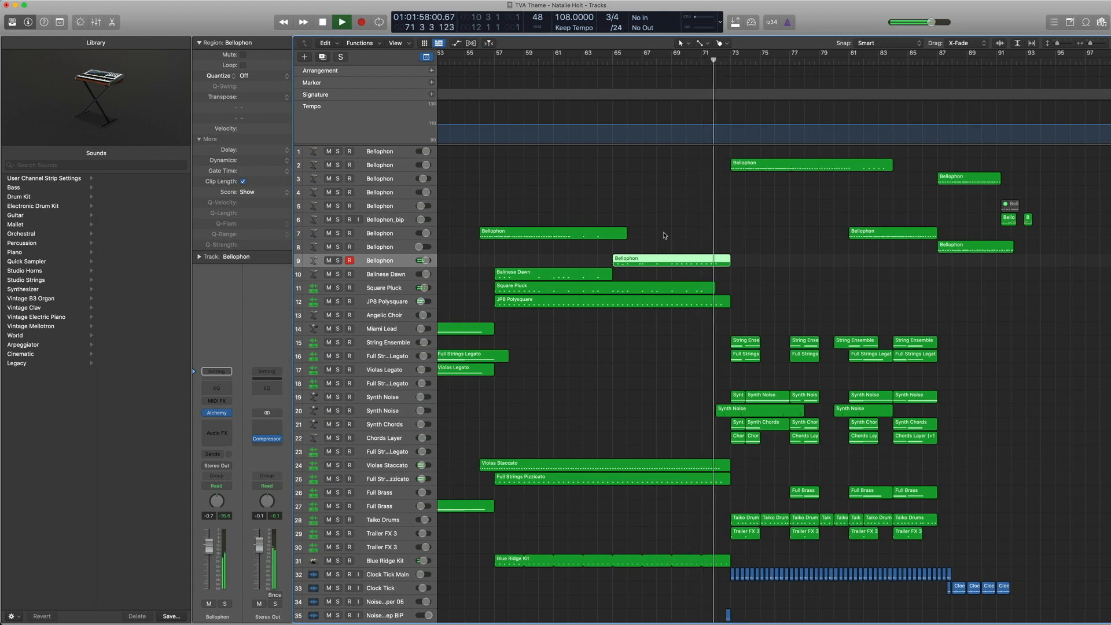
key(space)
Select the Noise Sweep BIP region on track 35 before bar 73 and listen to it leading into the next section
key(super+Left)
key(super+Left)
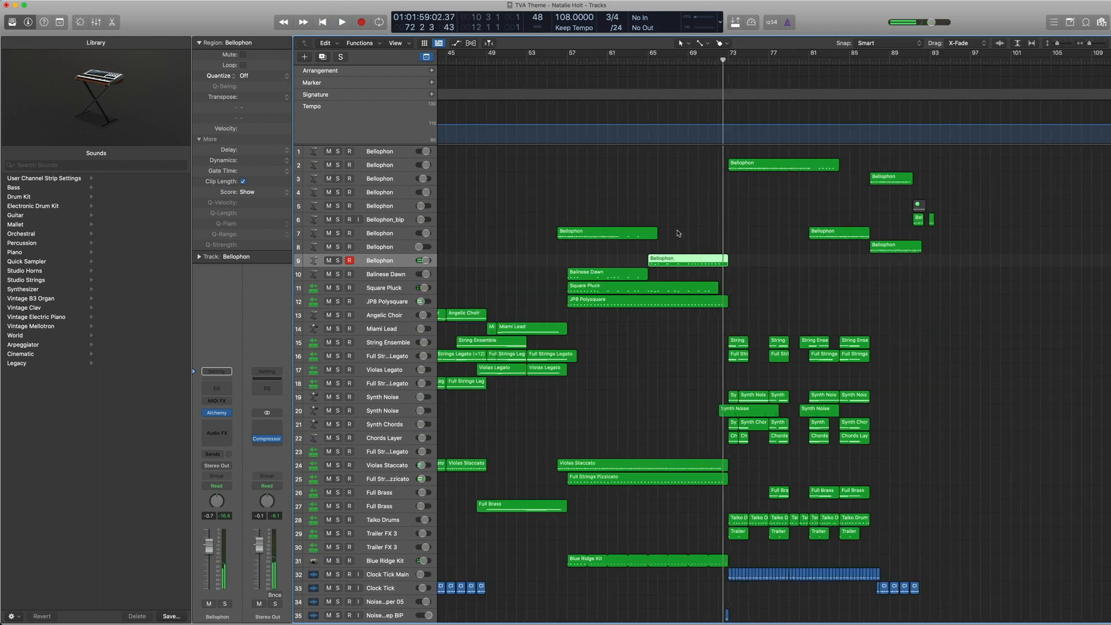
key(super+Up)
key(super+Up)
key(super+Left)
key(super+Up)
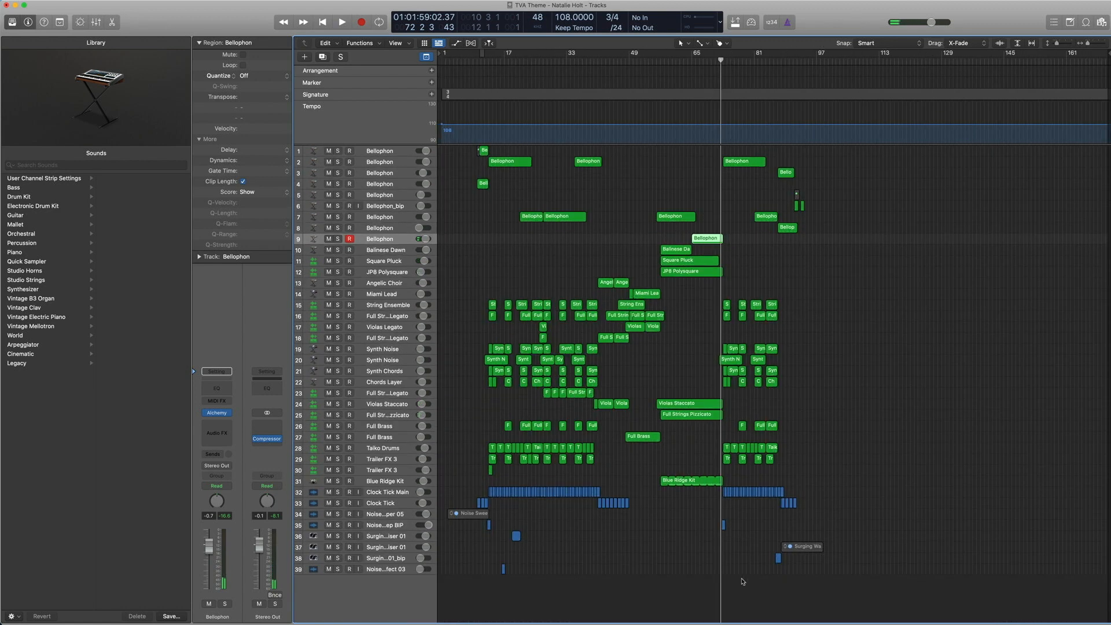
drag(749, 567, 720, 521)
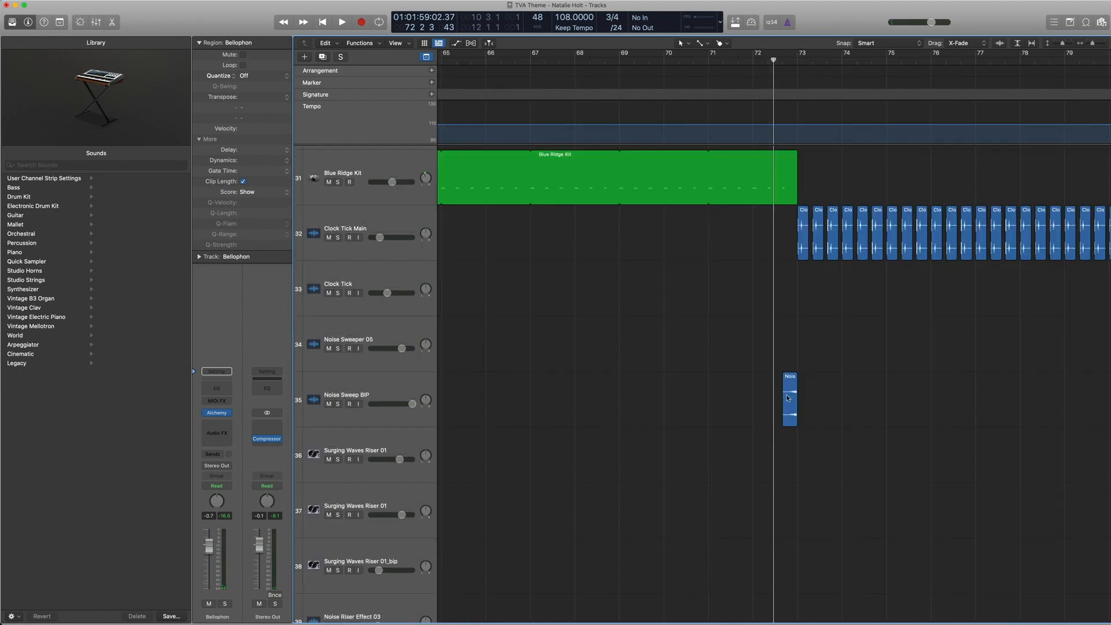
click(788, 398)
key(space)
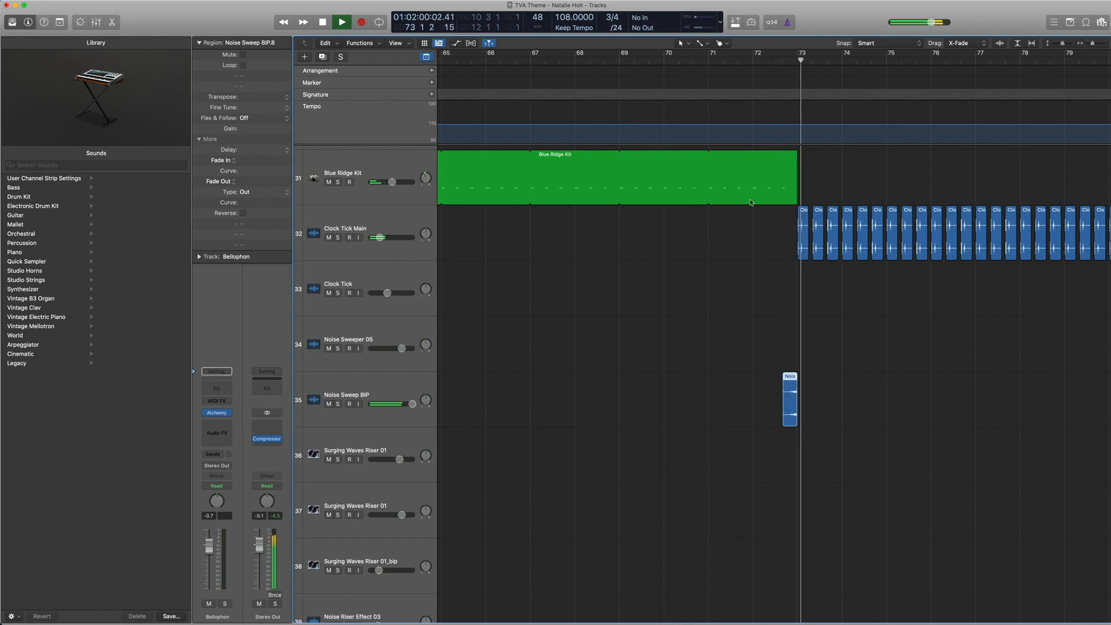
ctrl+alt+click(711, 302)
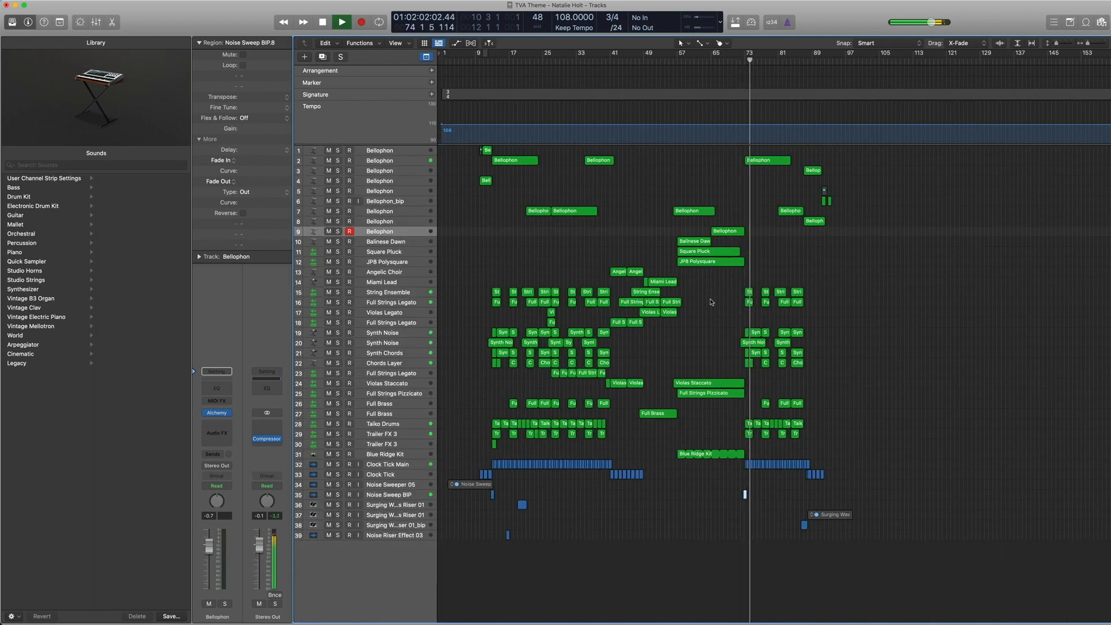
key(space)
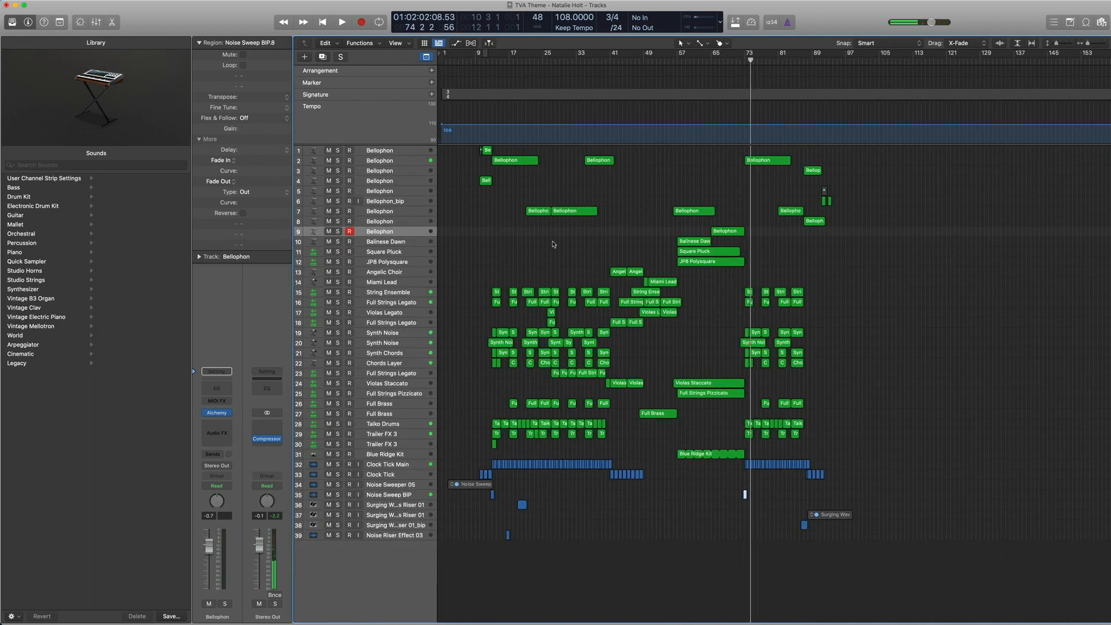
Listen to the end of the final section from about bar 86 to bar 88
drag(807, 64, 803, 61)
drag(883, 546, 740, 85)
key(space)
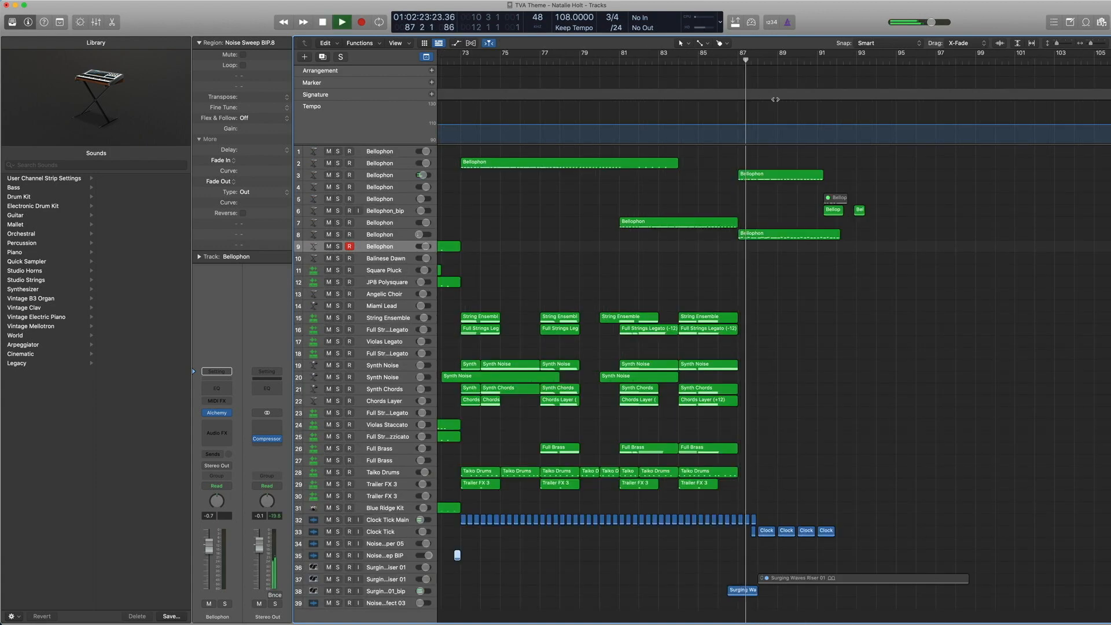
key(space)
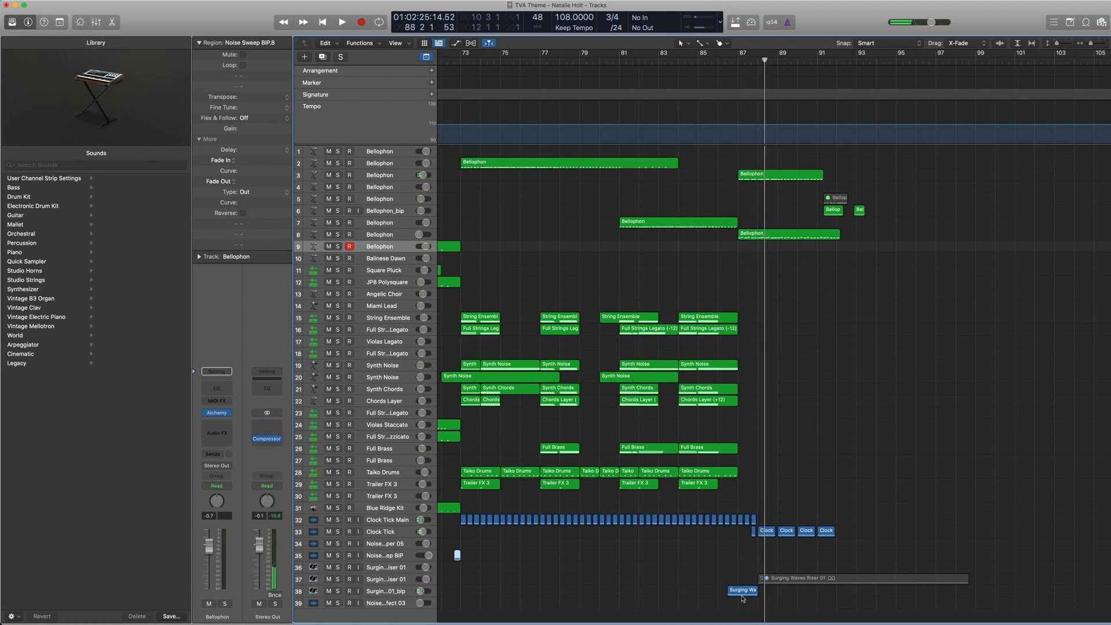
Select the Surging Waves Riser 01_bip region and its track 38, and examine the region's waveform and fades up close
click(742, 594)
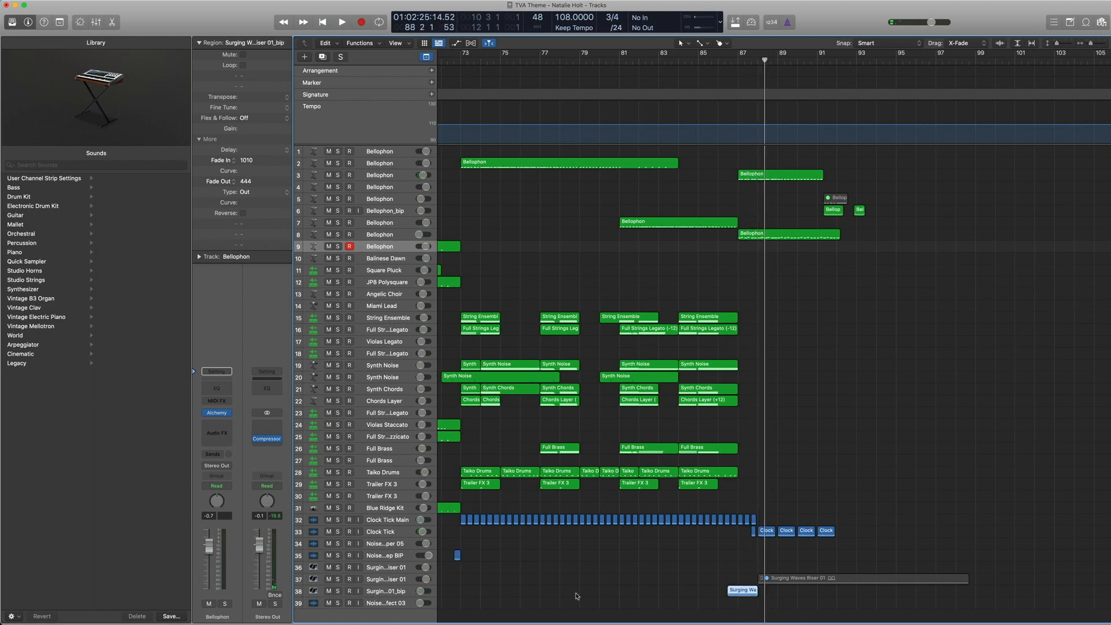
scroll(694, 599, left, 3)
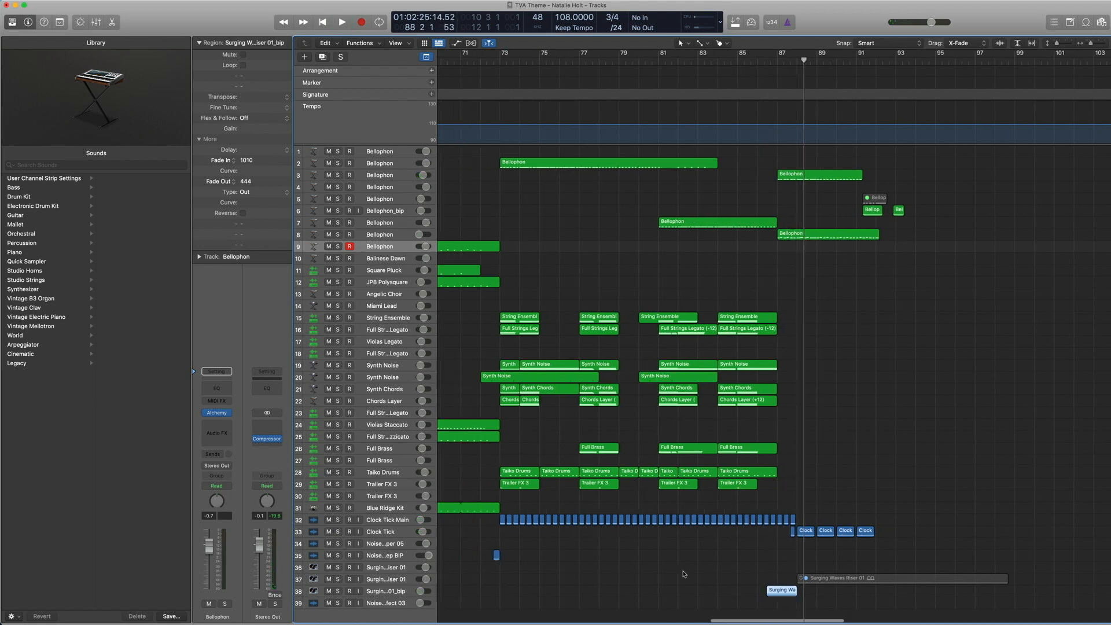
click(383, 591)
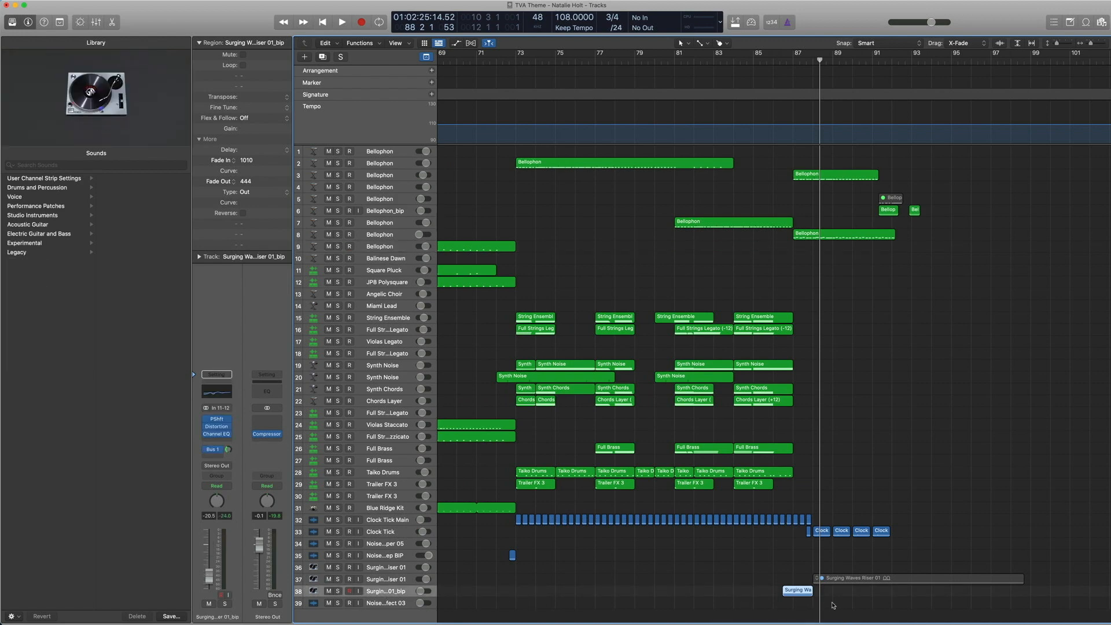
drag(831, 613, 752, 549)
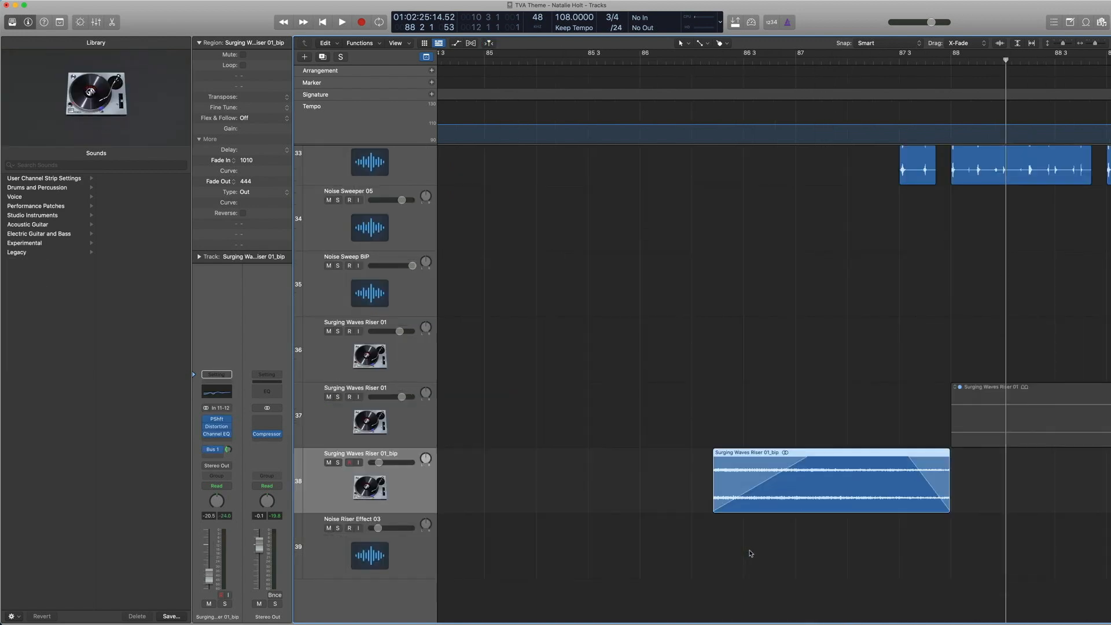
click(751, 553)
Search the Apple Loops library for "surging", then close the loop browser
click(1086, 22)
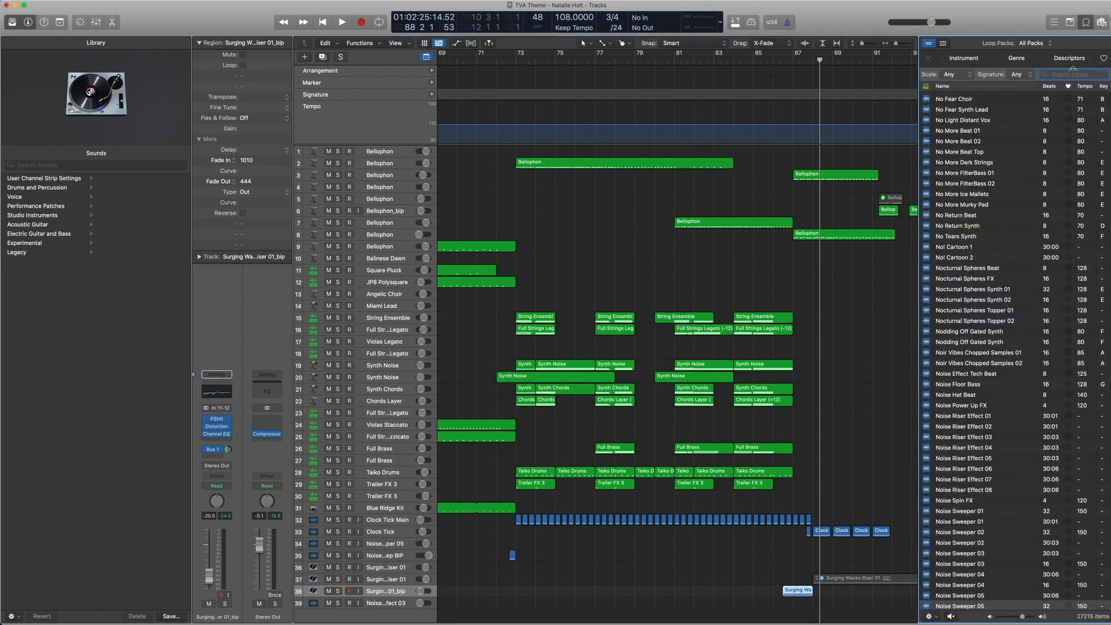
text(surging)
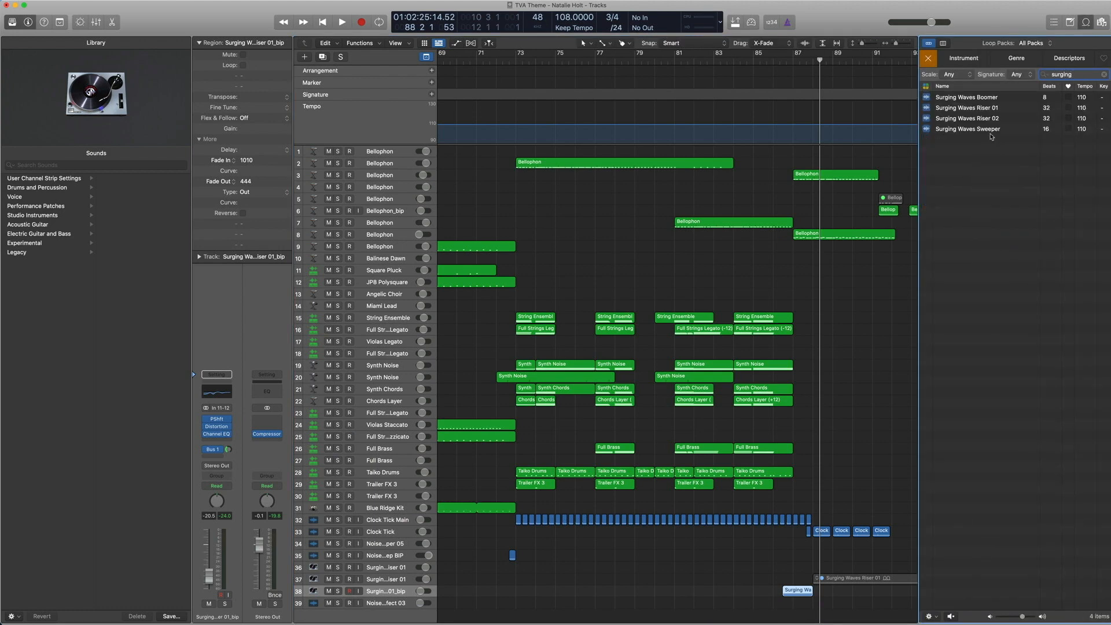
click(1080, 27)
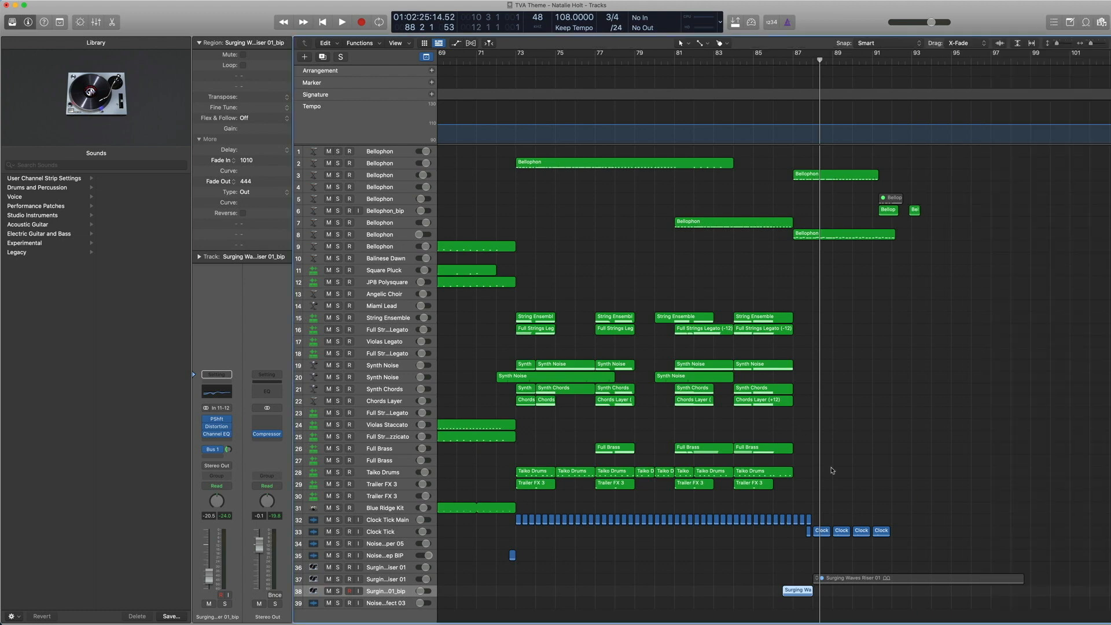
Solo the Surging Waves Riser 01_bip region, listen to it from about bar 86.3 to bar 88, and switch solo off
key(z)
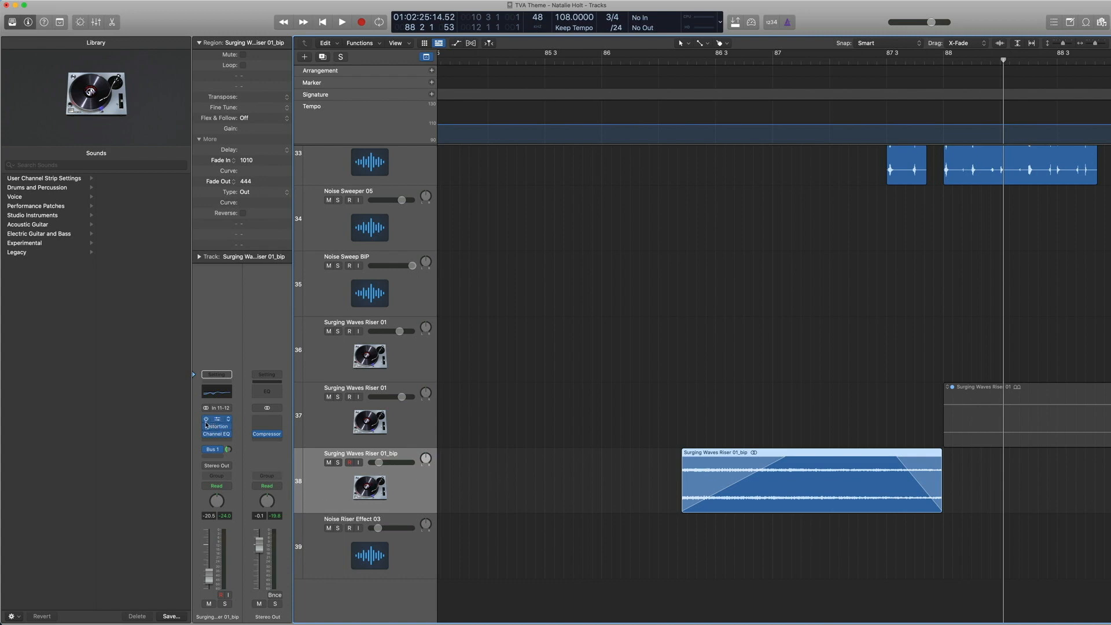
key(ctrl+s)
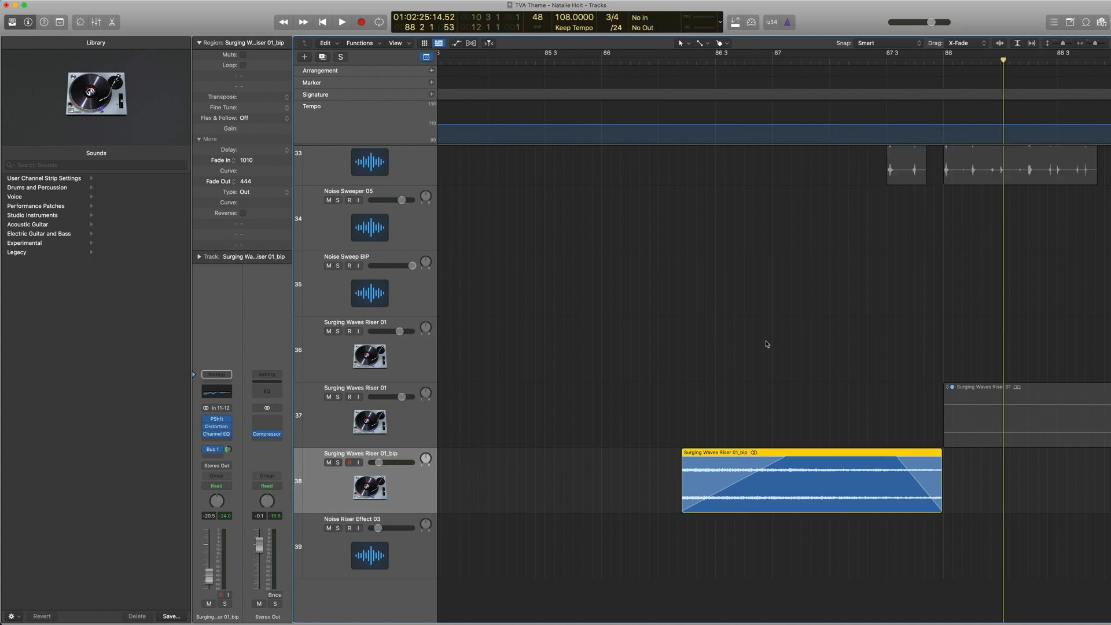
double_click(688, 59)
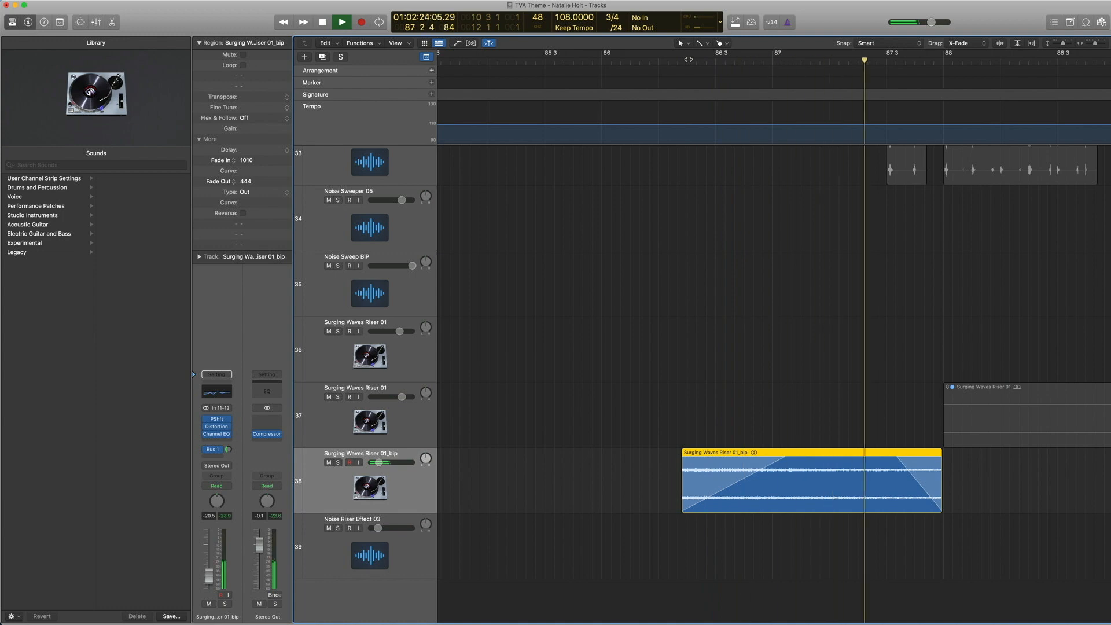
key(z)
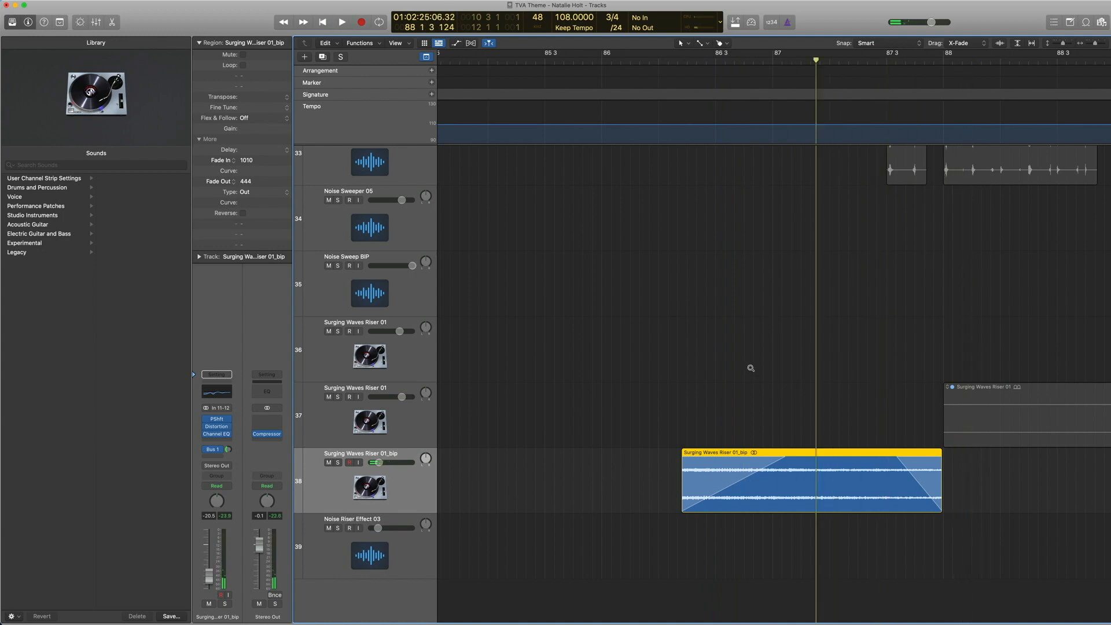
key(ctrl+s)
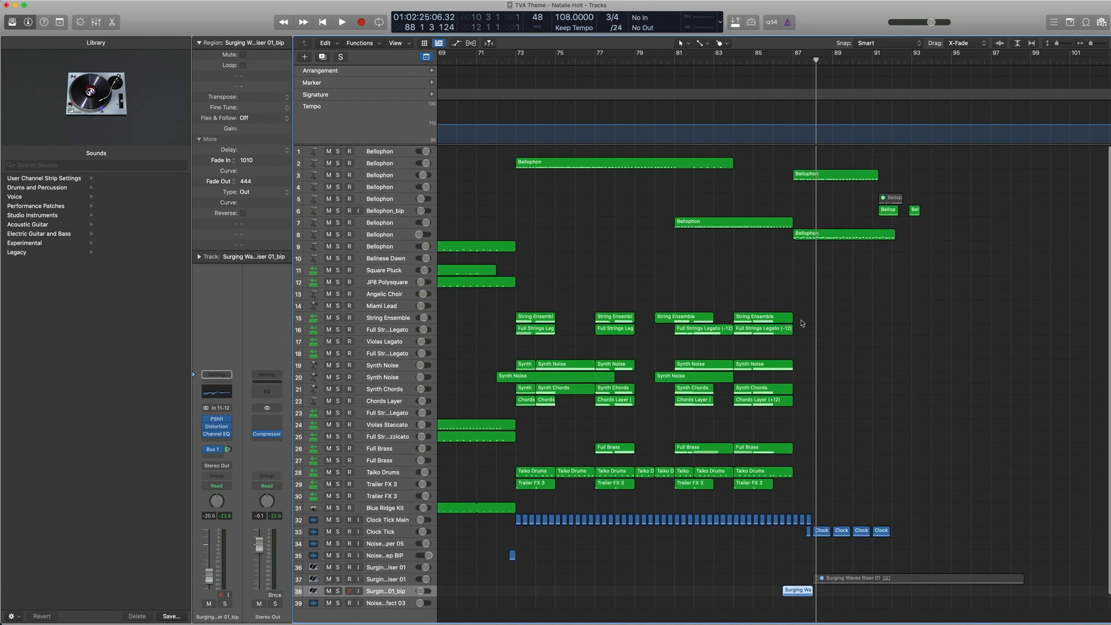
Unmute the Bellophon region on track 5 after bar 91, solo it and listen to it through to about bar 92.2
scroll(810, 314, right, 1)
key(period)
key(period)
key(period)
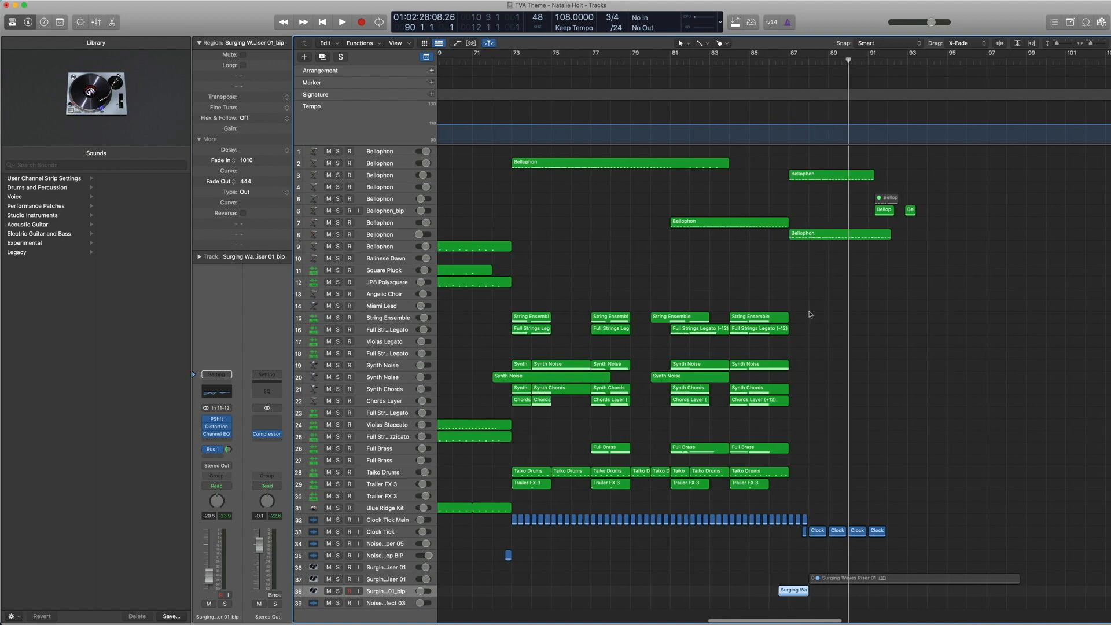
drag(980, 348, 899, 272)
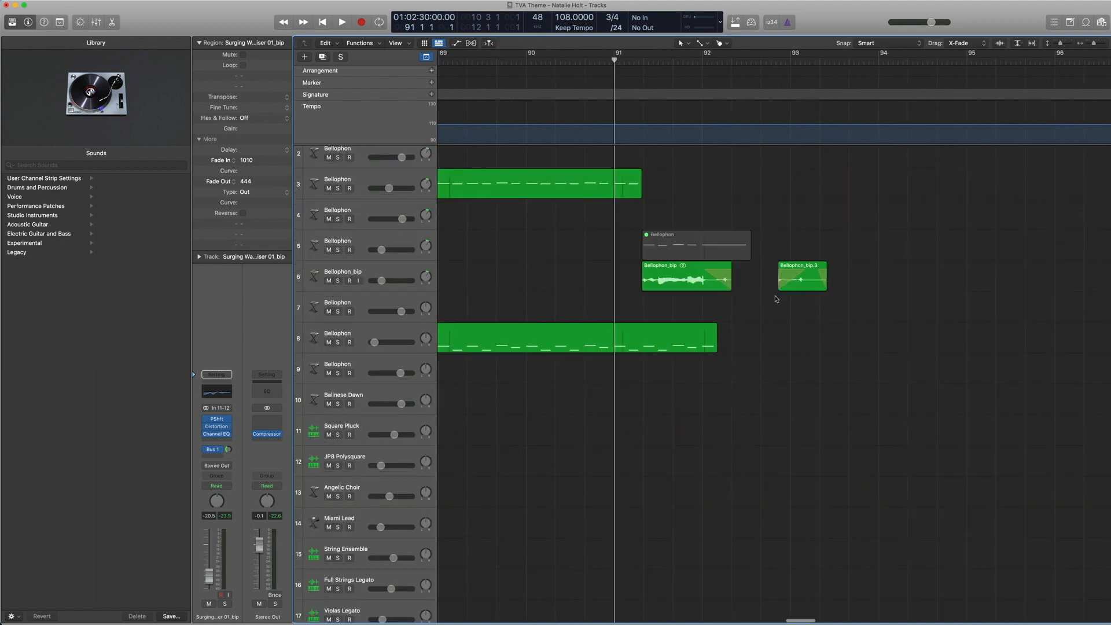
click(373, 239)
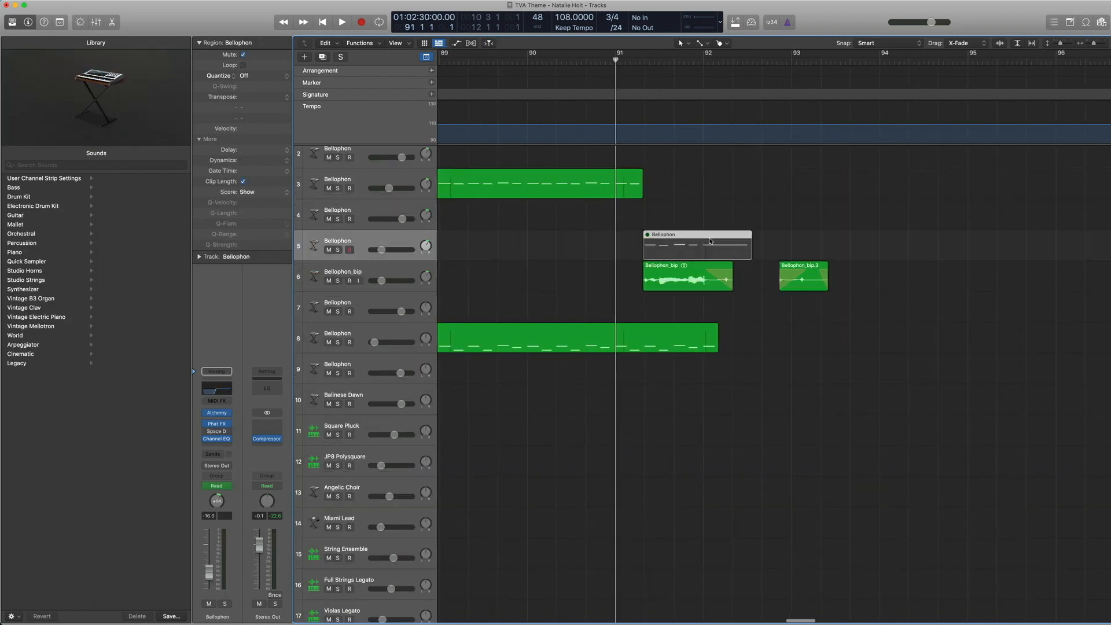
click(694, 248)
key(space)
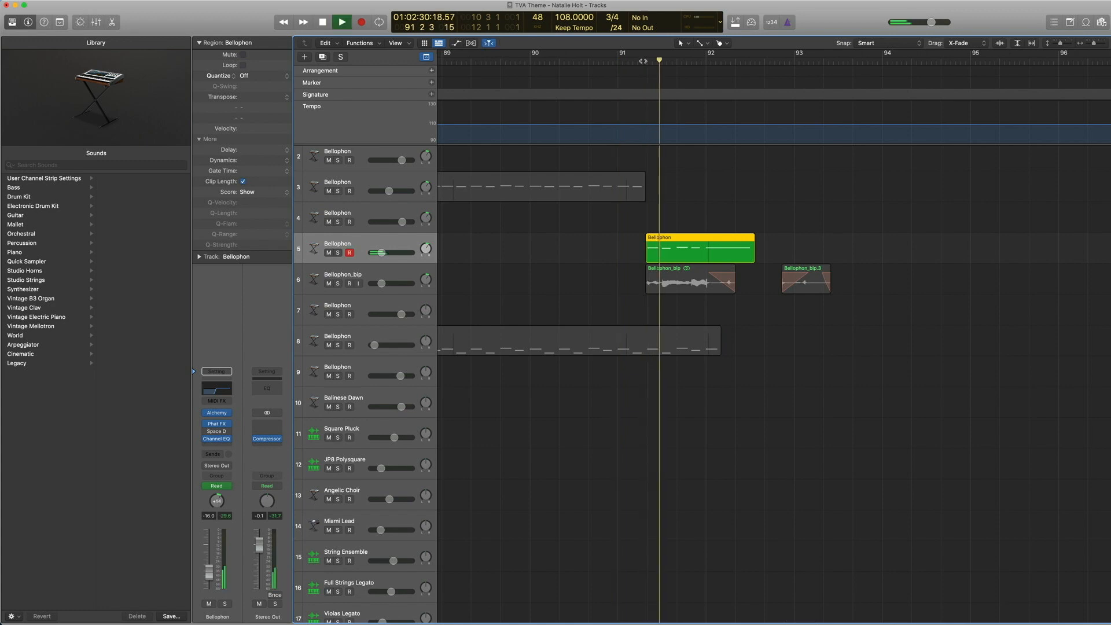
key(space)
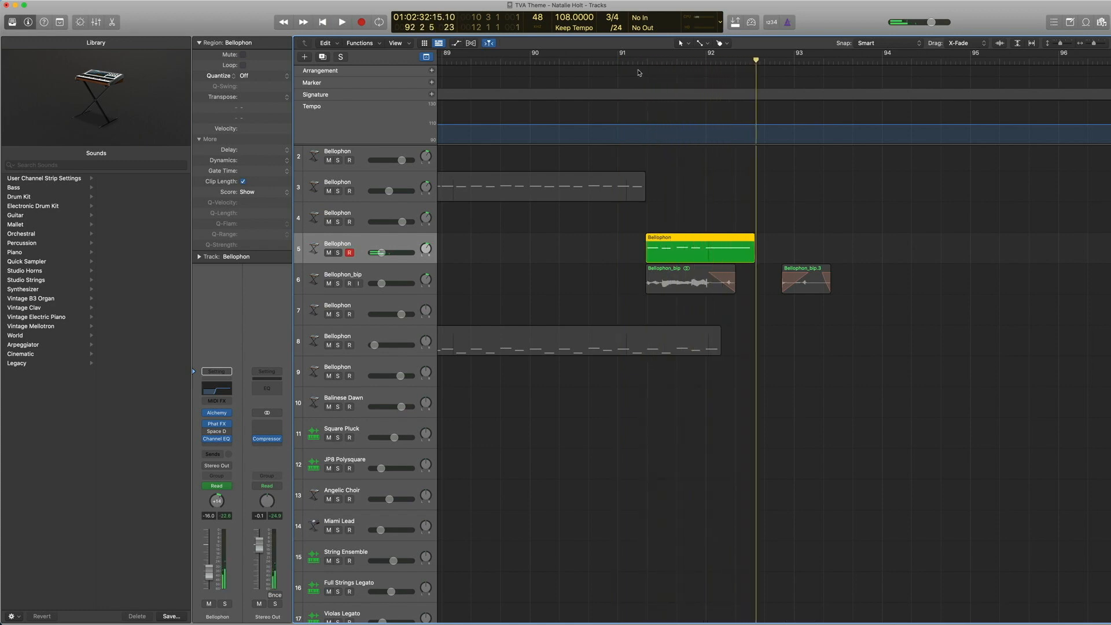
Show track automation, listen to the Filter Cutoff change over the soloed Bellophon region on track 5, and switch to Flex view
scroll(374, 289, up, 1)
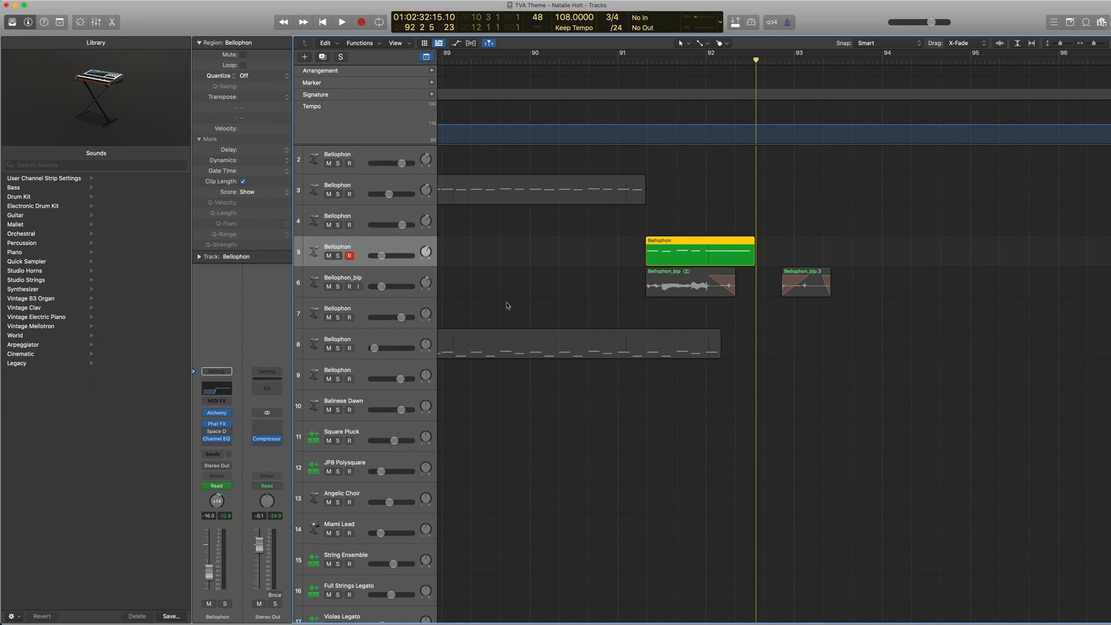
key(a)
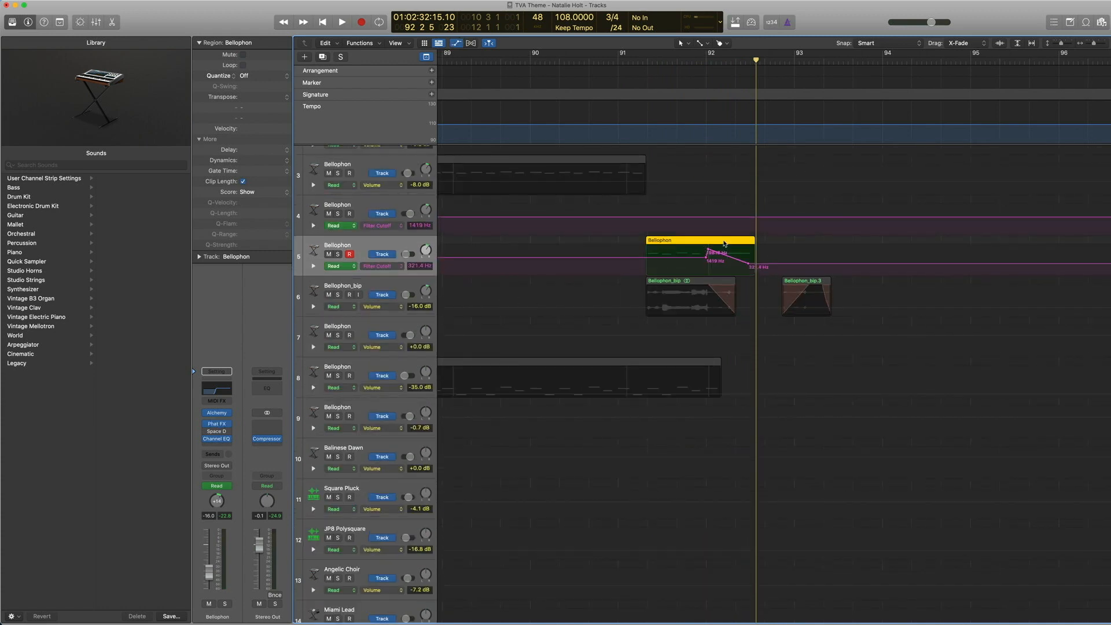
double_click(646, 61)
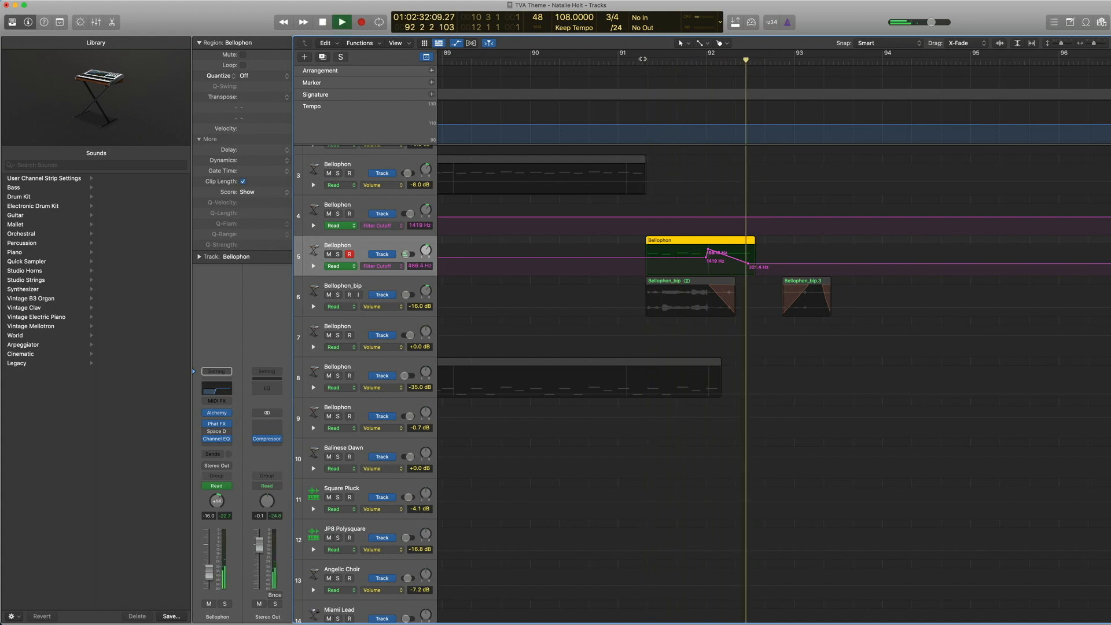
key(space)
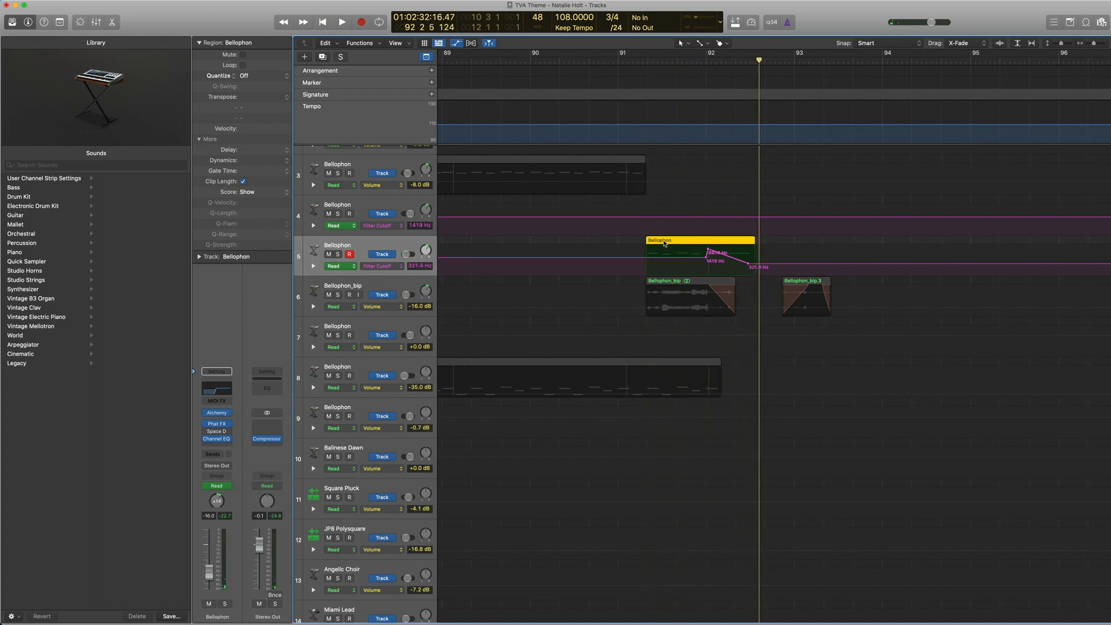
key(cmd+f)
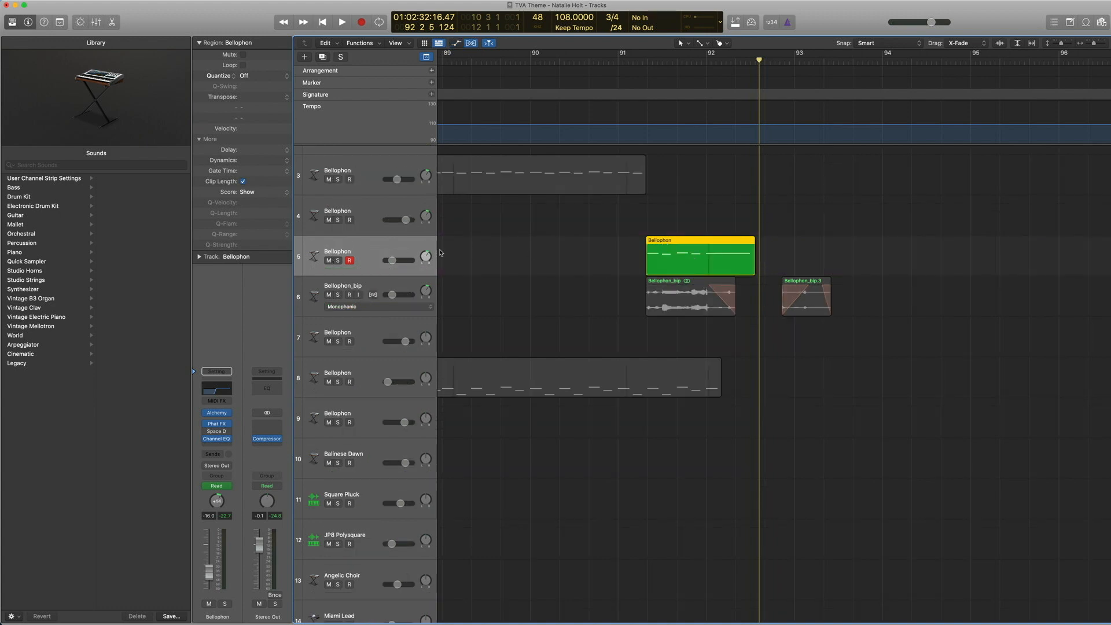
Mute Bellophon track 5 and choose Slow Down as the fade-out type of the Bellophon_bip region on track 6
click(328, 260)
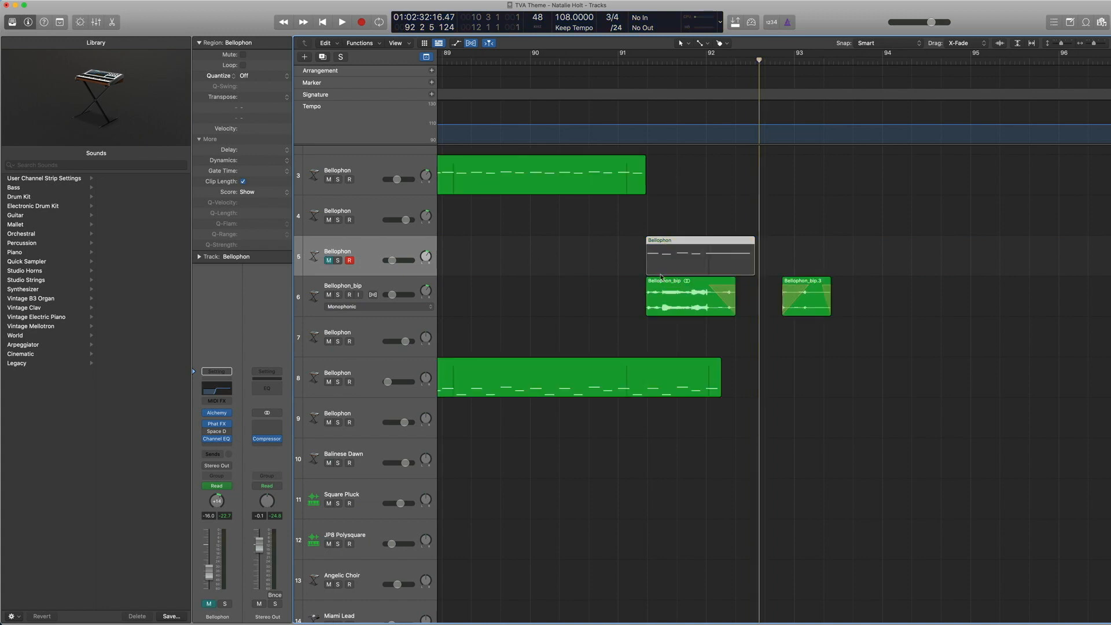
drag(805, 509, 612, 223)
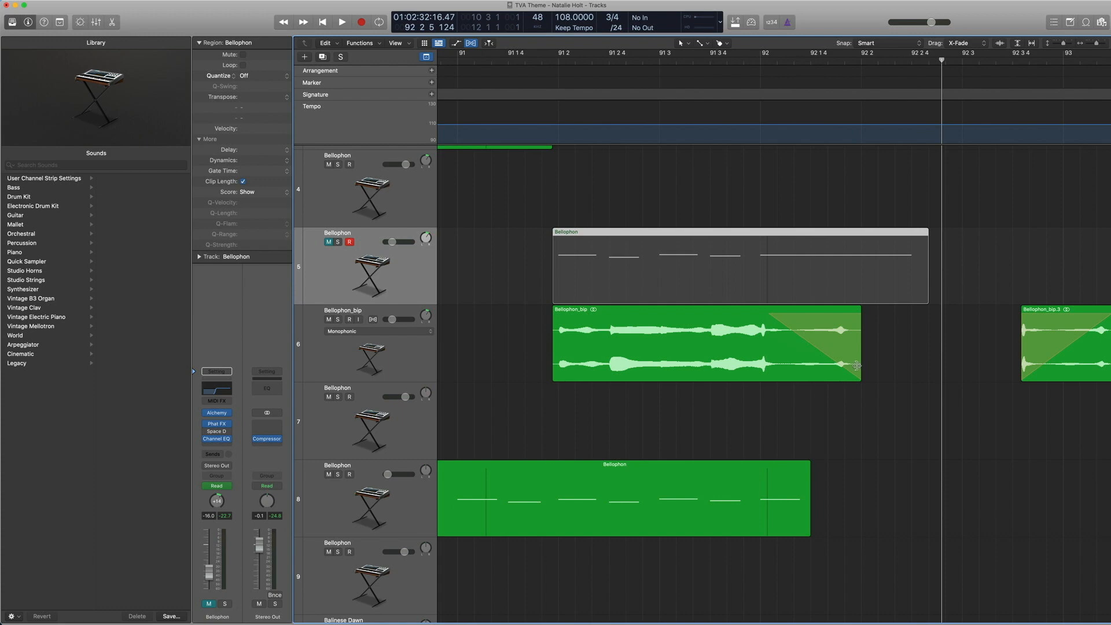
right_click(789, 356)
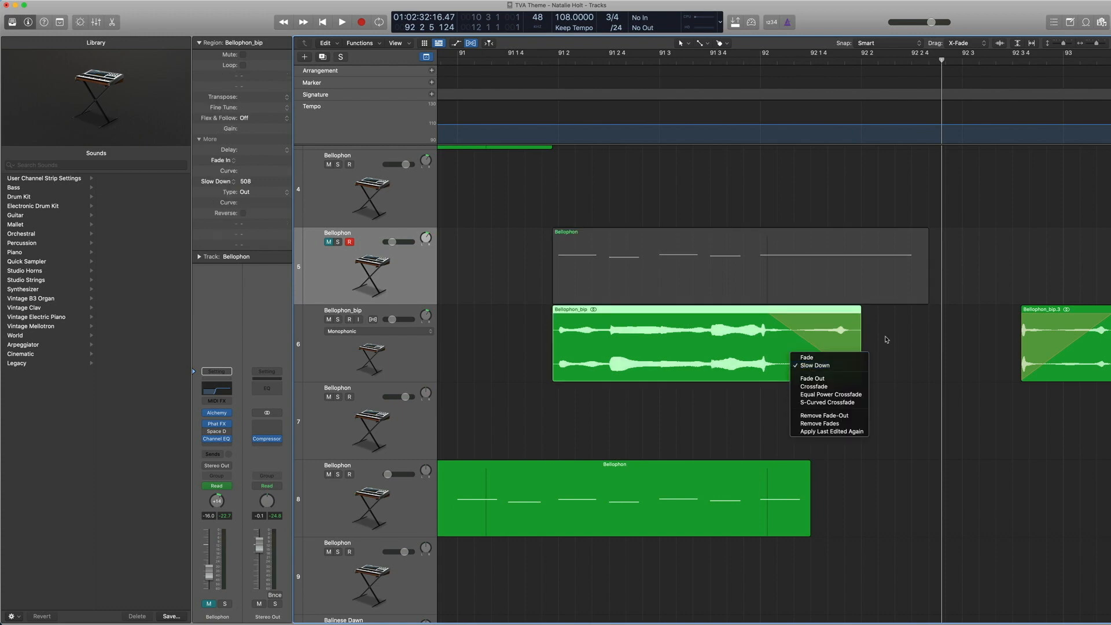
click(809, 366)
Solo the Bellophon_bip region on track 6 and listen to its slow-down ending from about bar 91.2
key(ctrl+s)
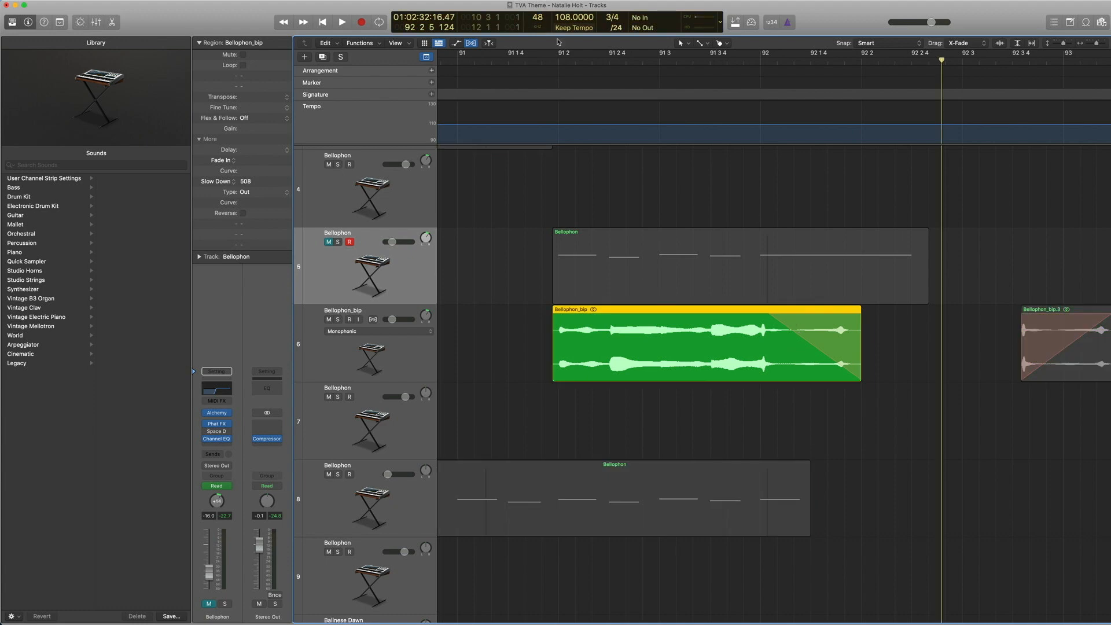
click(556, 59)
key(space)
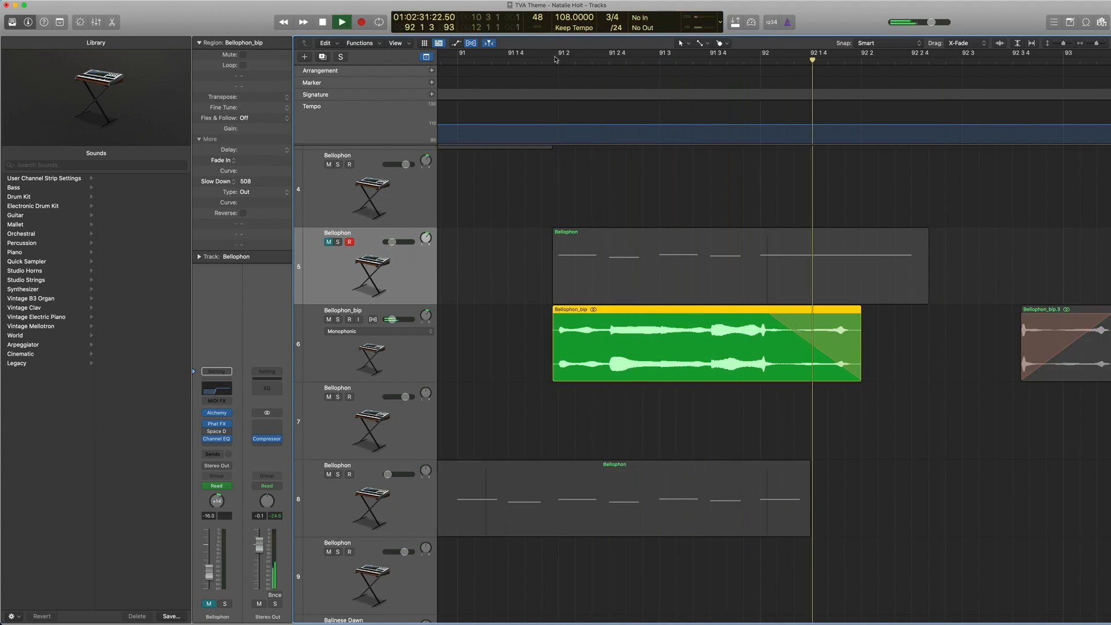
key(space)
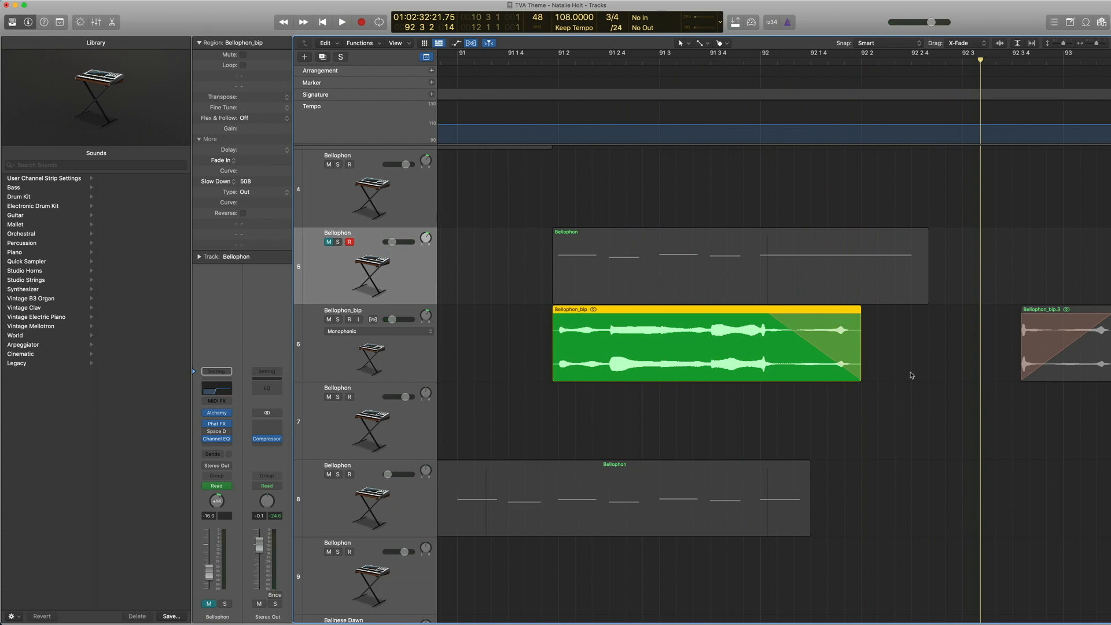
Select the Bellophon_bip.3 region on track 6 and check the fade types at its start and end
scroll(831, 225, right, 5)
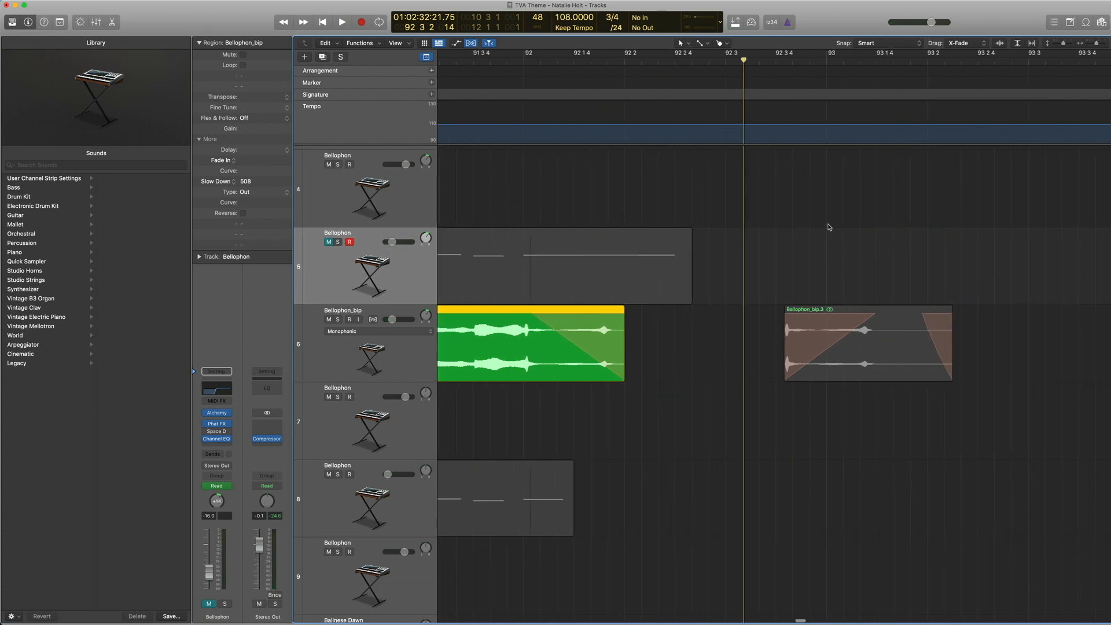
click(839, 367)
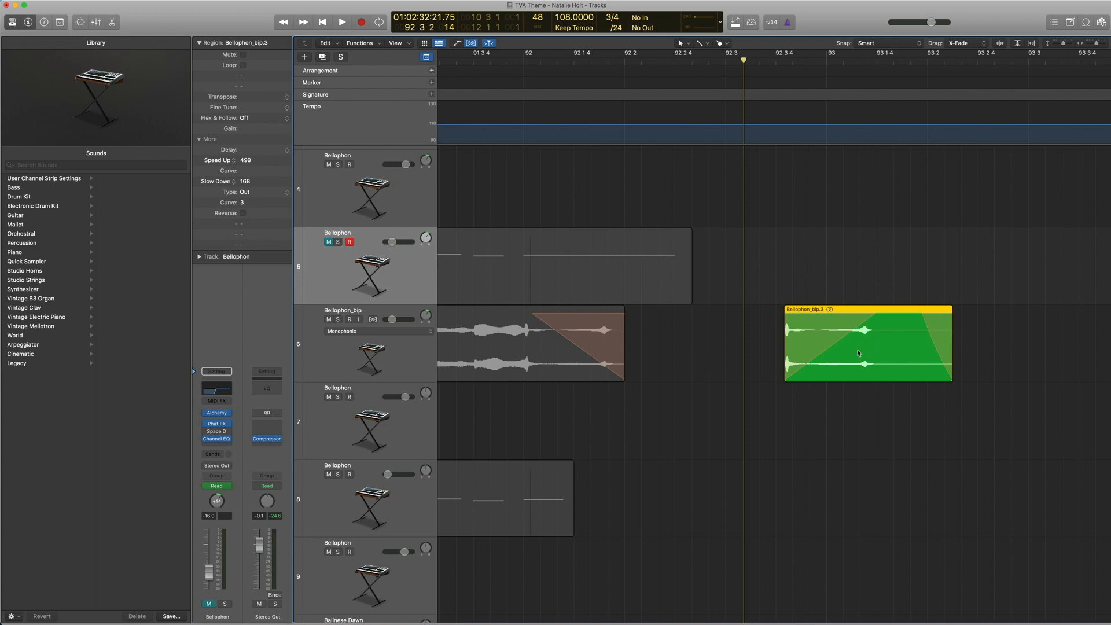
right_click(816, 346)
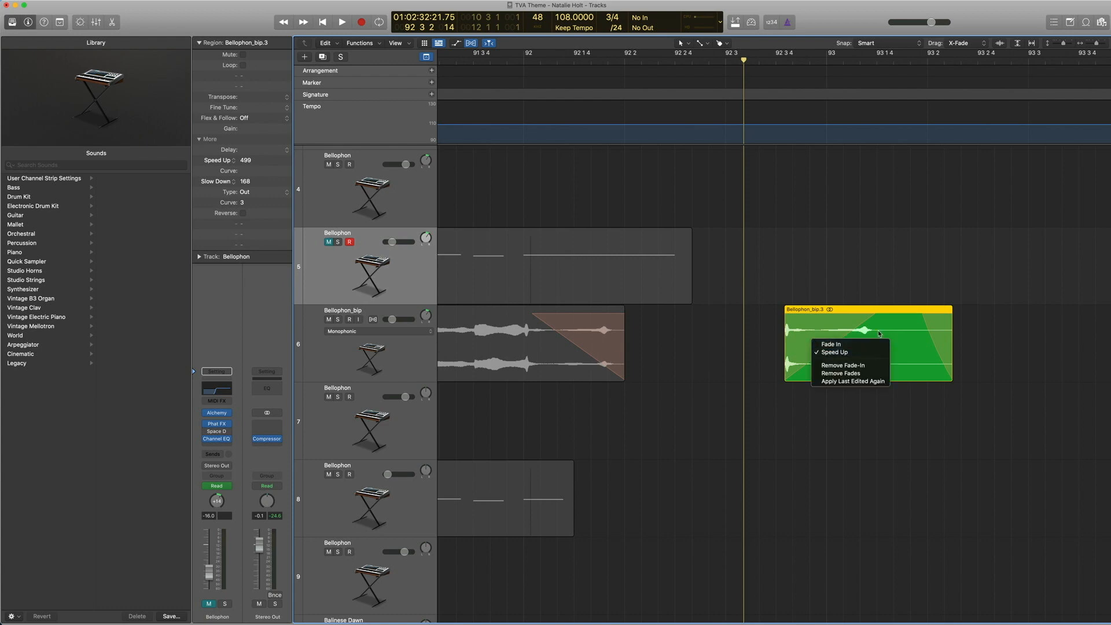
click(981, 330)
right_click(918, 354)
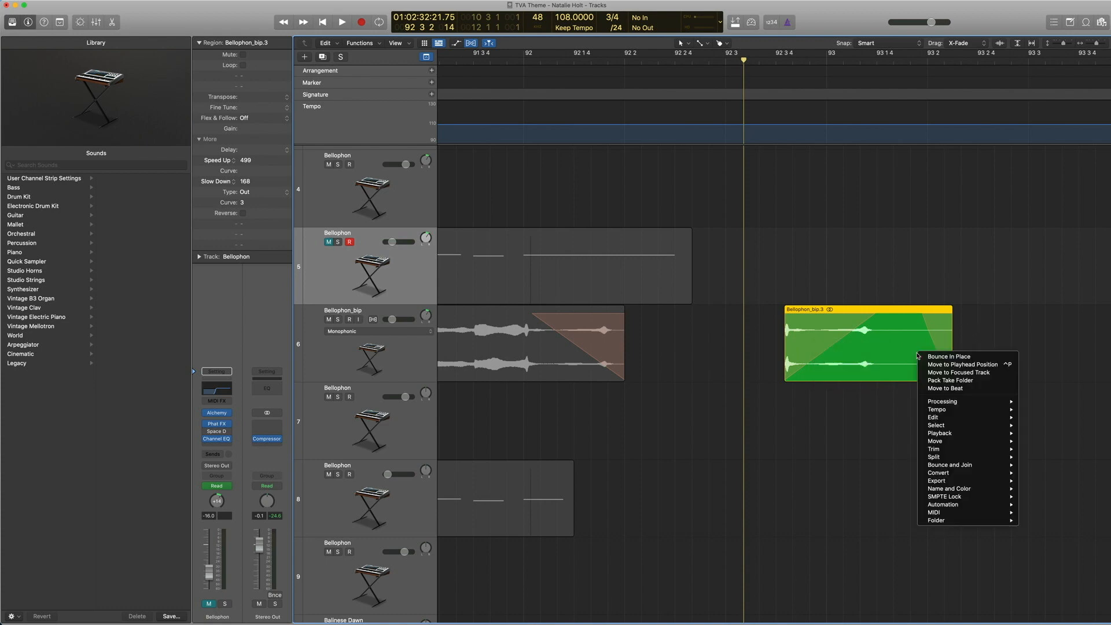
click(945, 338)
right_click(943, 333)
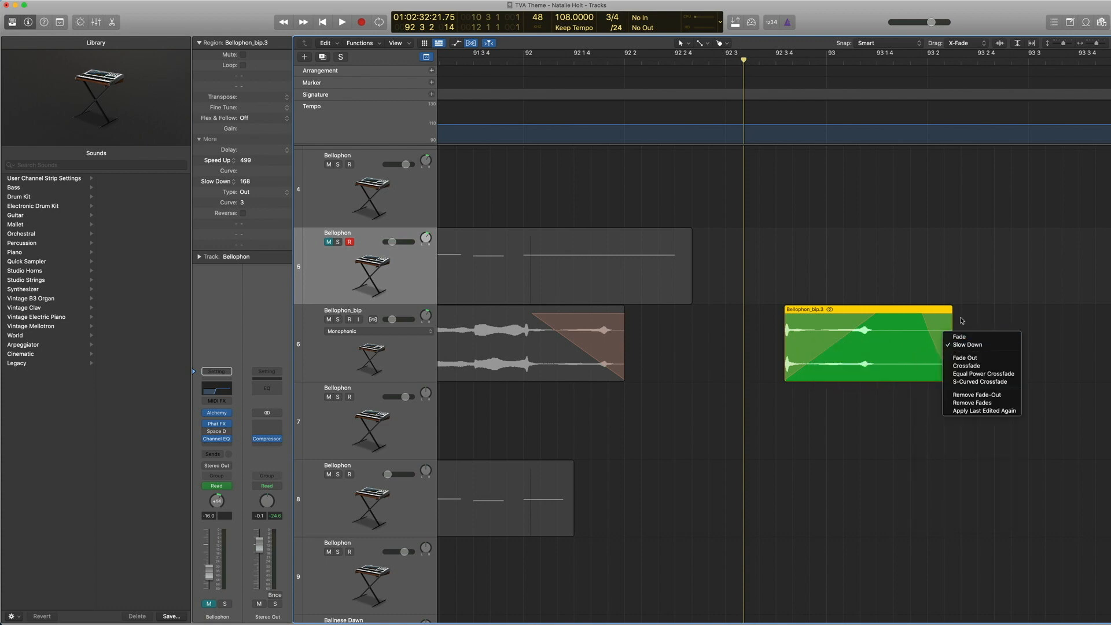
click(963, 349)
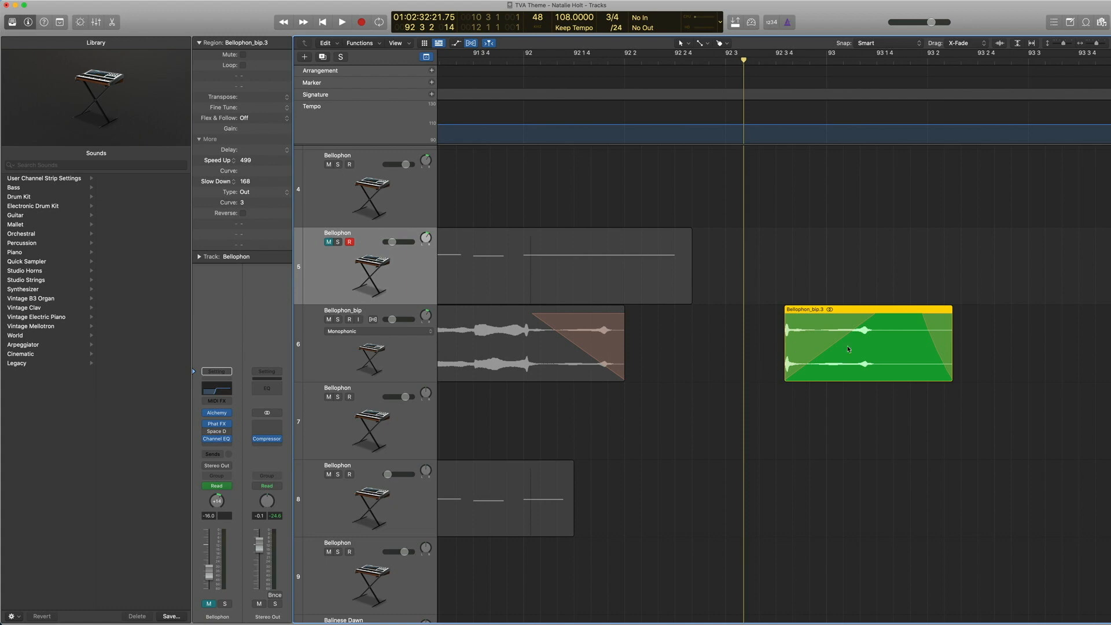
Listen to the soloed Bellophon_bip.3 region from just before its start
click(772, 62)
key(space)
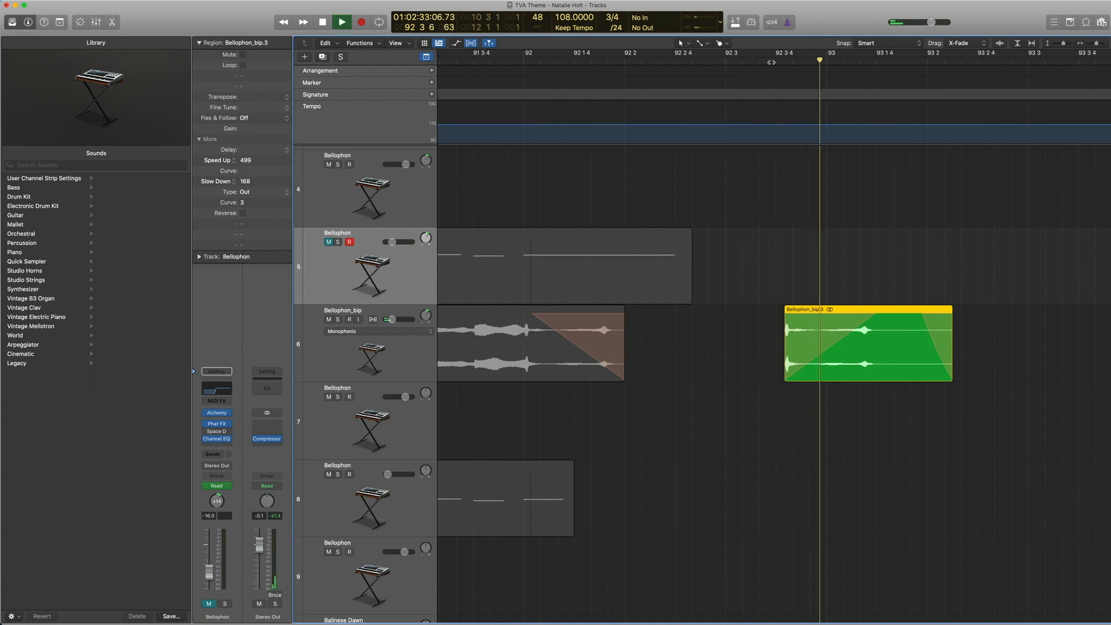
key(space)
key(space)
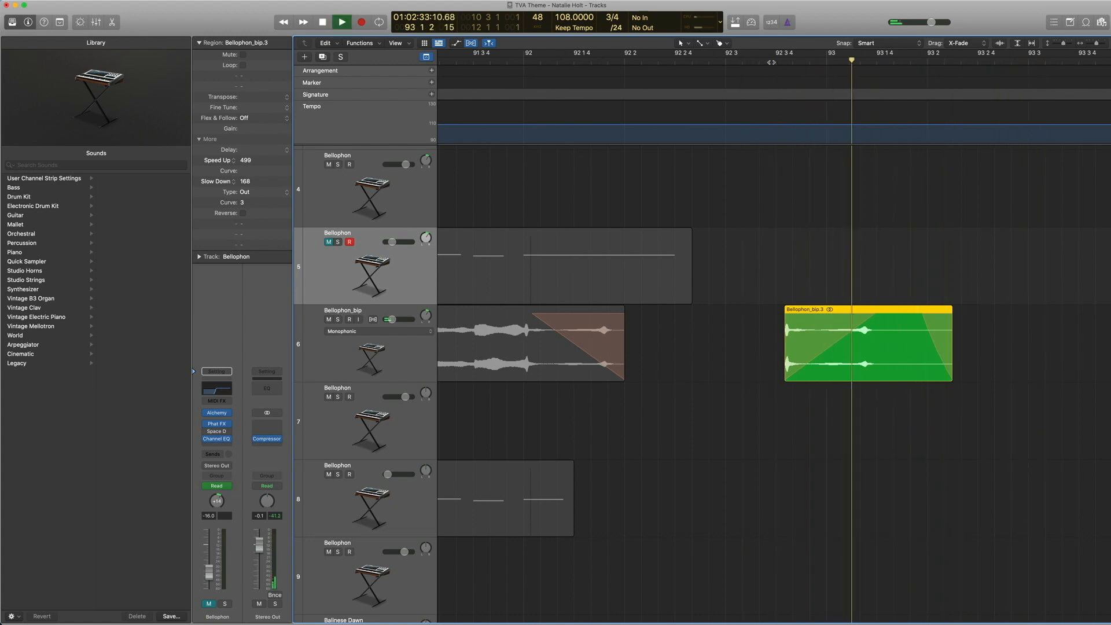
Solo both Bellophon_bip regions on track 6, listen to them from about bar 92 to bar 93.3, and switch solo off
ctrl+alt+click(788, 301)
drag(877, 324, 709, 305)
click(708, 60)
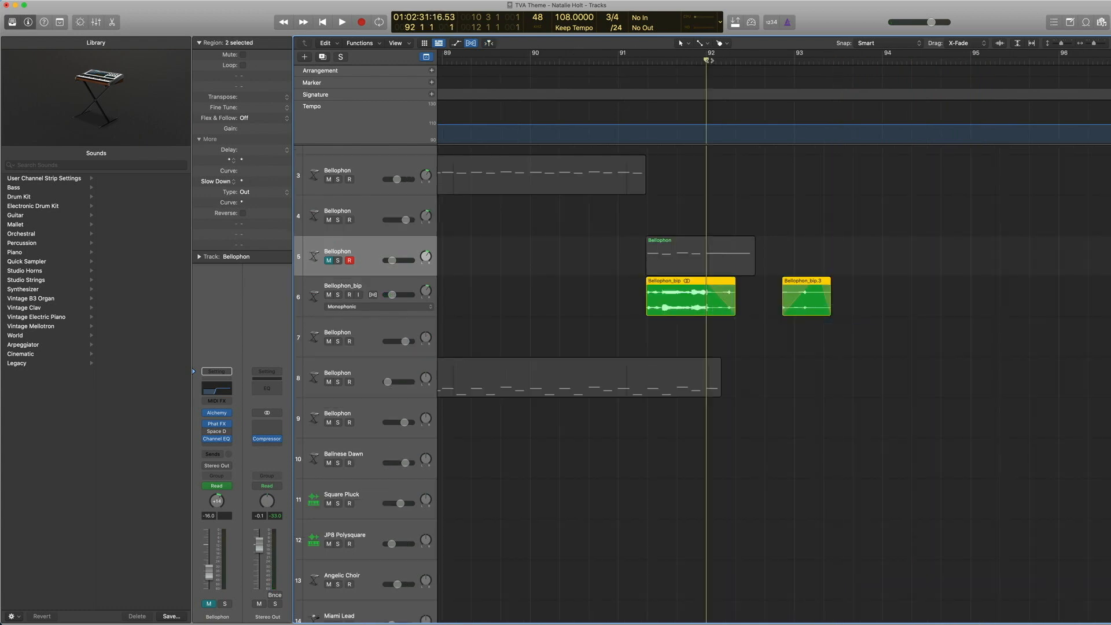
key(space)
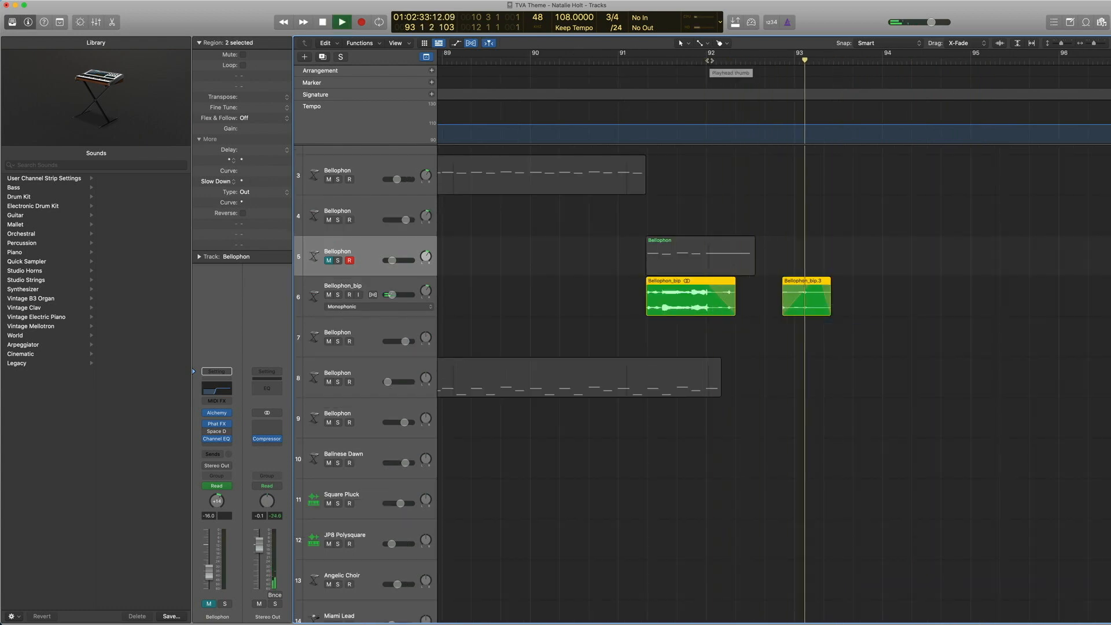
key(space)
key(ctrl+s)
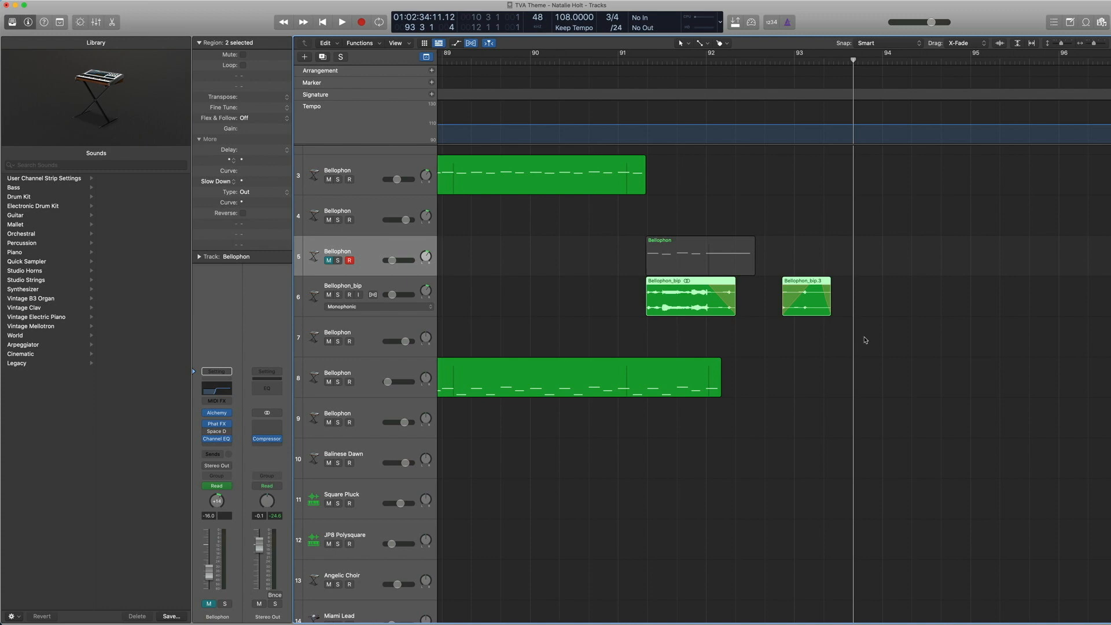
Bend the speed-up and slow-down curves of the Bellophon_bip.3 region, with a fade-in curve of about 45, and play the region
drag(896, 407, 740, 262)
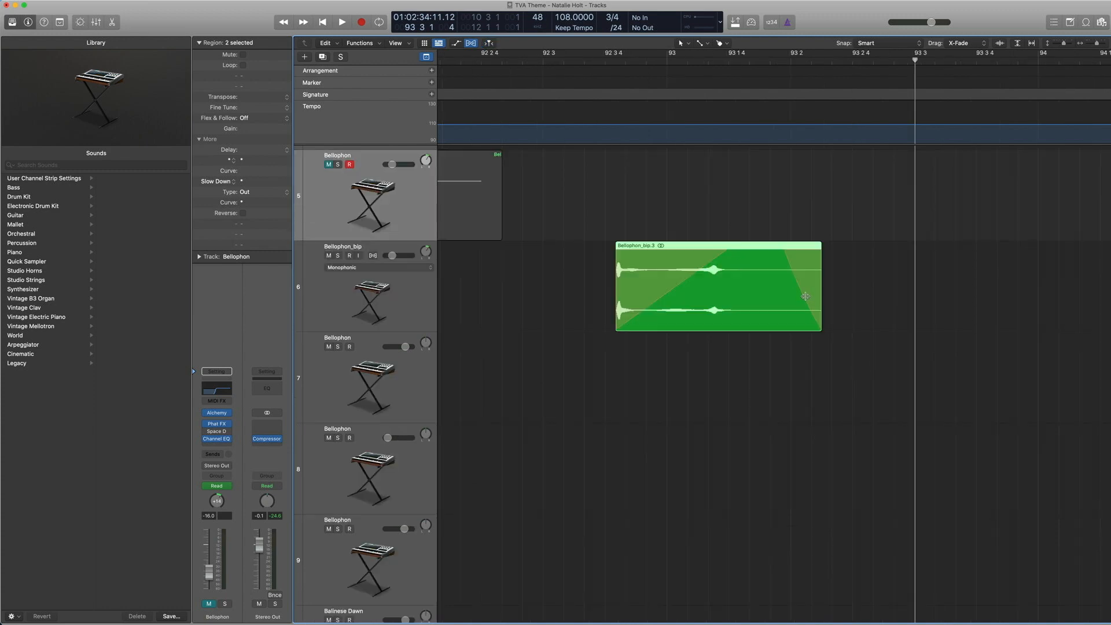
drag(806, 295, 803, 291)
drag(668, 291, 690, 306)
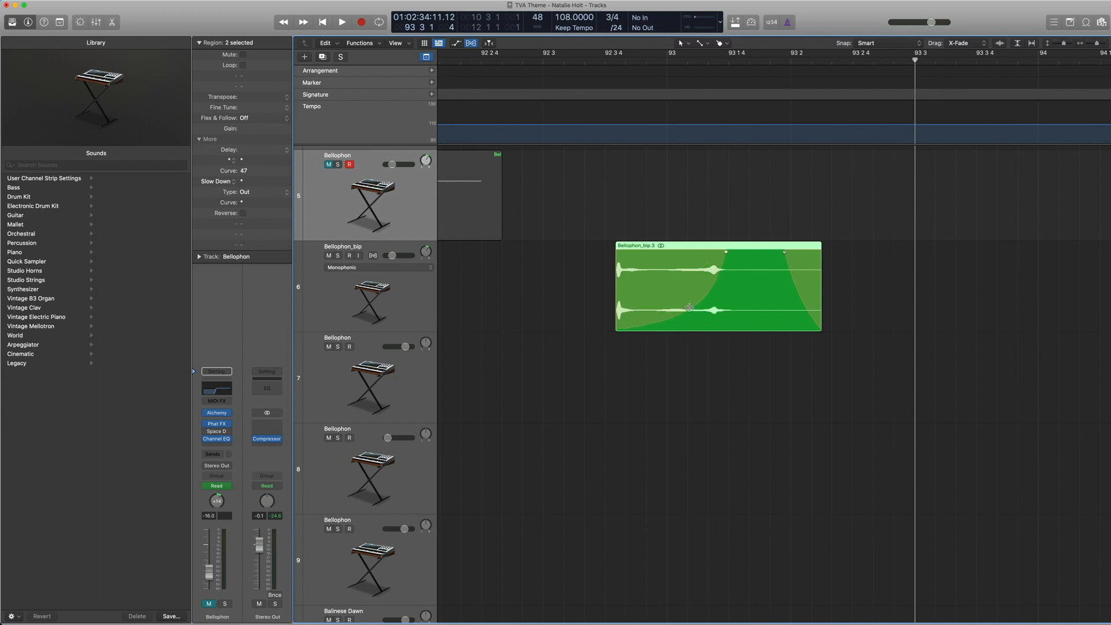
click(614, 60)
key(space)
key(space)
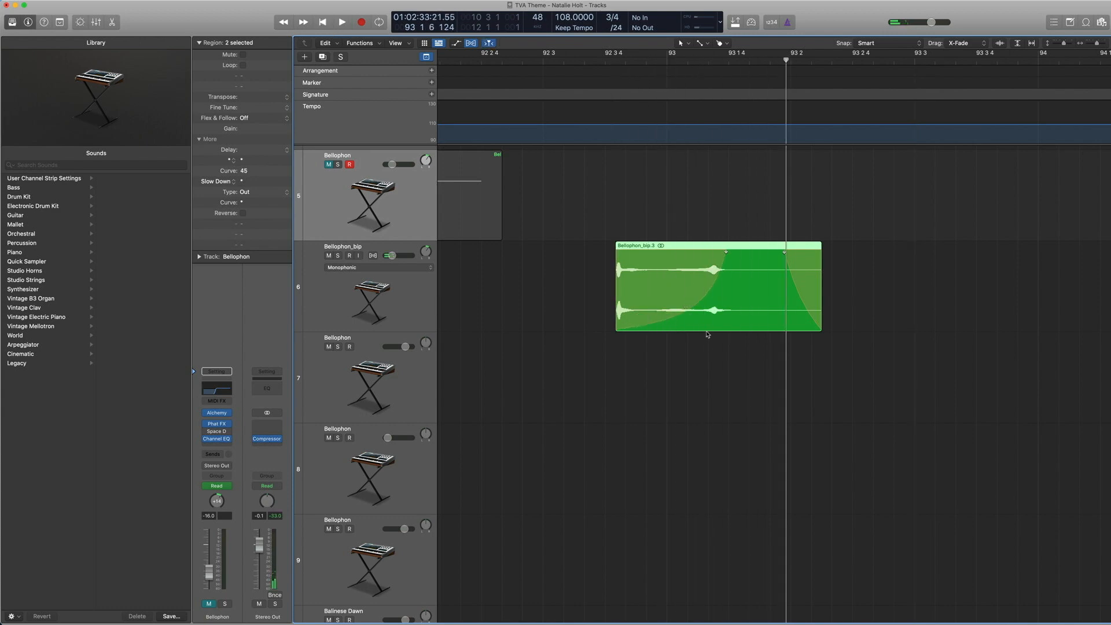
Try bending the speed-up fade-in of the Bellophon_bip.3 region the opposite way, into an outward bulge, and play the region
drag(695, 307, 639, 265)
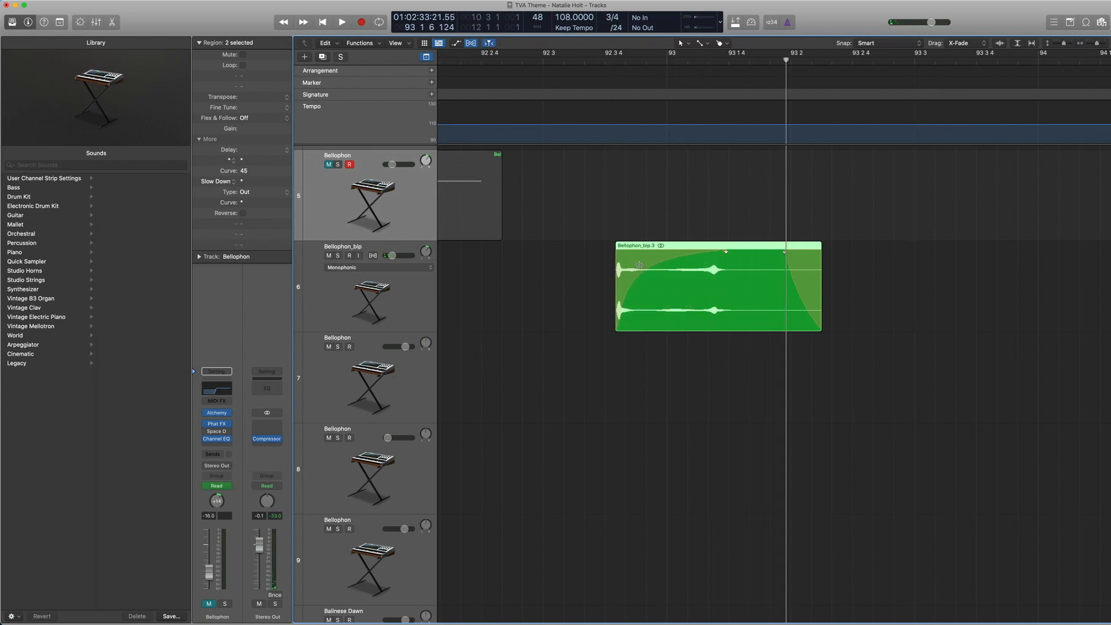
click(604, 63)
key(space)
key(space)
Undo the last two fade-in curve changes on the Bellophon_bip.3 region and play it from just before its start
key(super+z)
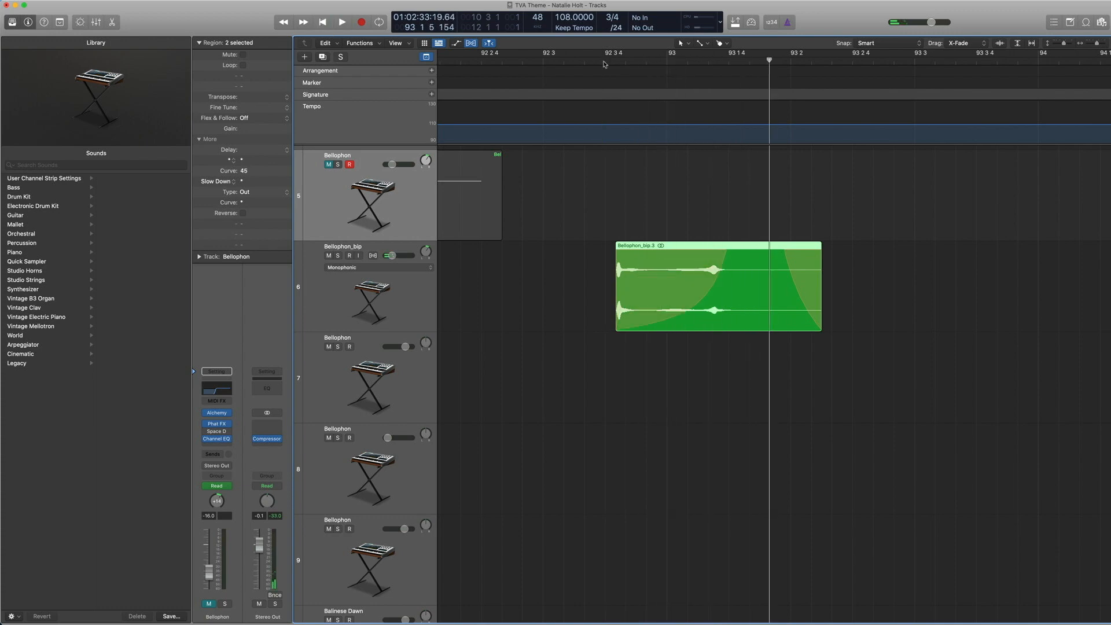
key(super+z)
click(604, 63)
key(space)
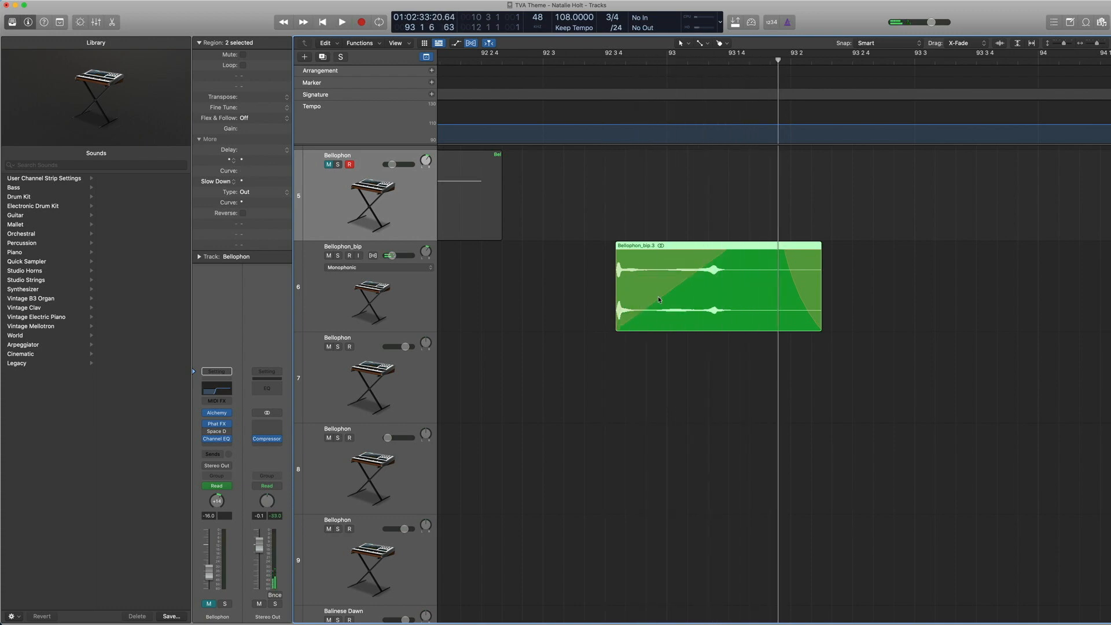
Deselect the Bellophon_bip regions and examine the layout of all tracks across the arrangement, back to about bar 9
ctrl+alt+click(617, 205)
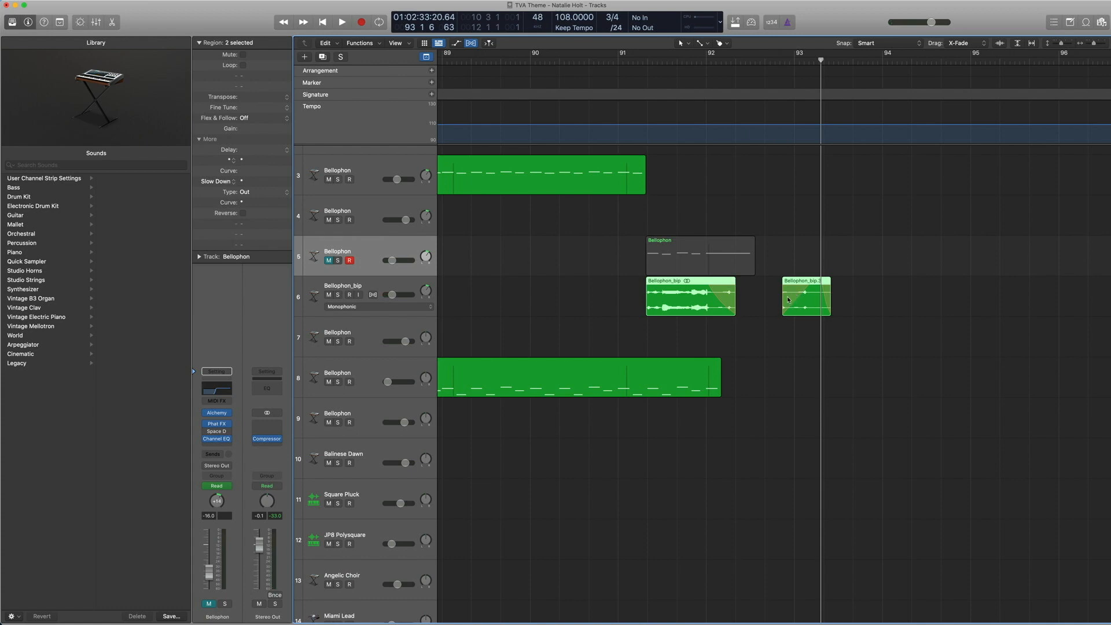
ctrl+alt+click(755, 306)
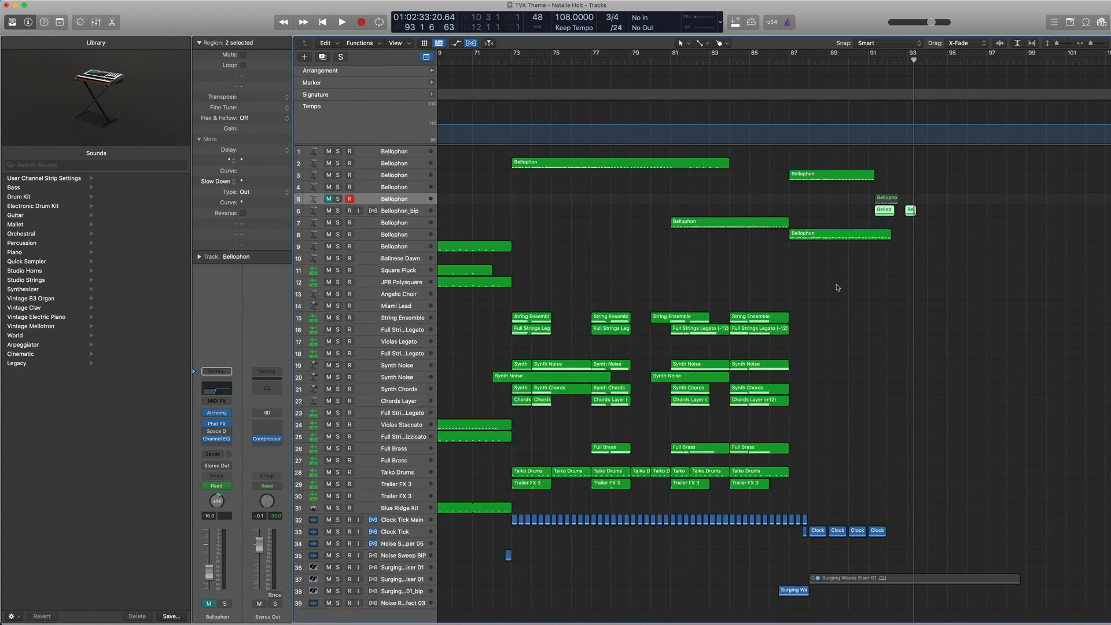
scroll(836, 287, left, 15)
click(770, 250)
key(super+Left)
key(super+Left)
key(super+Left)
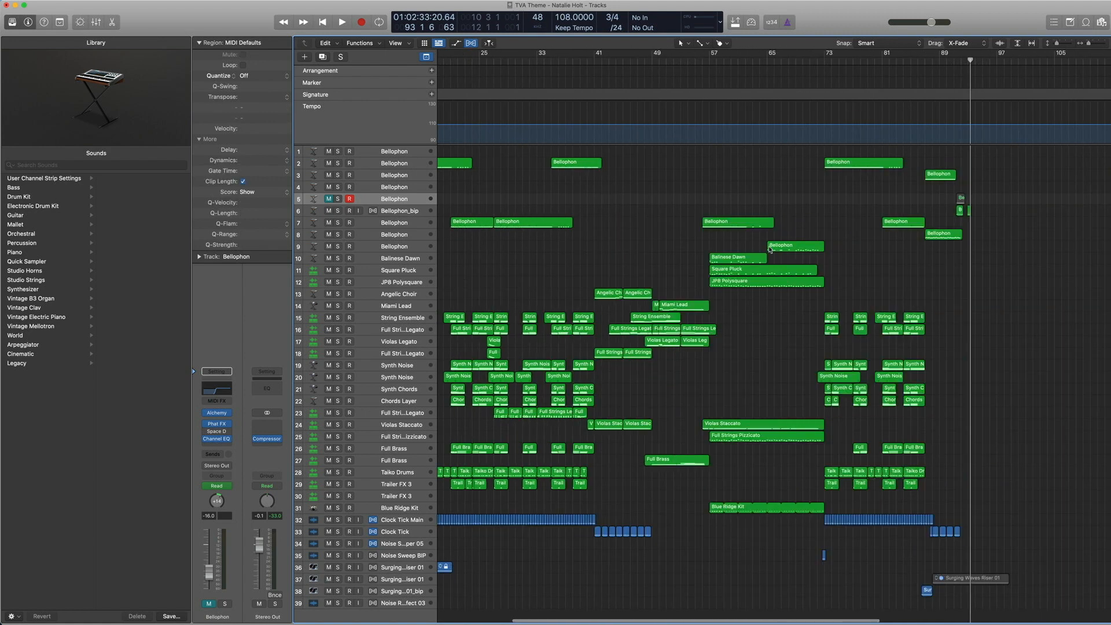
scroll(779, 237, left, 5)
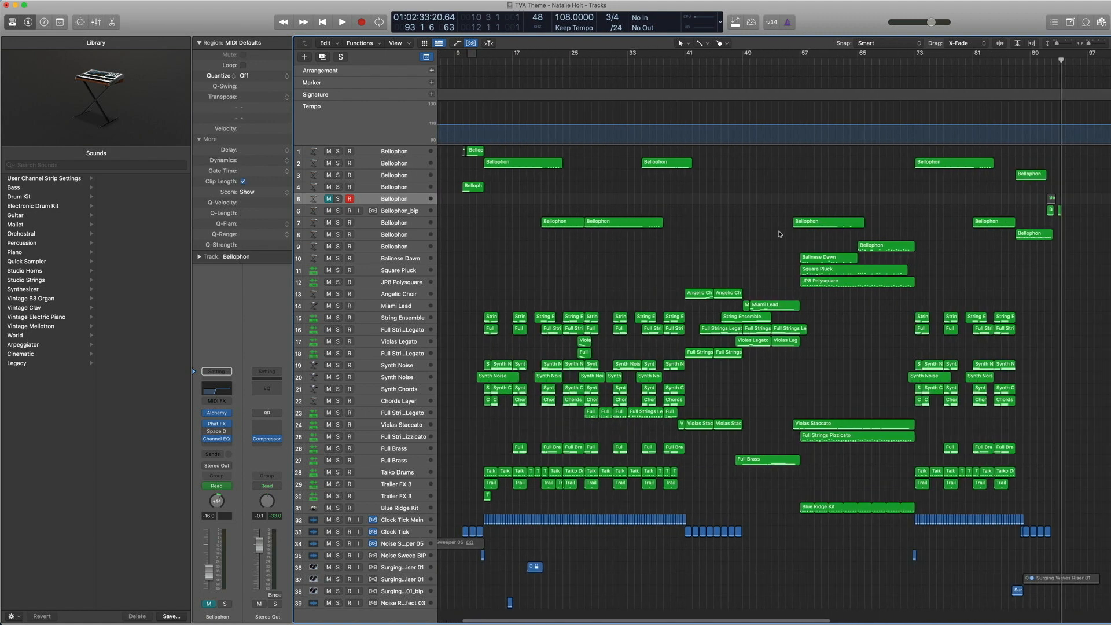